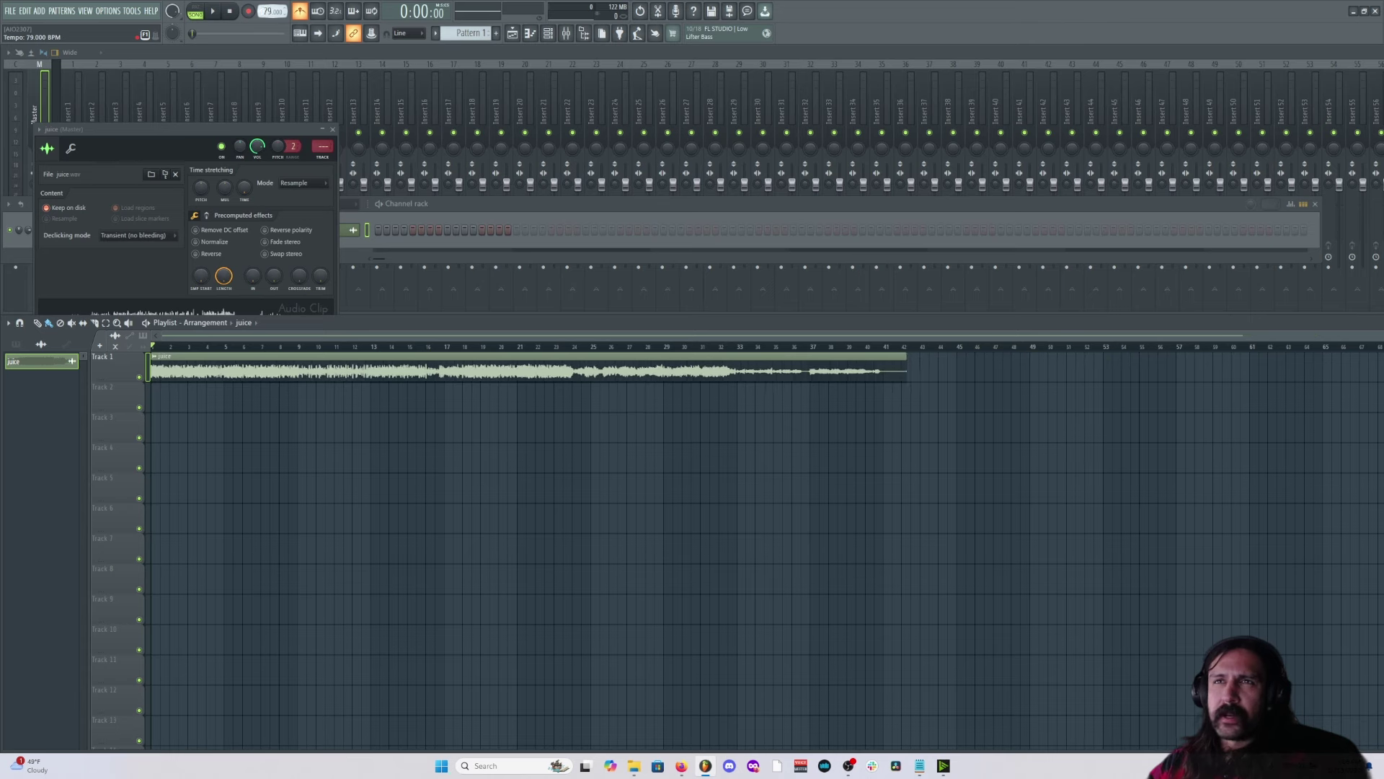
Audition the juice clip on Track 1 and shift it to start at about bar 3 on the playlist.
{"action": "key", "text": "space"}
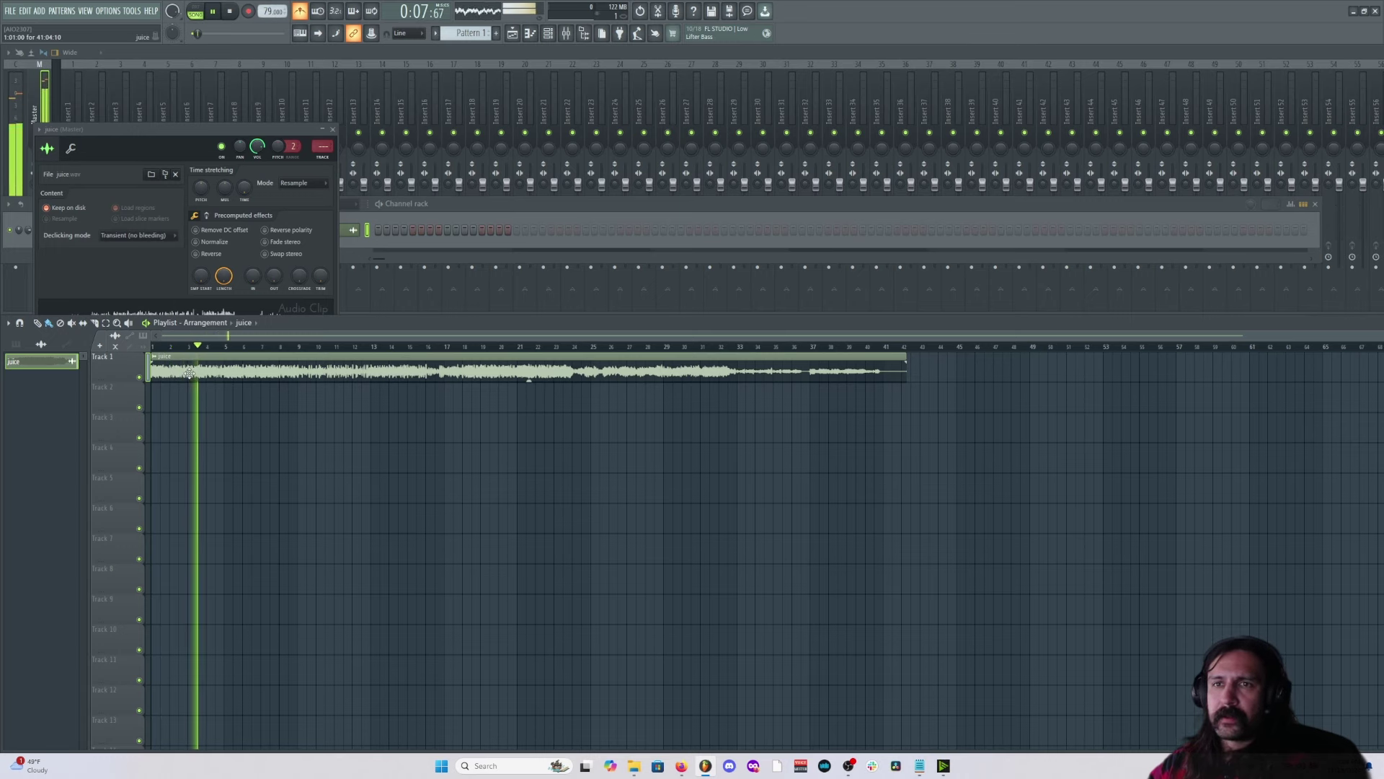
{"action": "key", "text": "space"}
{"action": "mouse_move", "coordinate": [190, 372]}
{"action": "left_mouse_down"}
{"action": "mouse_move", "coordinate": [494, 392]}
{"action": "mouse_move", "coordinate": [476, 375]}
{"action": "mouse_move", "coordinate": [187, 373]}
{"action": "left_mouse_up"}
{"action": "left_click", "coordinate": [492, 391]}
{"action": "right_click", "coordinate": [494, 393]}
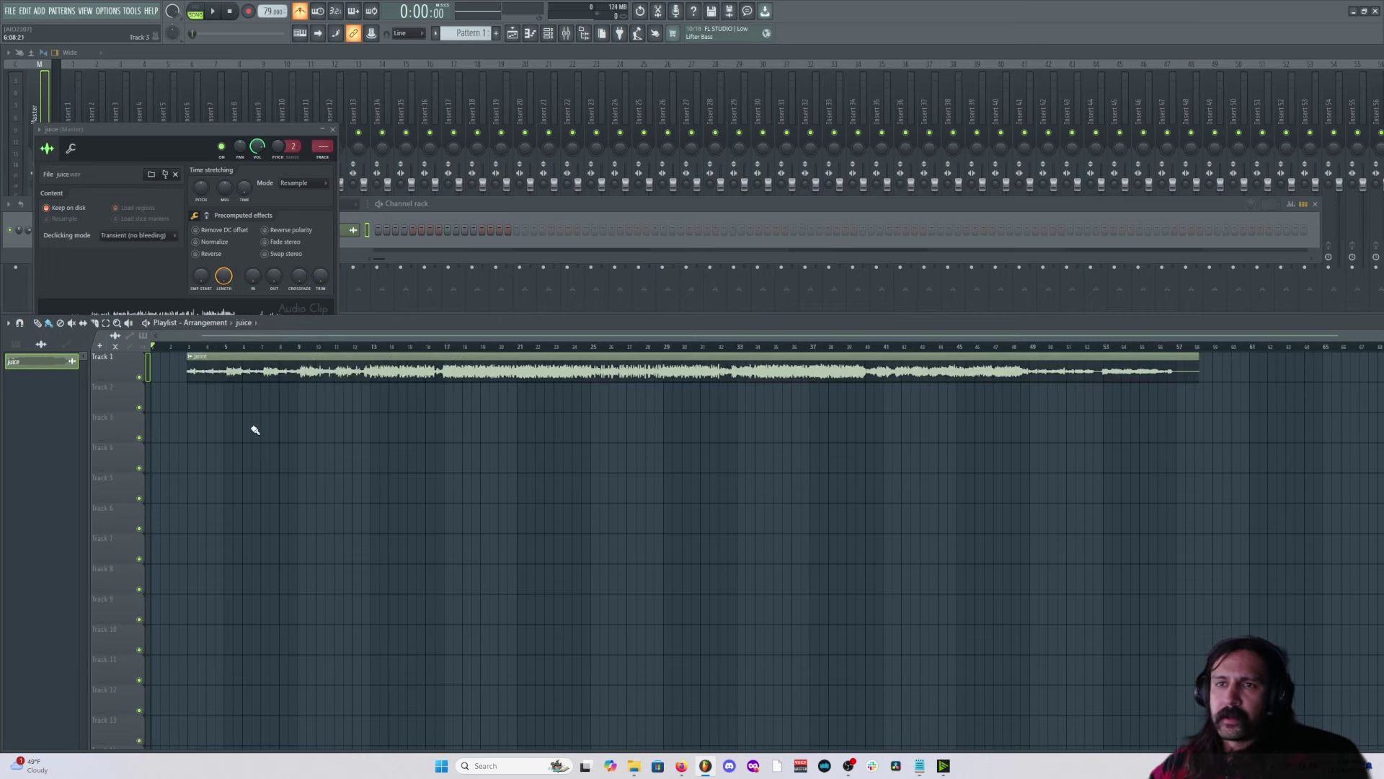
{"action": "left_click", "coordinate": [188, 351]}
{"action": "key", "text": "space"}
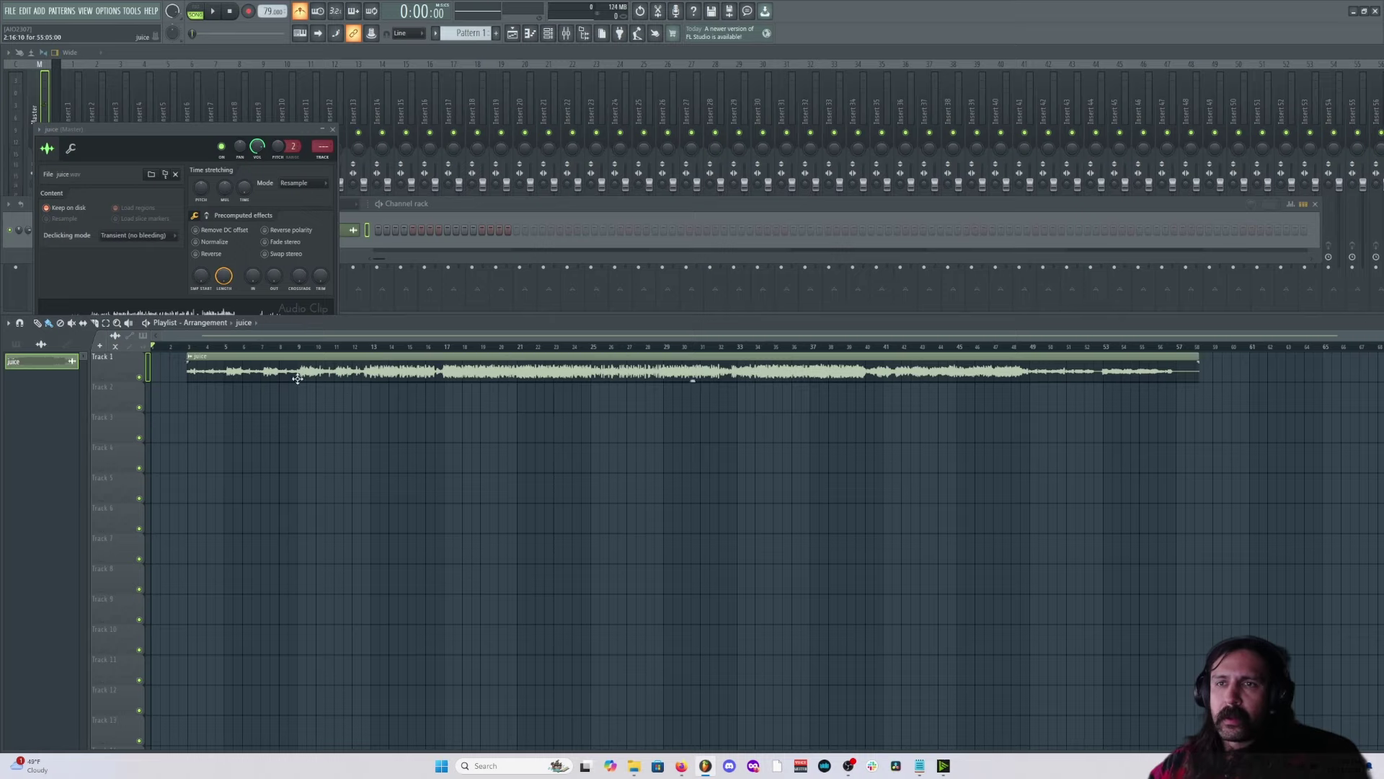
Switch to Suno and get the stems of the song juice.
{"action": "key", "text": "alt+Tab"}
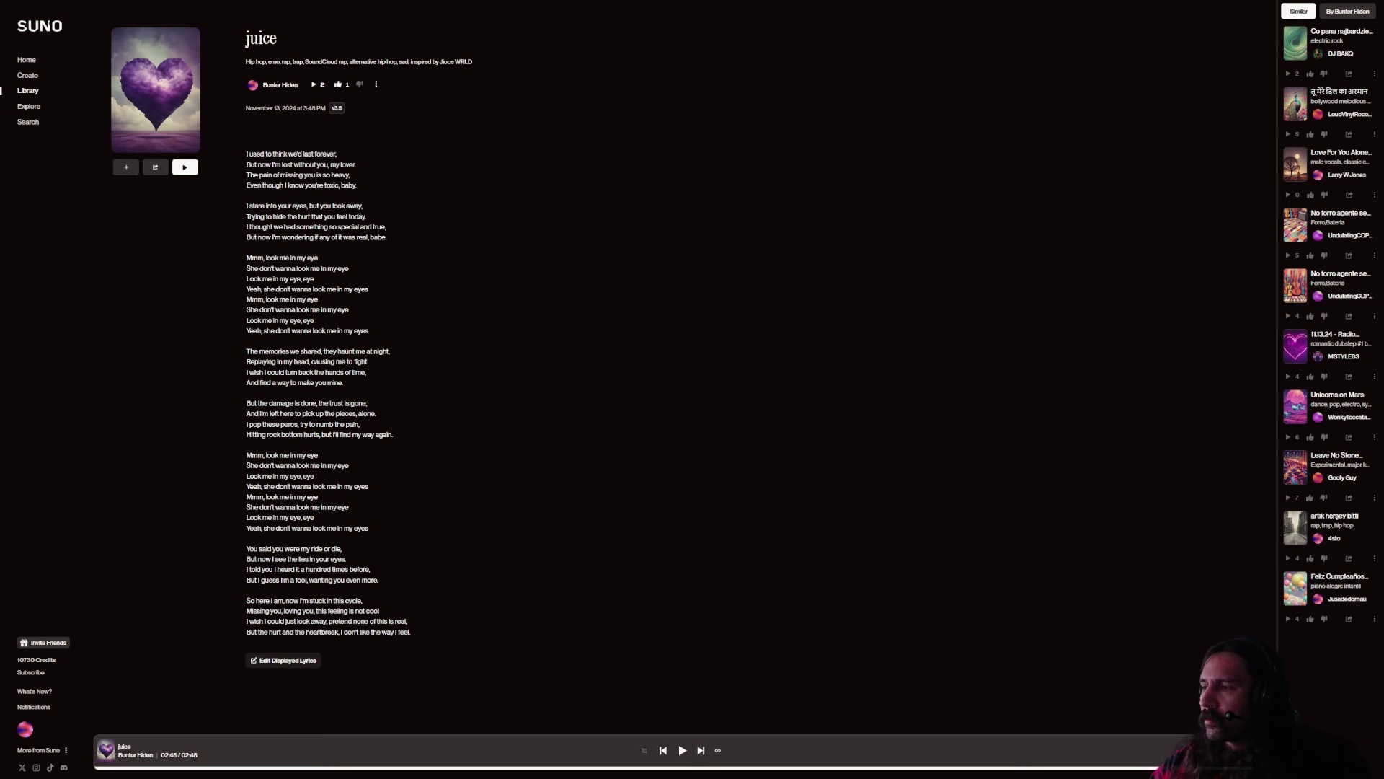
{"action": "left_click", "coordinate": [1248, 750]}
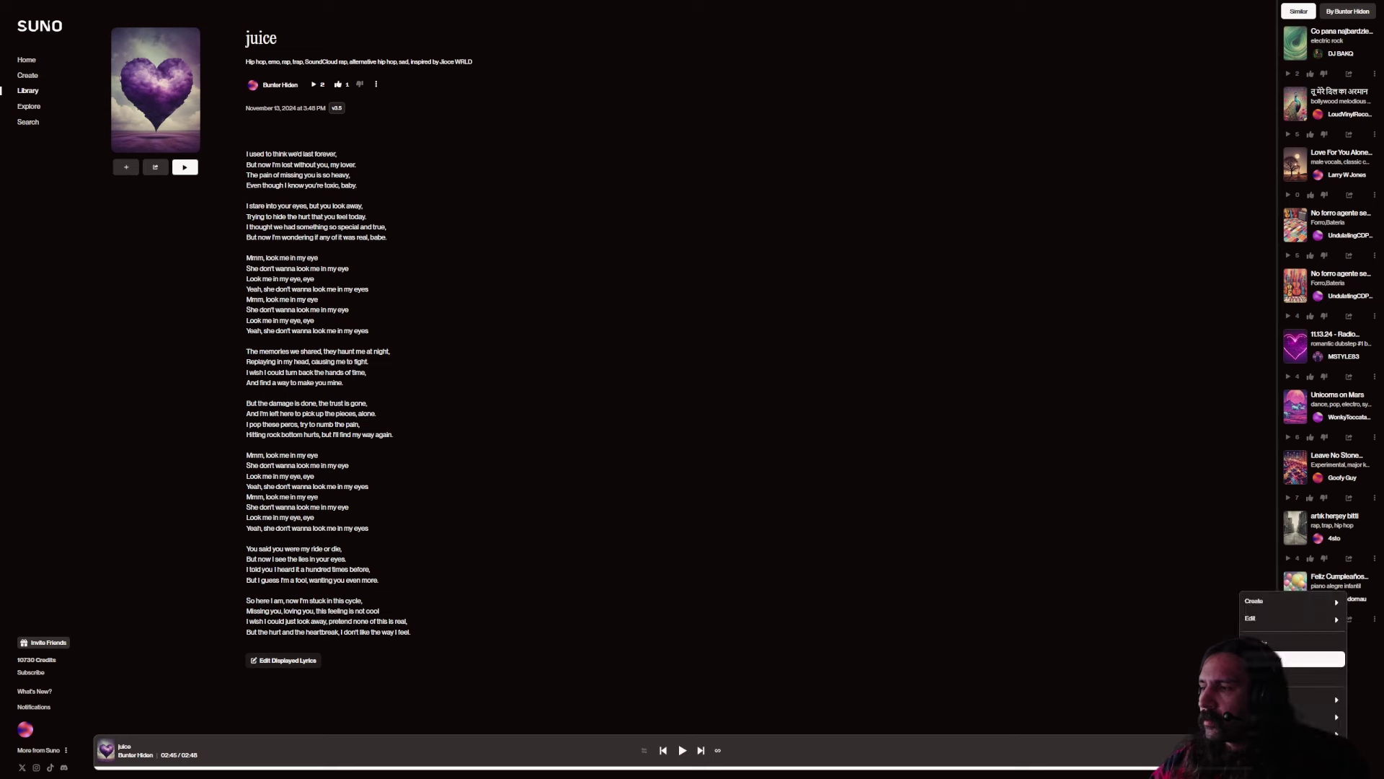
{"action": "mouse_move", "coordinate": [1263, 718]}
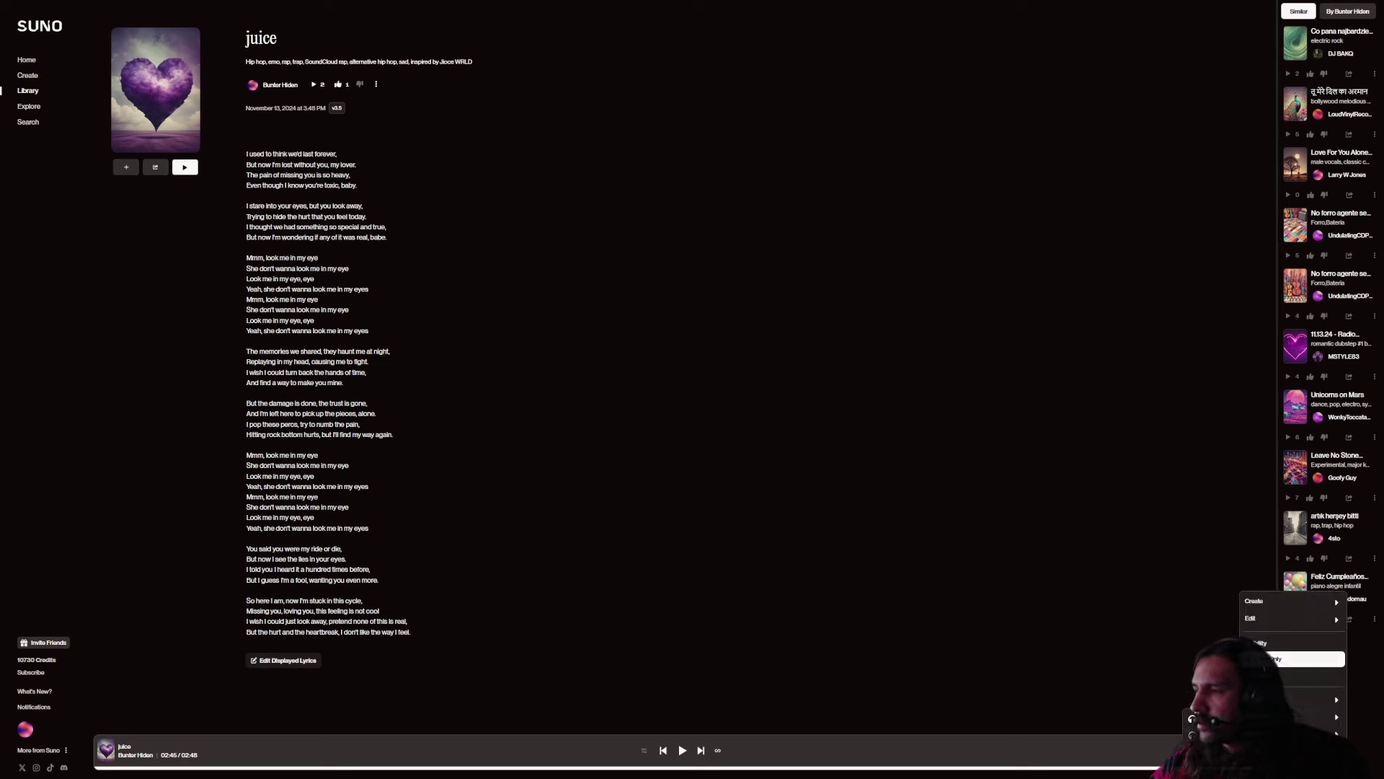
{"action": "mouse_move", "coordinate": [1273, 602]}
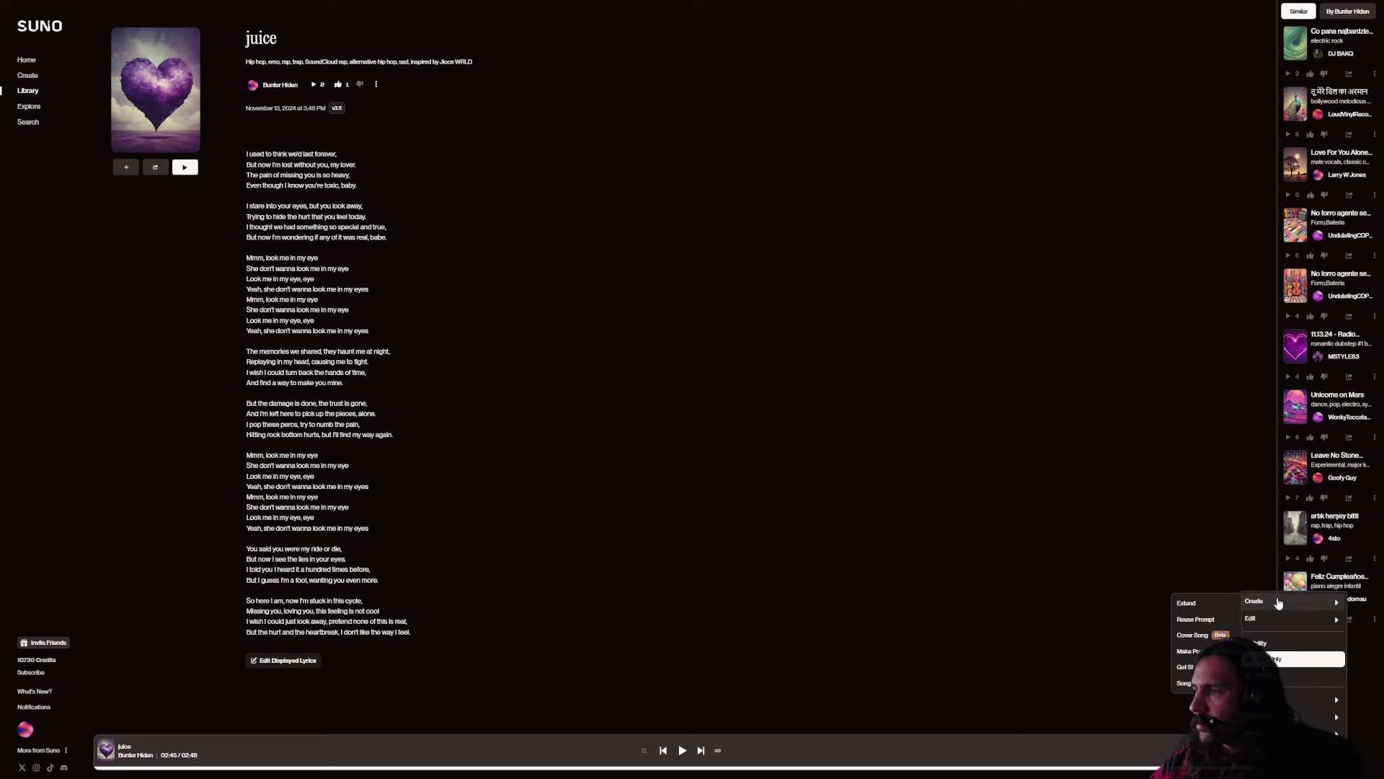
{"action": "left_click", "coordinate": [1186, 667]}
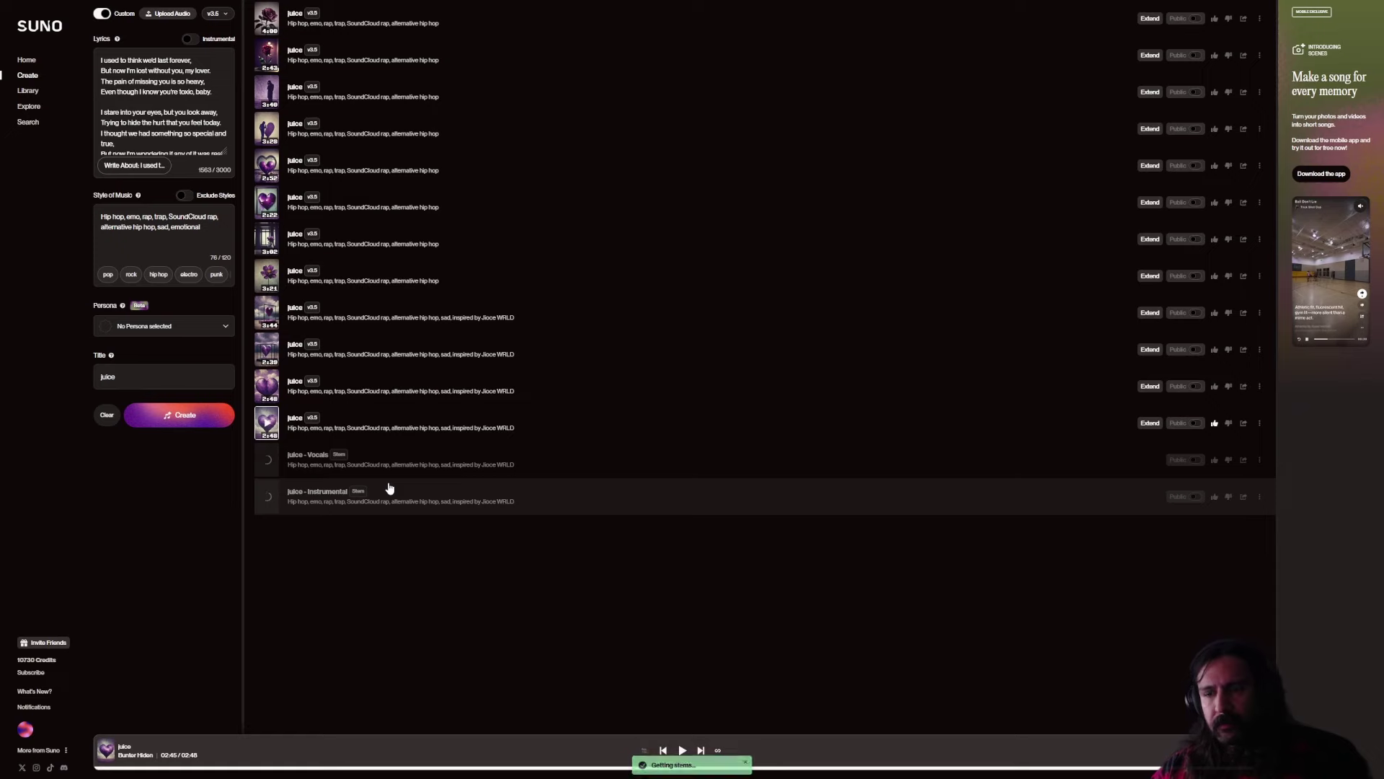
Return to FL Studio, solo the juice_Vocals track on Track 2, and play it from about bar 5.
{"action": "key", "text": "alt+Tab"}
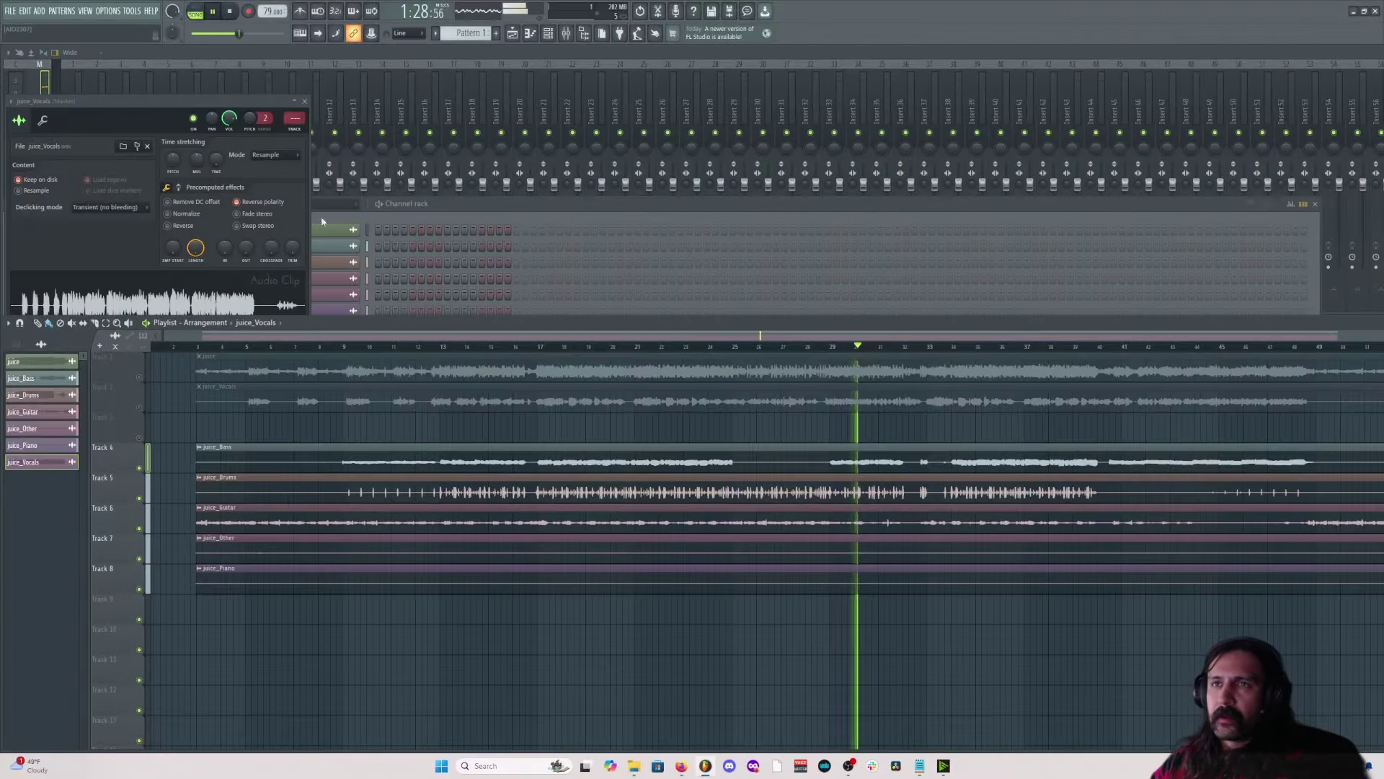
{"action": "key", "text": "alt+Tab"}
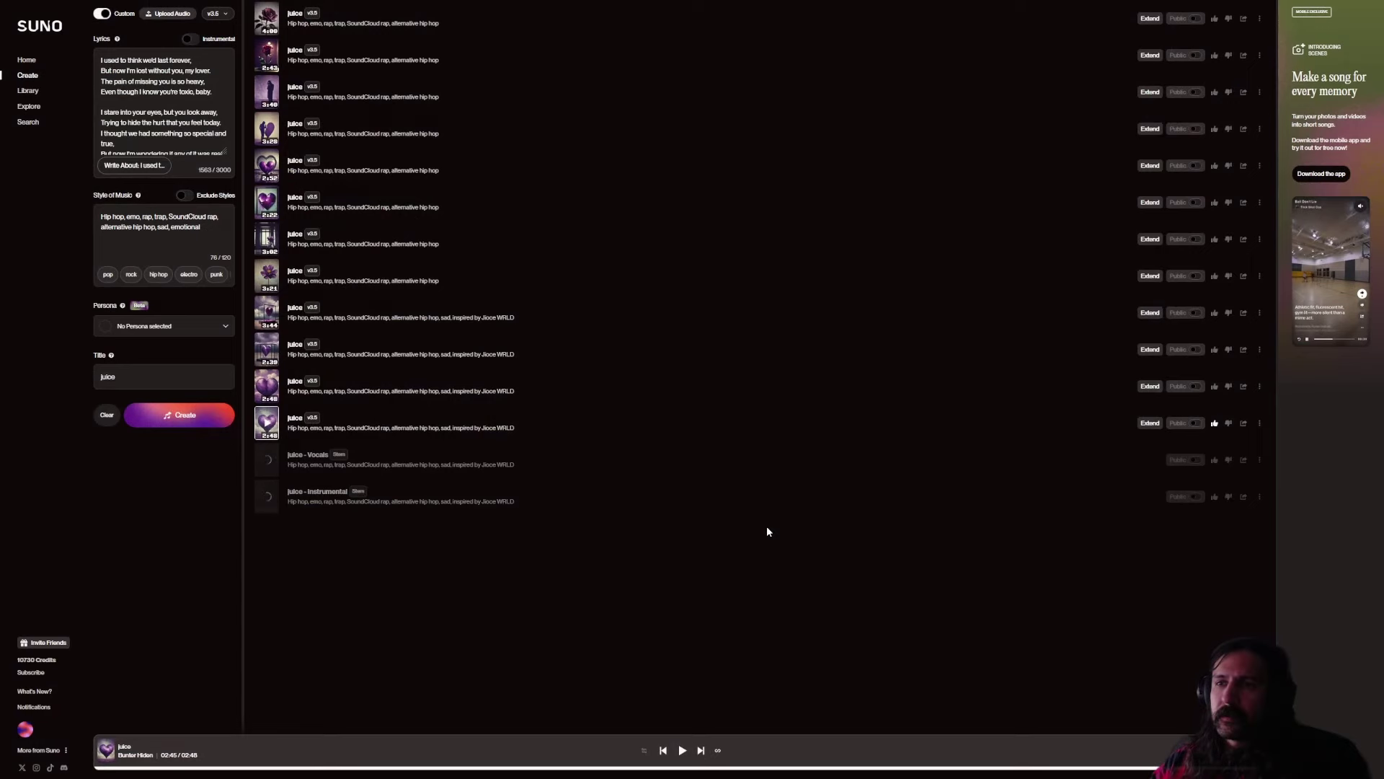
{"action": "key", "text": "alt+Tab"}
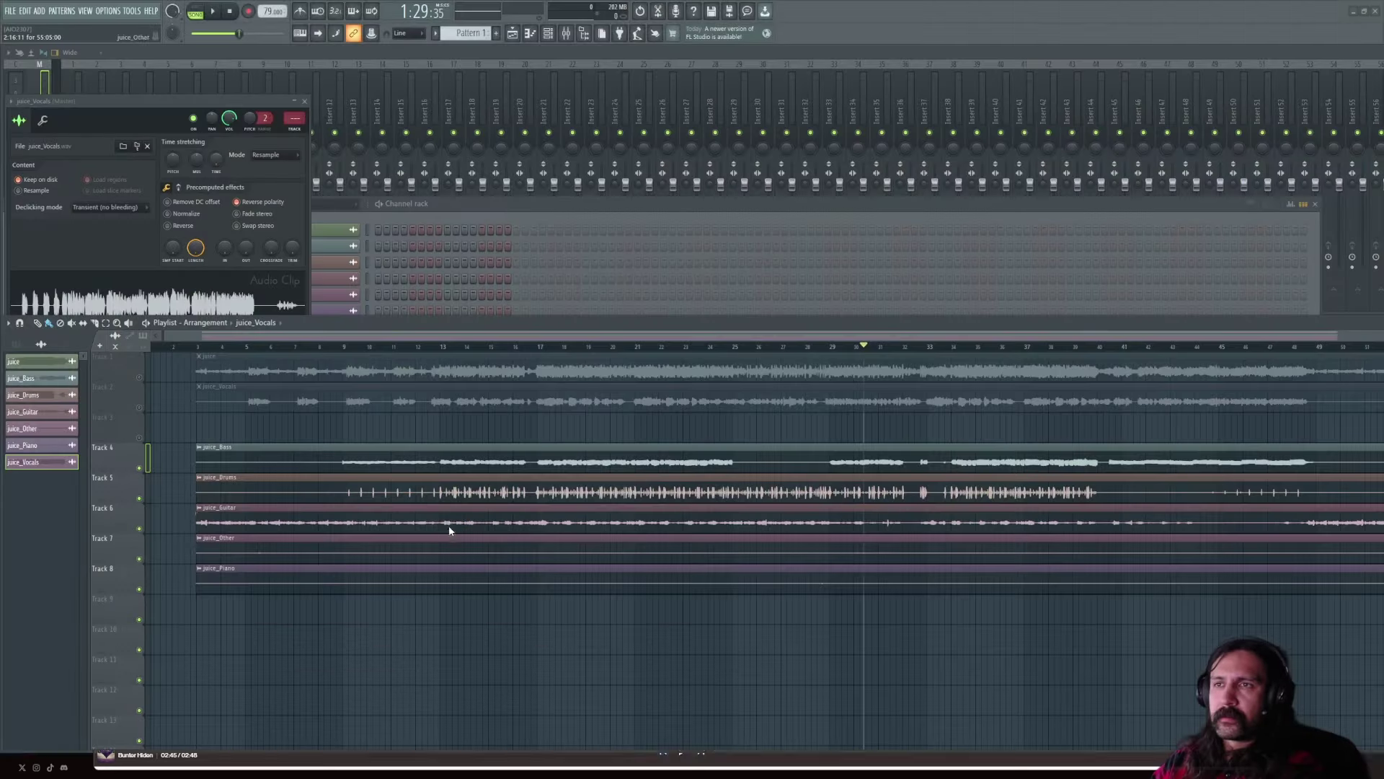
{"action": "left_click", "coordinate": [145, 401]}
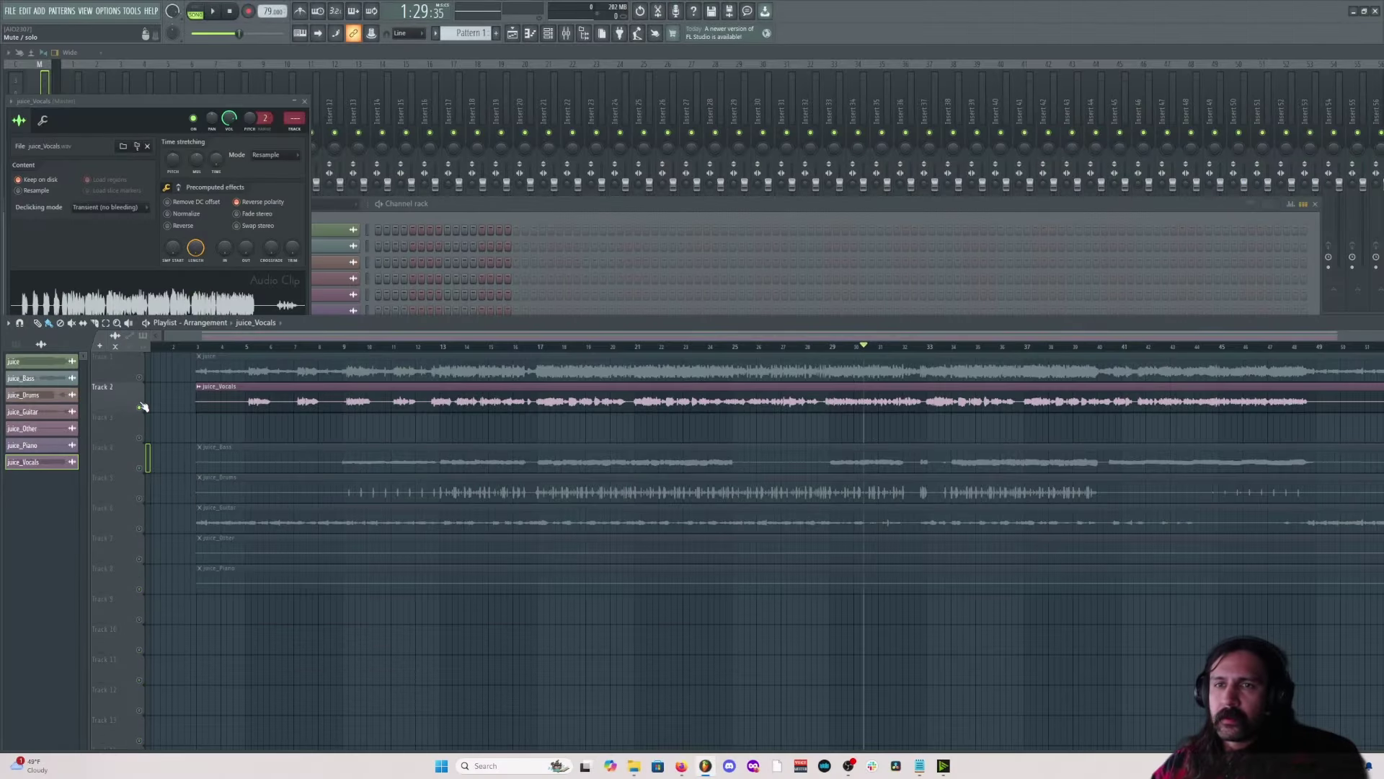
{"action": "key", "text": "space"}
{"action": "left_click", "coordinate": [246, 346]}
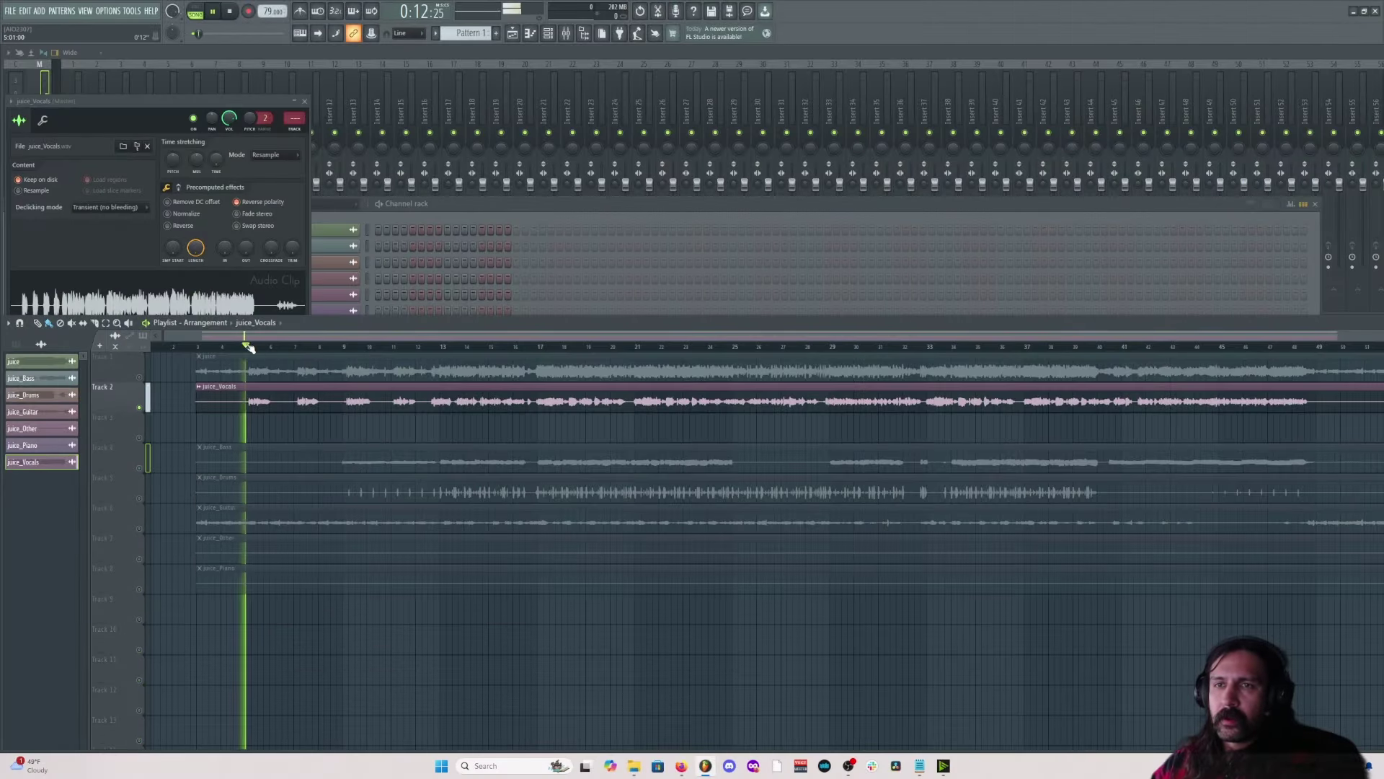
Route the juice_Vocals clip to a free mixer track and merge that insert's stereo separation to mono.
{"action": "double_click", "coordinate": [310, 404]}
{"action": "left_click", "coordinate": [11, 101]}
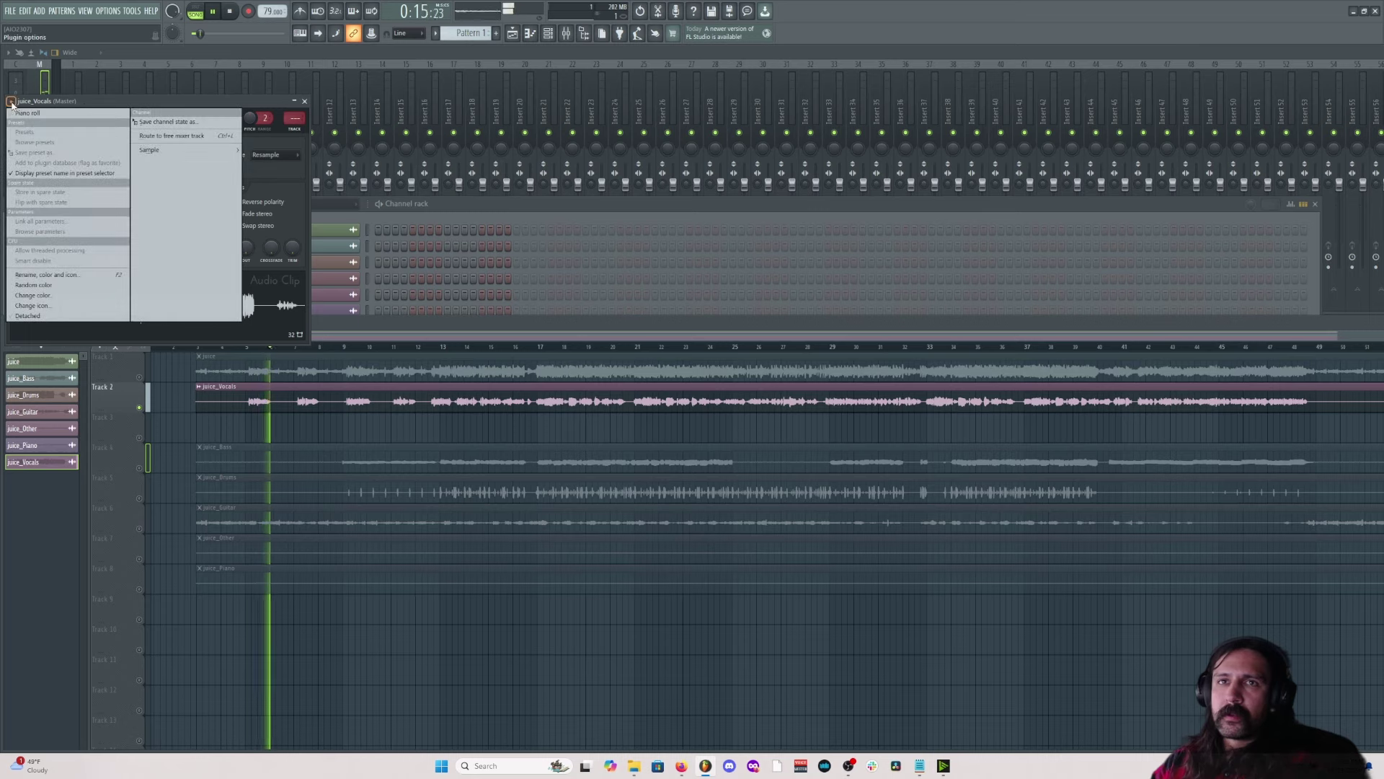
{"action": "left_click", "coordinate": [189, 136]}
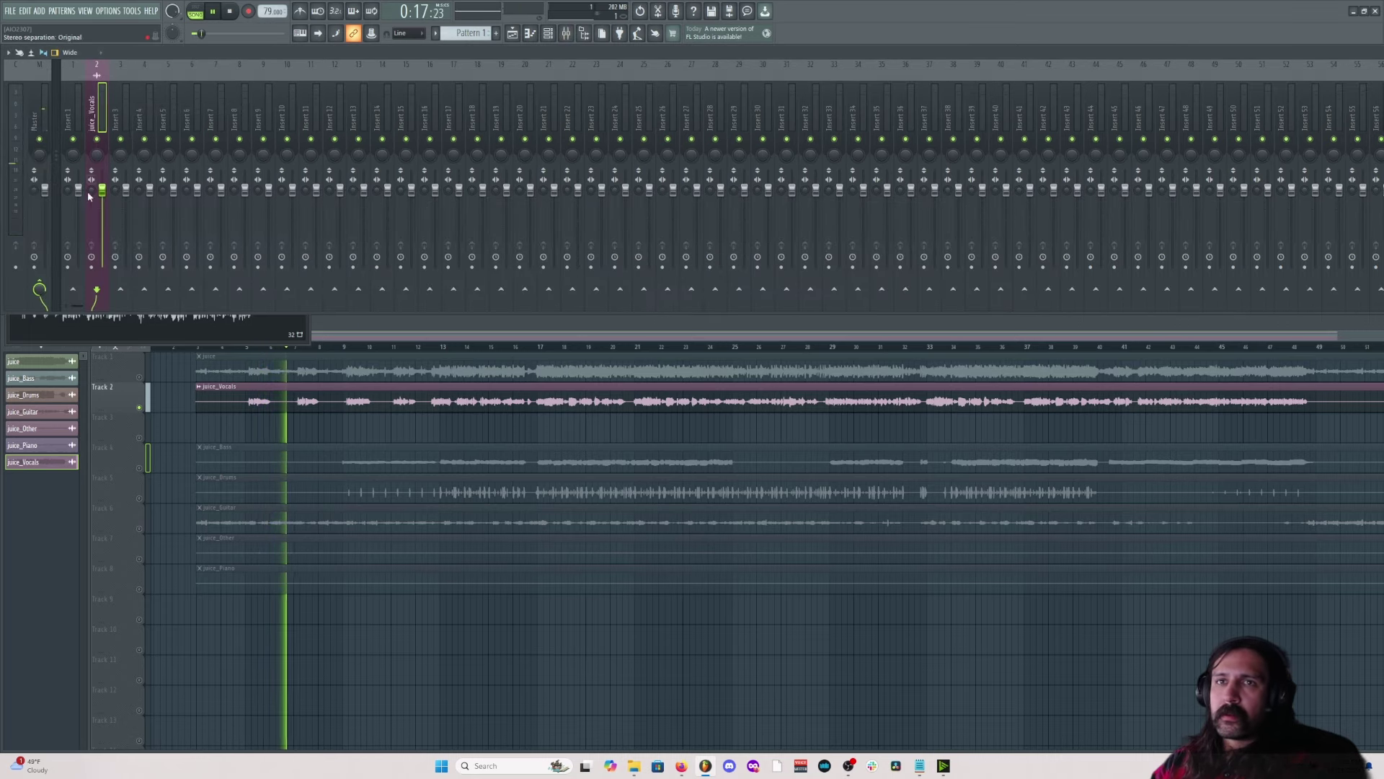
{"action": "left_click_drag", "start_coordinate": [92, 190], "coordinate": [91, 130]}
{"action": "key", "text": "space"}
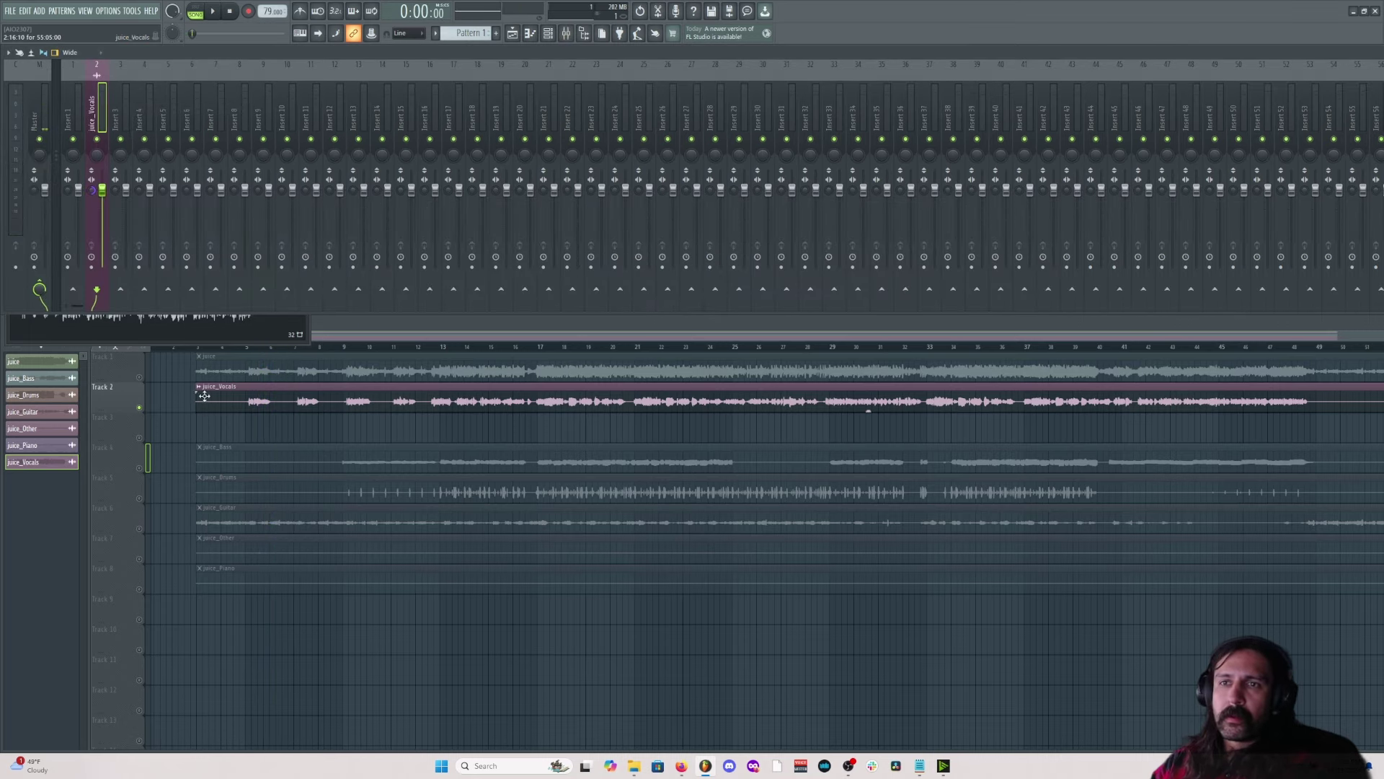
Play the soloed vocals from around bars 7 and 5 to check how the merged signal sounds.
{"action": "left_click", "coordinate": [318, 347]}
{"action": "key", "text": "space"}
{"action": "left_click", "coordinate": [305, 347]}
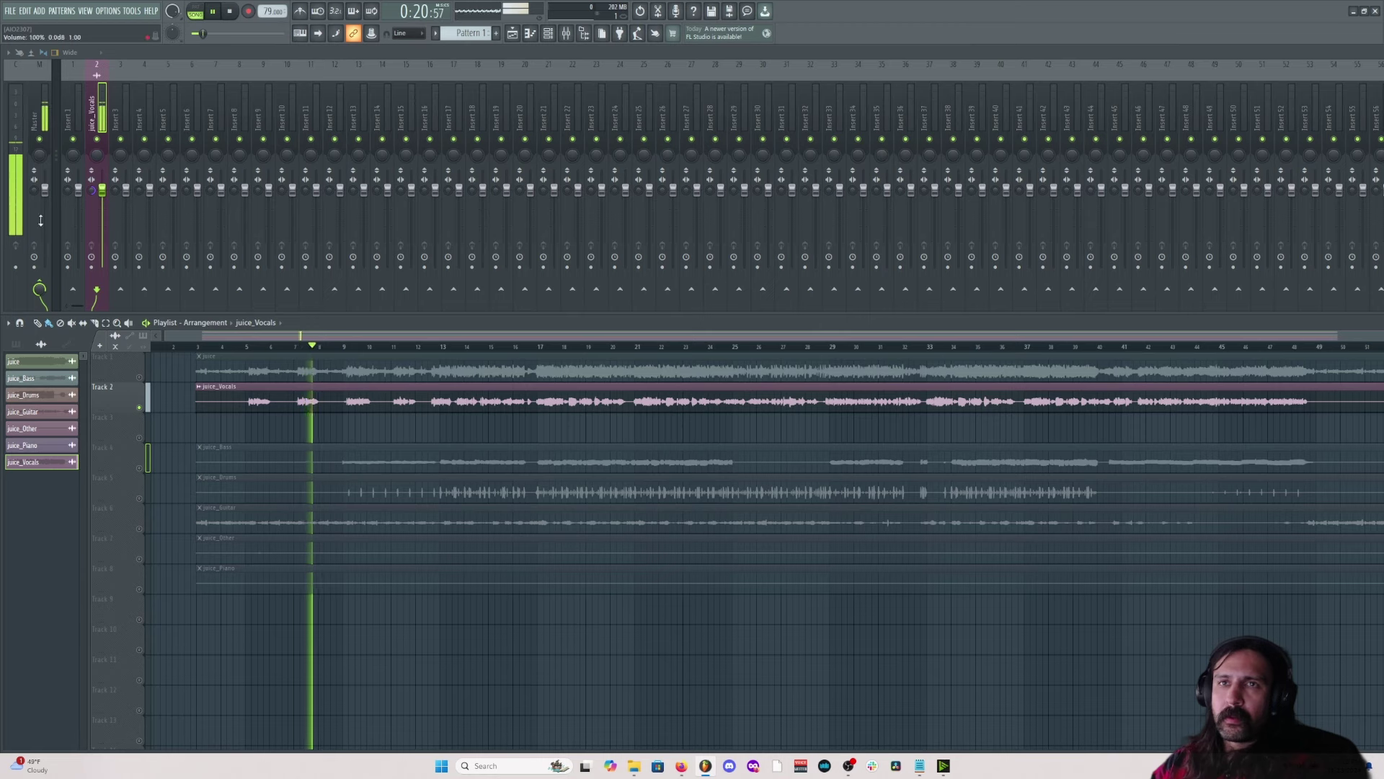
{"action": "key", "text": "space"}
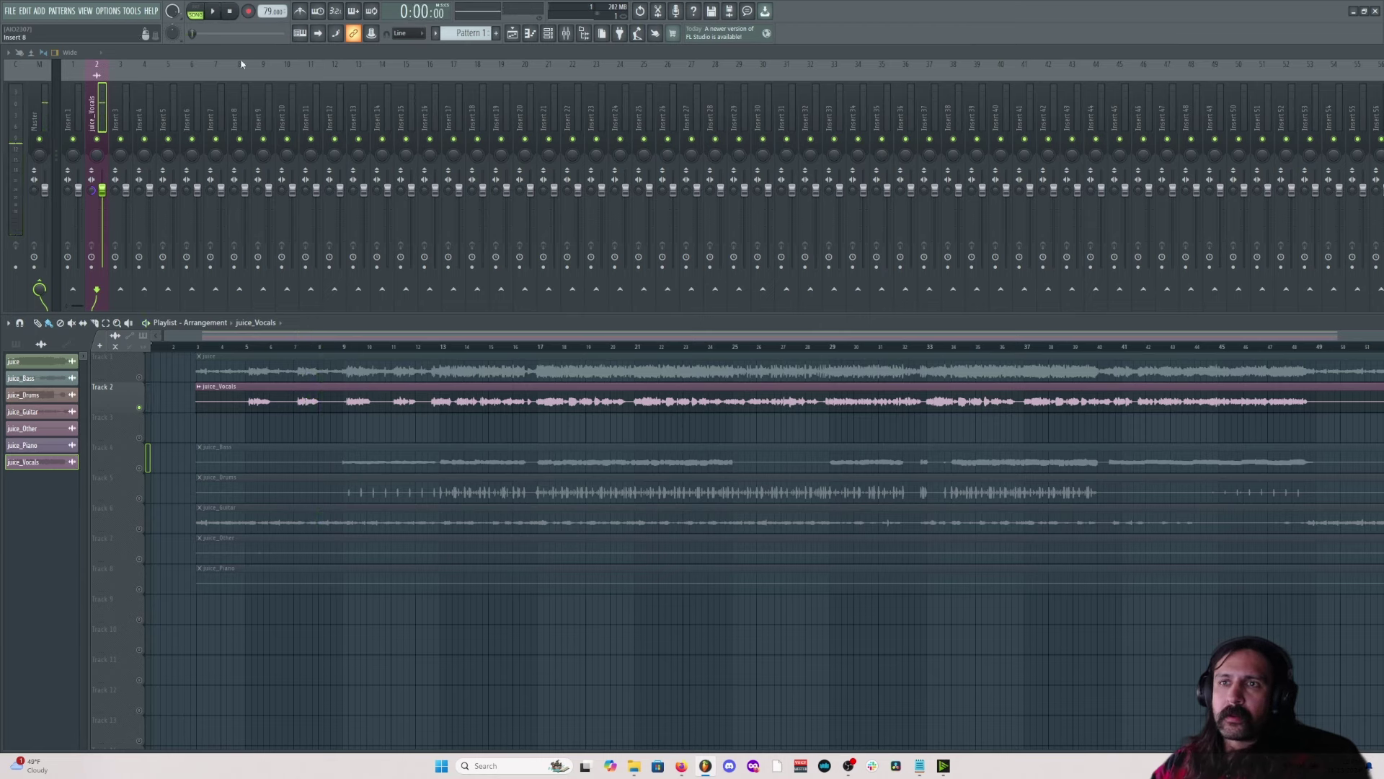
{"action": "left_click", "coordinate": [261, 352]}
{"action": "key", "text": "space"}
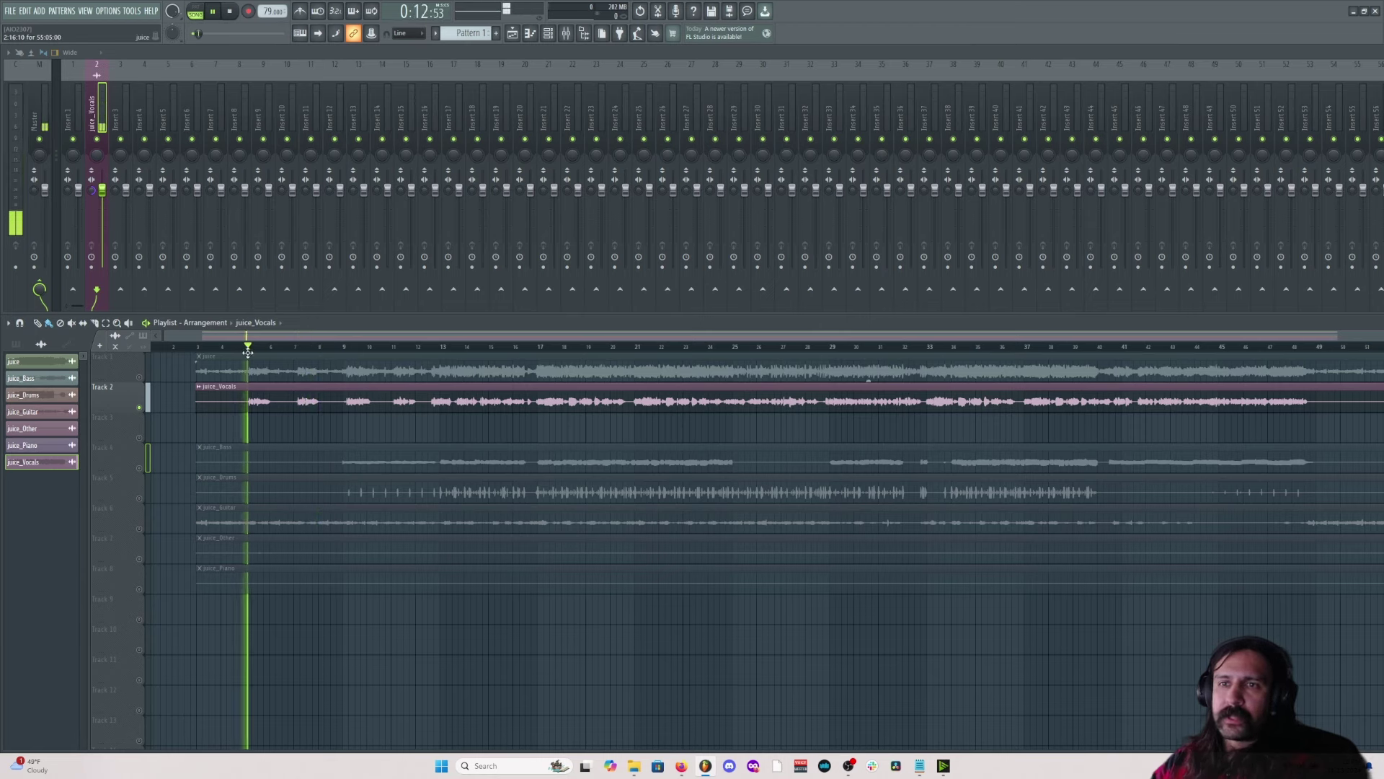
{"action": "key", "text": "space"}
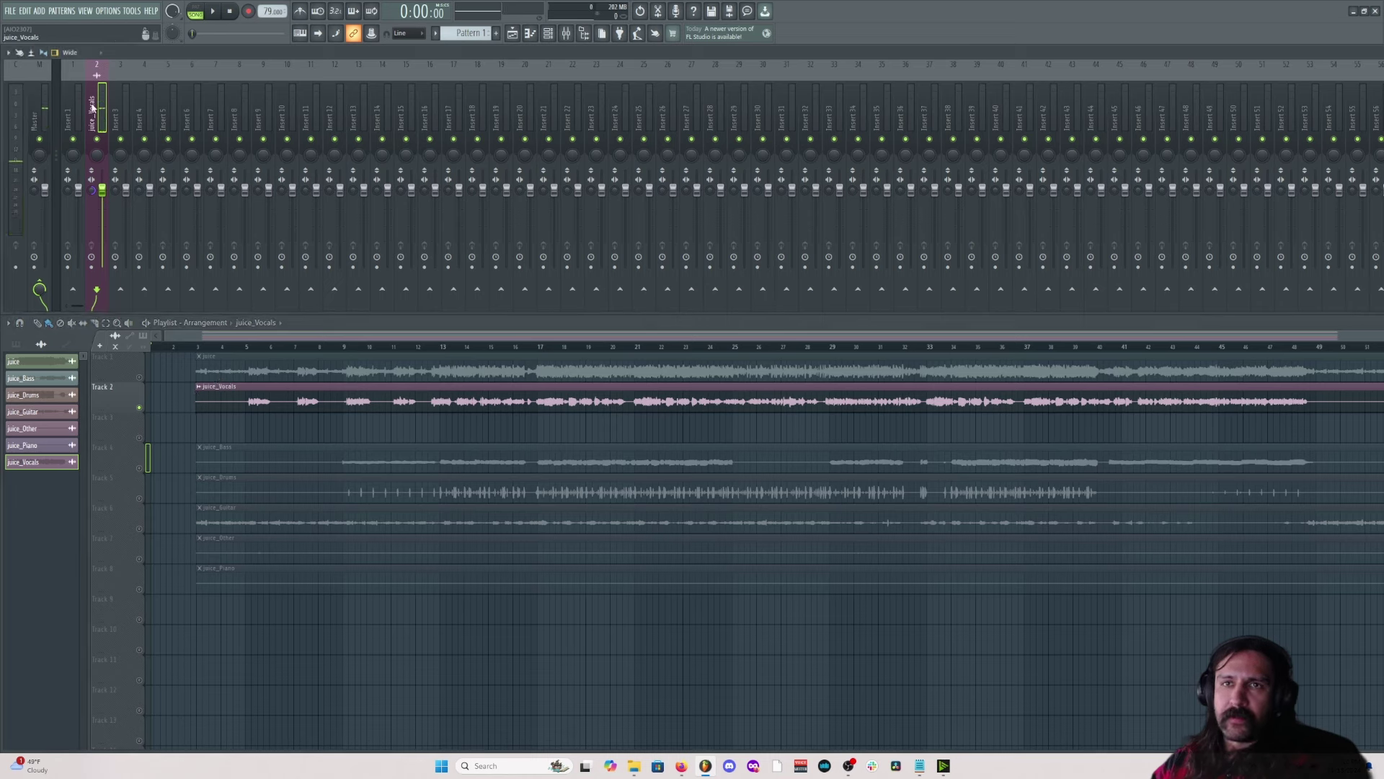
Export the soloed juice_Vocals track as a wave file named "vocal track mono".
{"action": "double_click", "coordinate": [243, 381]}
{"action": "left_click", "coordinate": [176, 56]}
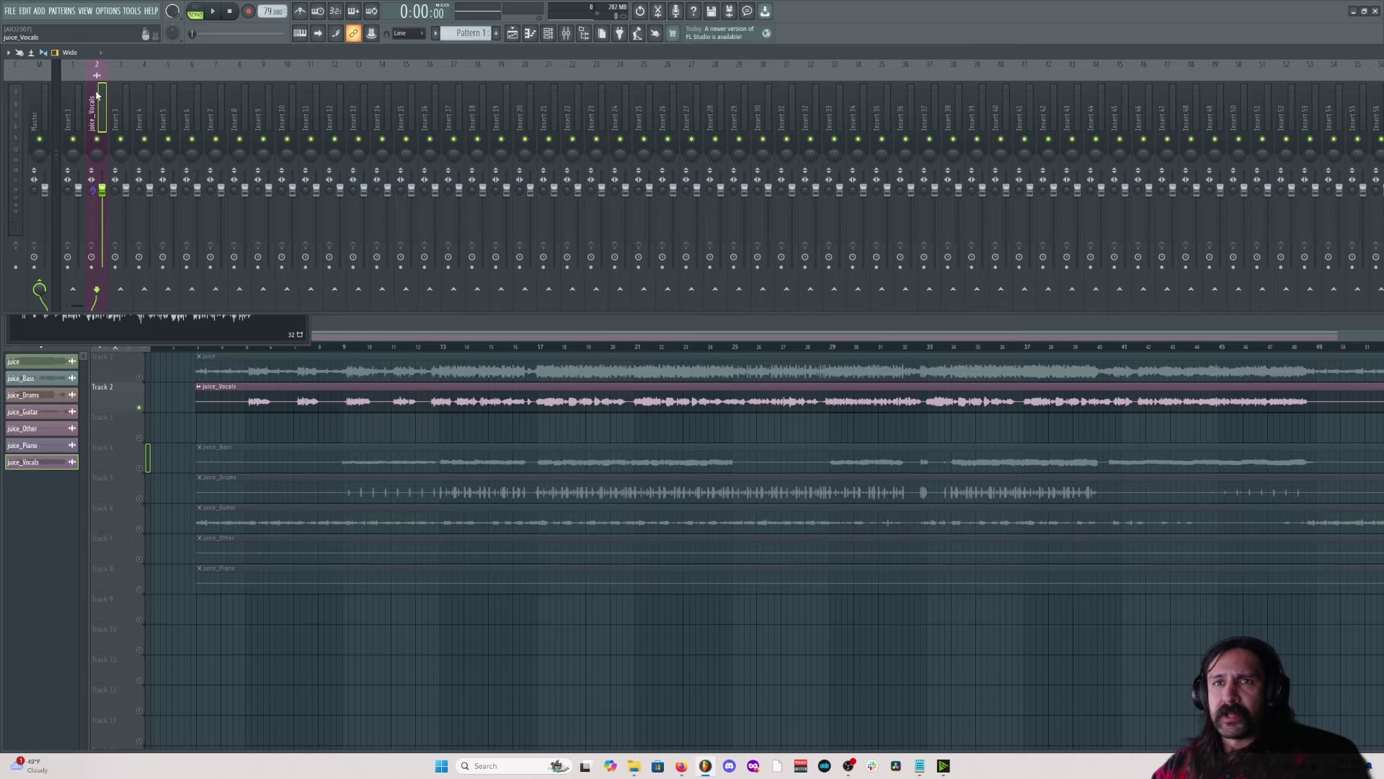
{"action": "left_click", "coordinate": [14, 12]}
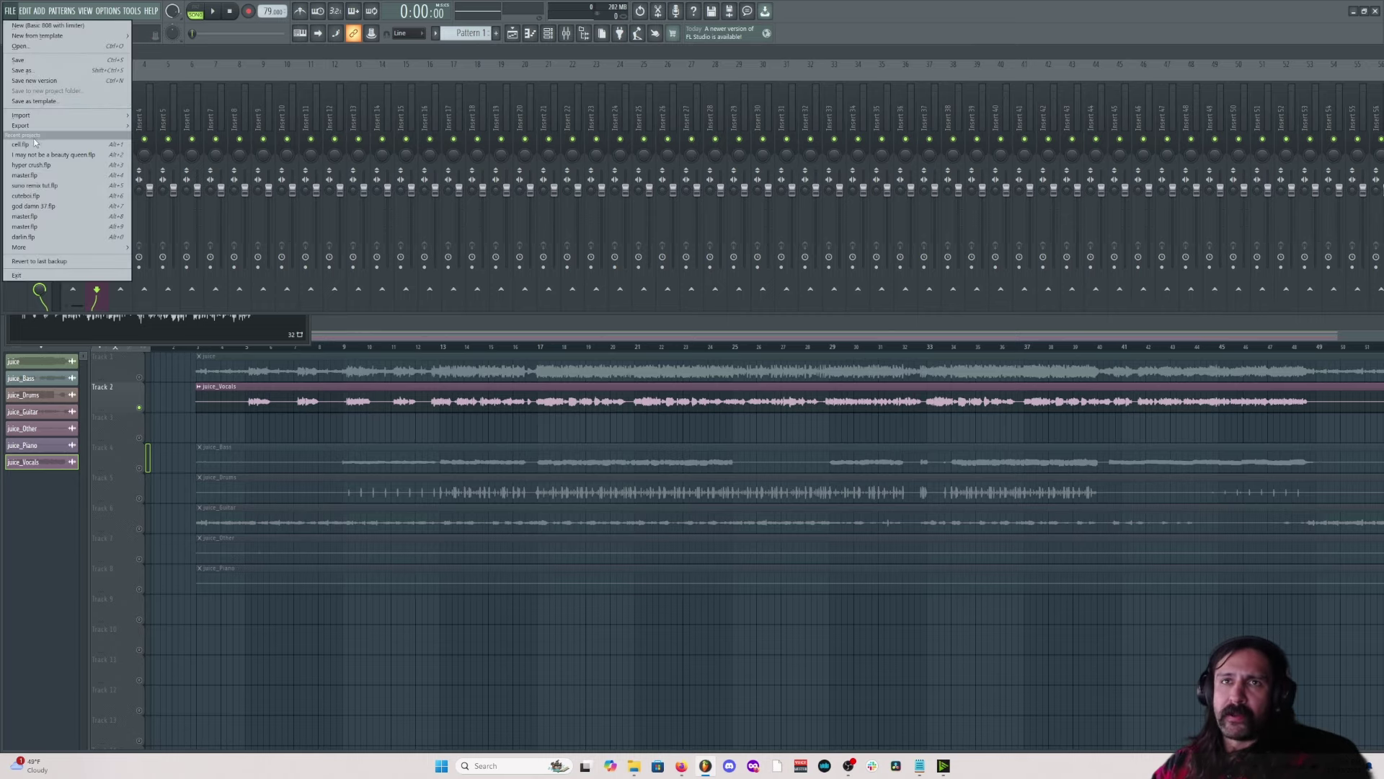
{"action": "mouse_move", "coordinate": [86, 125]}
{"action": "left_click", "coordinate": [159, 134]}
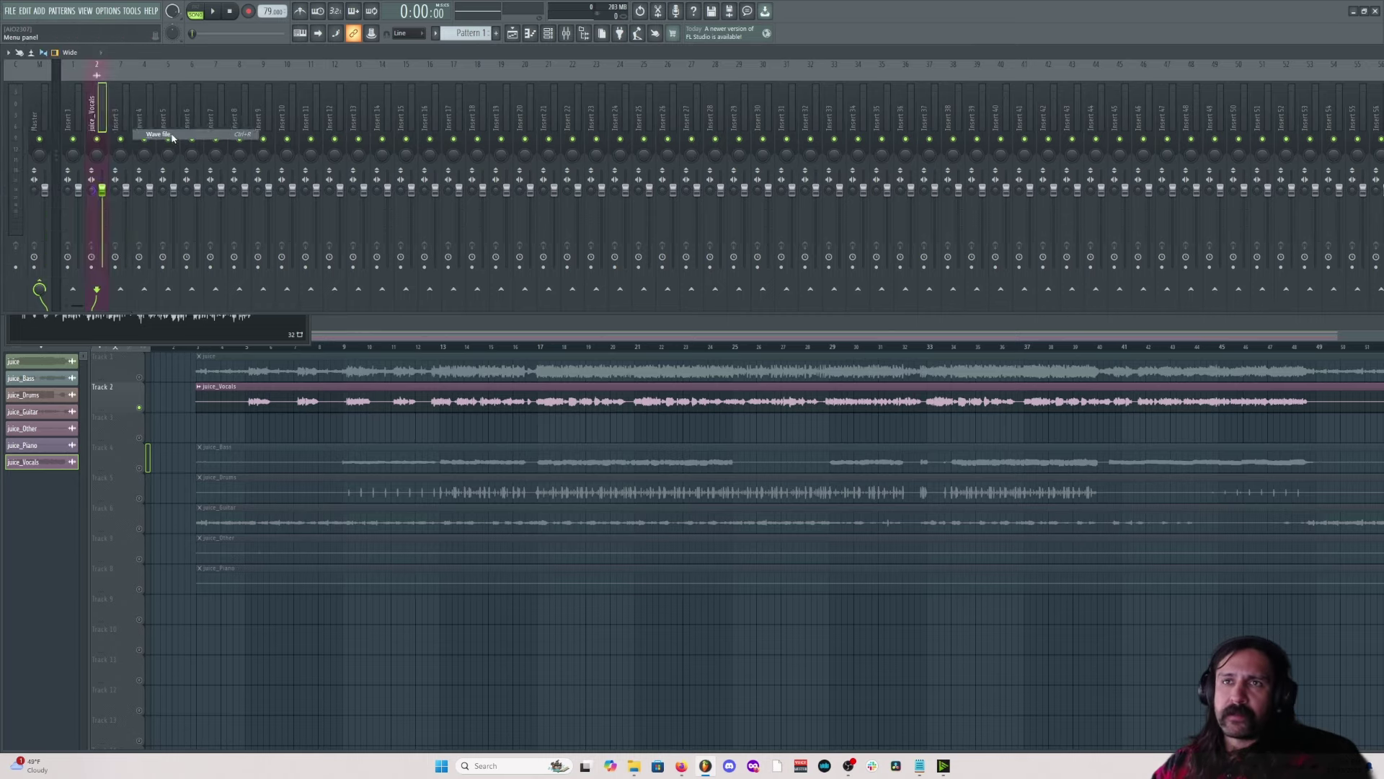
{"action": "key", "text": "Escape"}
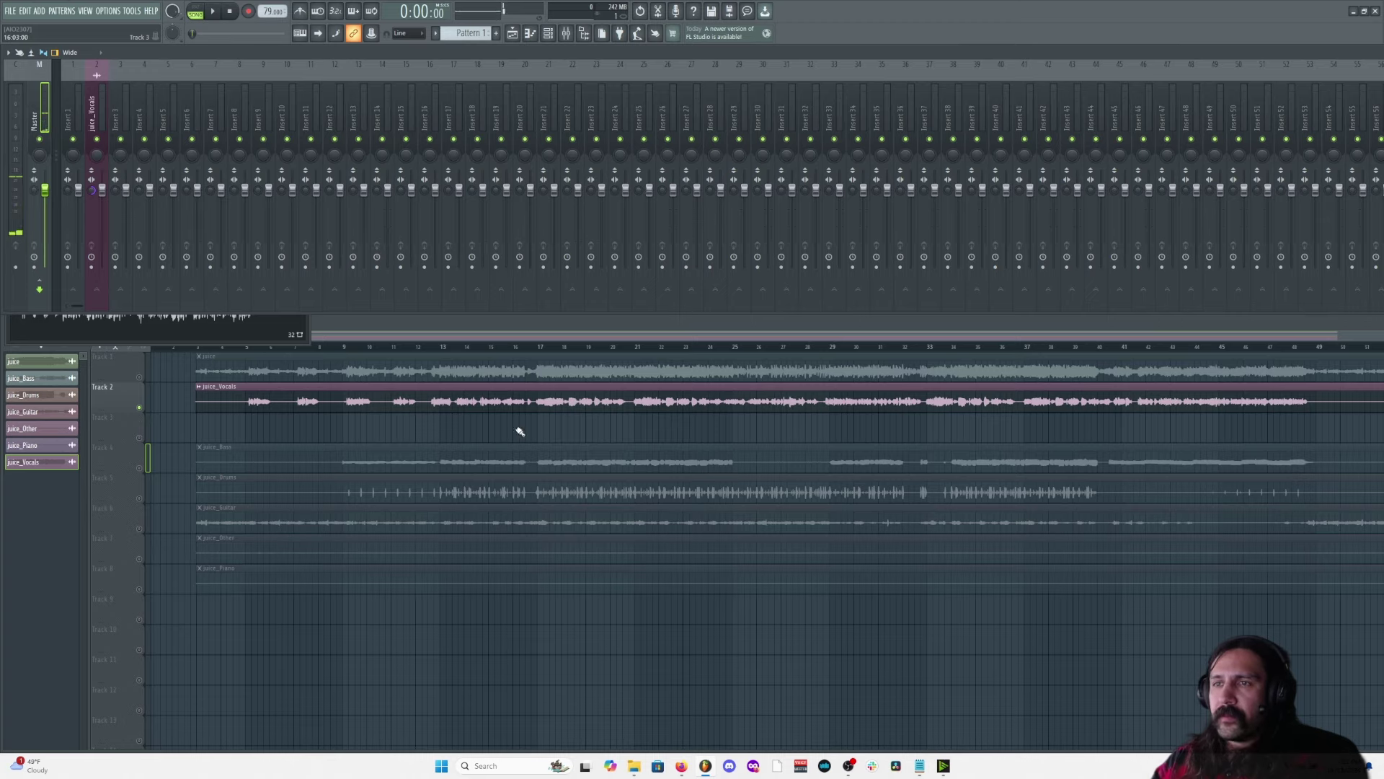
Switch to Musicfy in the browser and choose the Juice WRLD voice for a voice conversion.
{"action": "key", "text": "alt+Tab"}
{"action": "key", "text": "alt+Tab"}
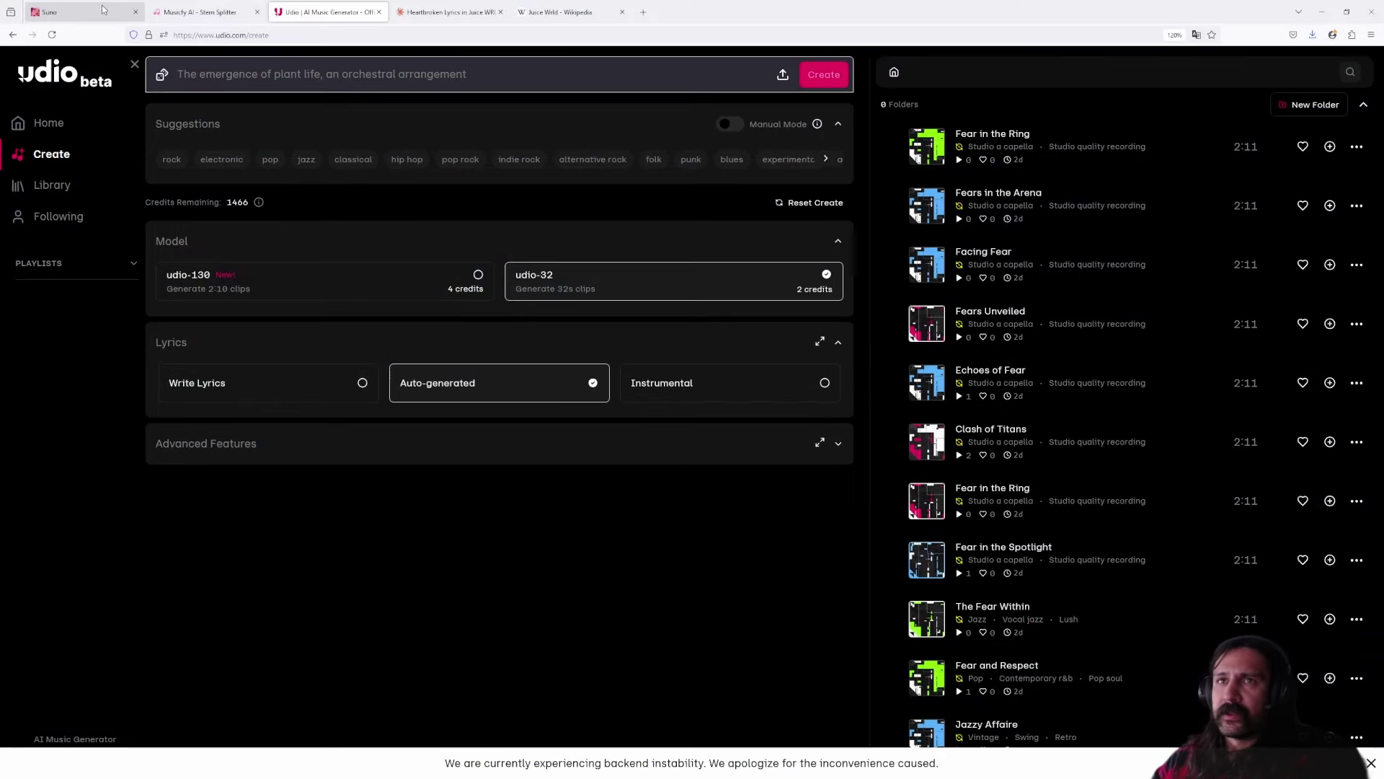
{"action": "left_click", "coordinate": [203, 11]}
{"action": "left_click", "coordinate": [44, 73]}
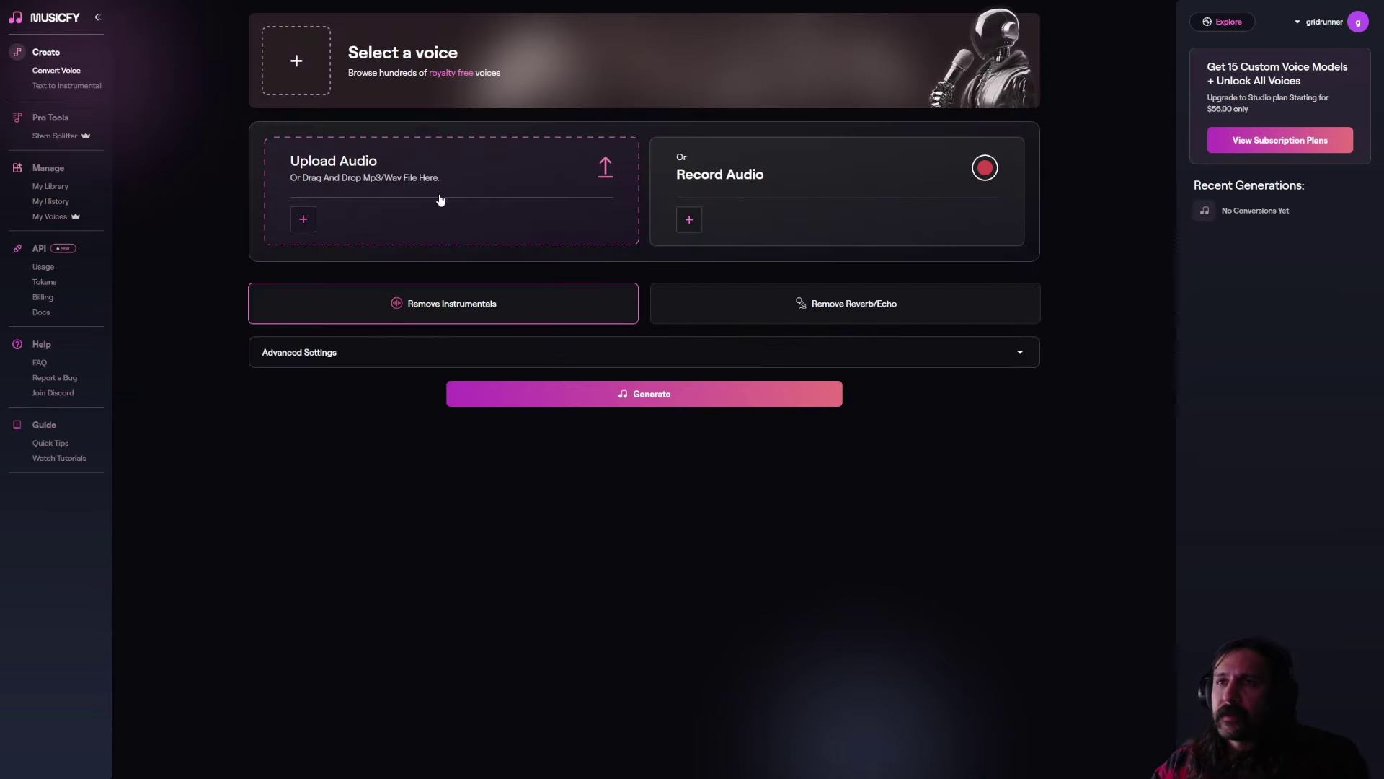
{"action": "left_click", "coordinate": [281, 69]}
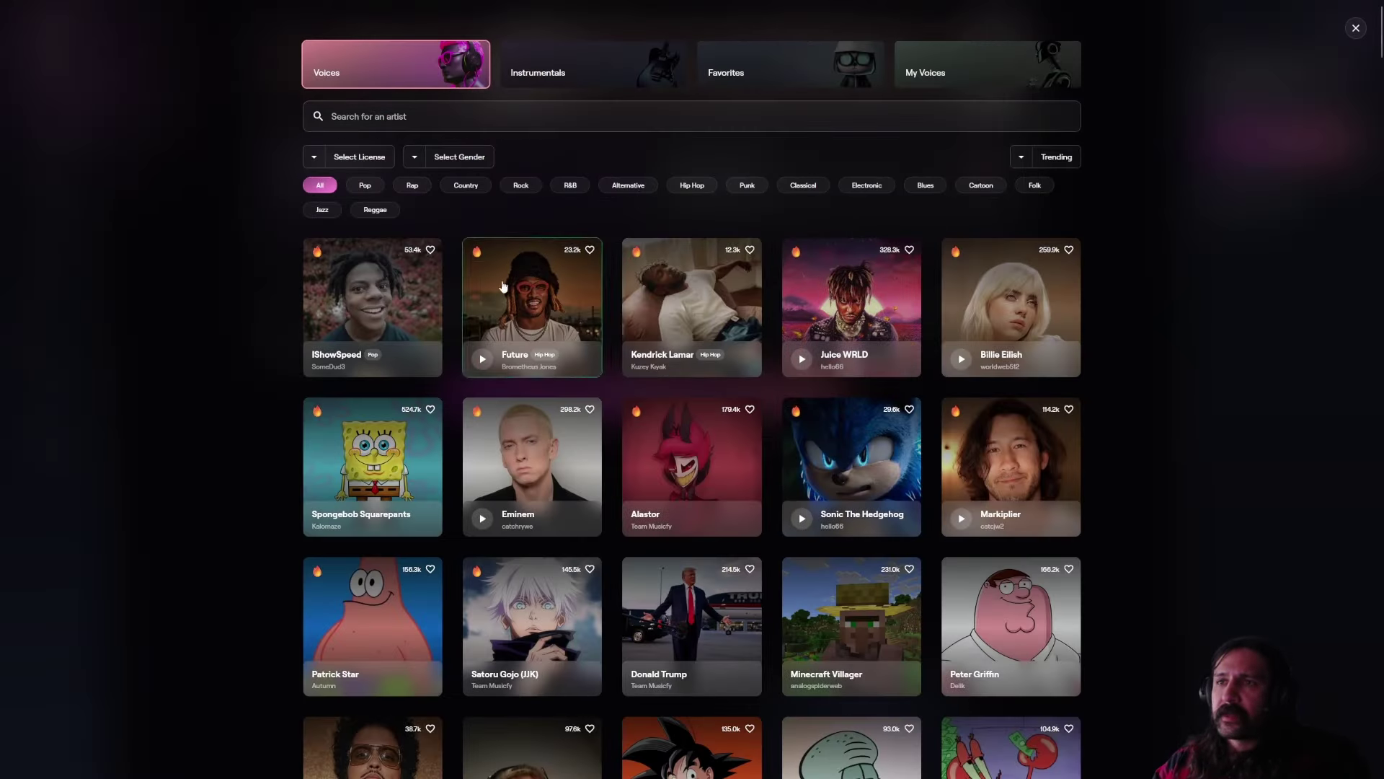
{"action": "left_click", "coordinate": [848, 311]}
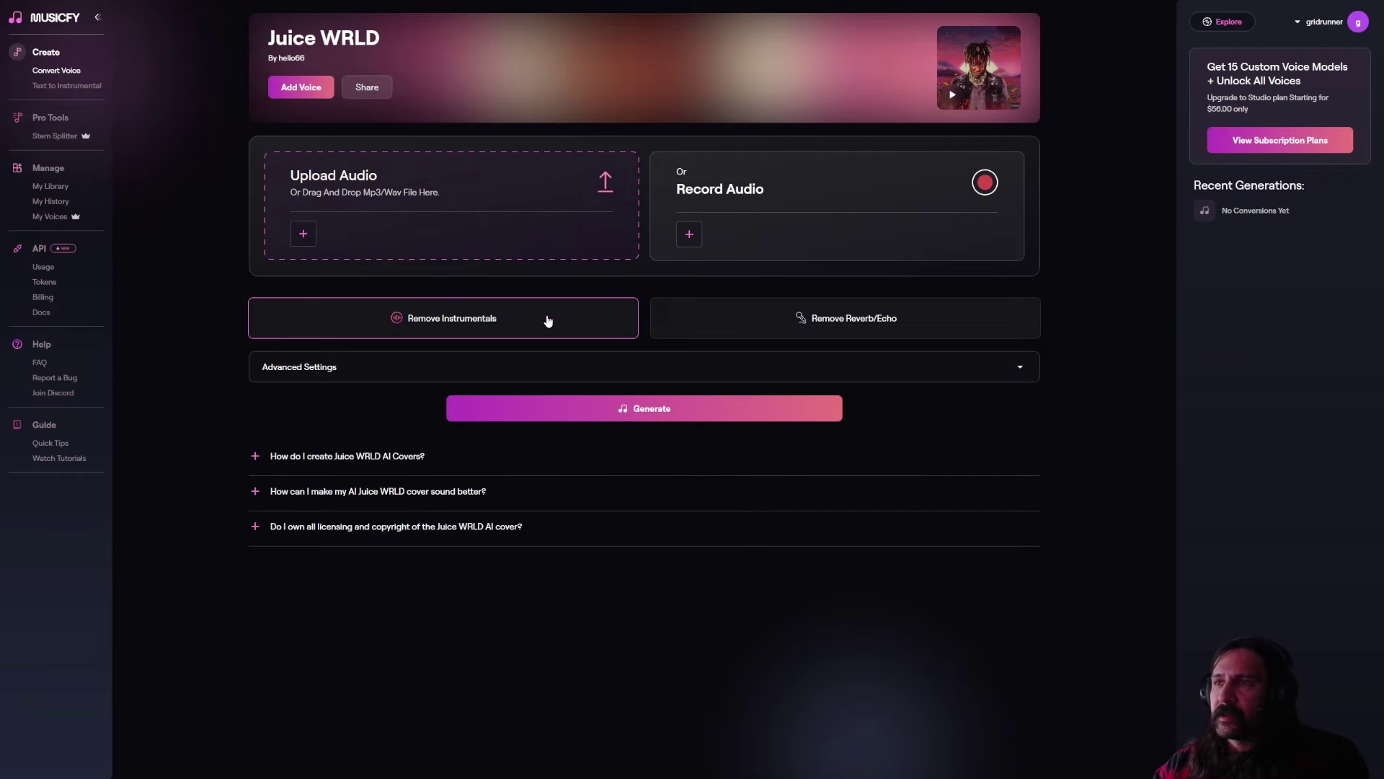
Upload "vocal track mono.wav" from the juice project folder to Musicfy and enable Remove Reverb/Echo alongside Remove Instrumentals.
{"action": "key", "text": "alt+Tab"}
{"action": "key", "text": "alt+Tab"}
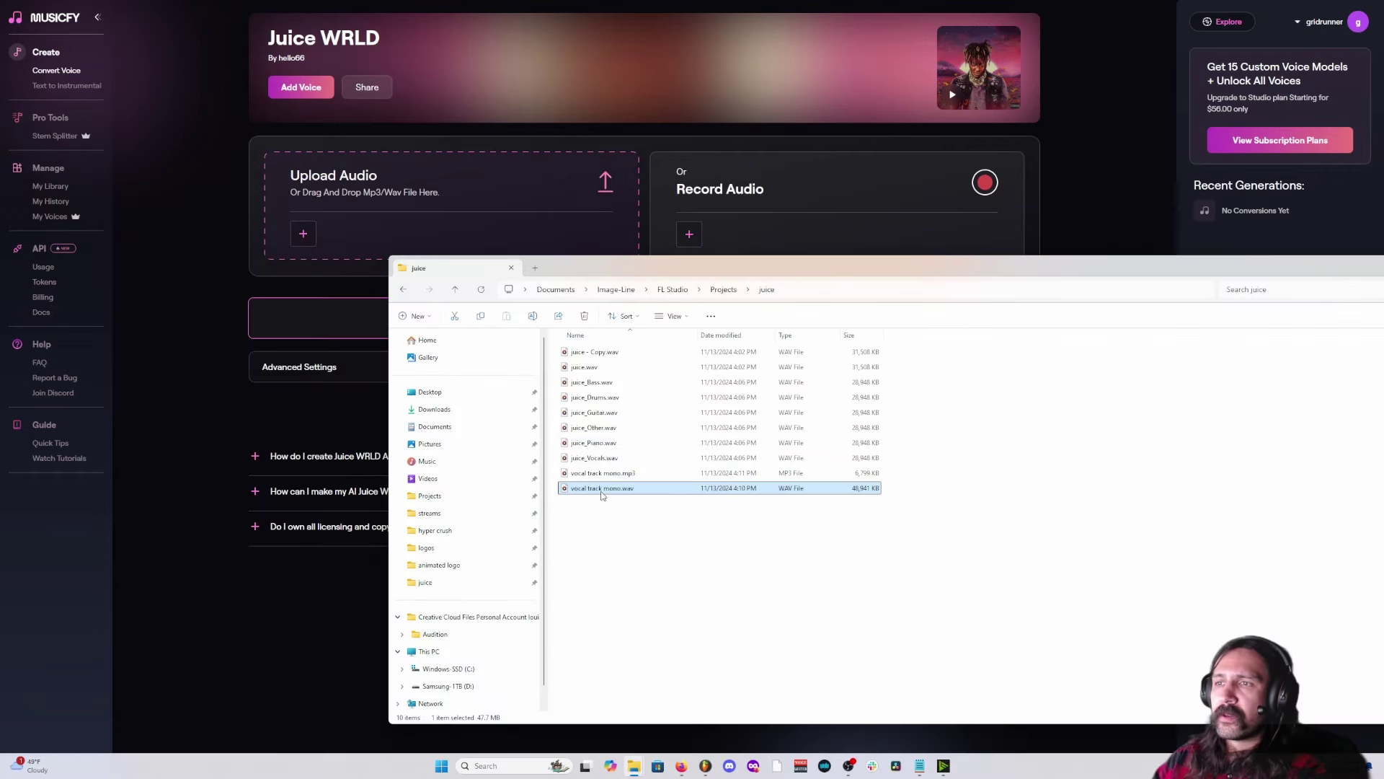
{"action": "left_click_drag", "start_coordinate": [608, 494], "coordinate": [322, 208]}
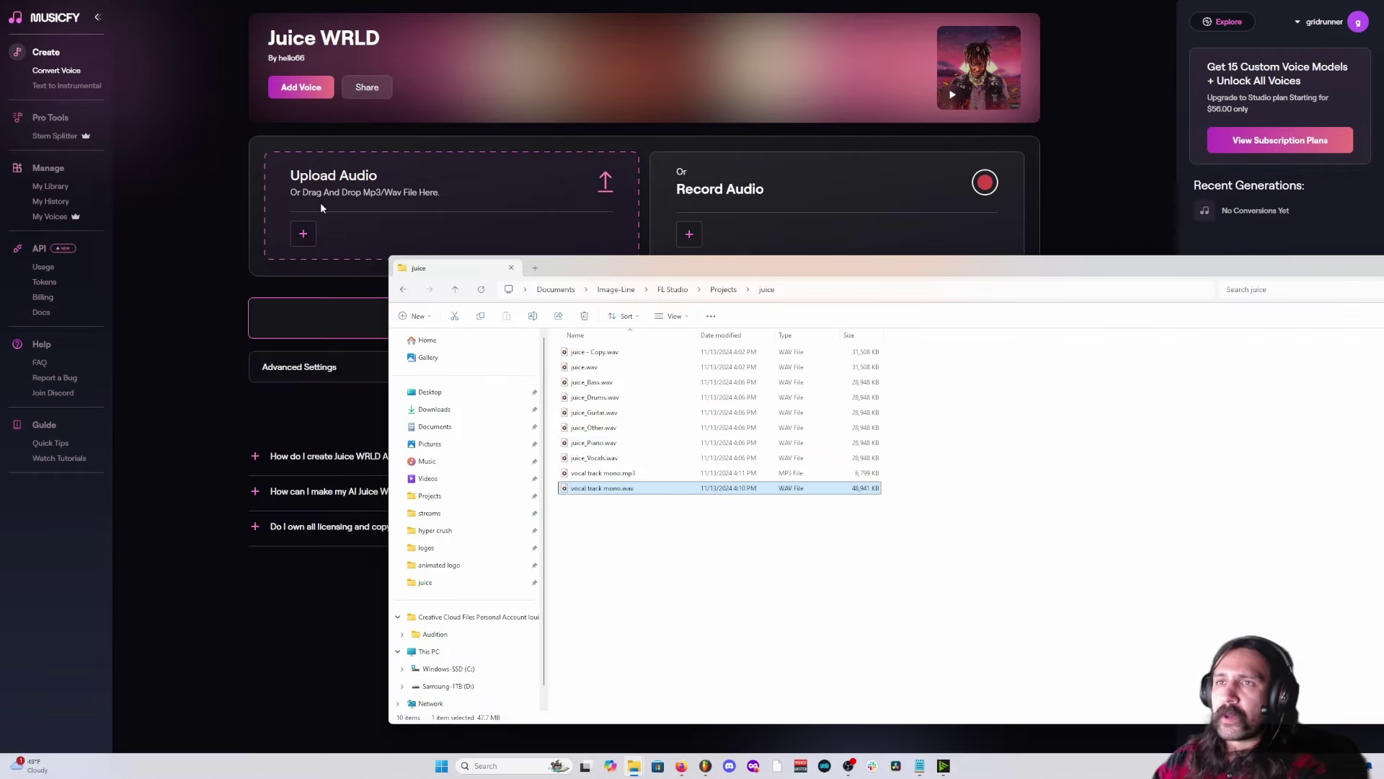
{"action": "left_click", "coordinate": [171, 166]}
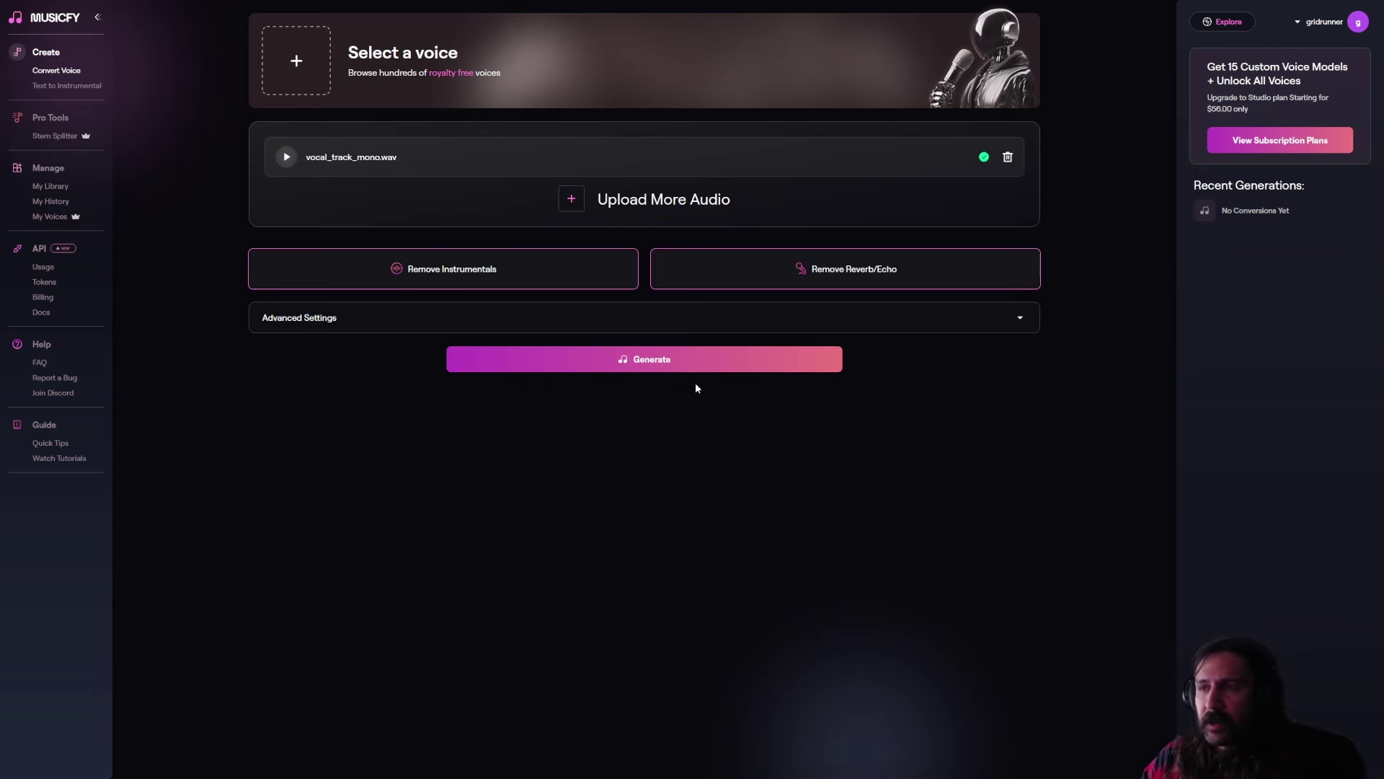
Switch back to Suno and download the juice - Instrumental stem.
{"action": "mouse_move", "coordinate": [204, 4]}
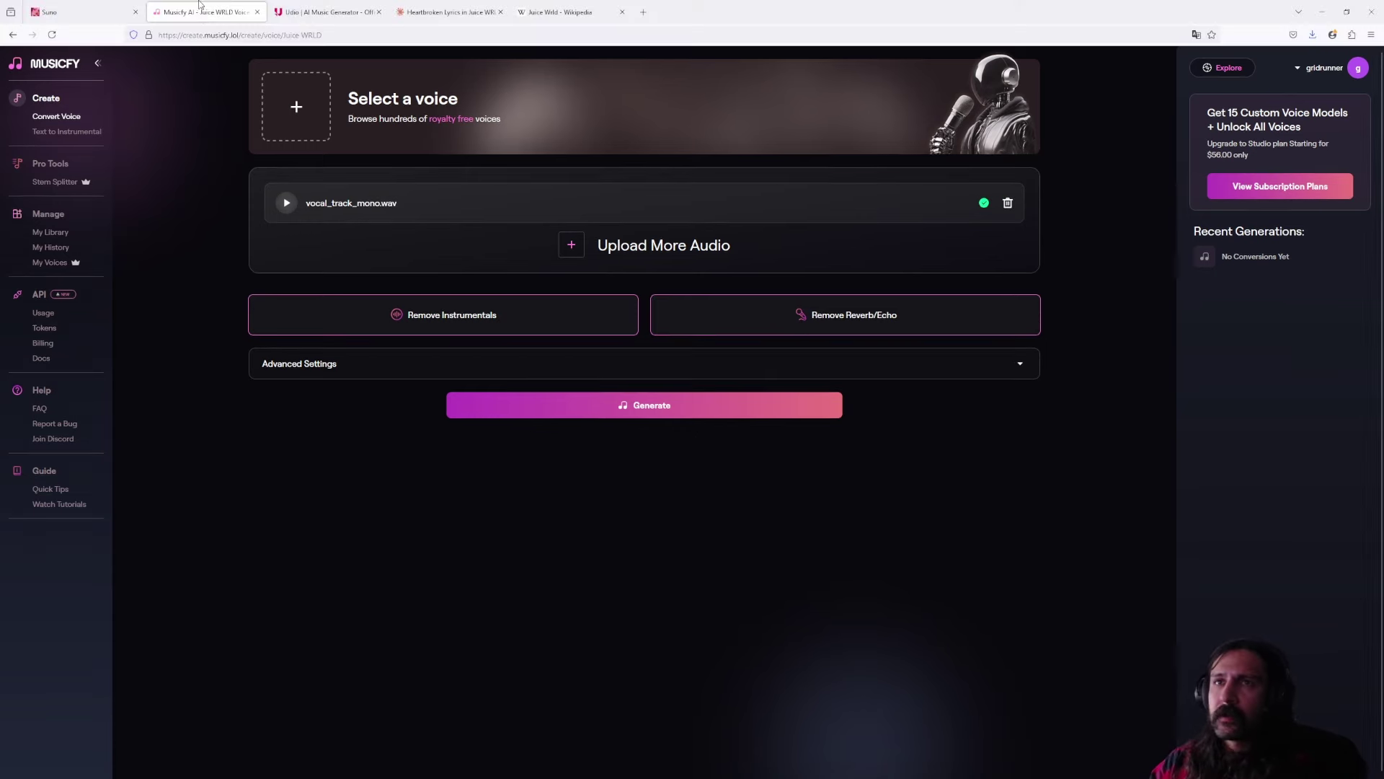
{"action": "left_click", "coordinate": [96, 14]}
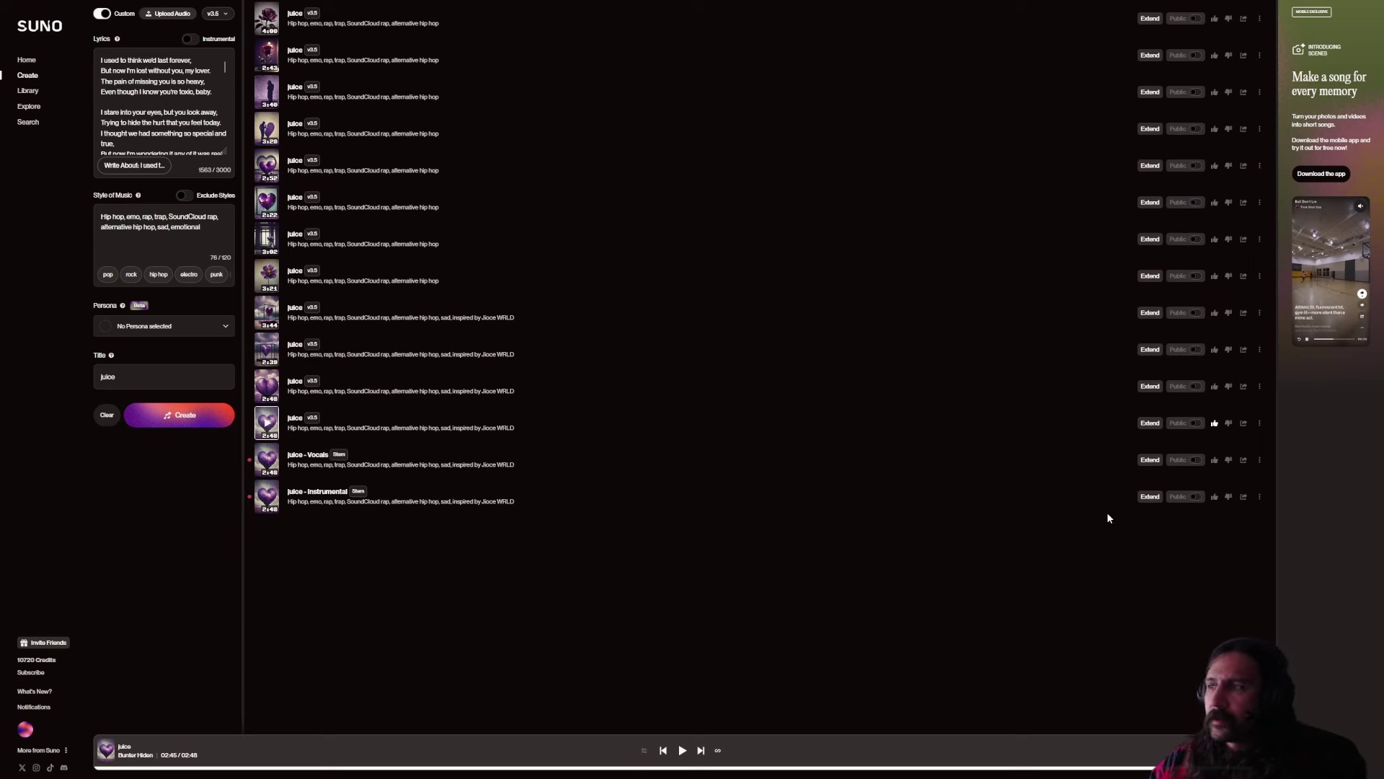
{"action": "left_click", "coordinate": [1260, 498]}
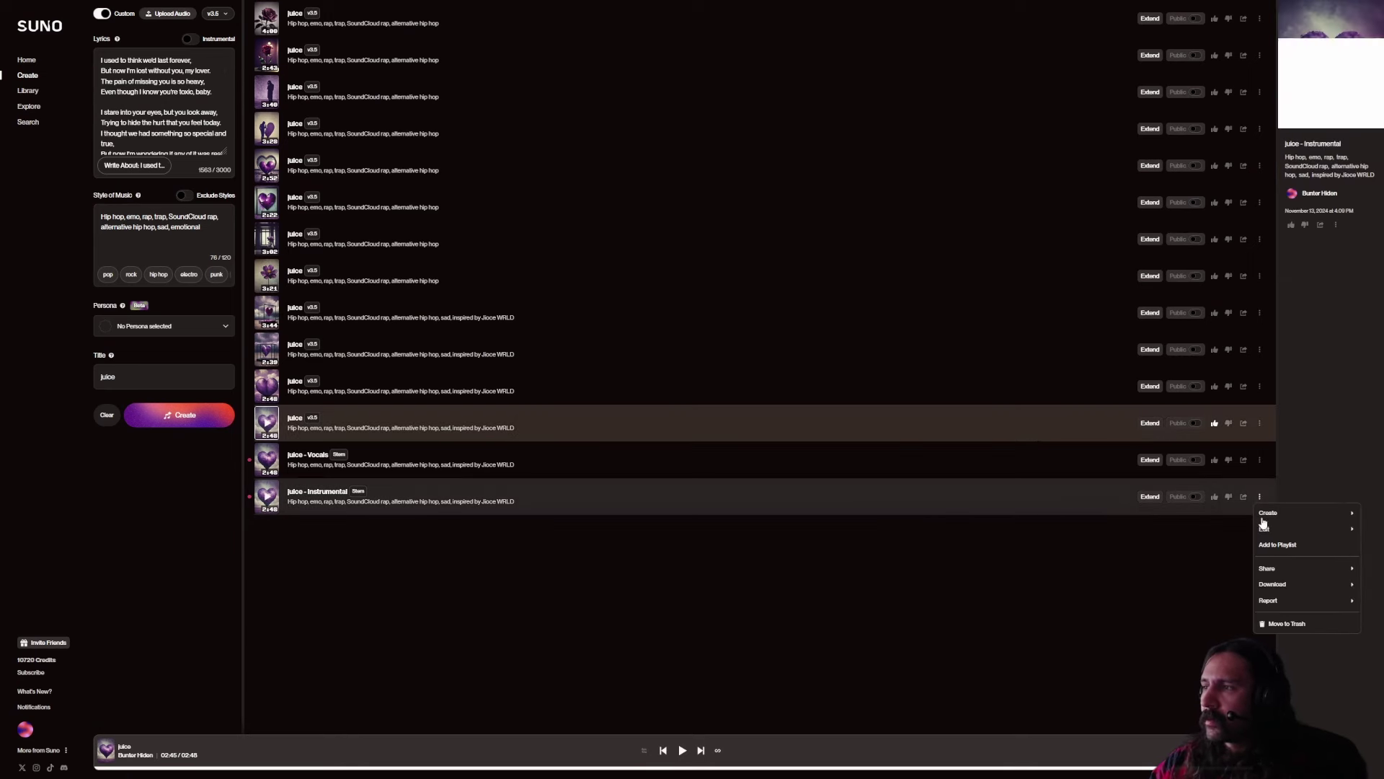
{"action": "mouse_move", "coordinate": [1282, 586]}
{"action": "left_click", "coordinate": [1220, 604]}
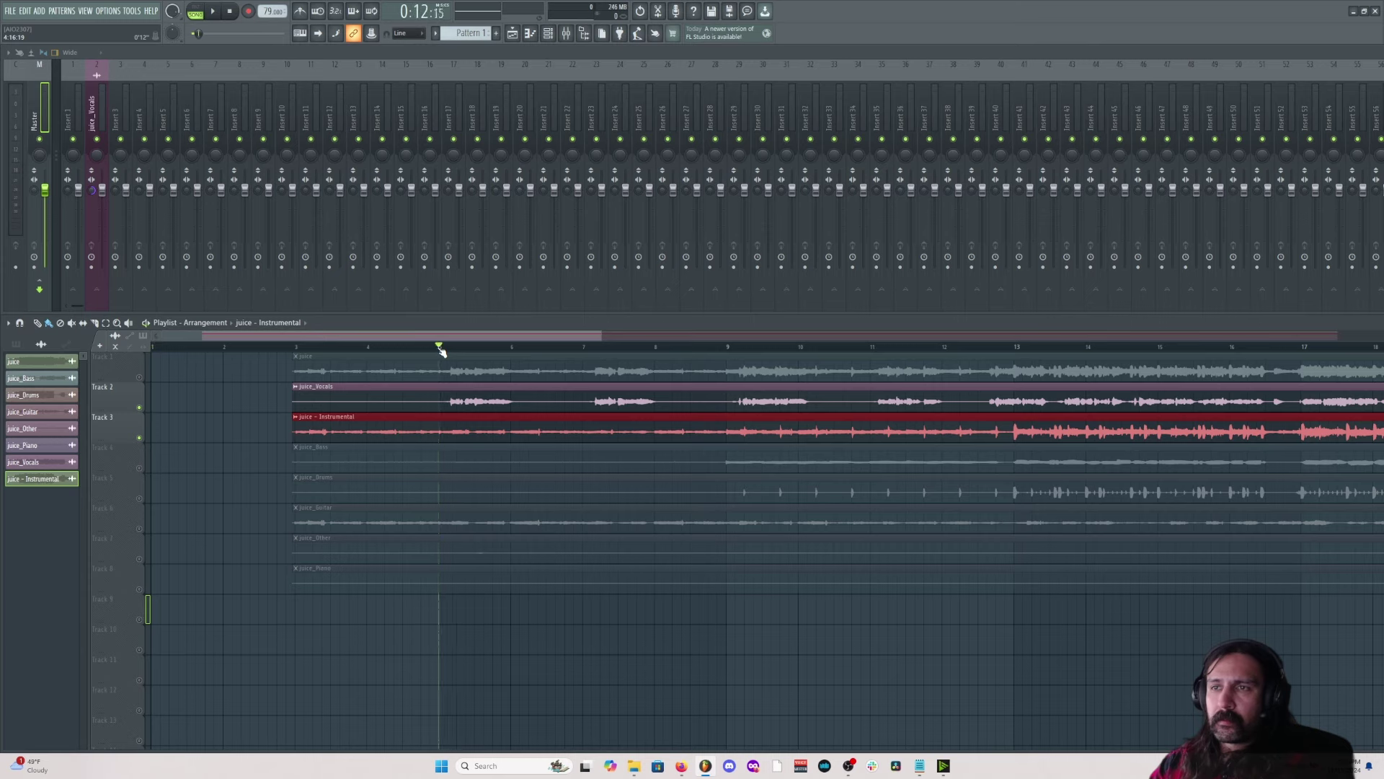
Play the arrangement while muting and unmuting the juice_Vocals track to compare the instrumental with and without vocals.
{"action": "left_click", "coordinate": [140, 408]}
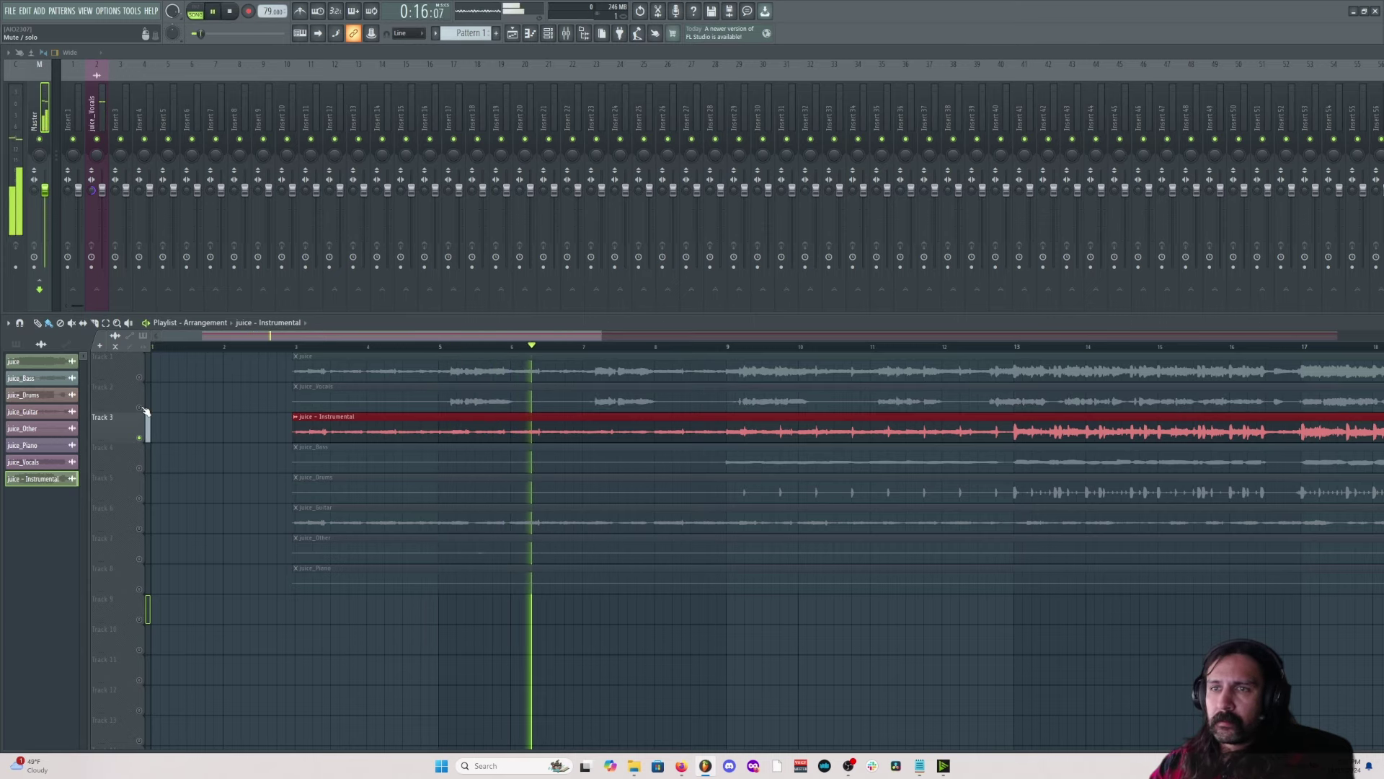
{"action": "left_click", "coordinate": [143, 408]}
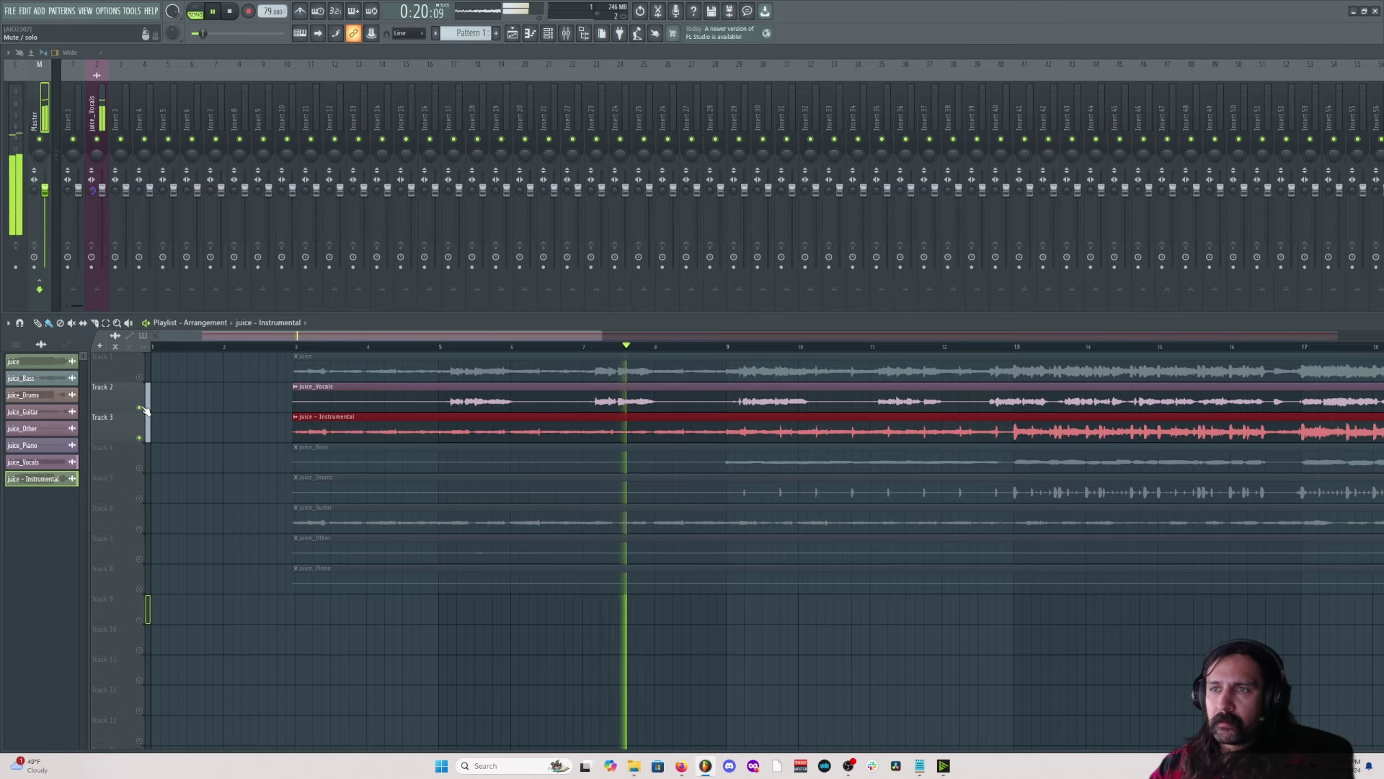
{"action": "left_click", "coordinate": [142, 408]}
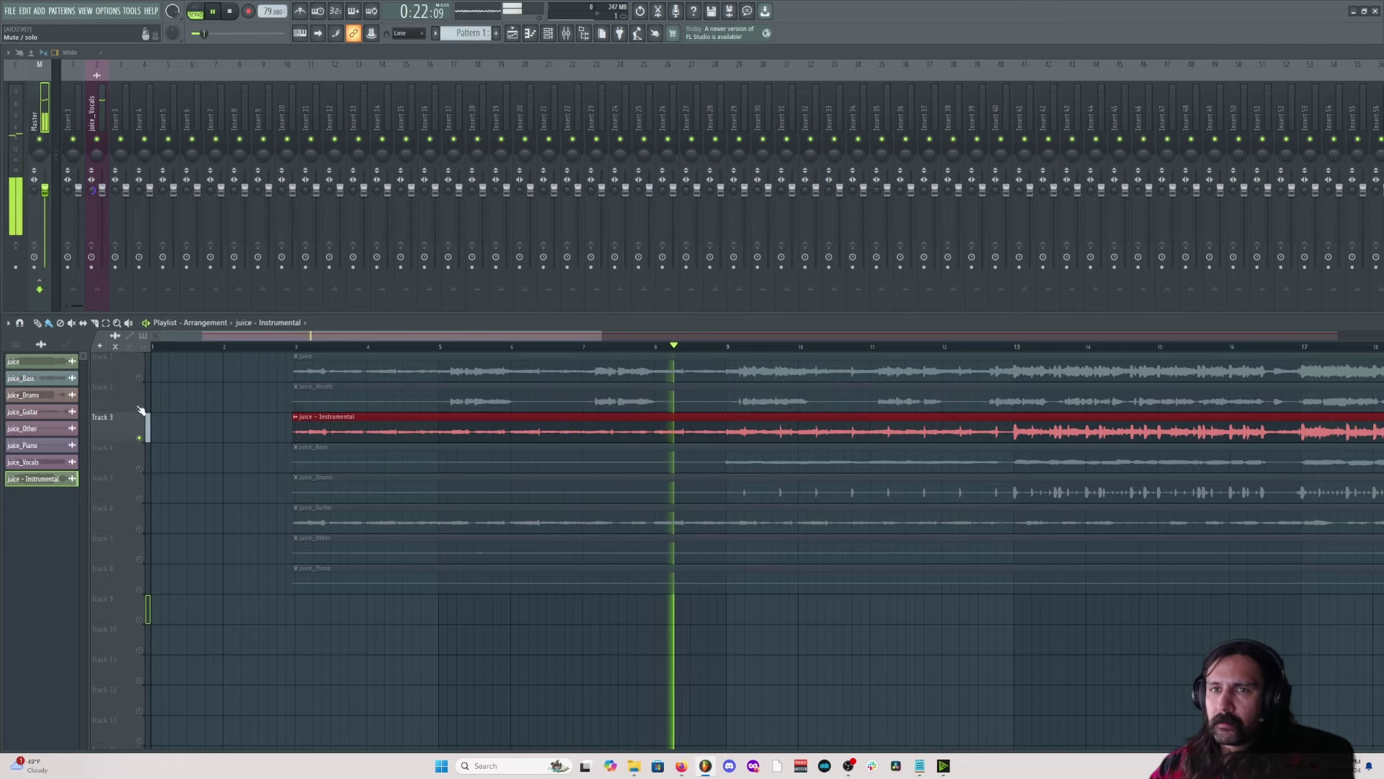
{"action": "left_click", "coordinate": [141, 408]}
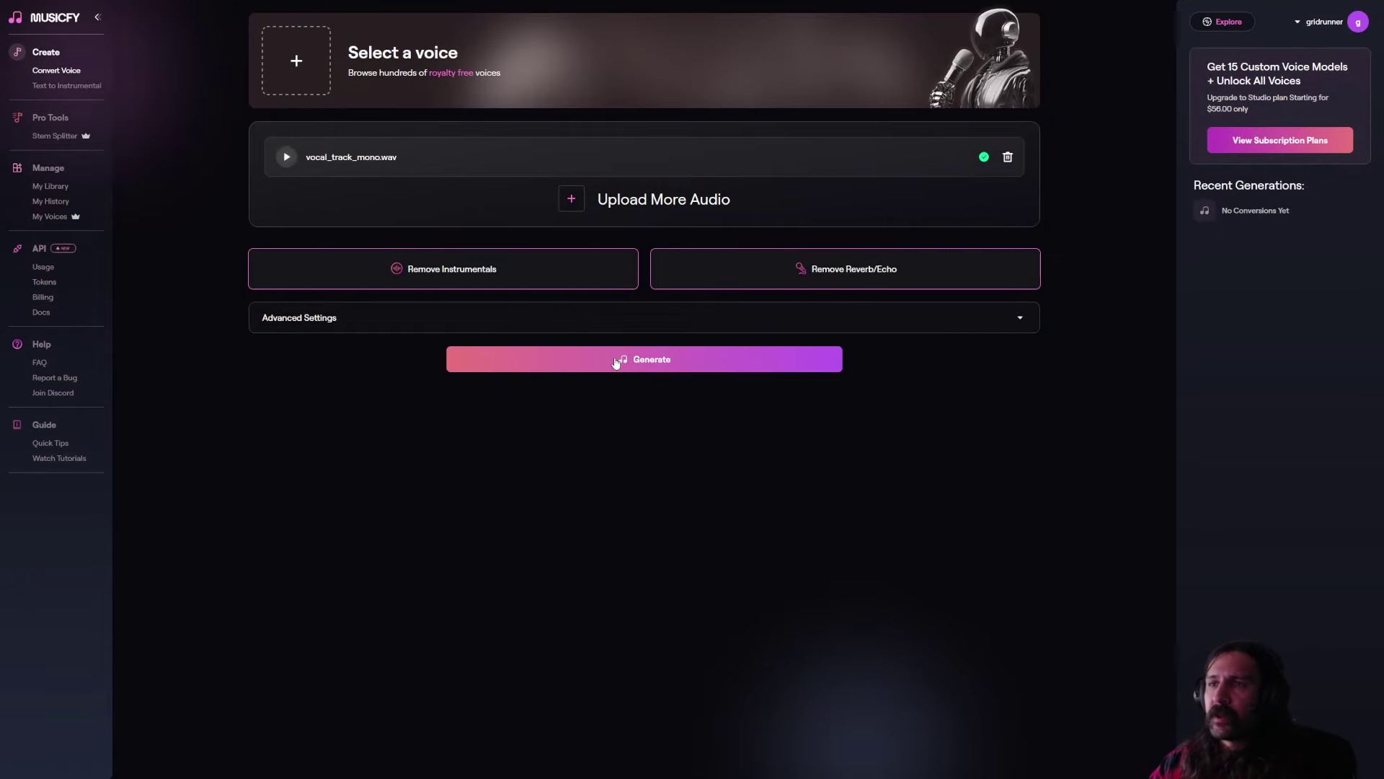
Switch to Musicfy, select the Juice WRLD voice again, and generate the conversion of vocal_track_mono.wav.
{"action": "left_click", "coordinate": [292, 56]}
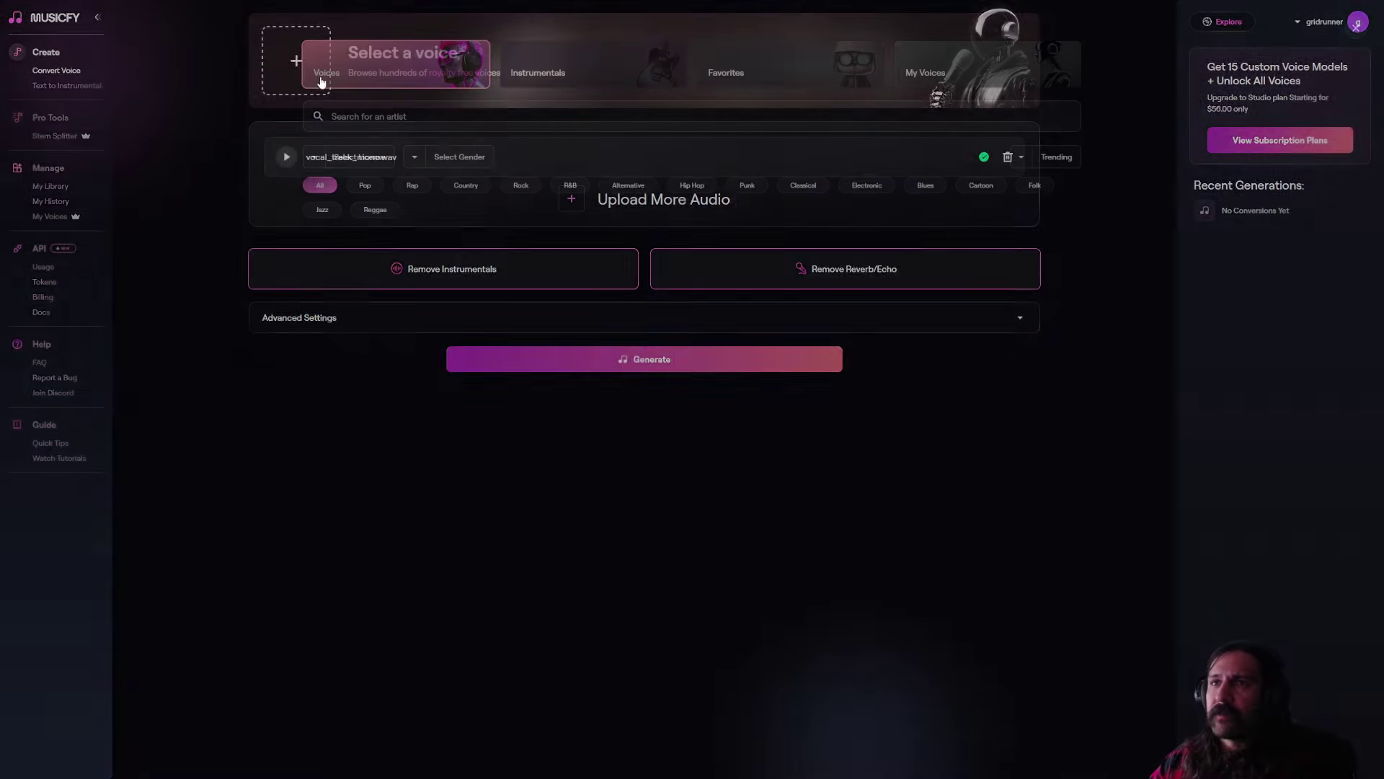
{"action": "left_click", "coordinate": [851, 307]}
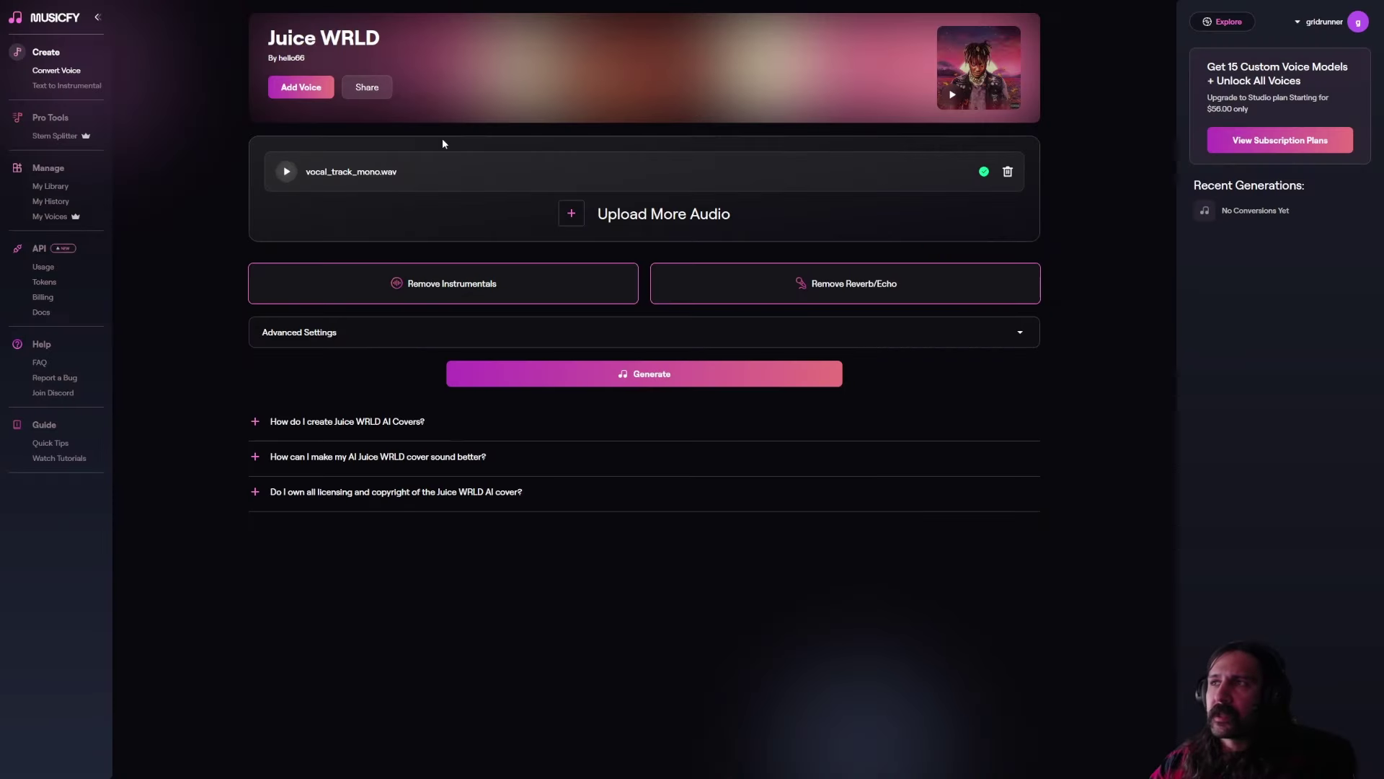
{"action": "left_click", "coordinate": [646, 380]}
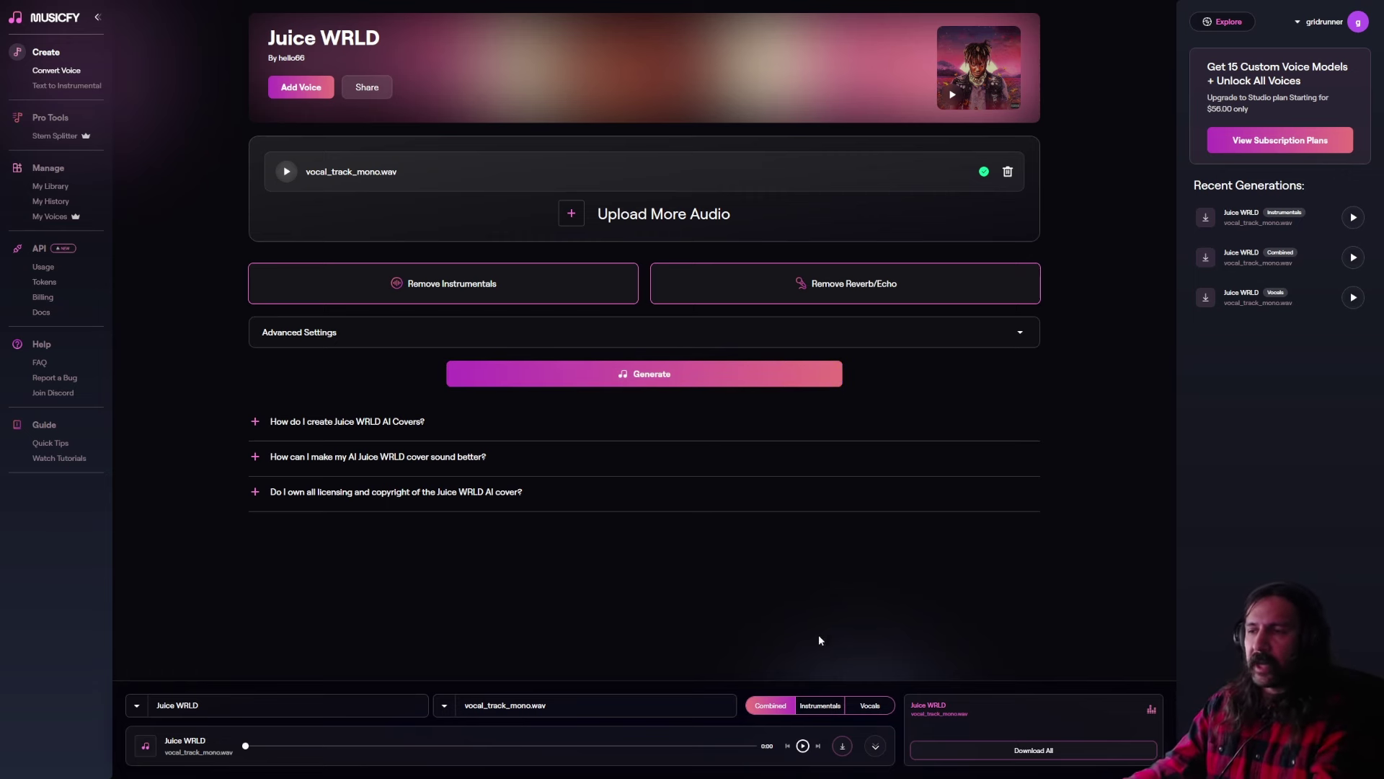
Preview the Vocals version of the Juice WRLD conversion and download it.
{"action": "left_click", "coordinate": [871, 705]}
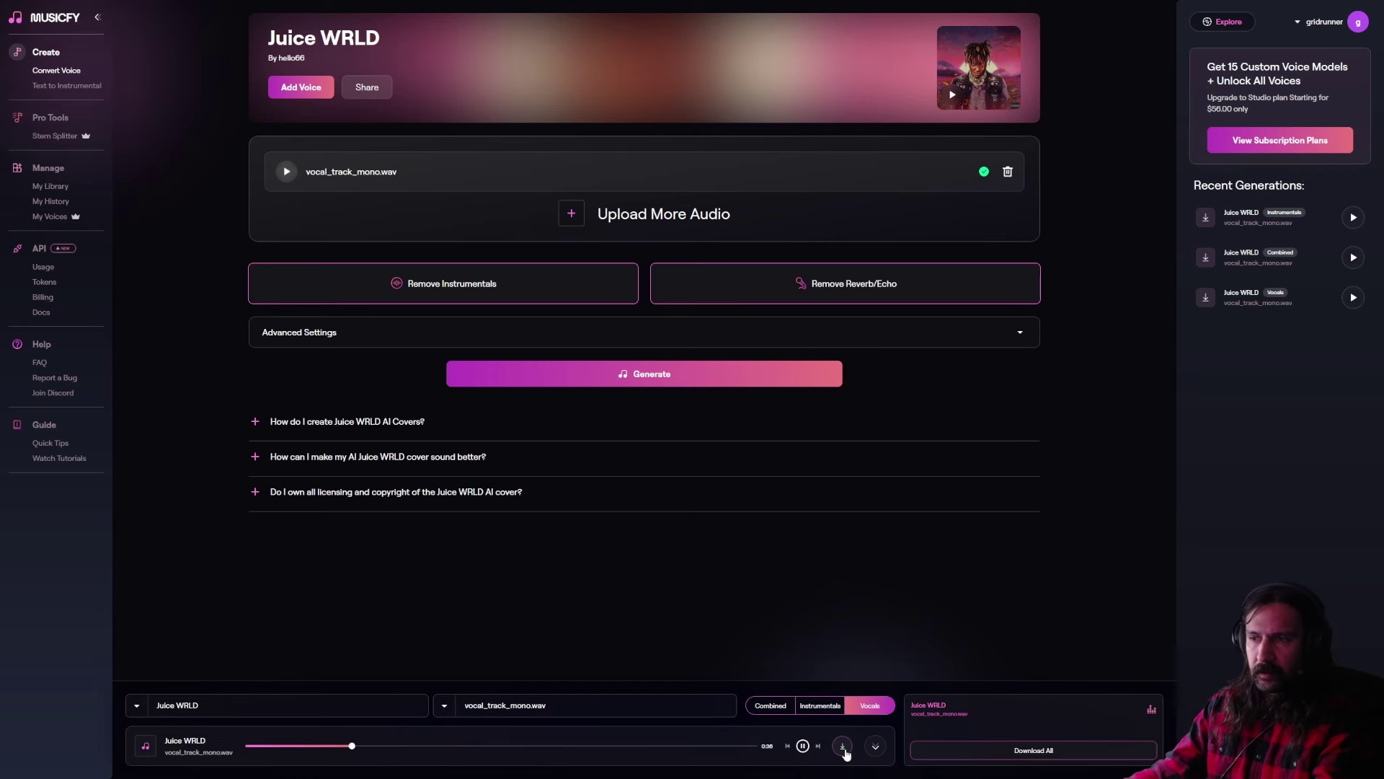
{"action": "left_click", "coordinate": [843, 747]}
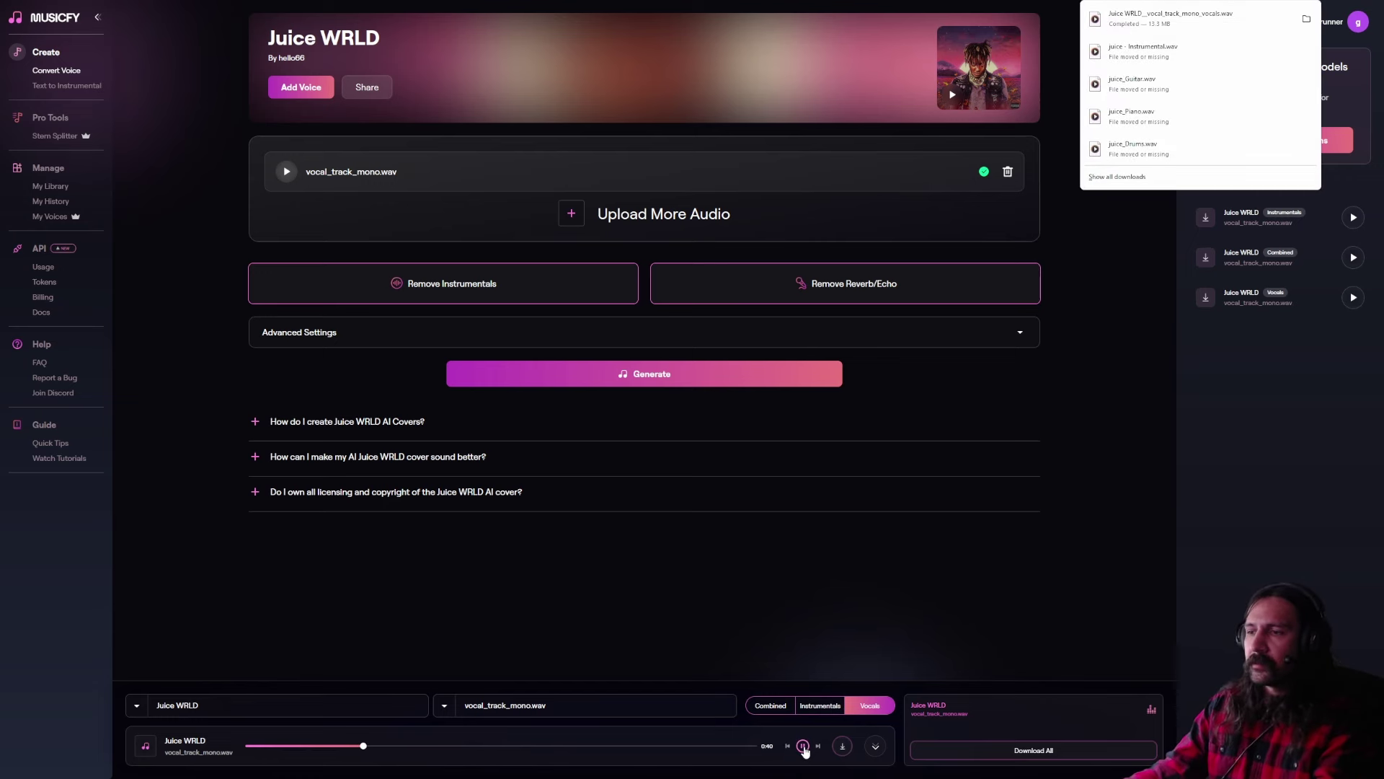
{"action": "left_click", "coordinate": [804, 747]}
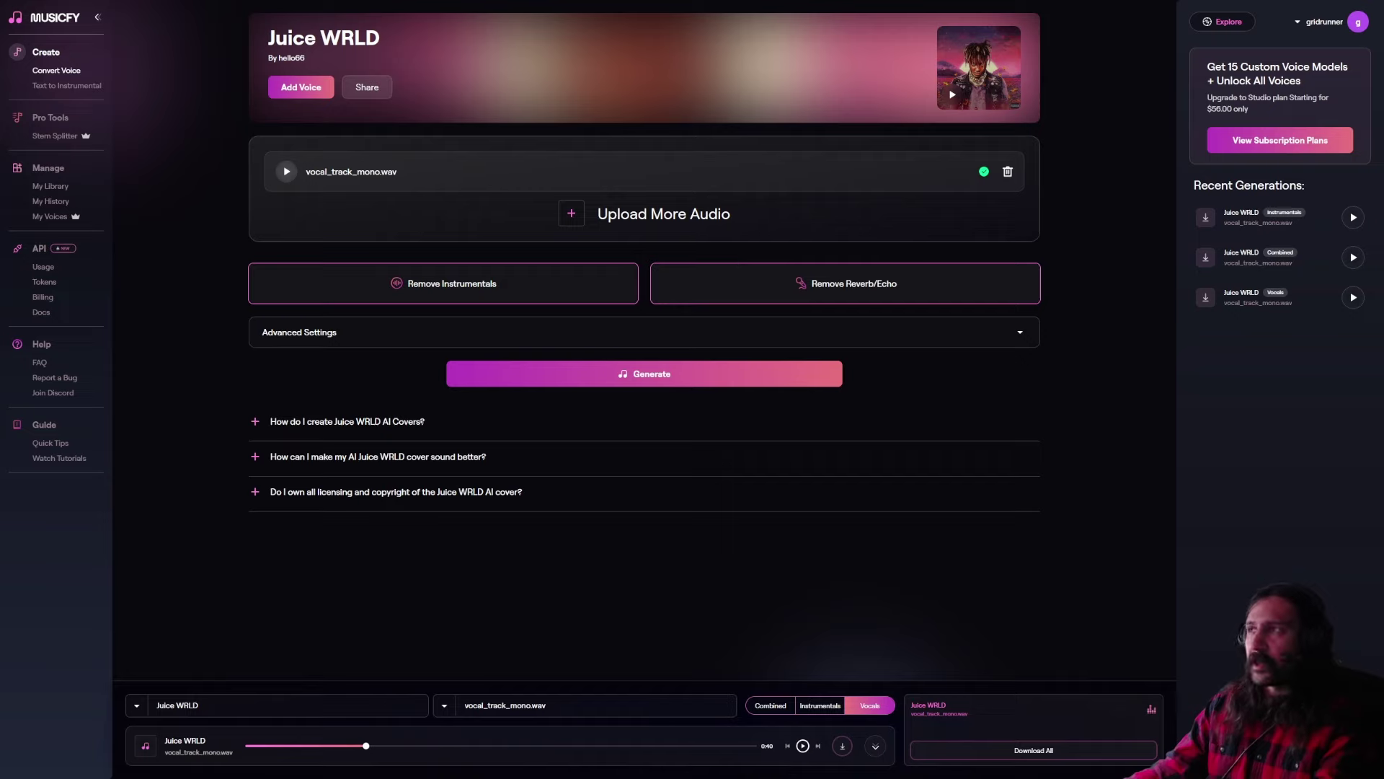
Switch back to FL Studio and add the downloaded Juice WRLD vocals file from the juice folder to Track 9 at bar 3.
{"action": "key", "text": "alt+Tab"}
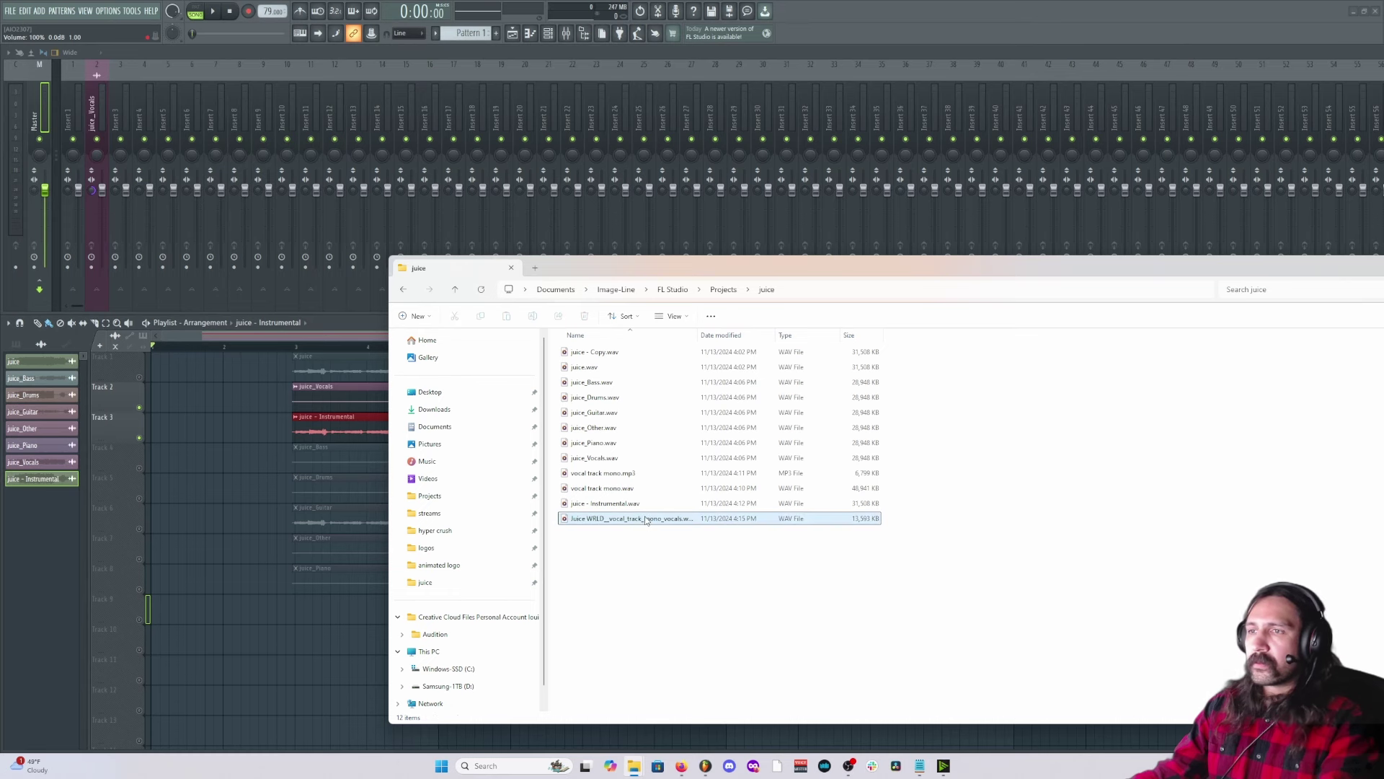
{"action": "left_click", "coordinate": [647, 523]}
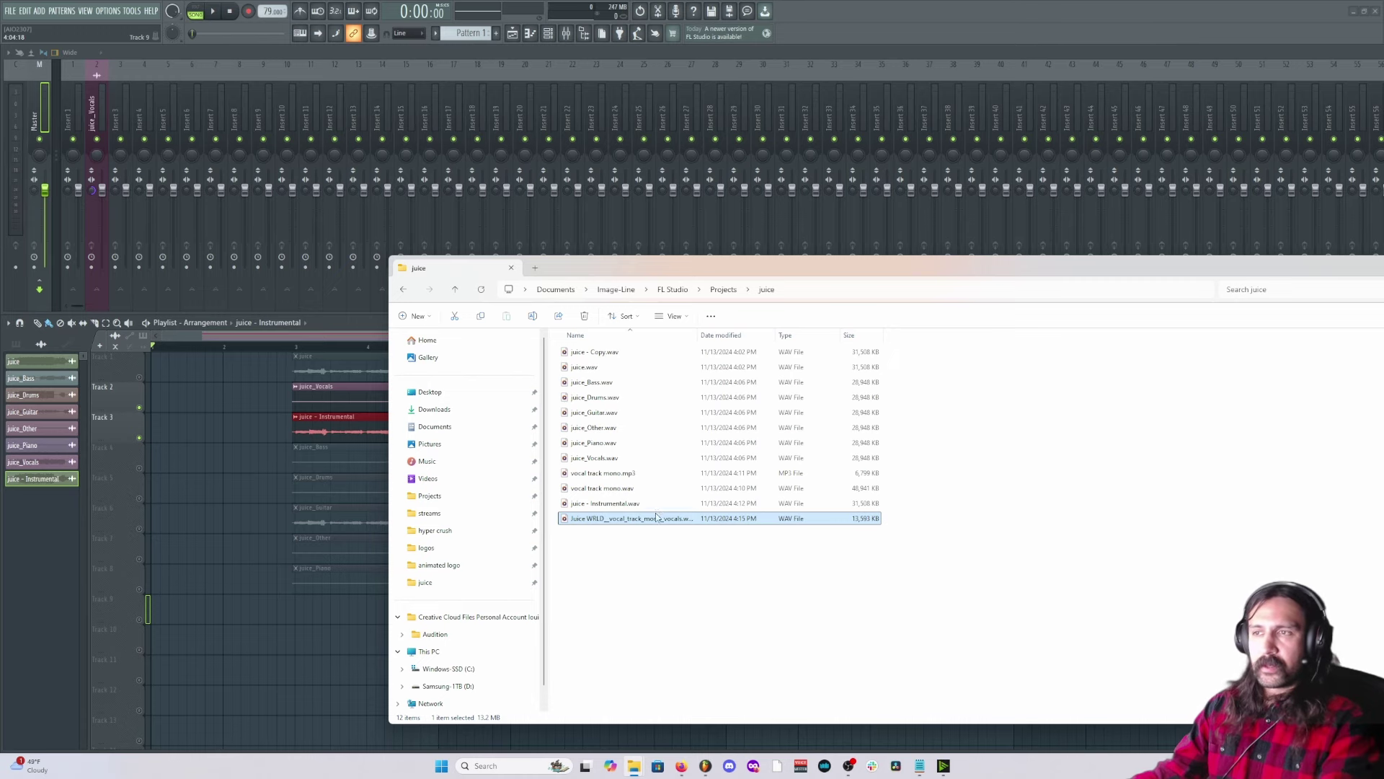
{"action": "left_click_drag", "start_coordinate": [657, 517], "coordinate": [304, 605]}
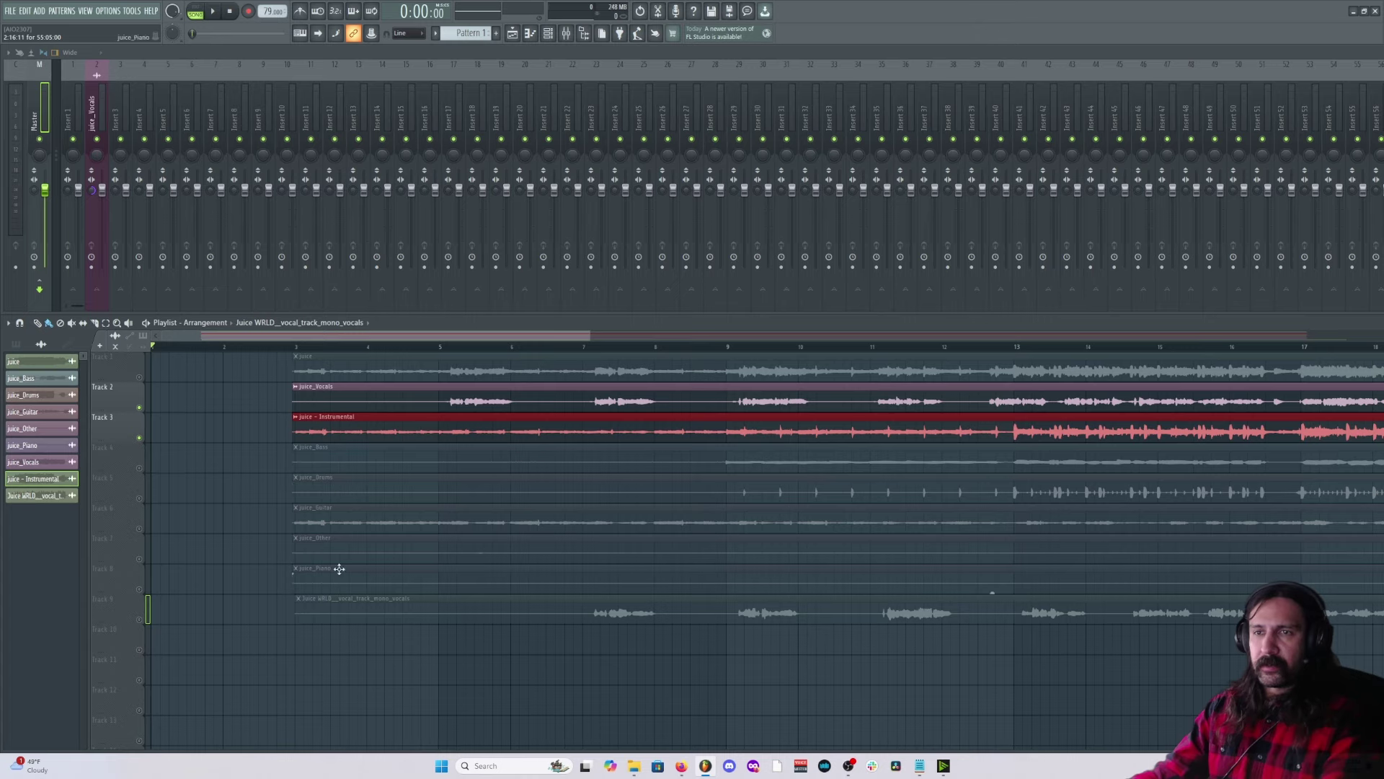
Move the juice_Vocals clip down to Track 10 and the Juice WRLD vocals clip up to Track 2.
{"action": "left_click_drag", "start_coordinate": [389, 395], "coordinate": [389, 636]}
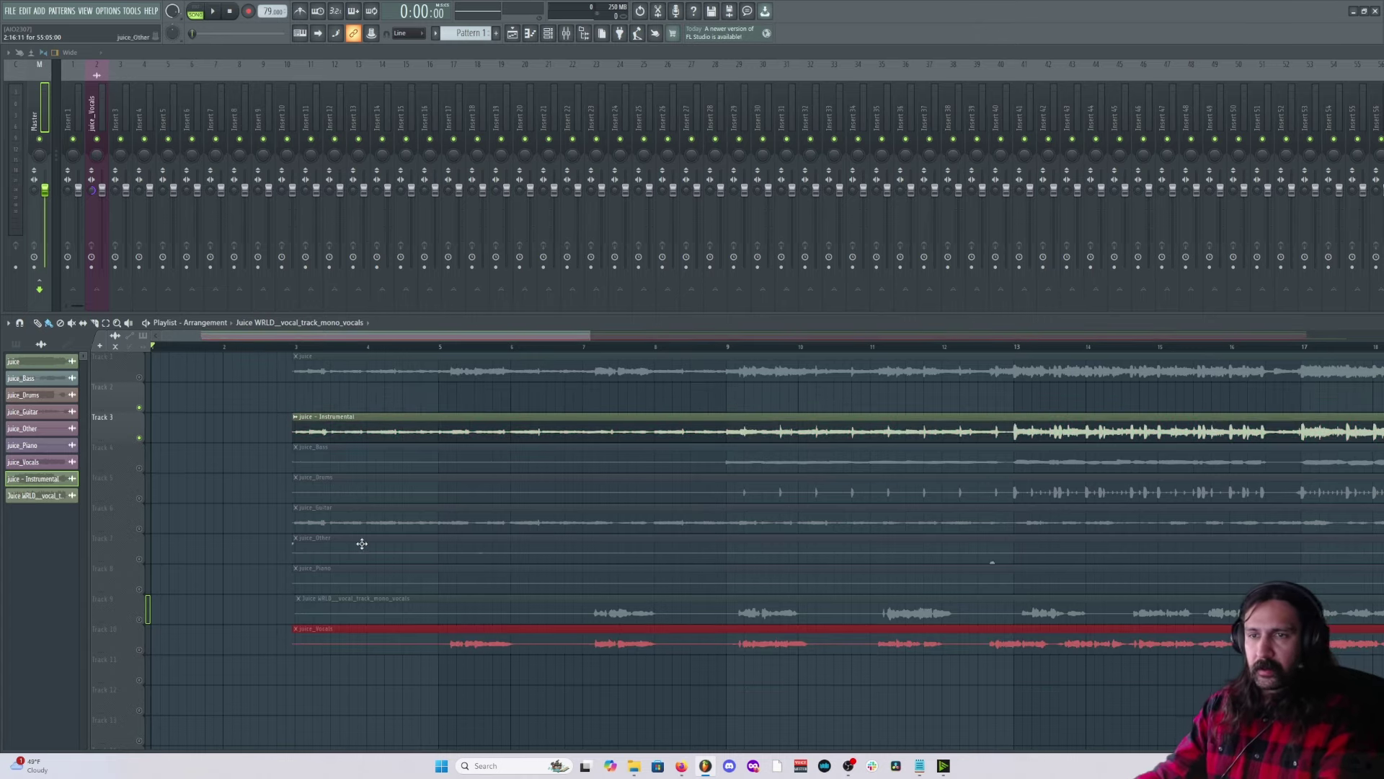
{"action": "left_click", "coordinate": [346, 599], "text": "ctrl"}
{"action": "key", "text": "shift+Up"}
{"action": "key", "text": "shift+Up"}
{"action": "key", "text": "shift+Up"}
{"action": "key", "text": "shift+Up"}
{"action": "key", "text": "shift+Up"}
{"action": "key", "text": "shift+Up"}
{"action": "key", "text": "shift+Up"}
Align the starts of the instrumental, bass, drums, guitar, other and piano clips with the Juice WRLD vocals clip.
{"action": "scroll", "coordinate": [270, 425], "scroll_direction": "up", "scroll_amount": 3}
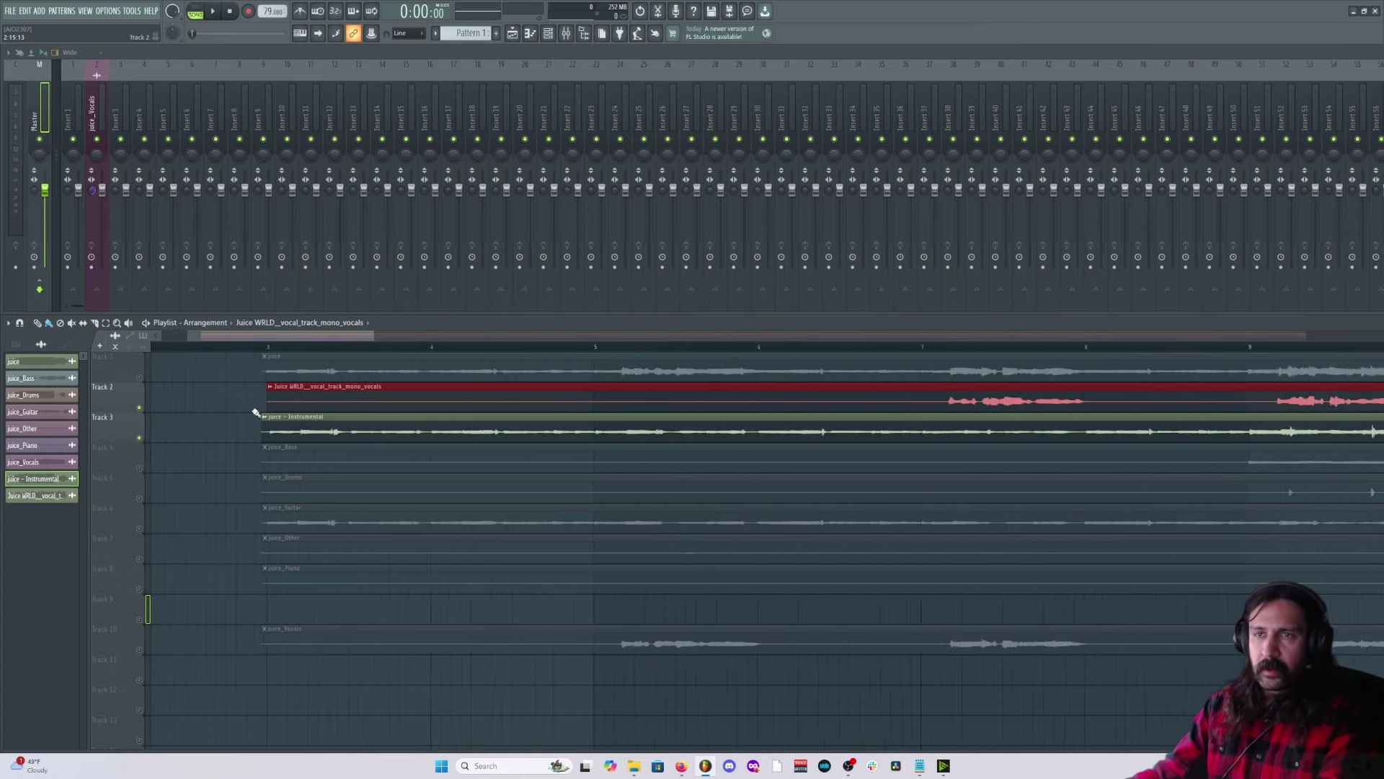
{"action": "scroll", "coordinate": [258, 414], "scroll_direction": "up", "scroll_amount": 4}
{"action": "scroll", "coordinate": [332, 401], "scroll_direction": "up", "scroll_amount": 3}
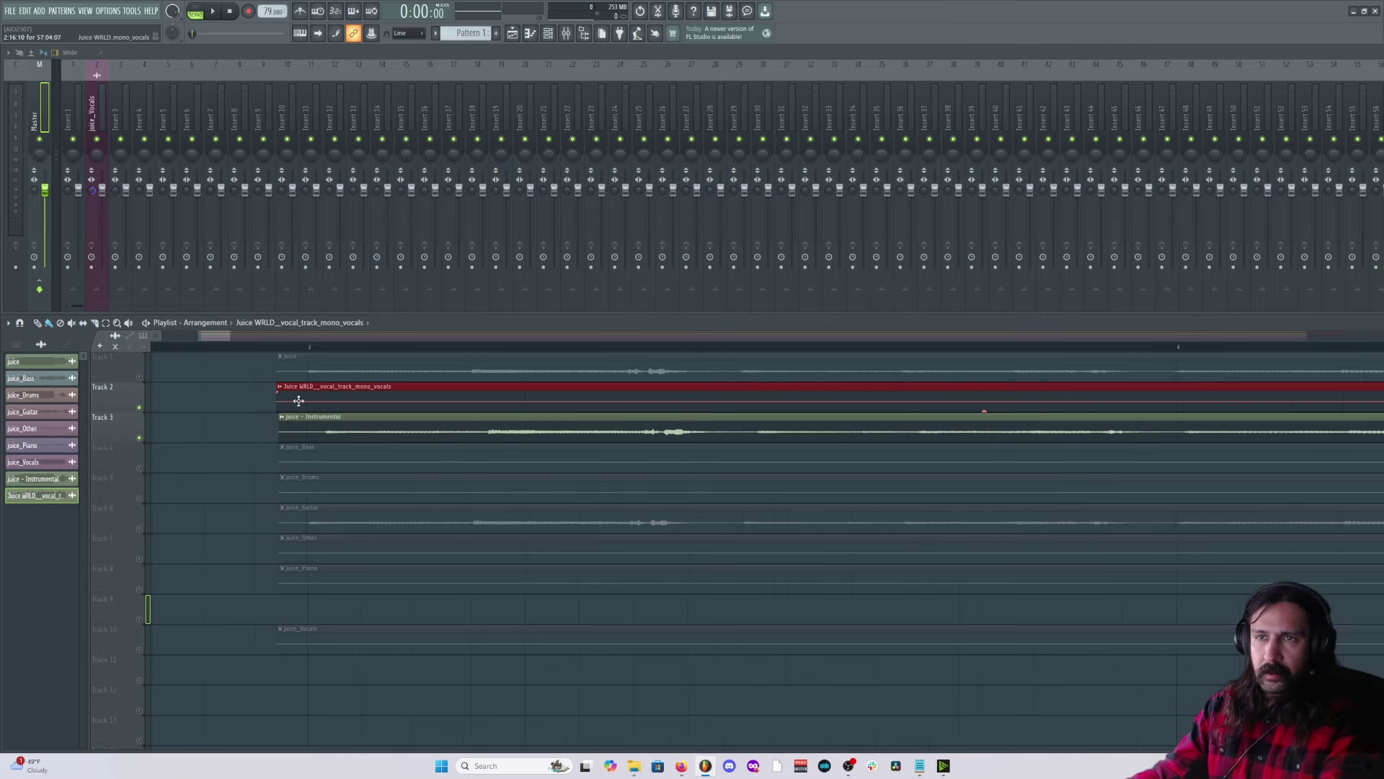
{"action": "left_click_drag", "start_coordinate": [242, 466], "coordinate": [287, 571]}
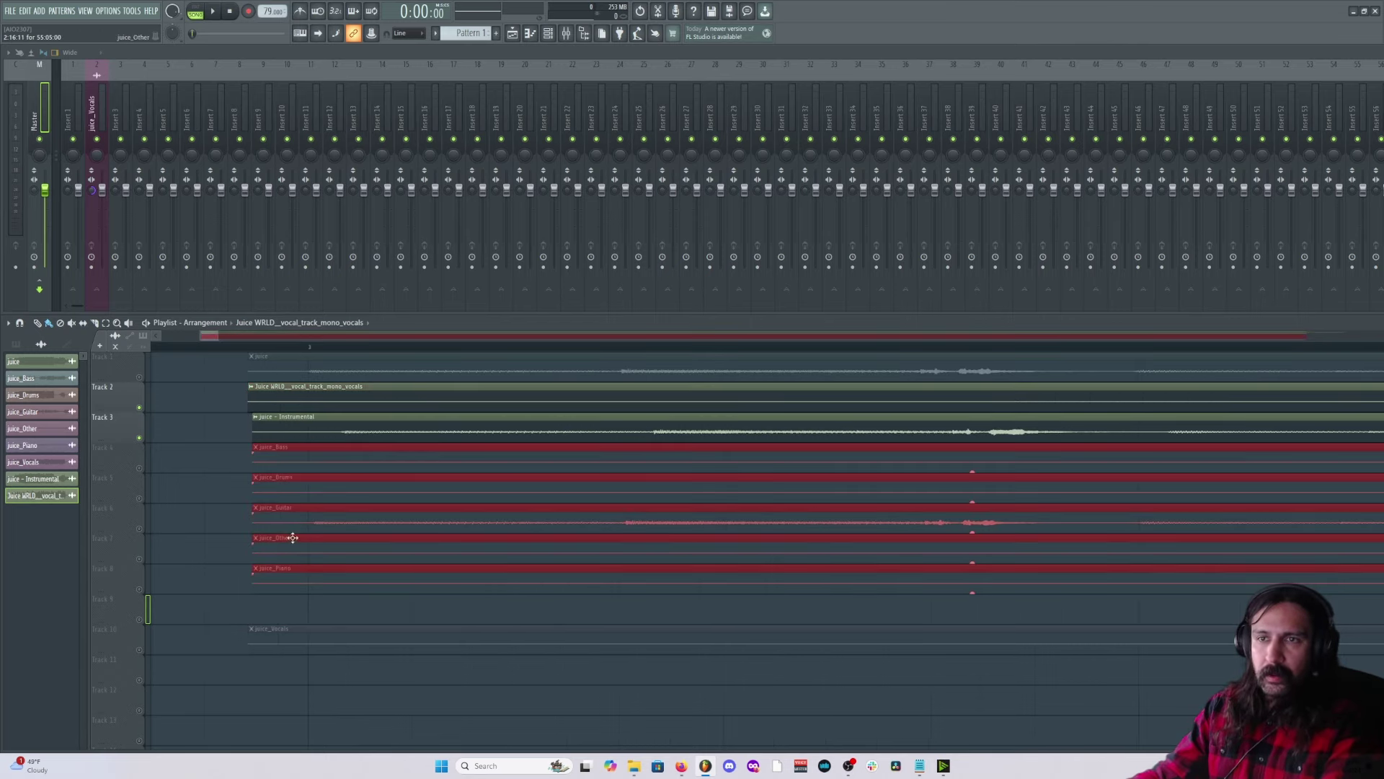
{"action": "left_click_drag", "start_coordinate": [244, 425], "coordinate": [277, 592]}
{"action": "left_click_drag", "start_coordinate": [280, 432], "coordinate": [277, 431]}
{"action": "scroll", "coordinate": [285, 460], "scroll_direction": "down", "scroll_amount": 4}
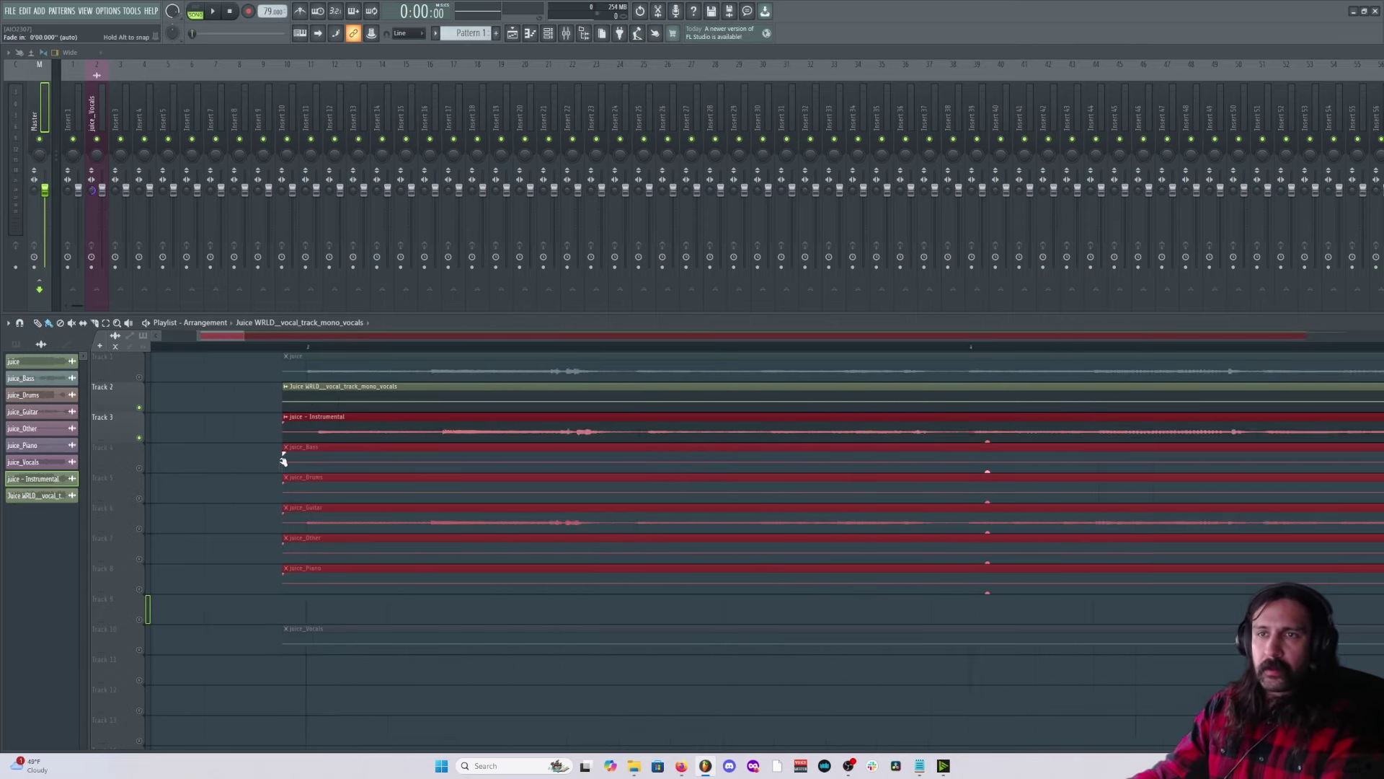
Route the Juice WRLD vocals clip to a free mixer track and bring that track's effect slots into view.
{"action": "double_click", "coordinate": [379, 398]}
{"action": "left_click", "coordinate": [40, 130]}
{"action": "mouse_move", "coordinate": [60, 137]}
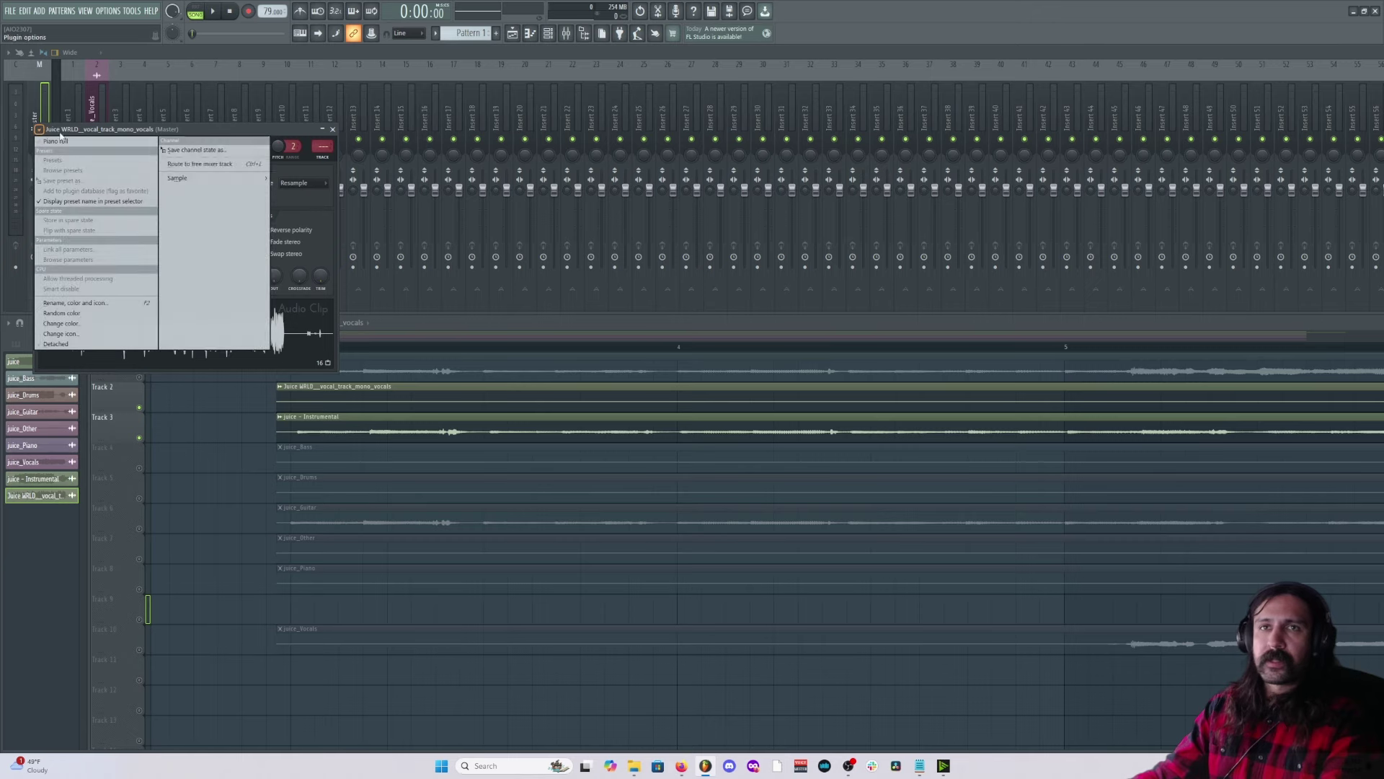
{"action": "left_click", "coordinate": [175, 164]}
{"action": "left_click_drag", "start_coordinate": [3, 126], "coordinate": [303, 126]}
{"action": "left_click_drag", "start_coordinate": [495, 53], "coordinate": [194, 52]}
{"action": "left_click_drag", "start_coordinate": [1251, 176], "coordinate": [1383, 176]}
Load RX 7 Voice De-noise and RX 7 Breath Control into the first two effect slots of the Juice WRLD vocals mixer track.
{"action": "left_click", "coordinate": [1267, 82]}
{"action": "mouse_move", "coordinate": [1276, 93]}
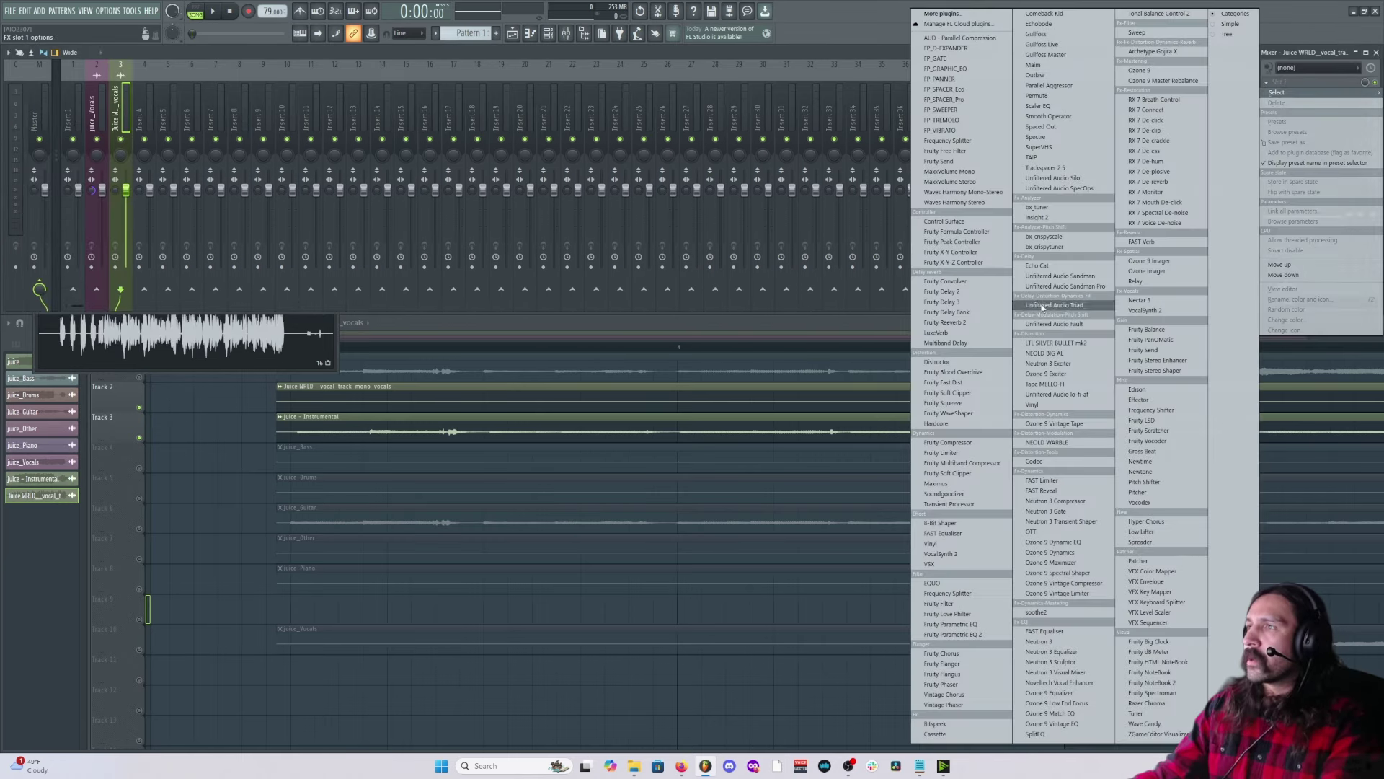
{"action": "left_click", "coordinate": [1158, 223]}
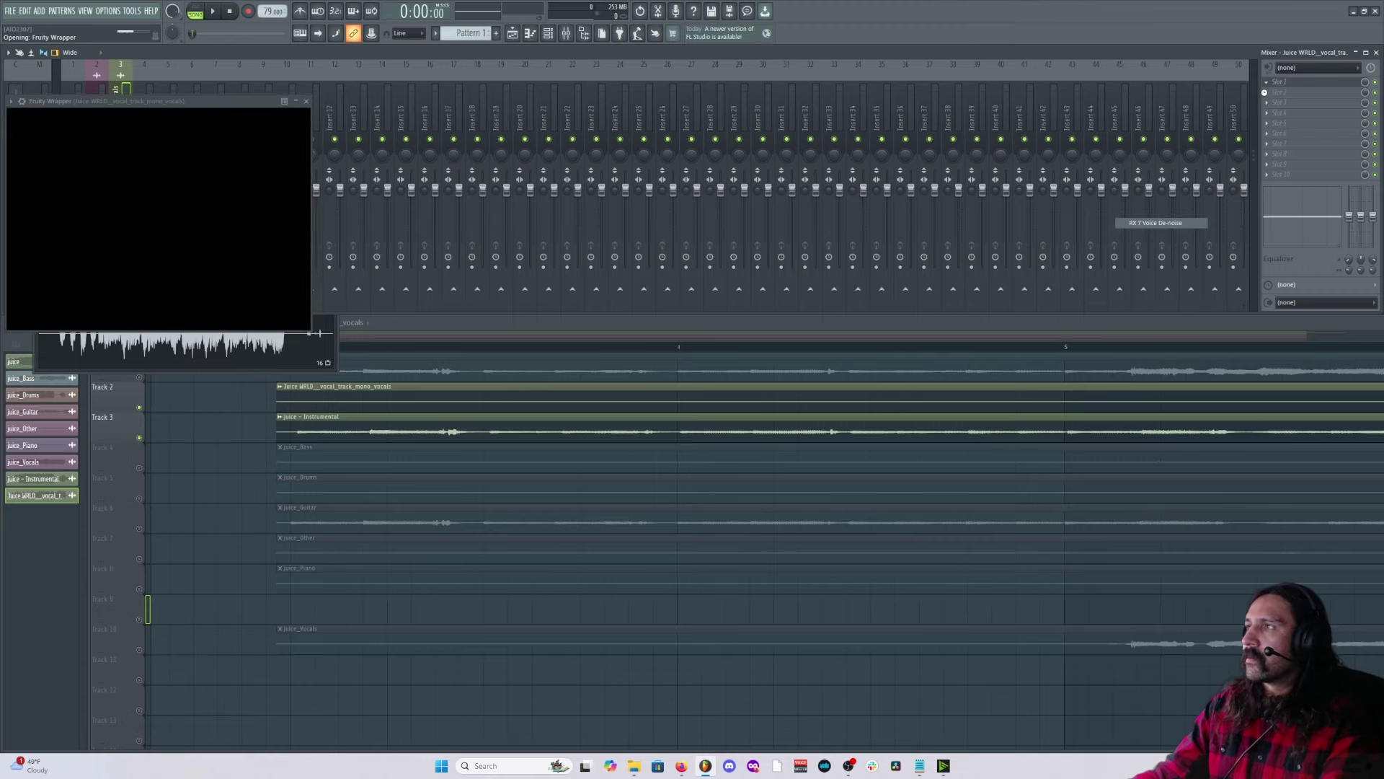
{"action": "left_click", "coordinate": [1276, 92]}
{"action": "mouse_move", "coordinate": [1276, 102]}
{"action": "left_click", "coordinate": [1157, 100]}
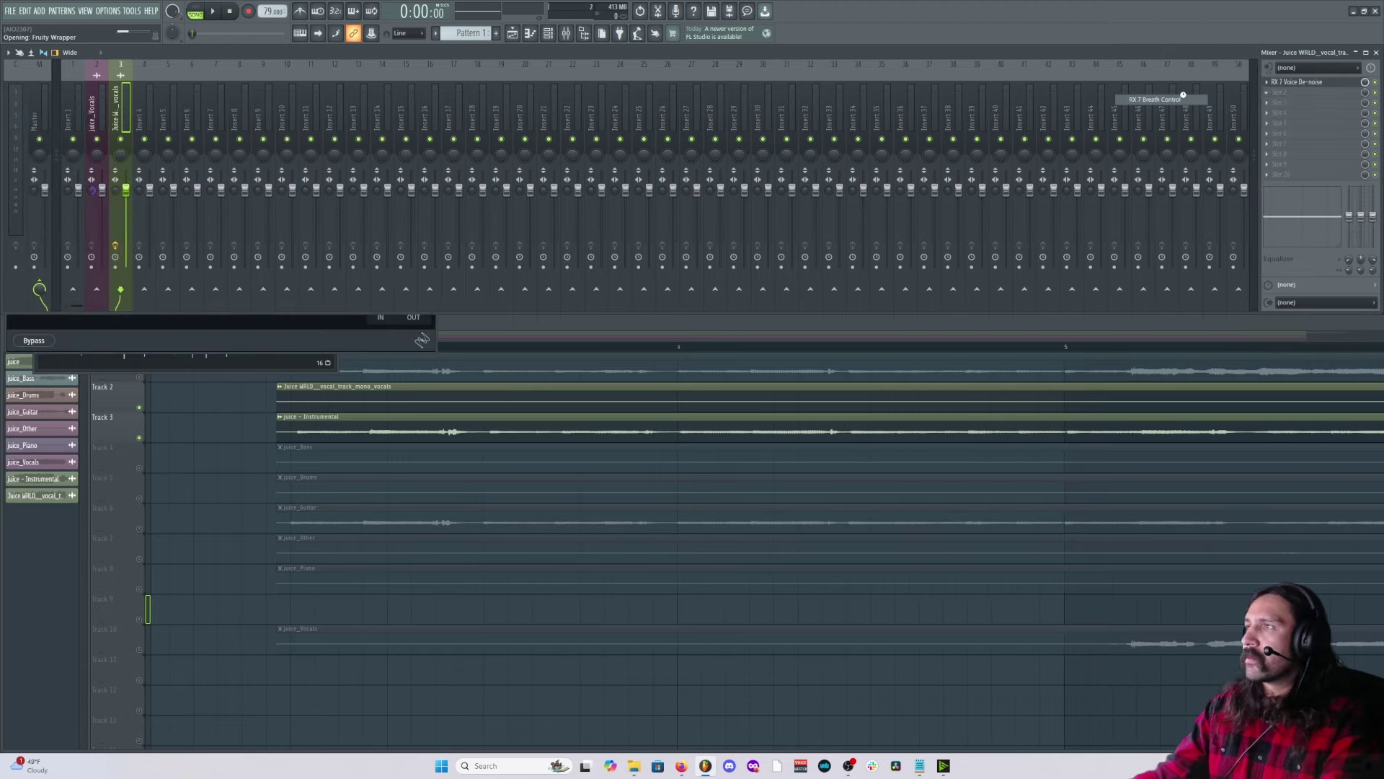
{"action": "left_click", "coordinate": [231, 465]}
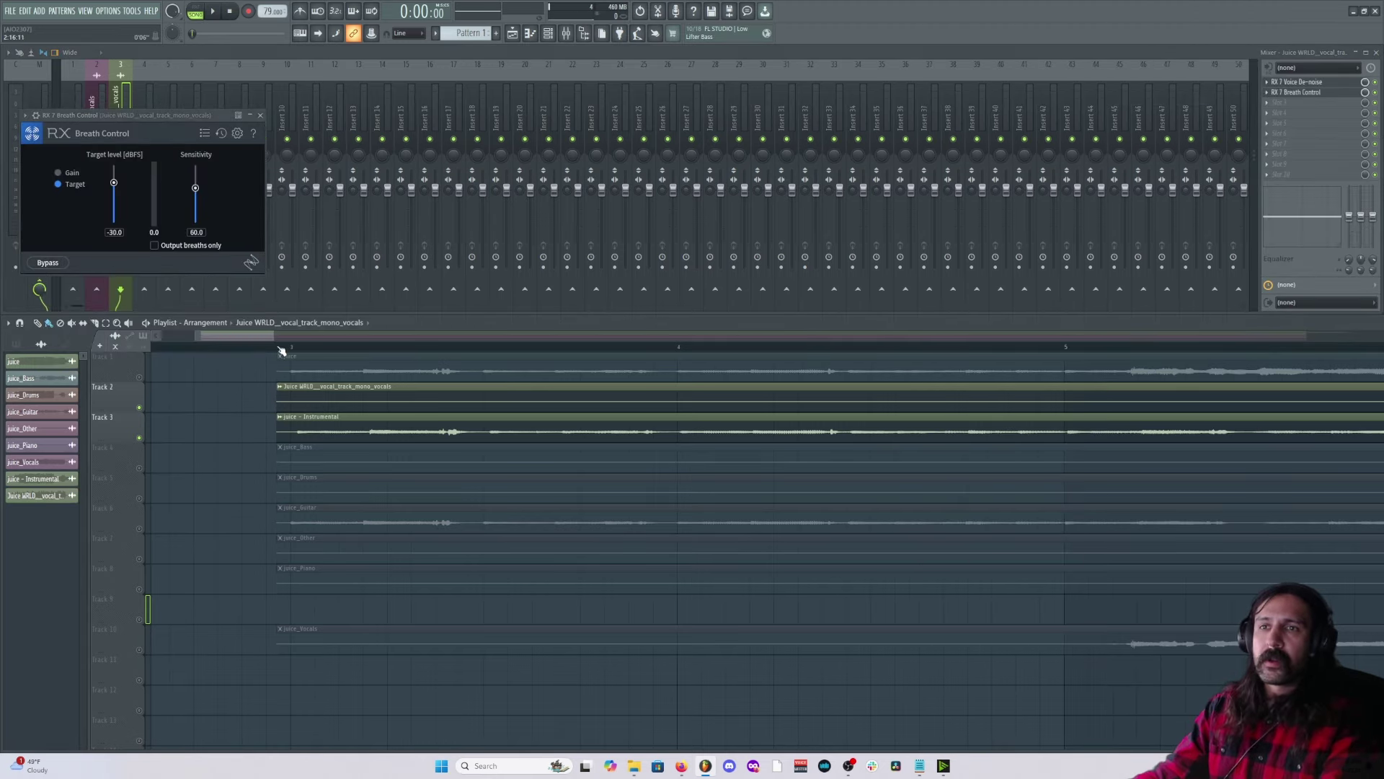
Play back the Juice WRLD vocals with the instrumental from the clips' start to check how they sound together.
{"action": "left_click", "coordinate": [279, 347]}
{"action": "key", "text": "space"}
{"action": "scroll", "coordinate": [495, 480], "scroll_direction": "down", "scroll_amount": 8}
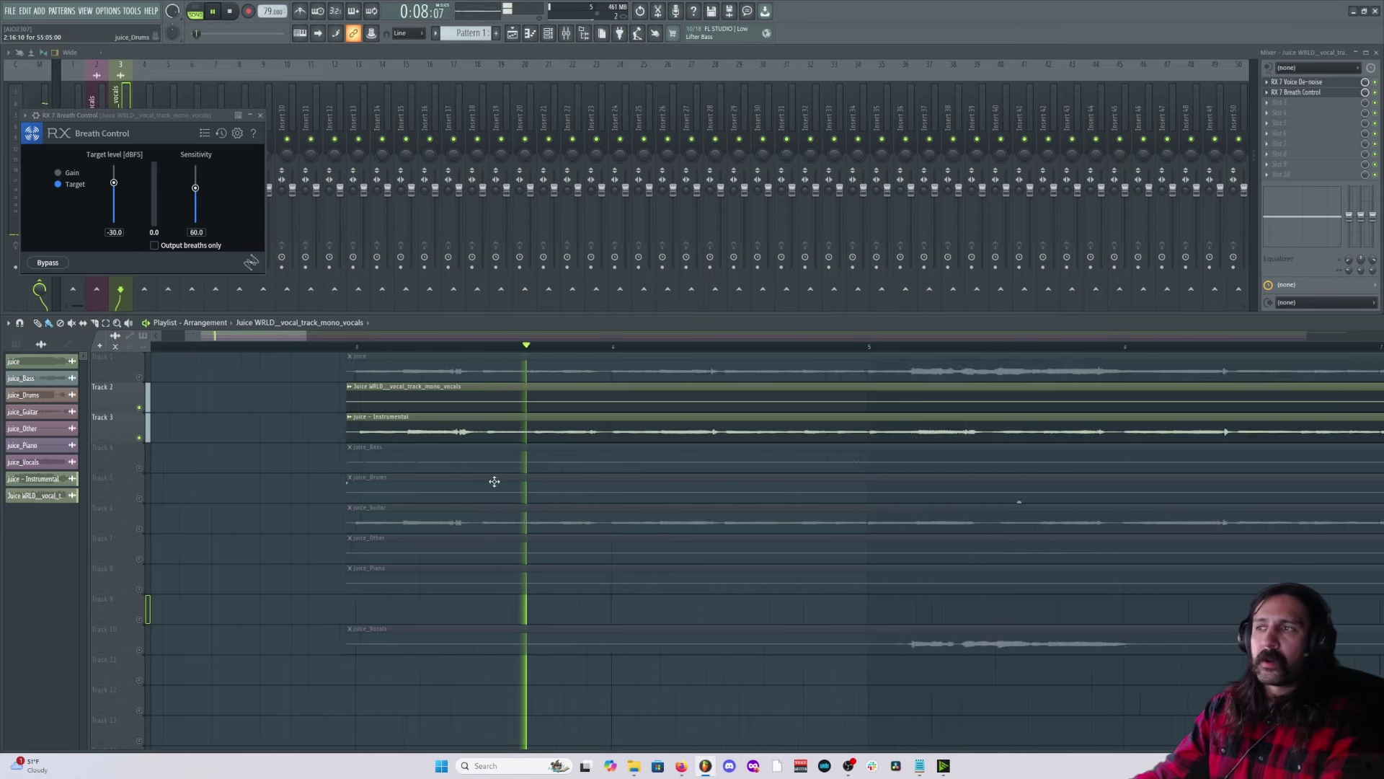
{"action": "left_click", "coordinate": [570, 346]}
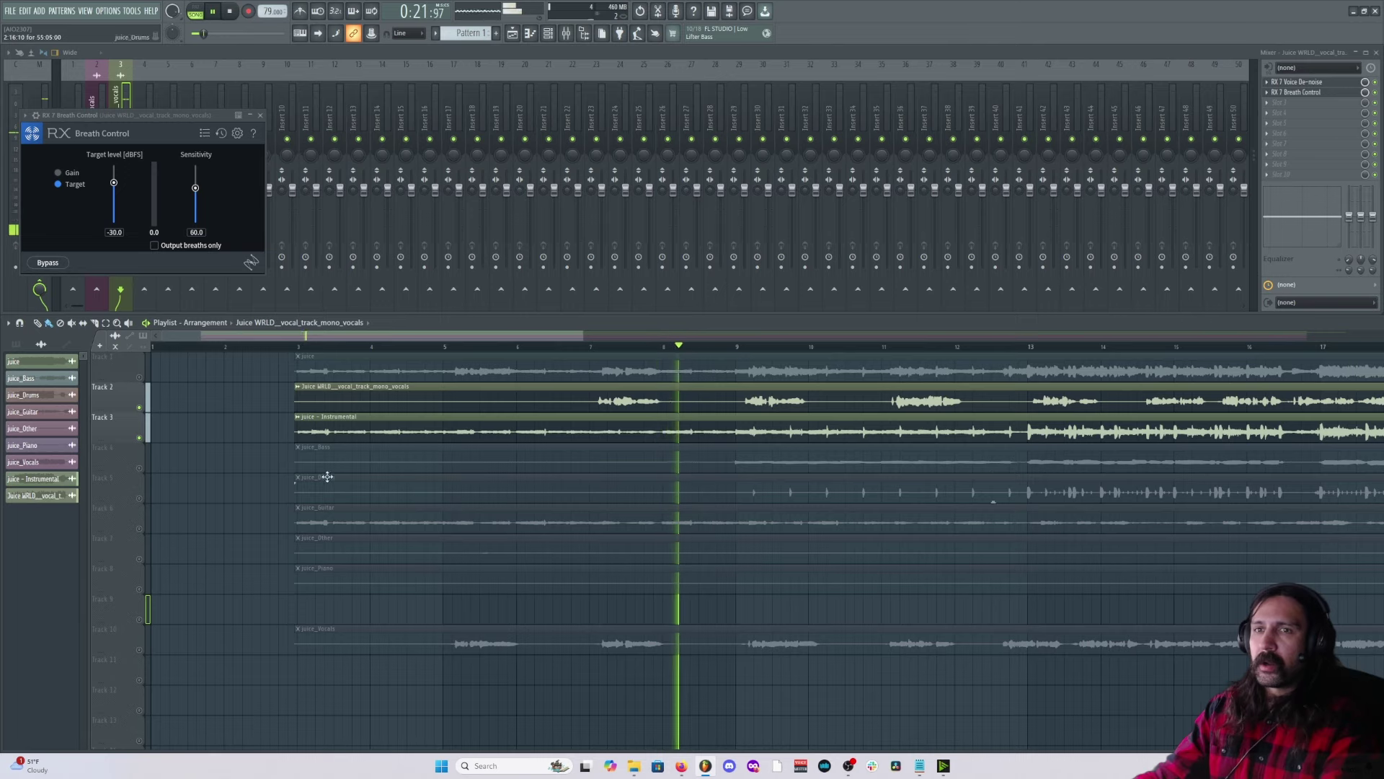
{"action": "scroll", "coordinate": [280, 494], "scroll_direction": "down", "scroll_amount": 4}
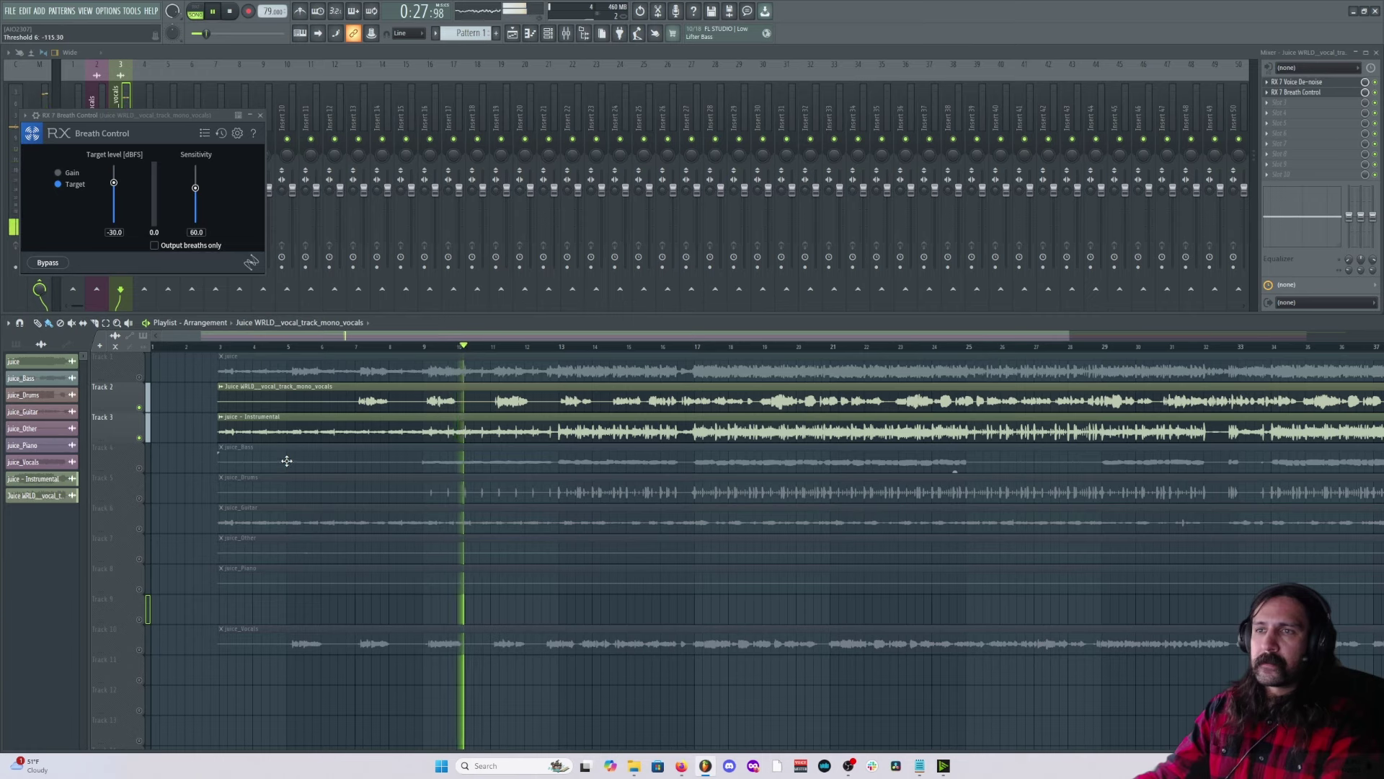
{"action": "key", "text": "space"}
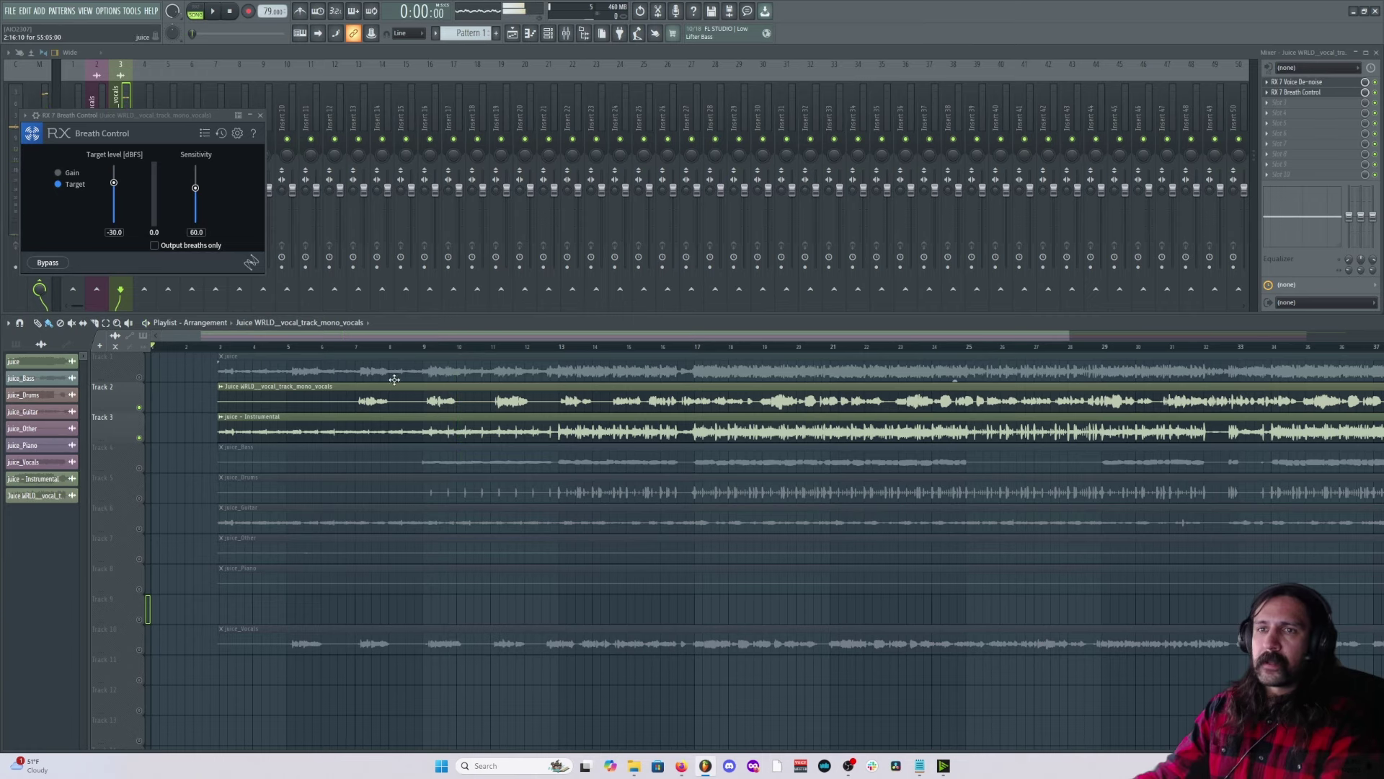
Solo the Juice WRLD vocals on Track 2 and export them as "vocal track 4 udio.mp3".
{"action": "double_click", "coordinate": [350, 402]}
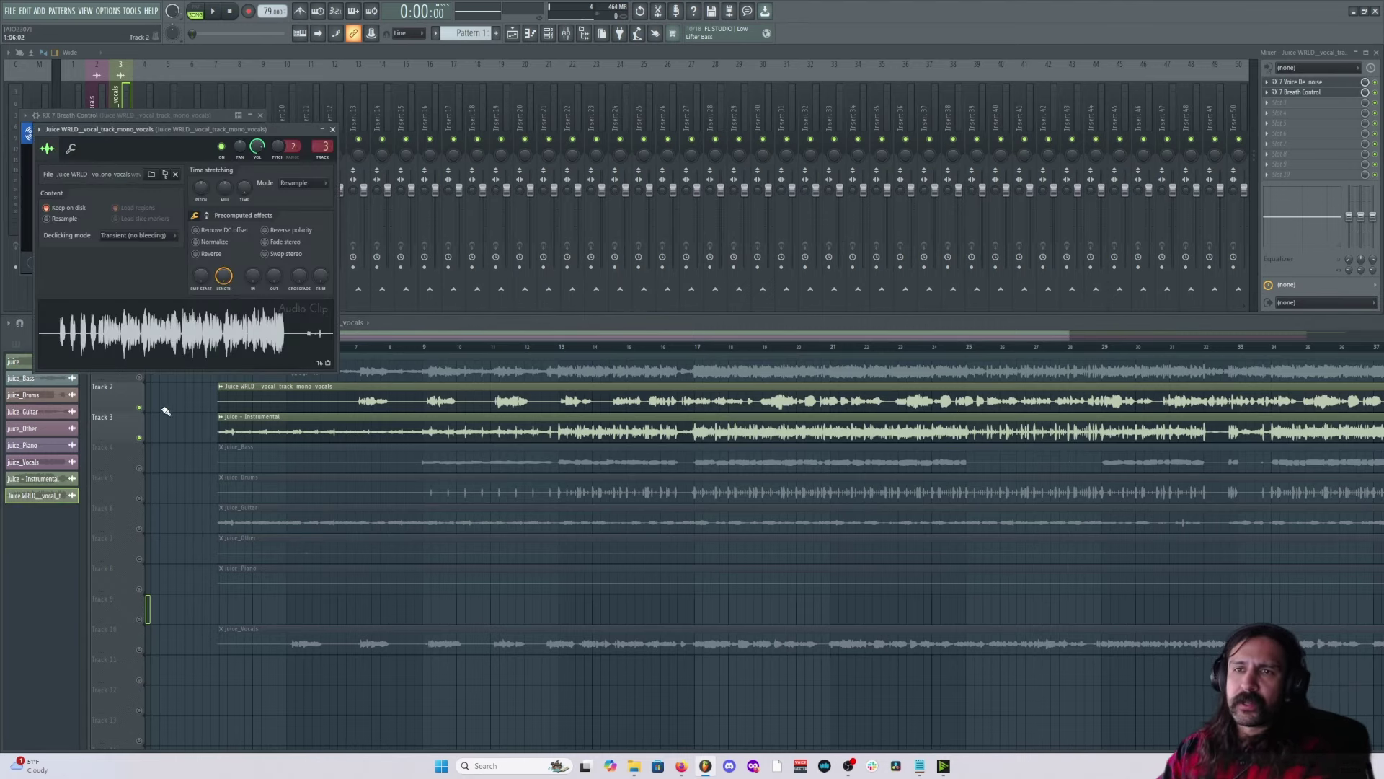
{"action": "left_click", "coordinate": [139, 408], "text": "ctrl"}
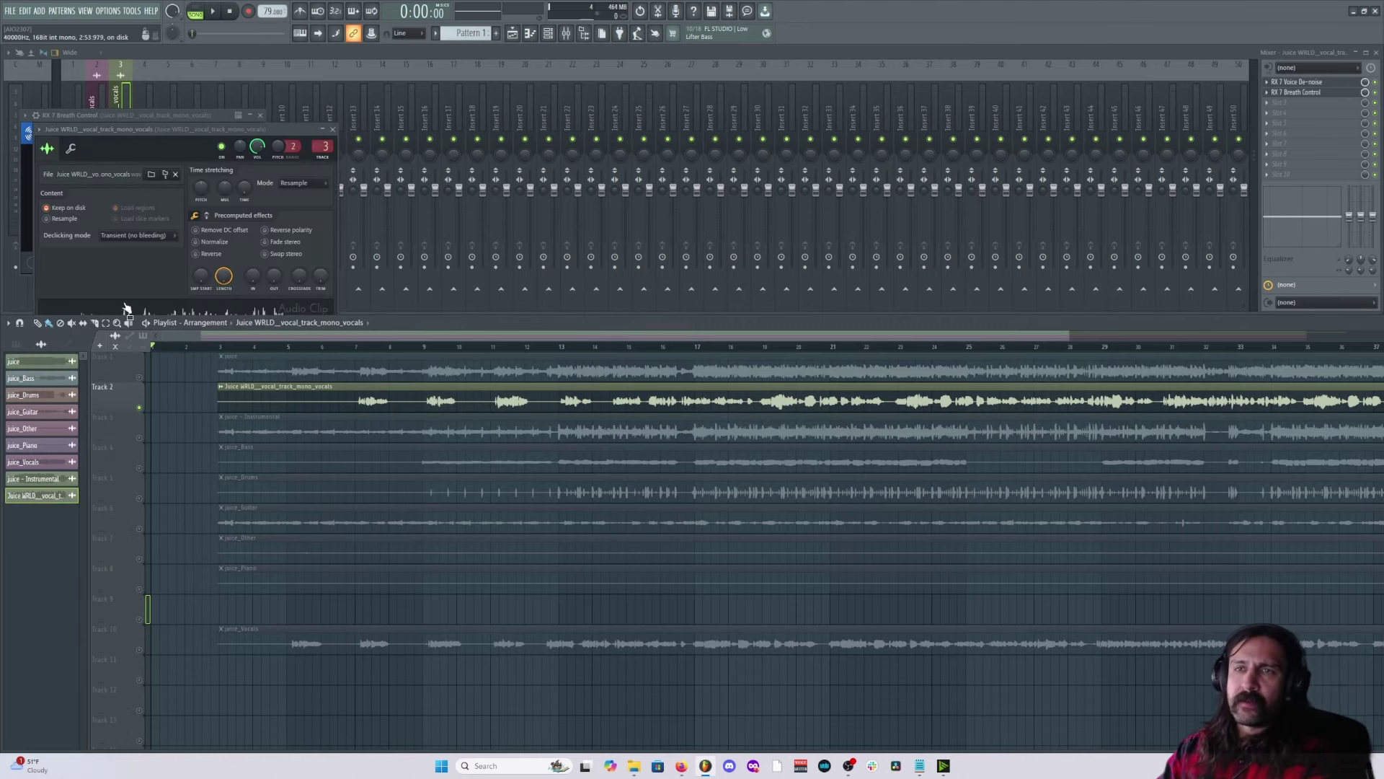
{"action": "left_click", "coordinate": [10, 11]}
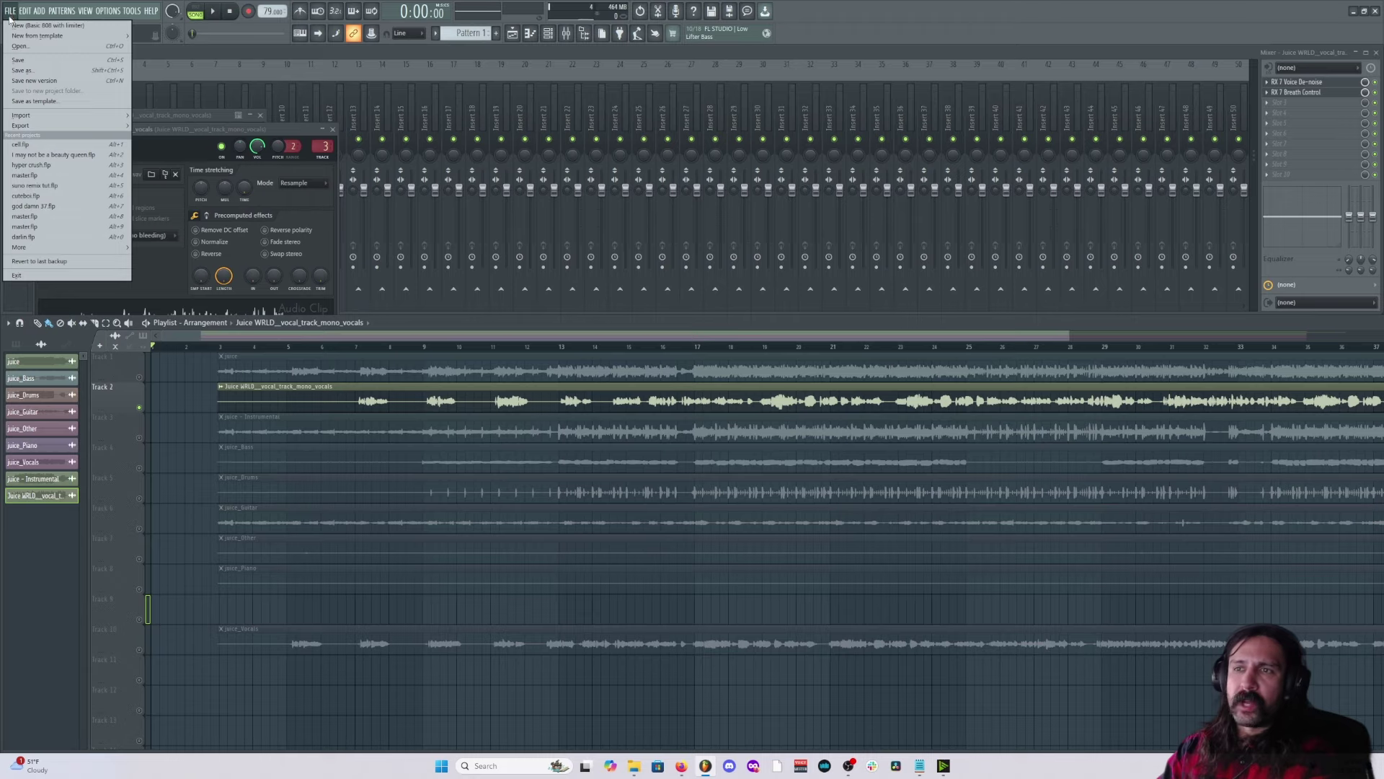
{"action": "mouse_move", "coordinate": [72, 125]}
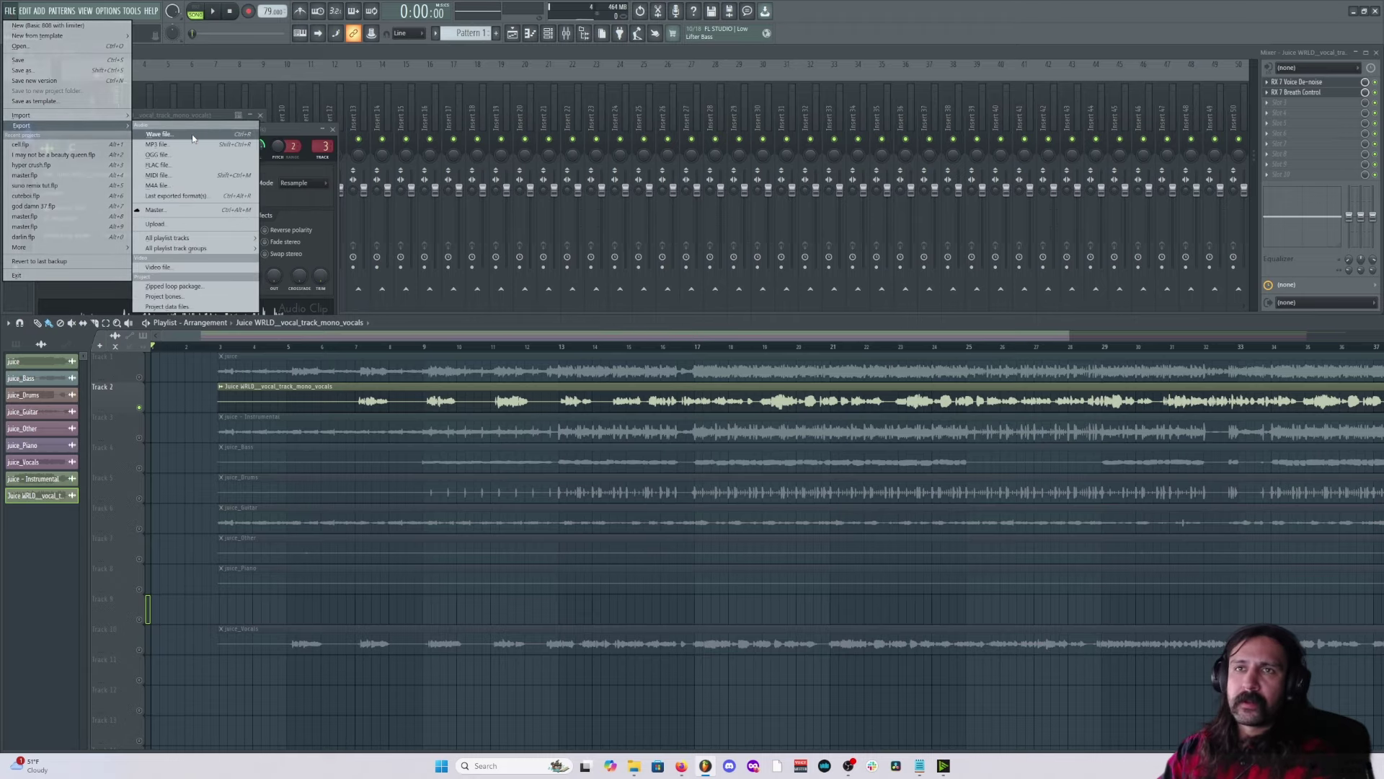
{"action": "left_click", "coordinate": [194, 135]}
Switch to Udio, upload "vocal track 4 udio.mp3" from the juice folder, and confirm the rights to use the file.
{"action": "key", "text": "alt+Tab"}
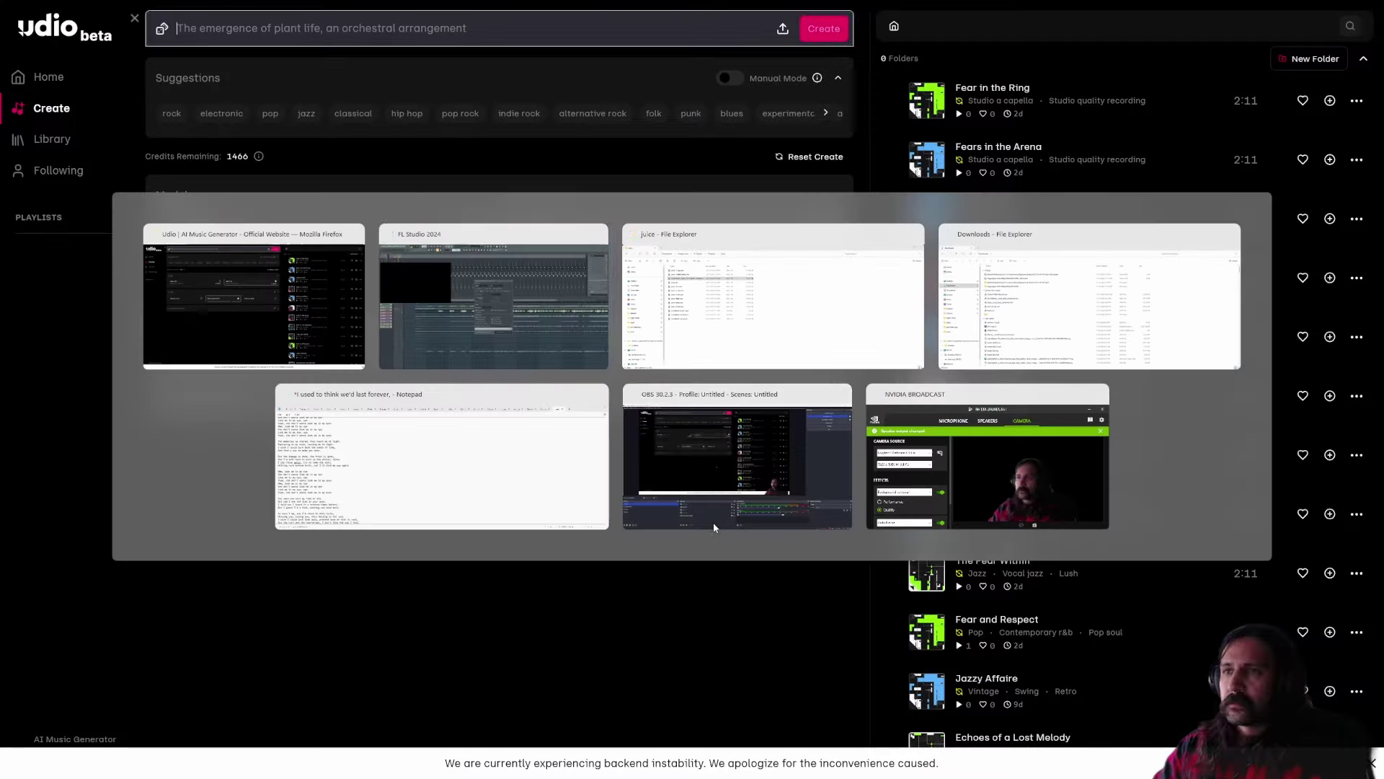
{"action": "key", "text": "alt+Tab"}
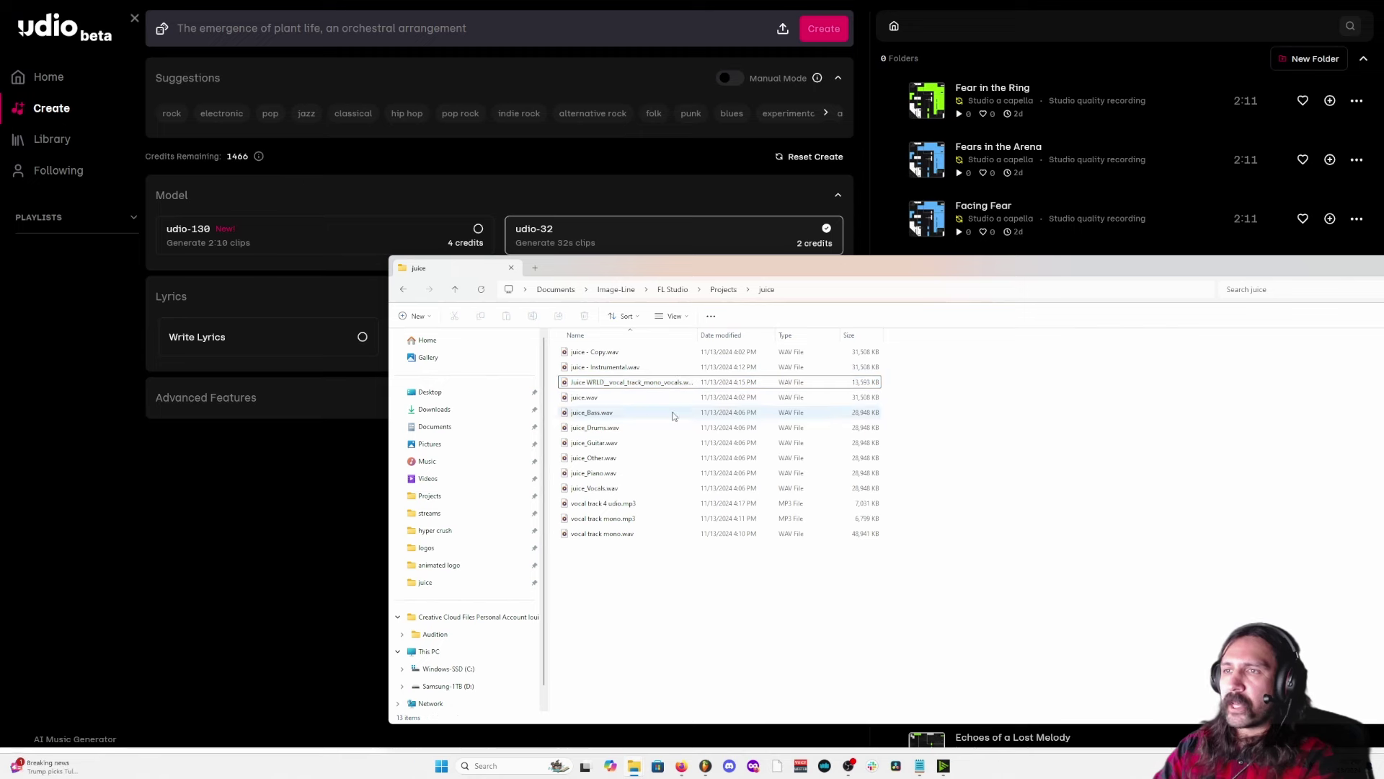
{"action": "left_click_drag", "start_coordinate": [676, 507], "coordinate": [393, 27]}
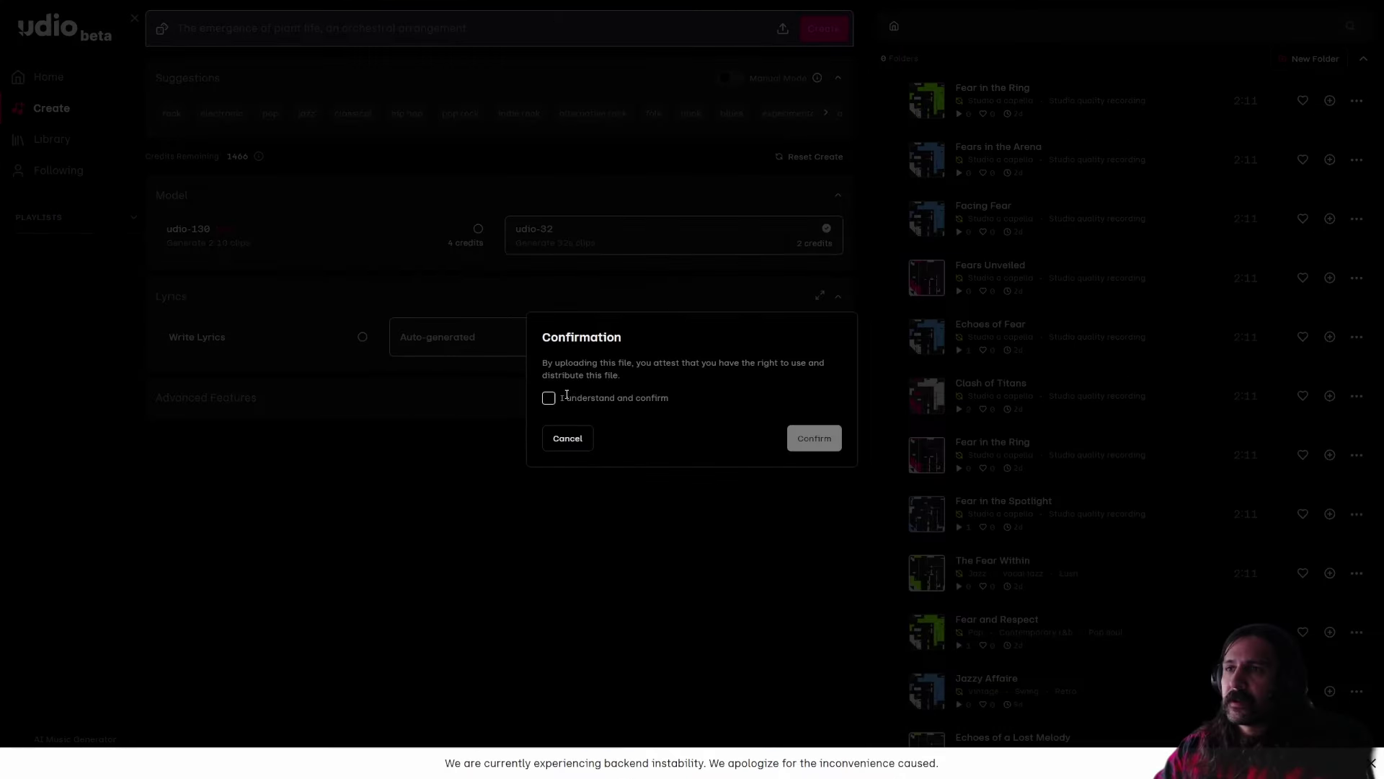
{"action": "left_click", "coordinate": [550, 399]}
{"action": "left_click", "coordinate": [820, 443]}
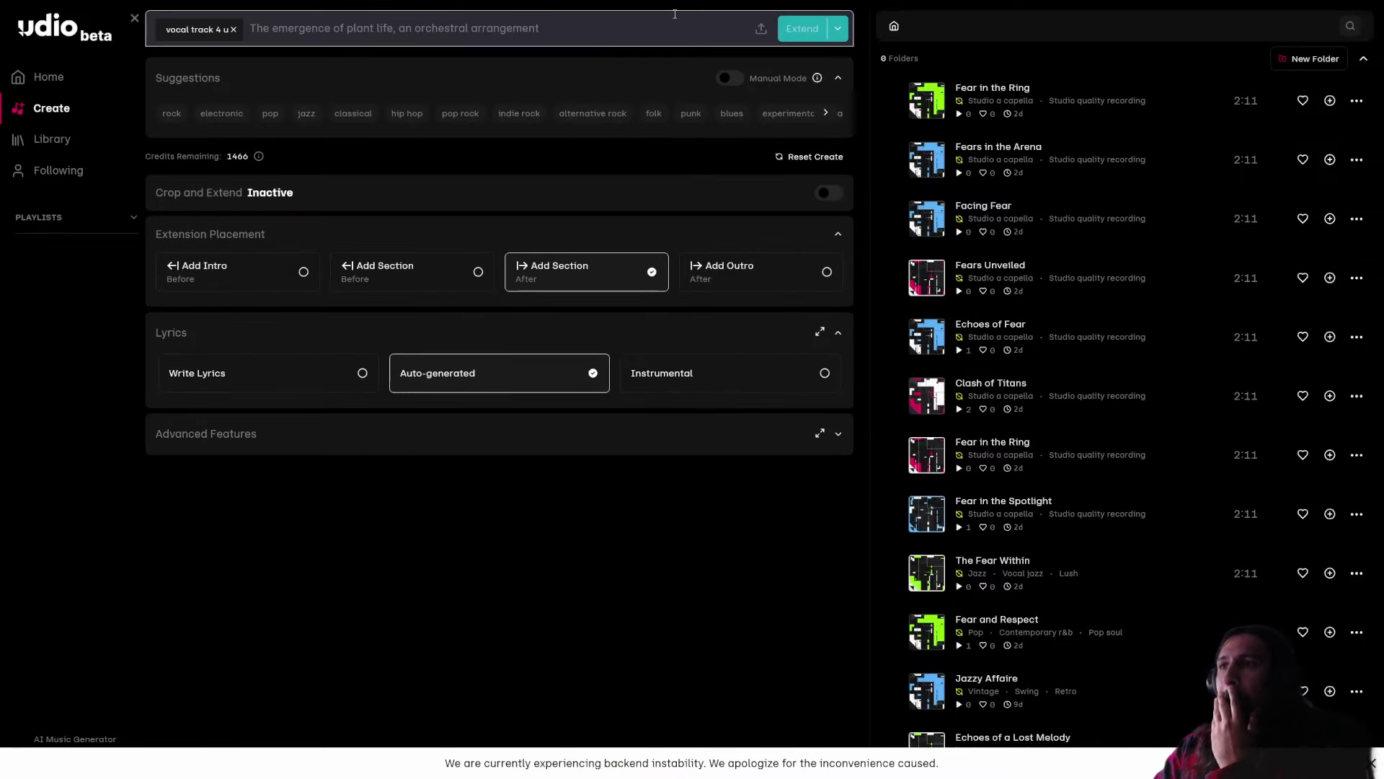
Set the uploaded vocal track to Remix mode, and copy the full song lyrics from the Notepad document.
{"action": "left_click", "coordinate": [840, 30]}
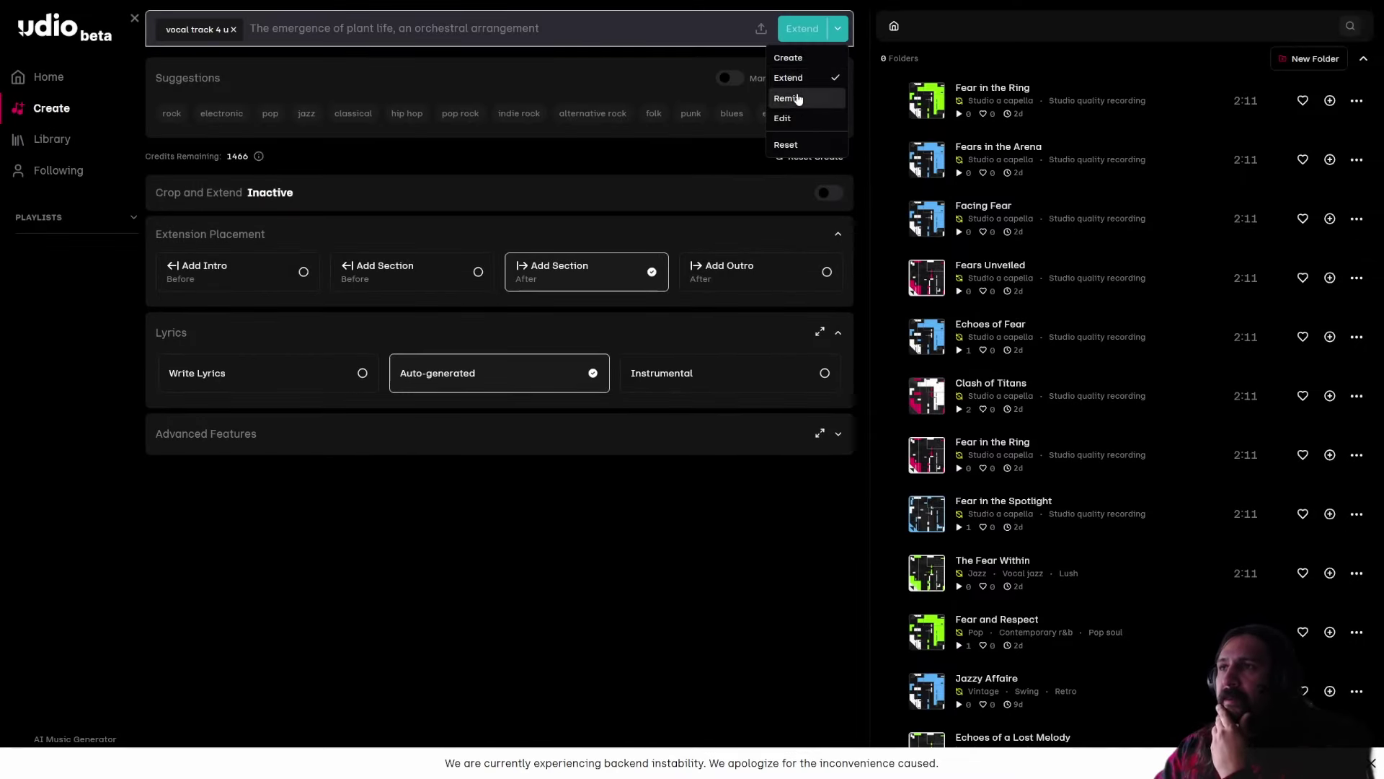
{"action": "left_click", "coordinate": [795, 94]}
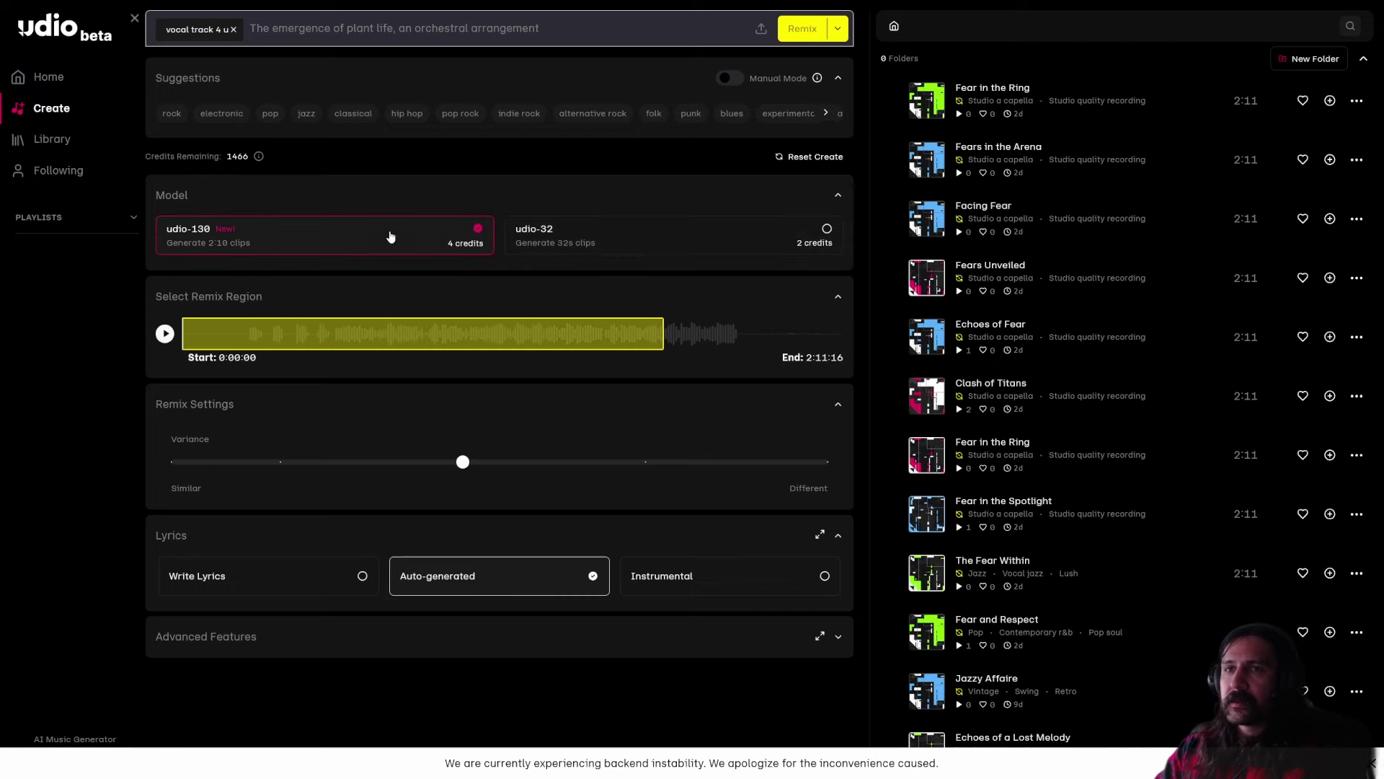
{"action": "key", "text": "alt+Tab"}
{"action": "key", "text": "Tab"}
{"action": "key", "text": "Tab"}
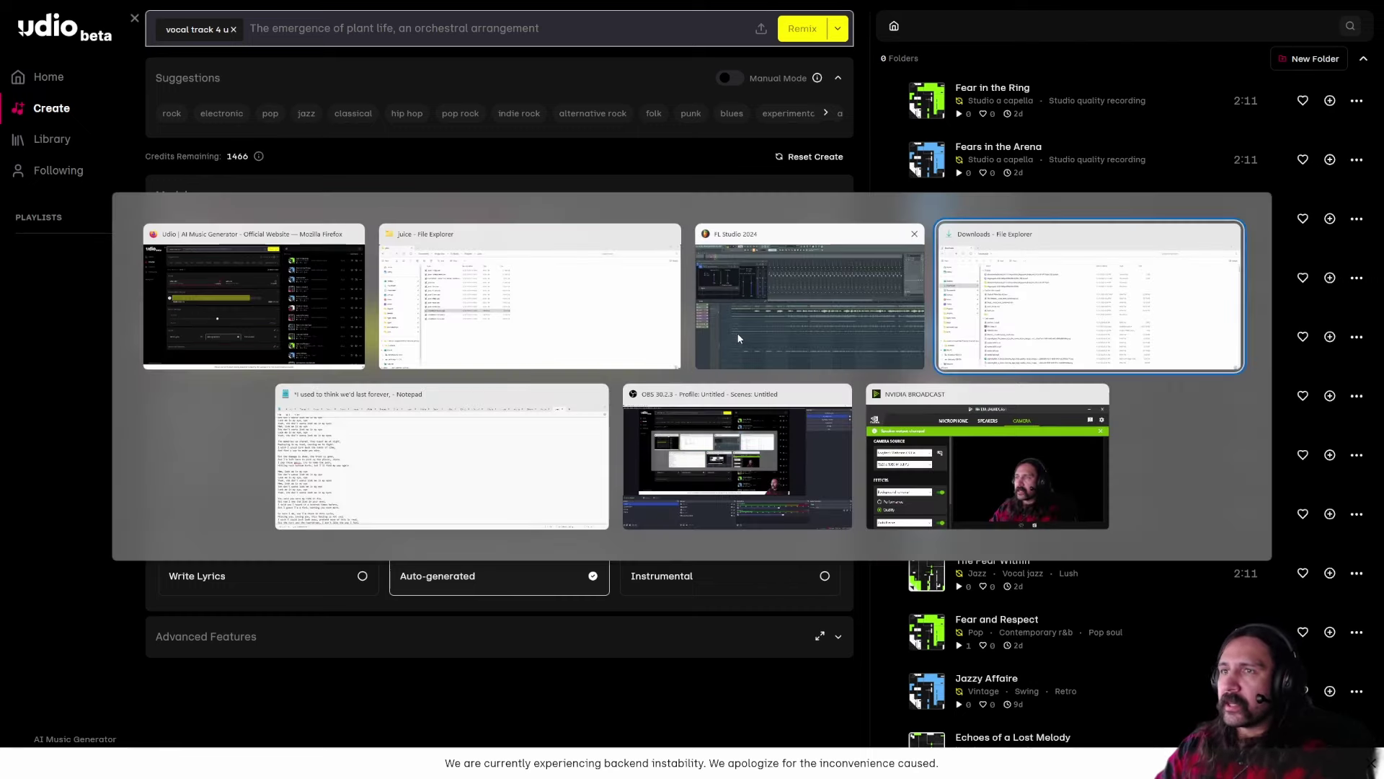
{"action": "key", "text": "Tab"}
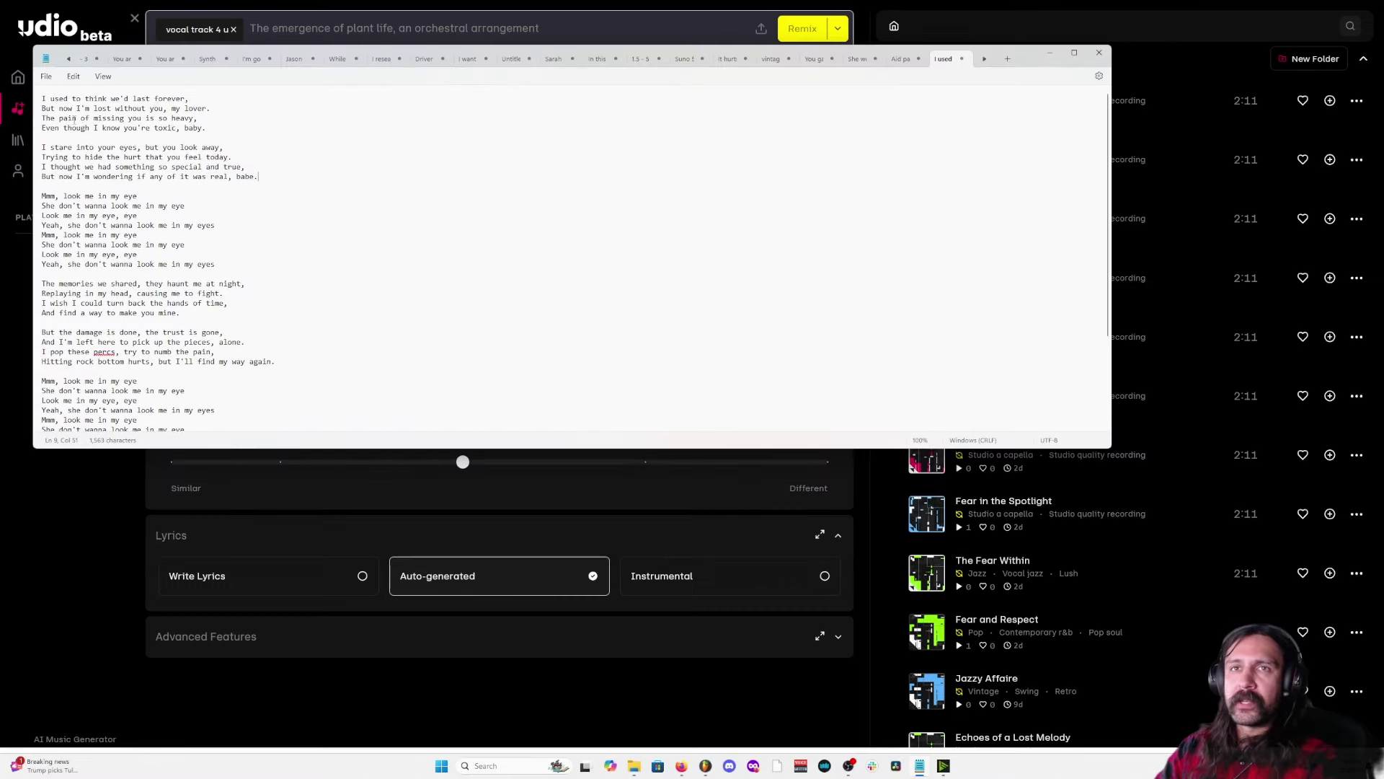
{"action": "left_click_drag", "start_coordinate": [43, 95], "coordinate": [321, 430]}
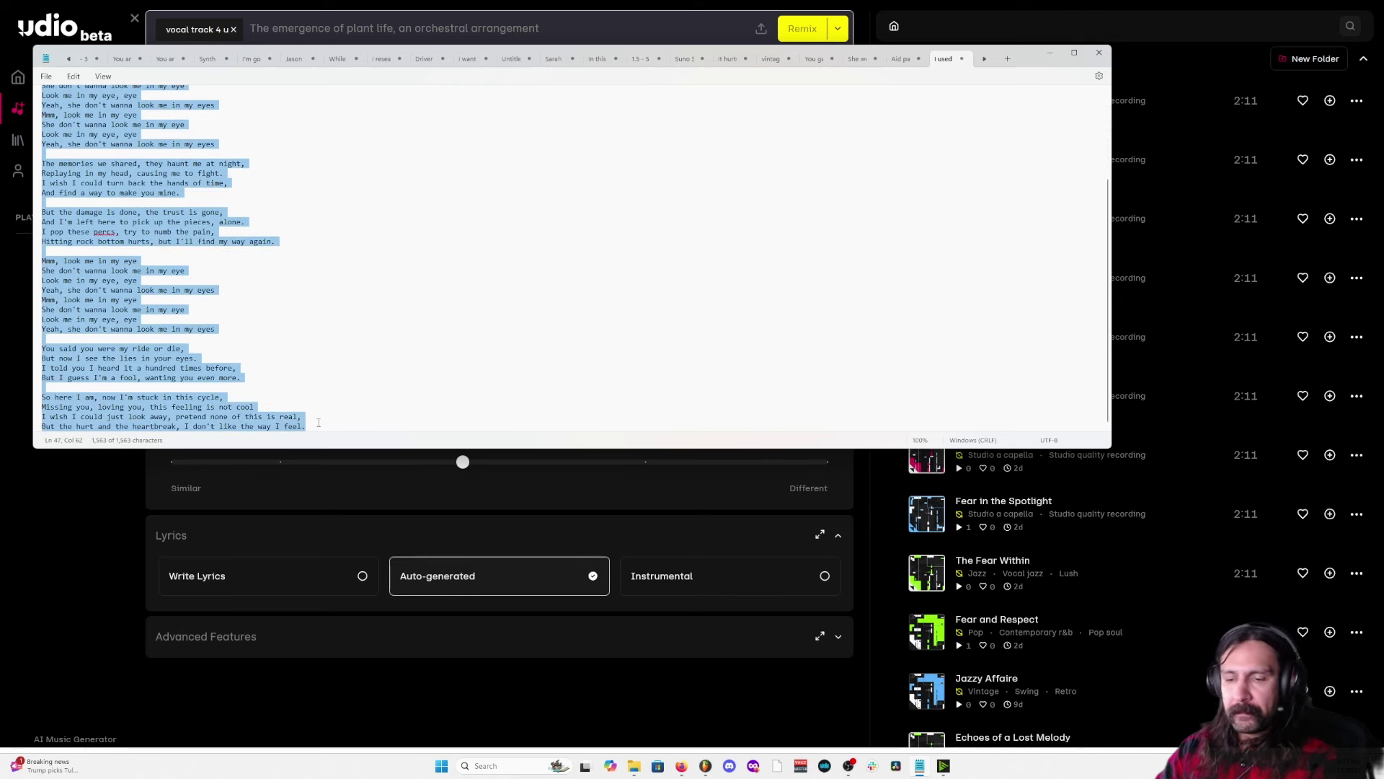
Switch back to Udio, choose to write custom lyrics, and paste the copied lyrics into the Lyric Editor.
{"action": "key", "text": "alt+Tab"}
{"action": "left_click", "coordinate": [301, 584]}
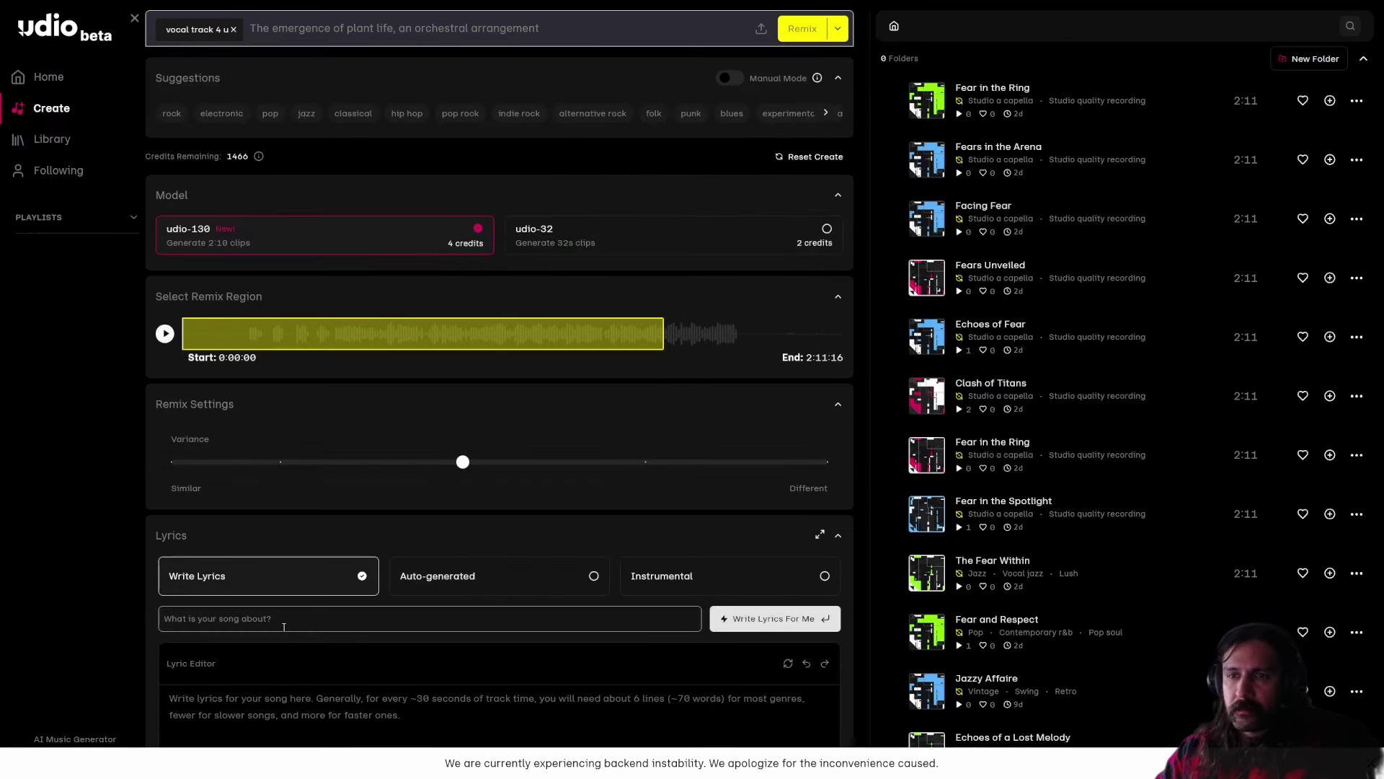
{"action": "scroll", "coordinate": [299, 591], "scroll_direction": "down", "scroll_amount": 2}
{"action": "key", "text": "ctrl+v"}
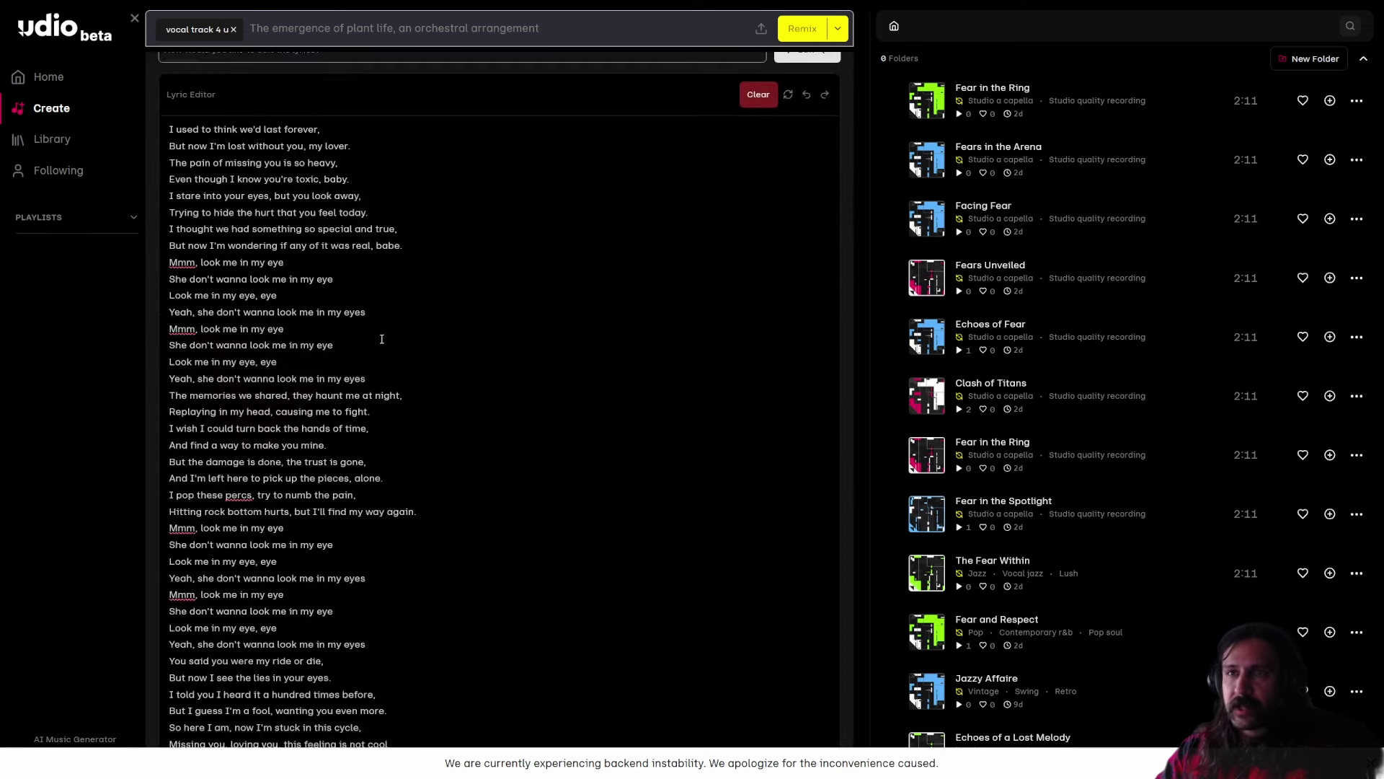
Set the remix region to run from 0:17:65 to 2:28:81, and lower the remix variance towards Similar.
{"action": "scroll", "coordinate": [389, 302], "scroll_direction": "up", "scroll_amount": 10}
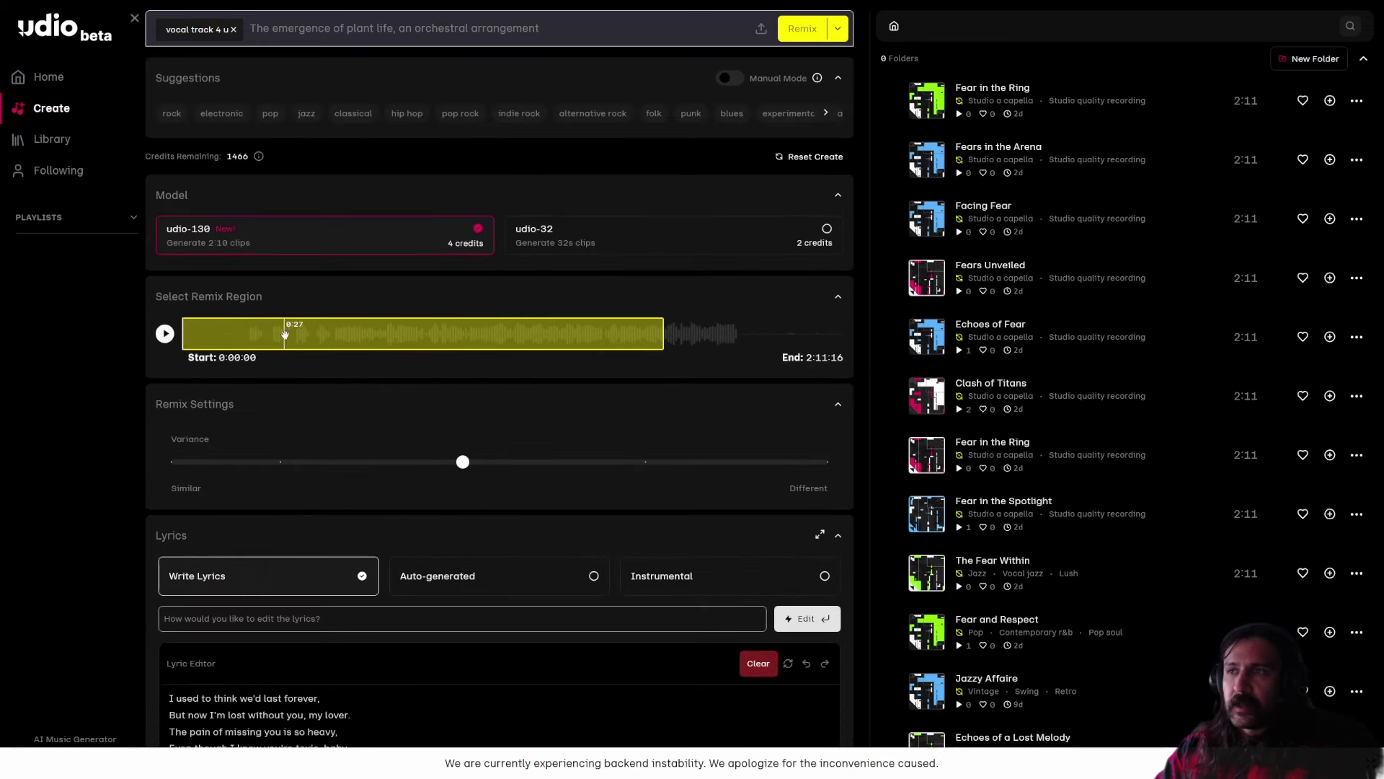
{"action": "left_click_drag", "start_coordinate": [289, 328], "coordinate": [351, 327]}
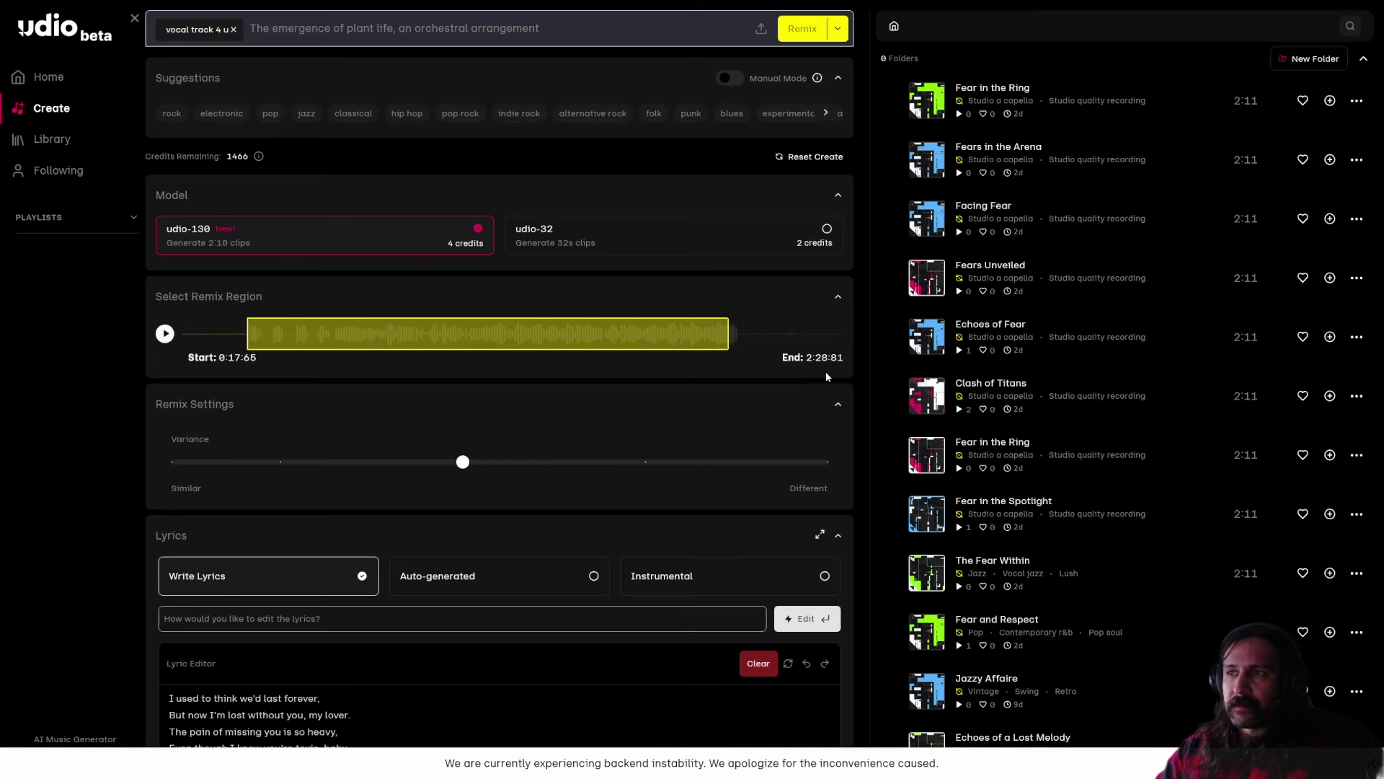
{"action": "scroll", "coordinate": [605, 426], "scroll_direction": "down", "scroll_amount": 3}
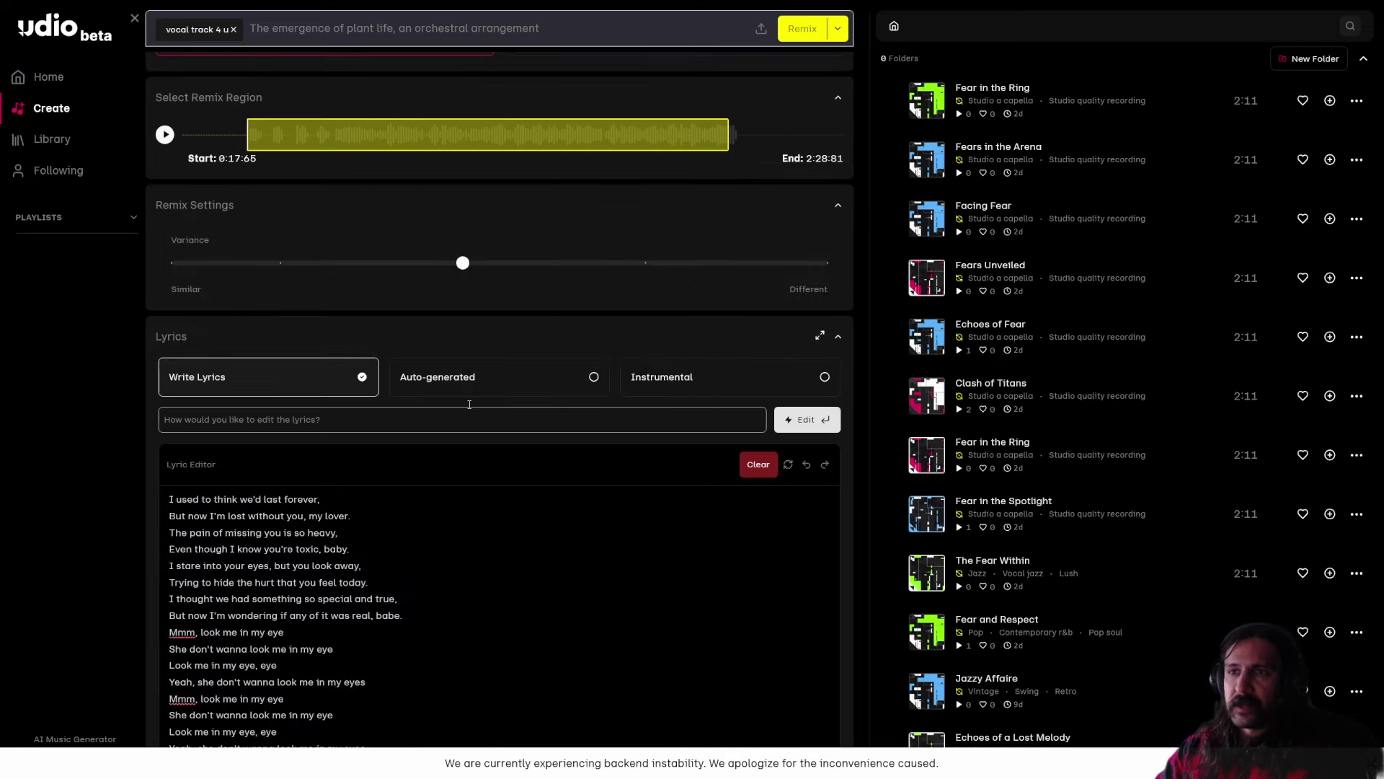
{"action": "left_click_drag", "start_coordinate": [459, 273], "coordinate": [256, 273]}
Dismiss the backend instability notice, and set Clarity to 35% and Lyrics Strength to 90% in the advanced features.
{"action": "scroll", "coordinate": [637, 426], "scroll_direction": "down", "scroll_amount": 7}
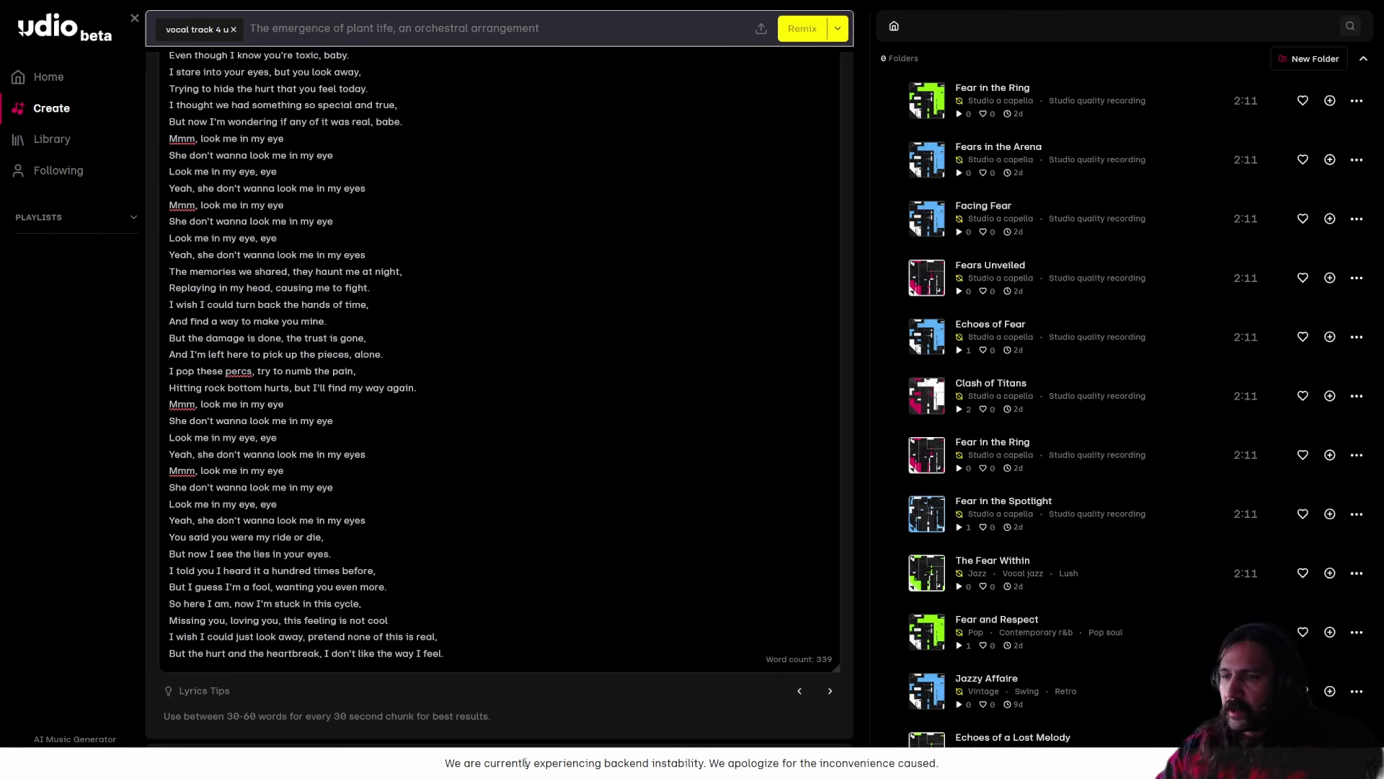
{"action": "left_click_drag", "start_coordinate": [445, 763], "coordinate": [943, 767]}
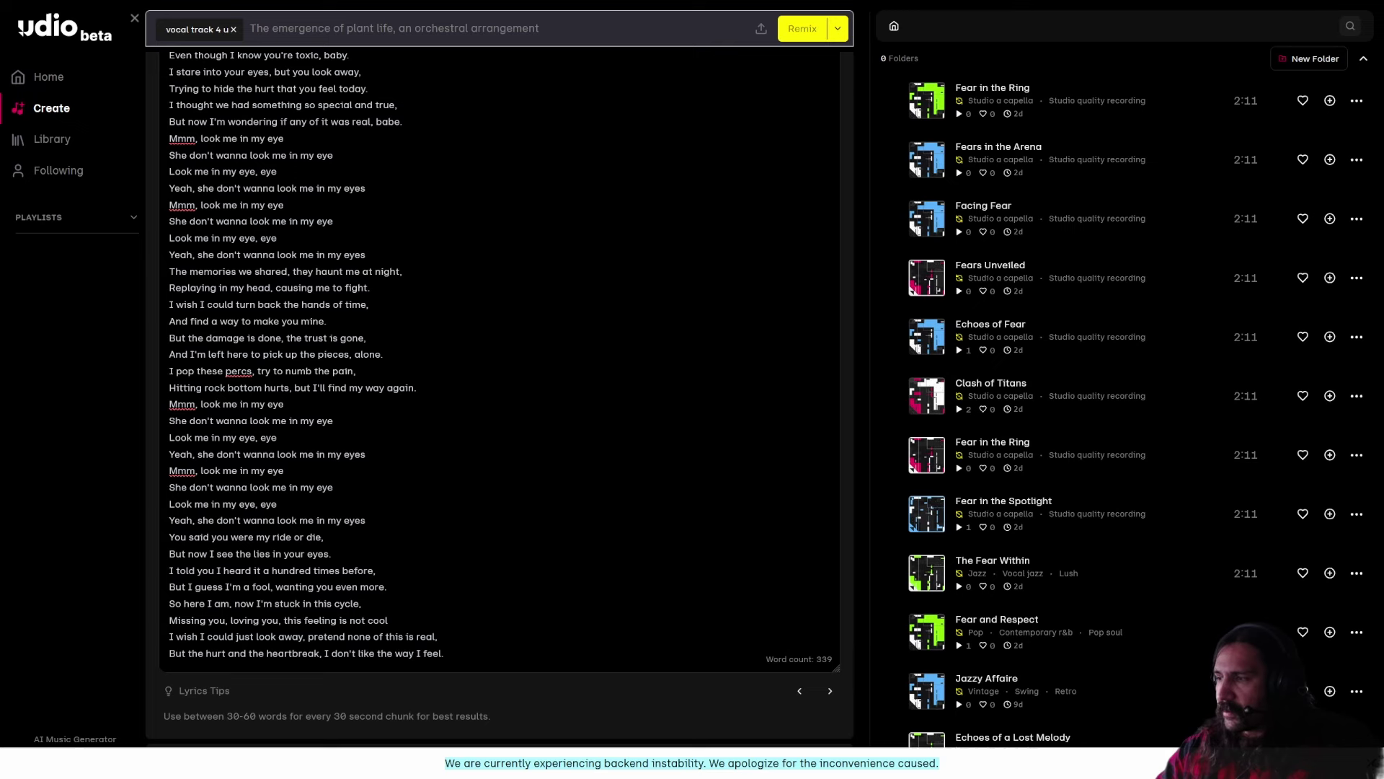
{"action": "left_click", "coordinate": [1371, 763]}
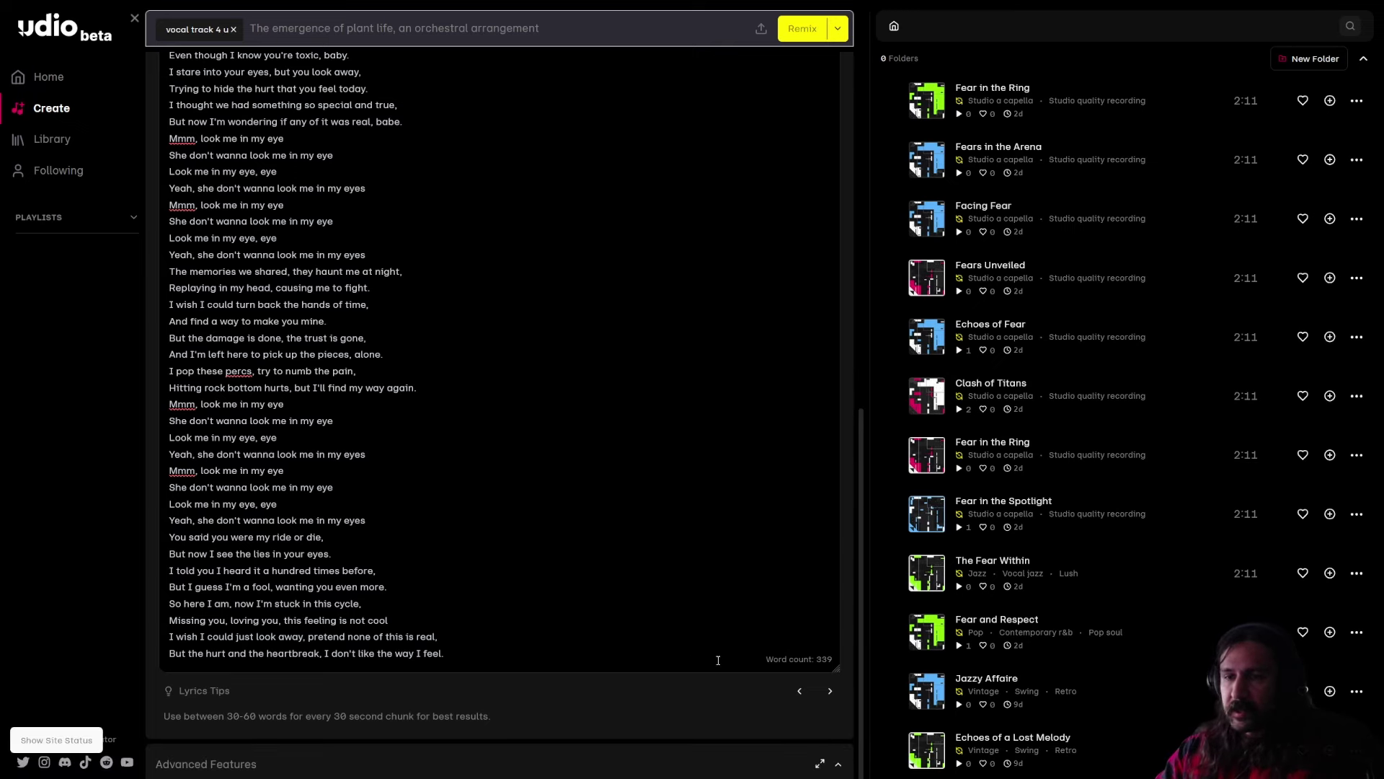
{"action": "scroll", "coordinate": [718, 661], "scroll_direction": "down", "scroll_amount": 7}
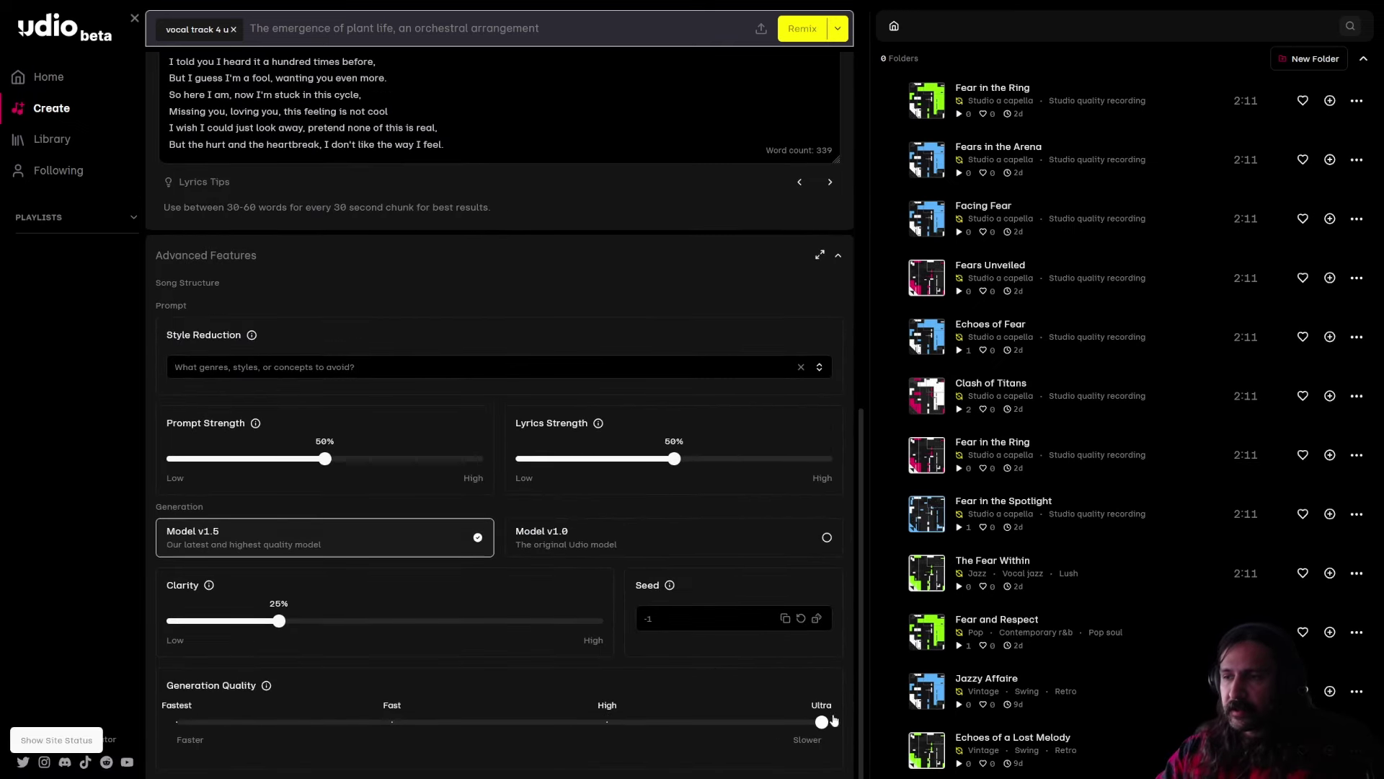
{"action": "left_click_drag", "start_coordinate": [282, 625], "coordinate": [317, 630]}
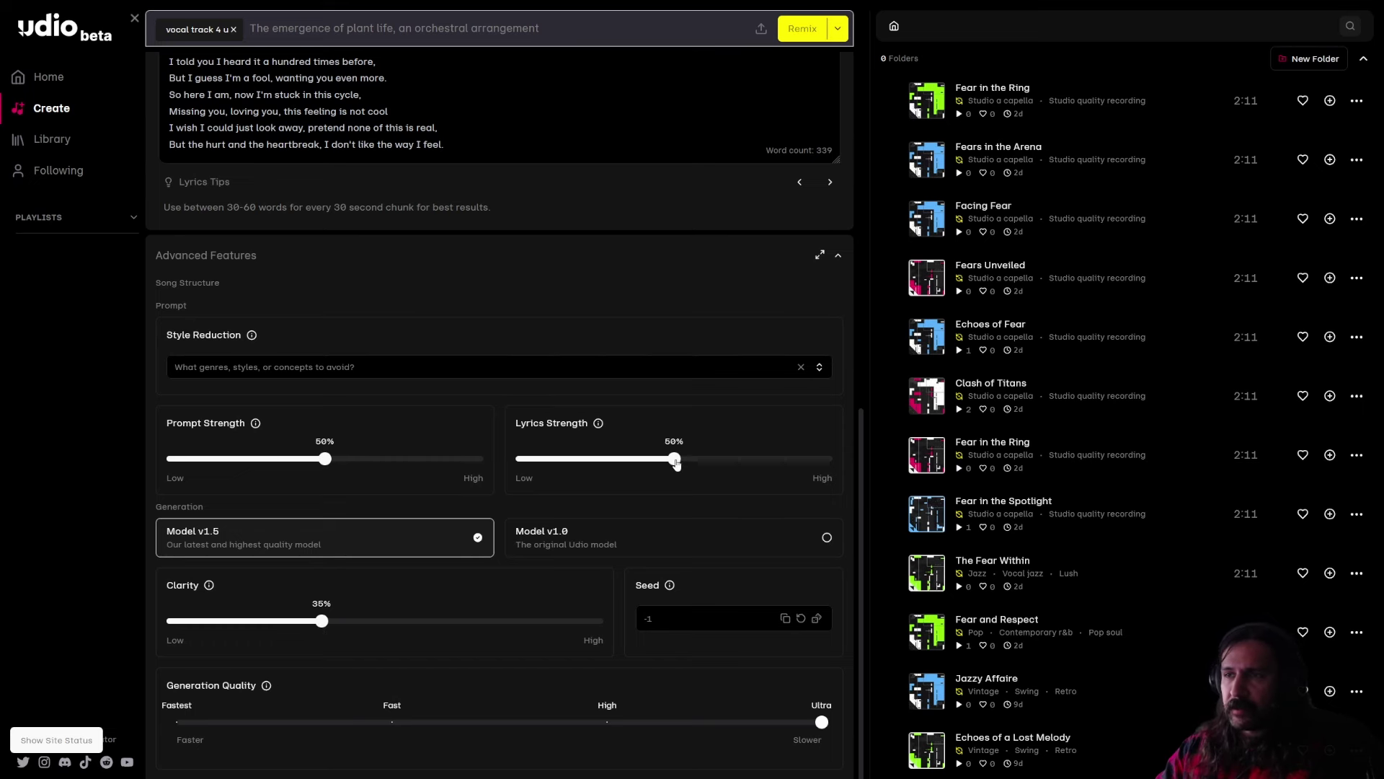
{"action": "left_click_drag", "start_coordinate": [676, 464], "coordinate": [797, 464]}
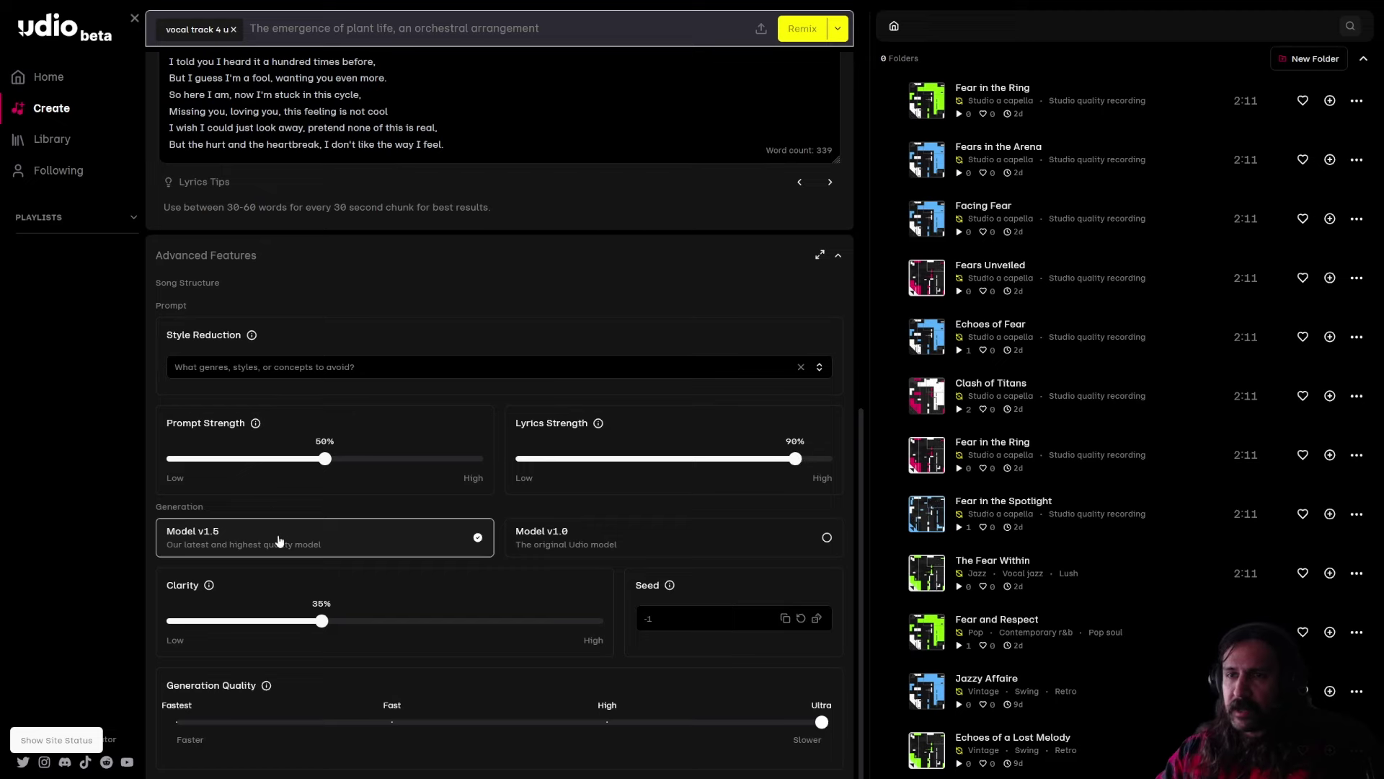
Set the remix variance to 0.2.
{"action": "scroll", "coordinate": [282, 512], "scroll_direction": "up", "scroll_amount": 15}
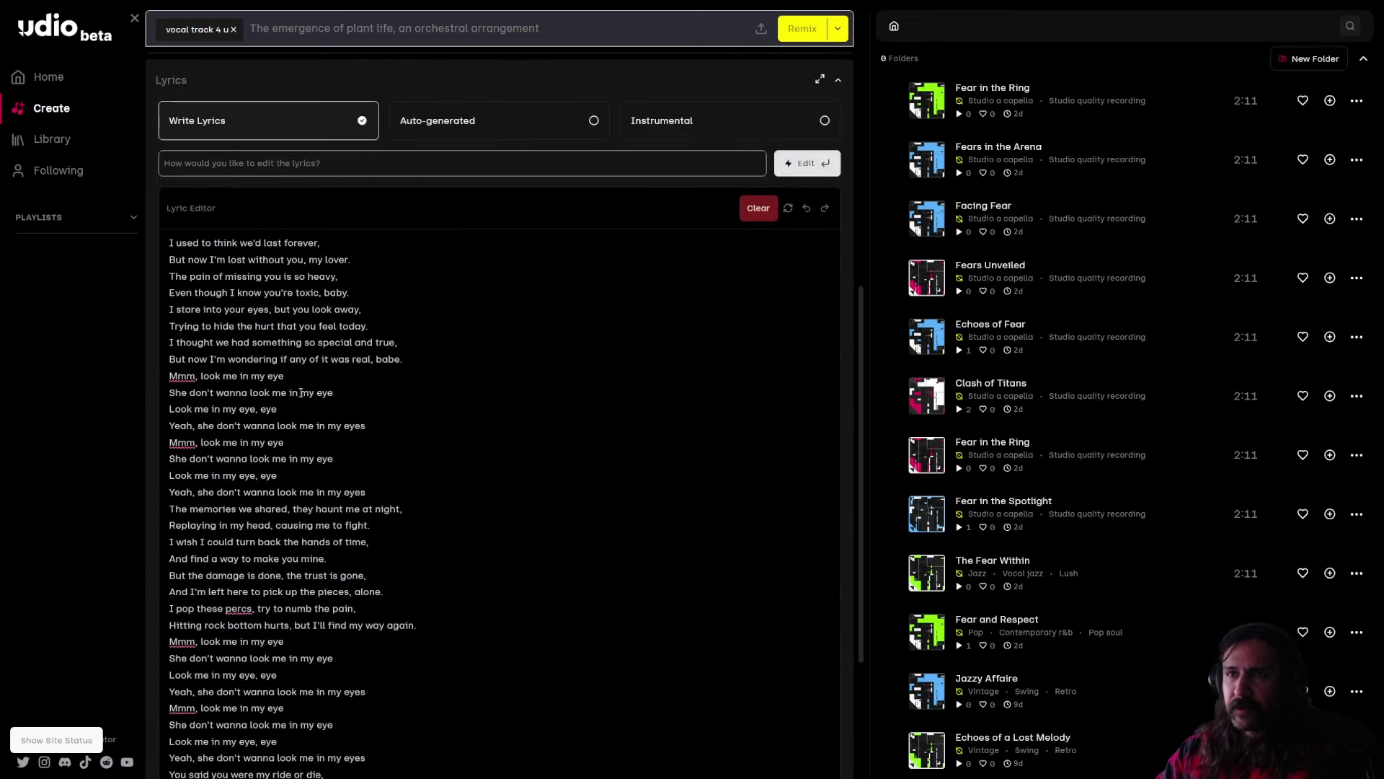
{"action": "scroll", "coordinate": [651, 476], "scroll_direction": "up", "scroll_amount": 1}
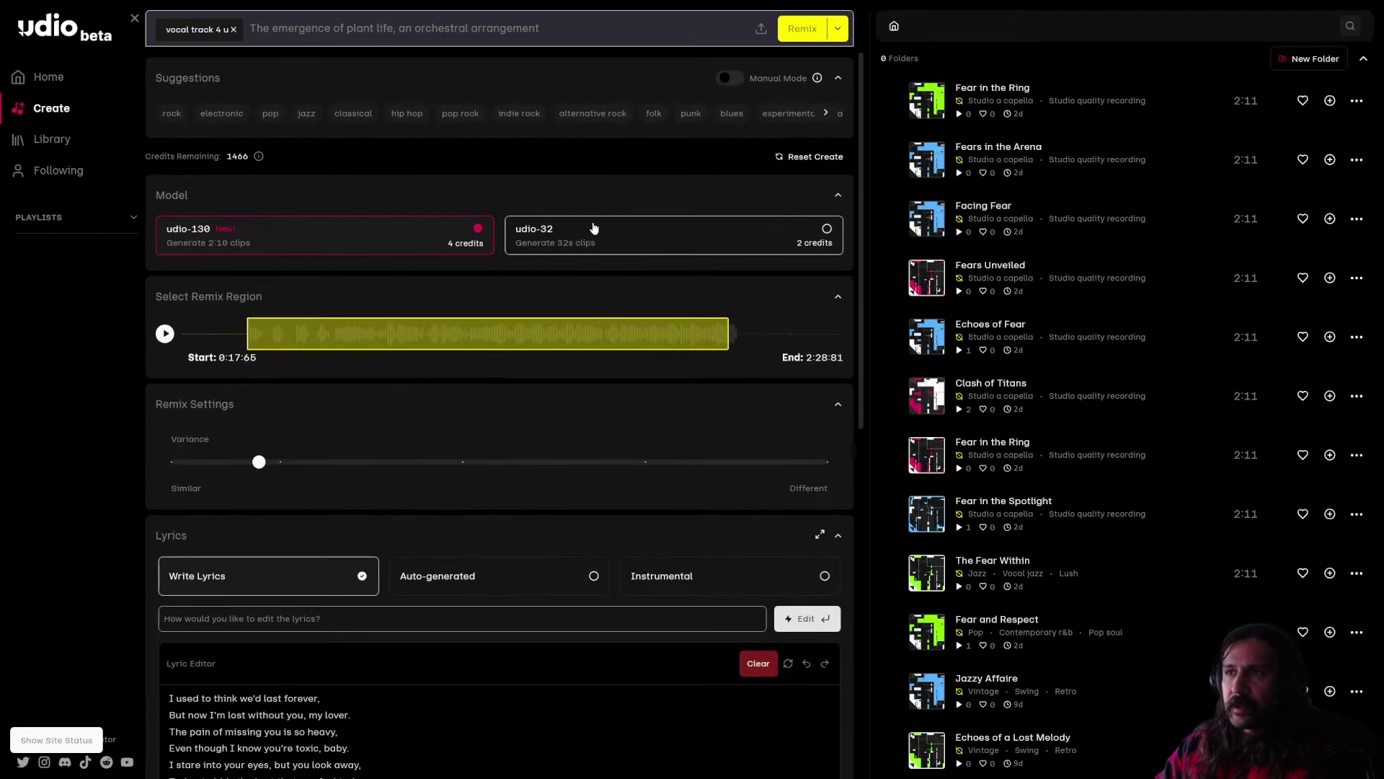
{"action": "mouse_move", "coordinate": [259, 465]}
{"action": "left_mouse_down"}
{"action": "mouse_move", "coordinate": [228, 469]}
{"action": "mouse_move", "coordinate": [251, 472]}
{"action": "left_mouse_up"}
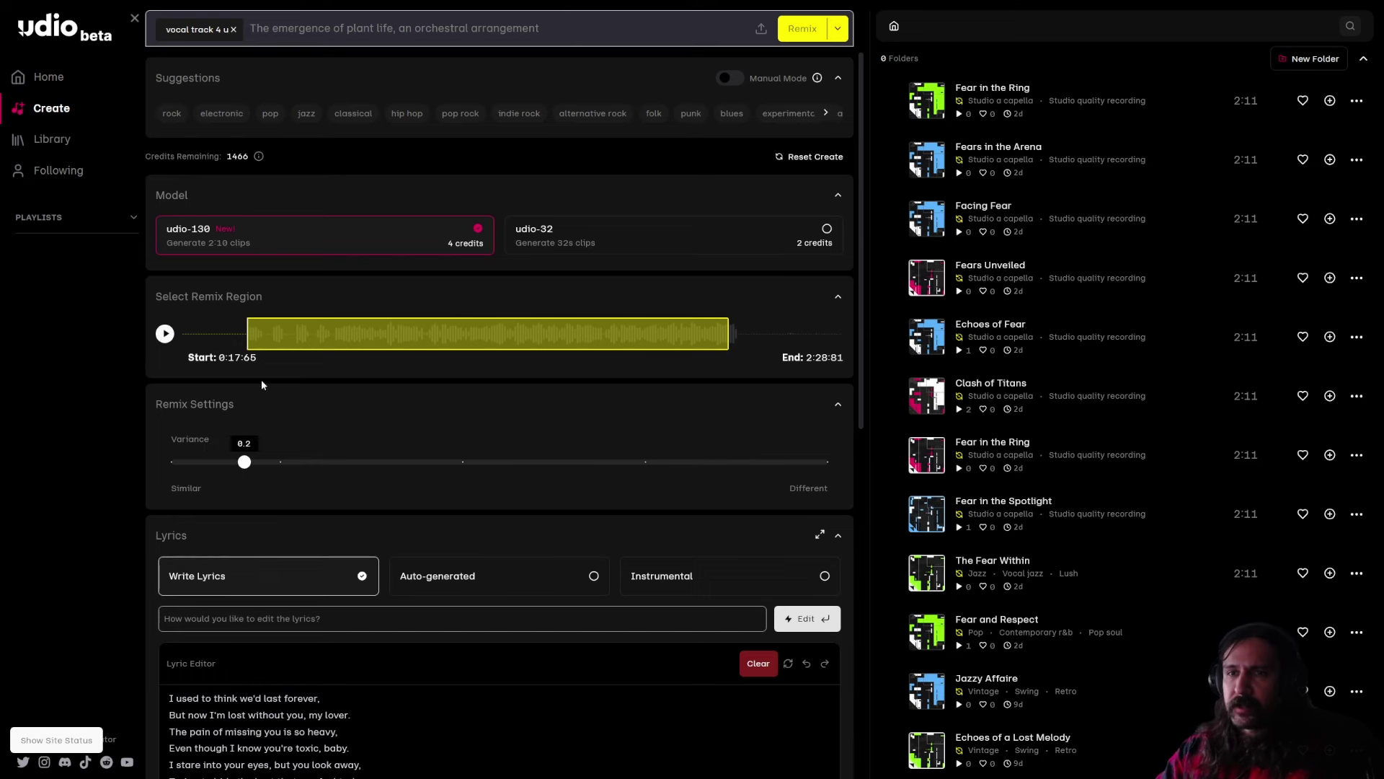
Enter "studio quality recording, a capella, emo rap" as the remix prompt.
{"action": "left_click", "coordinate": [344, 40]}
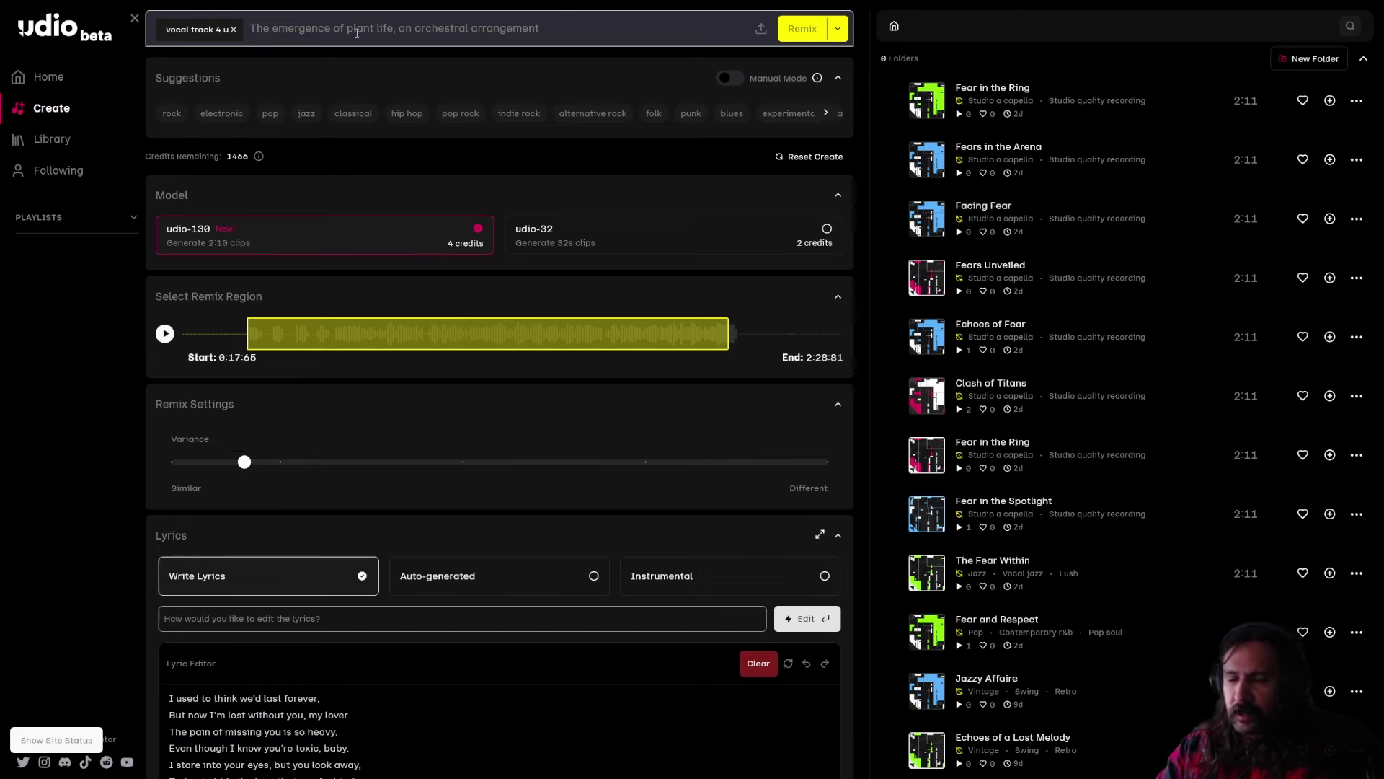
{"action": "type", "text": "studio quality recordin"}
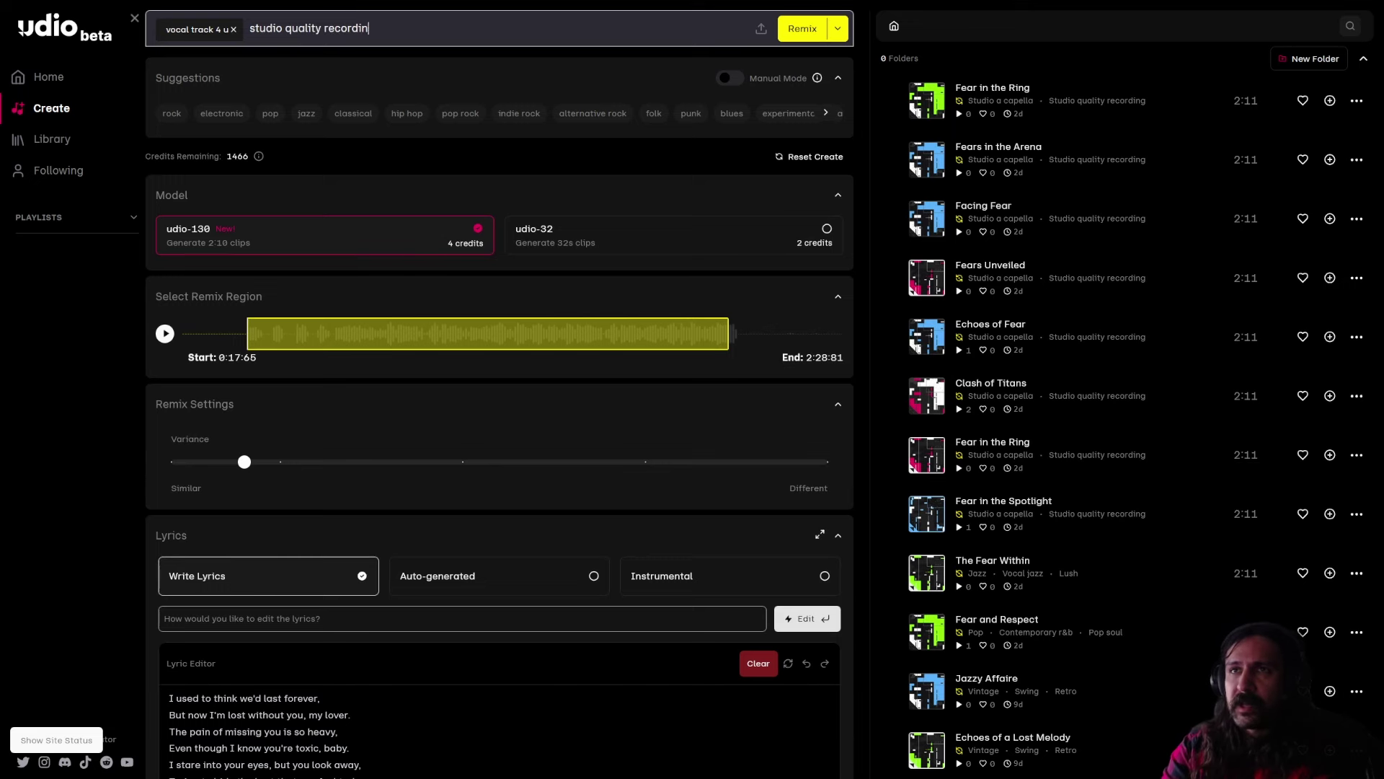
{"action": "type", "text": "g, a capella,."}
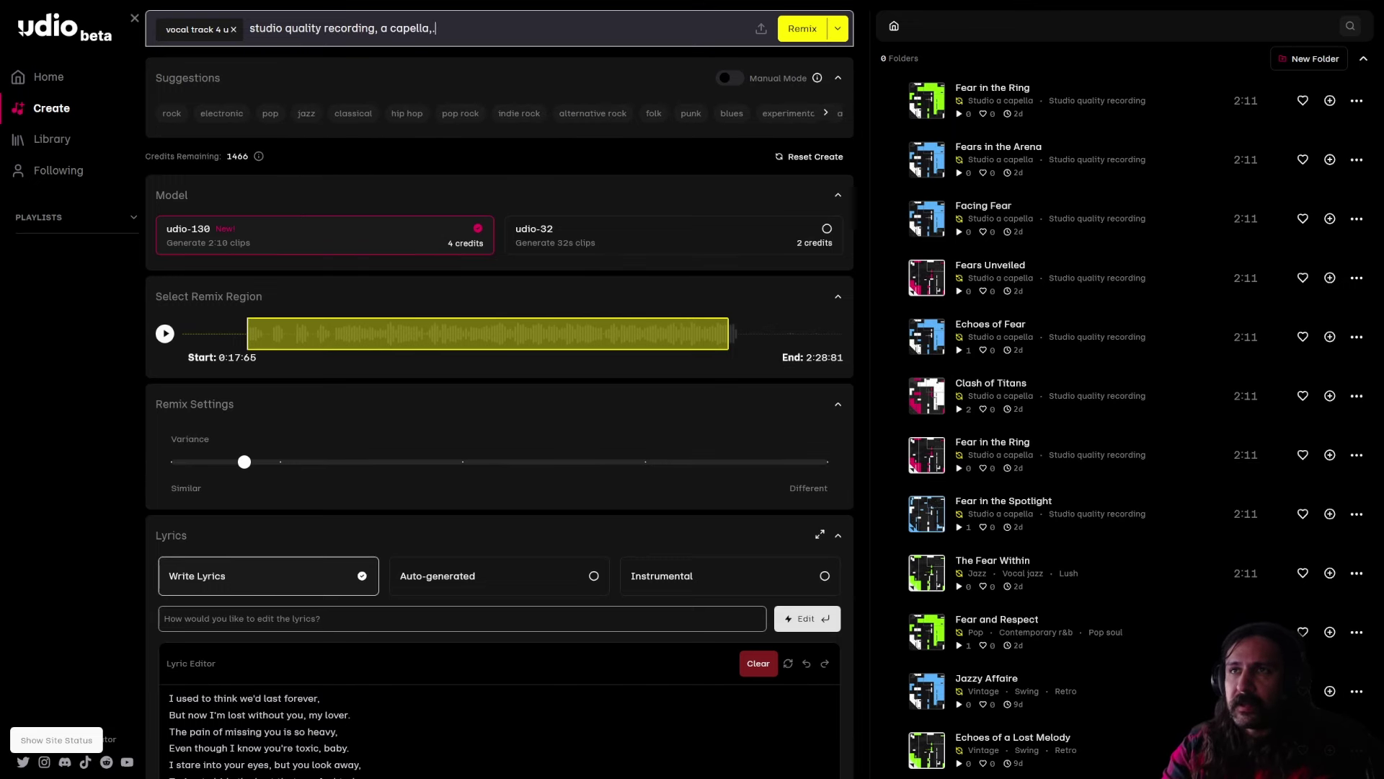
{"action": "key", "text": "BackSpace"}
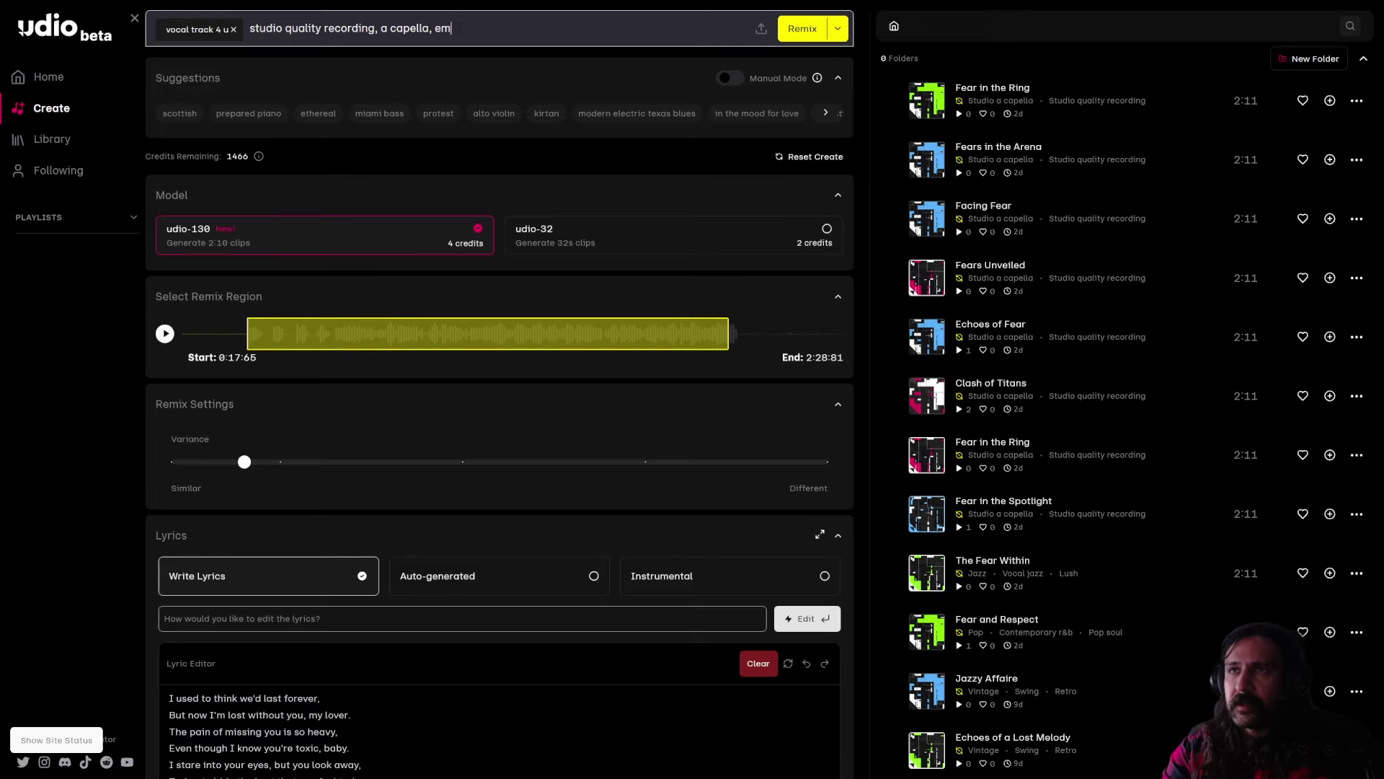
{"action": "type", "text": "emo rao"}
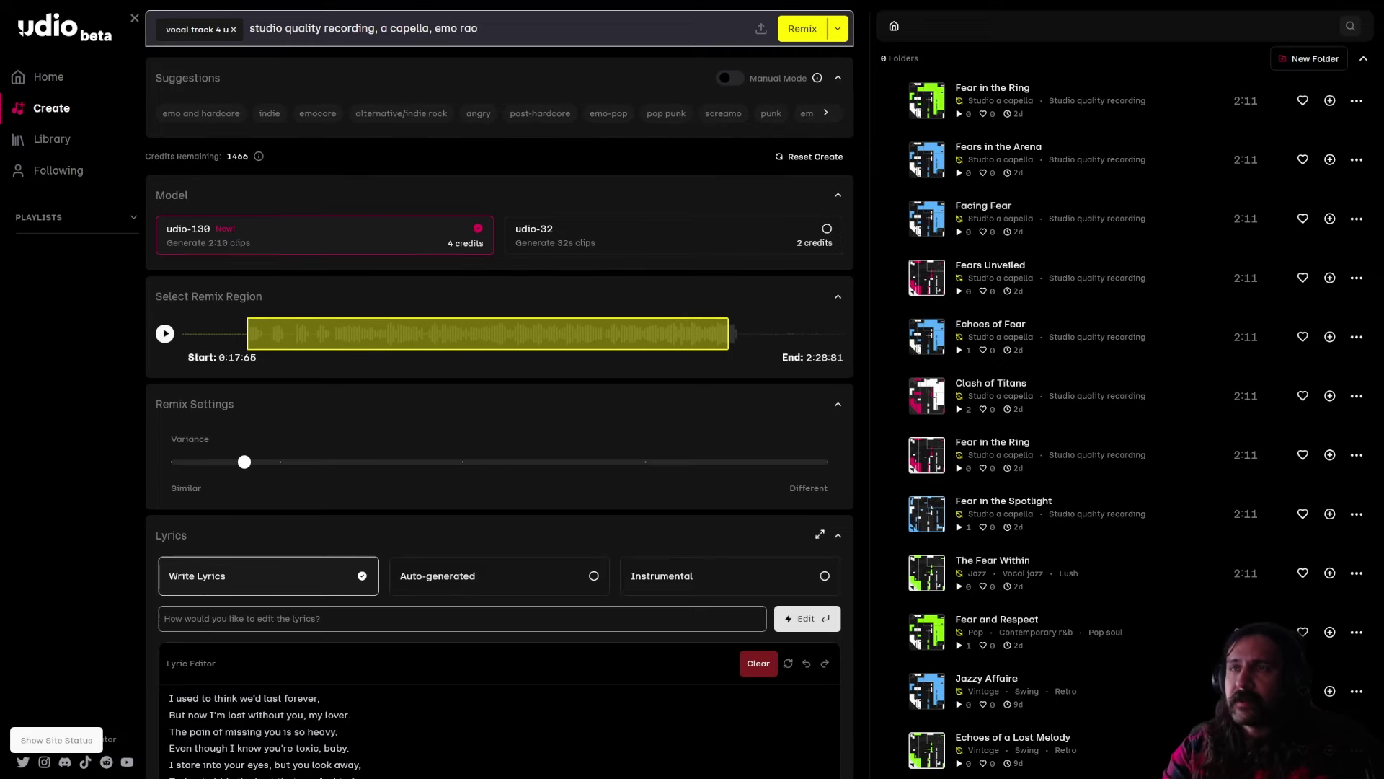
{"action": "key", "text": "BackSpace"}
{"action": "type", "text": "p"}
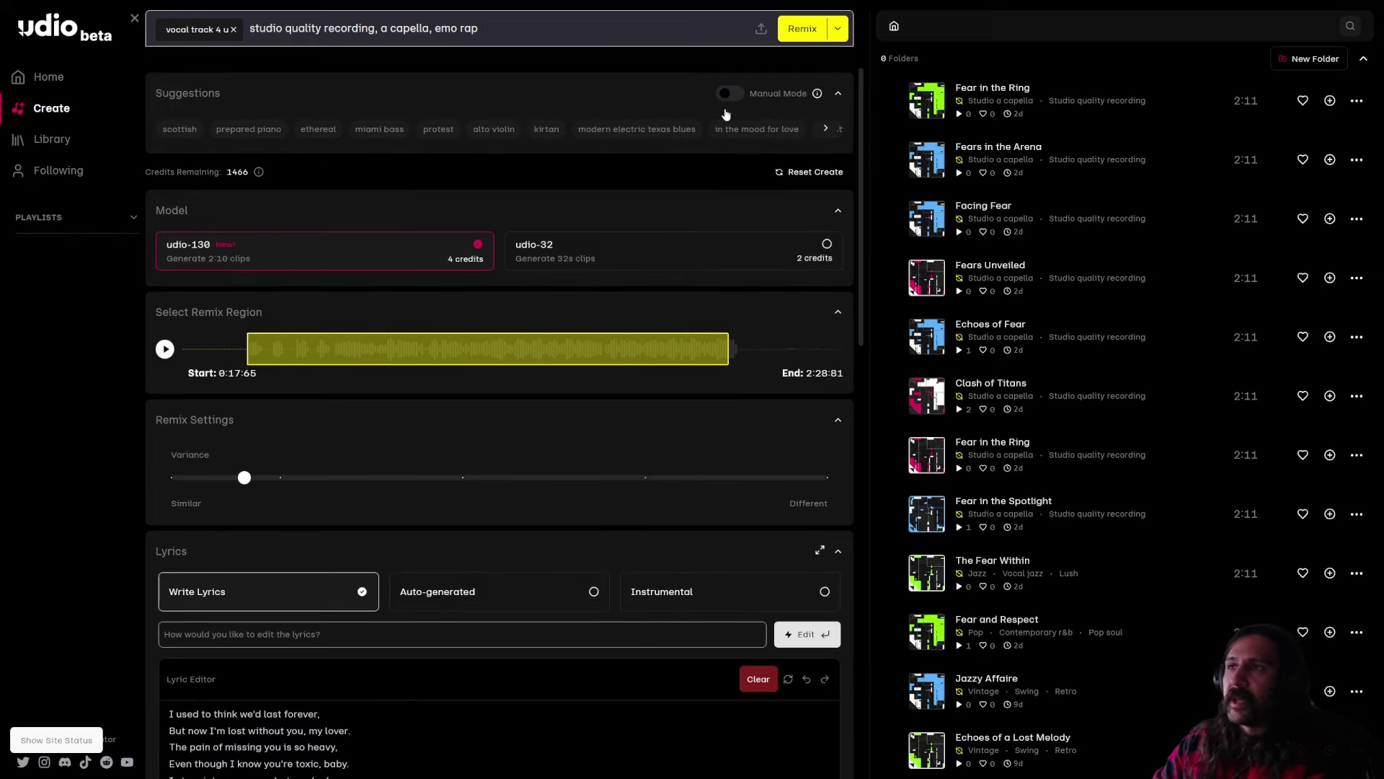
Enable Manual Mode, generate remixes of the vocal track, and generate another batch with a slightly higher variance.
{"action": "left_click", "coordinate": [729, 94]}
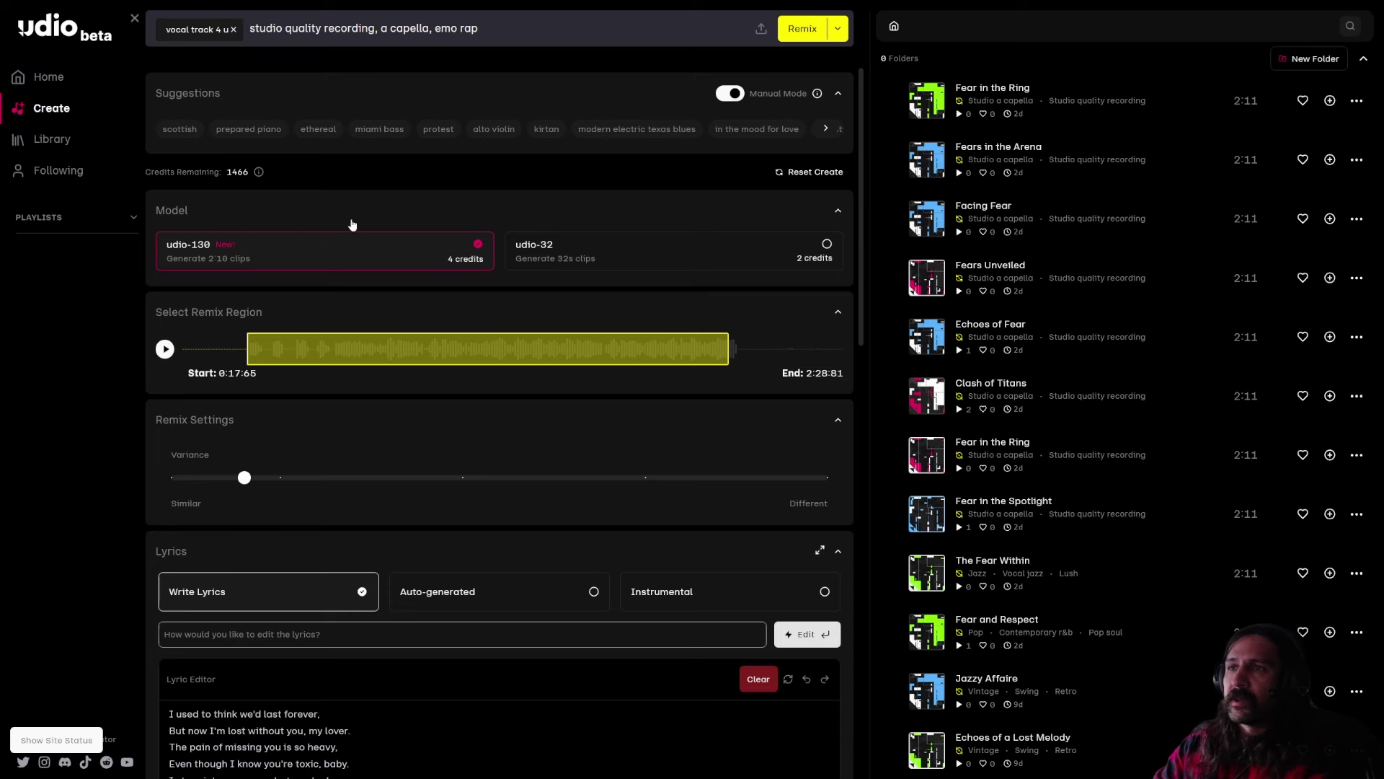
{"action": "left_click", "coordinate": [805, 36]}
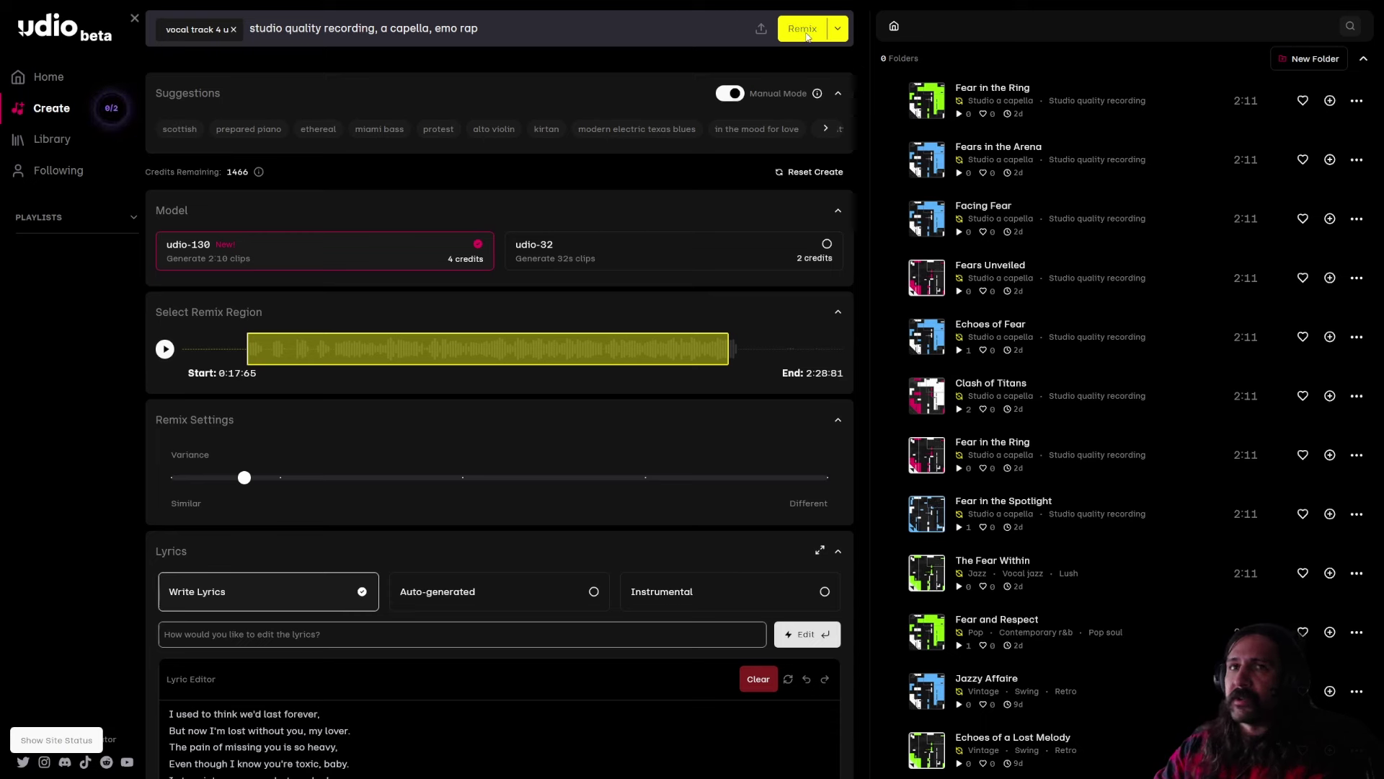
{"action": "left_click", "coordinate": [800, 34]}
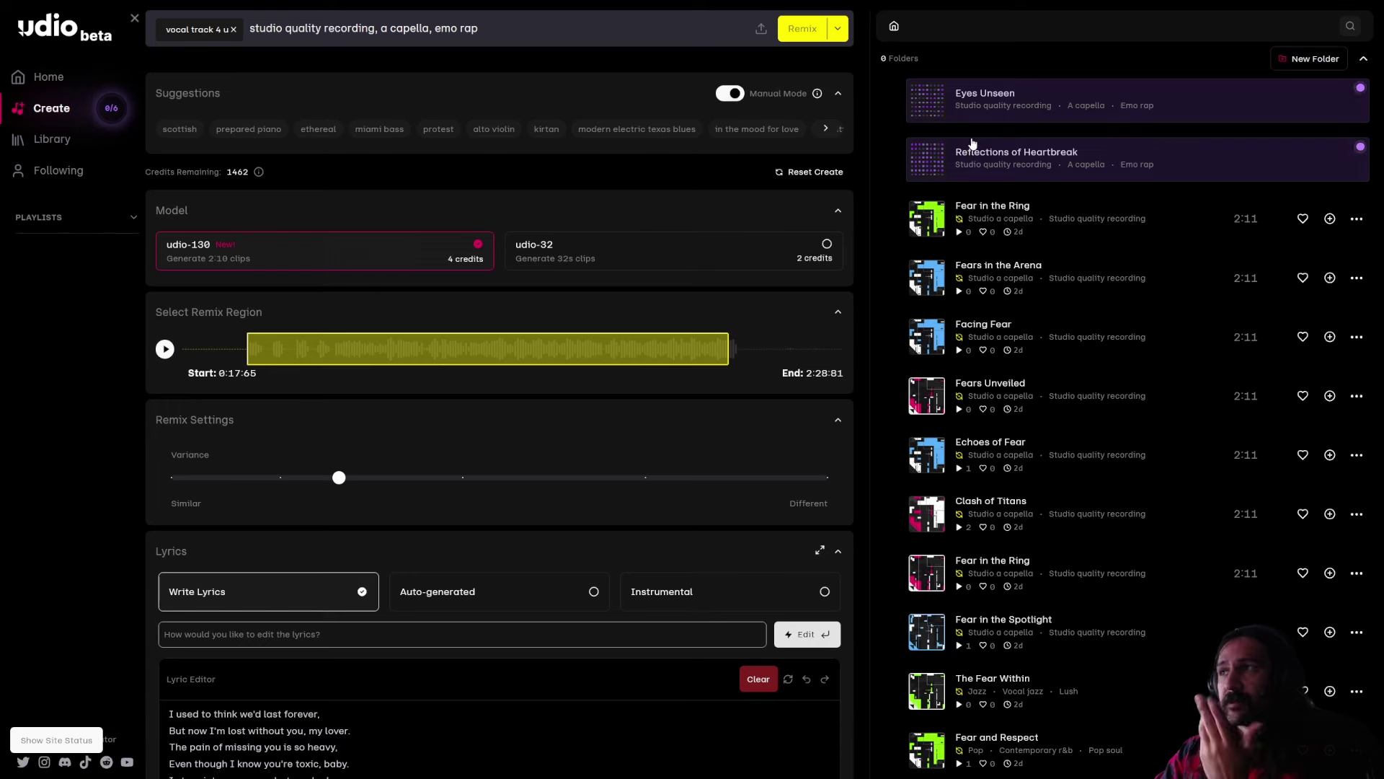
{"action": "left_click", "coordinate": [806, 30]}
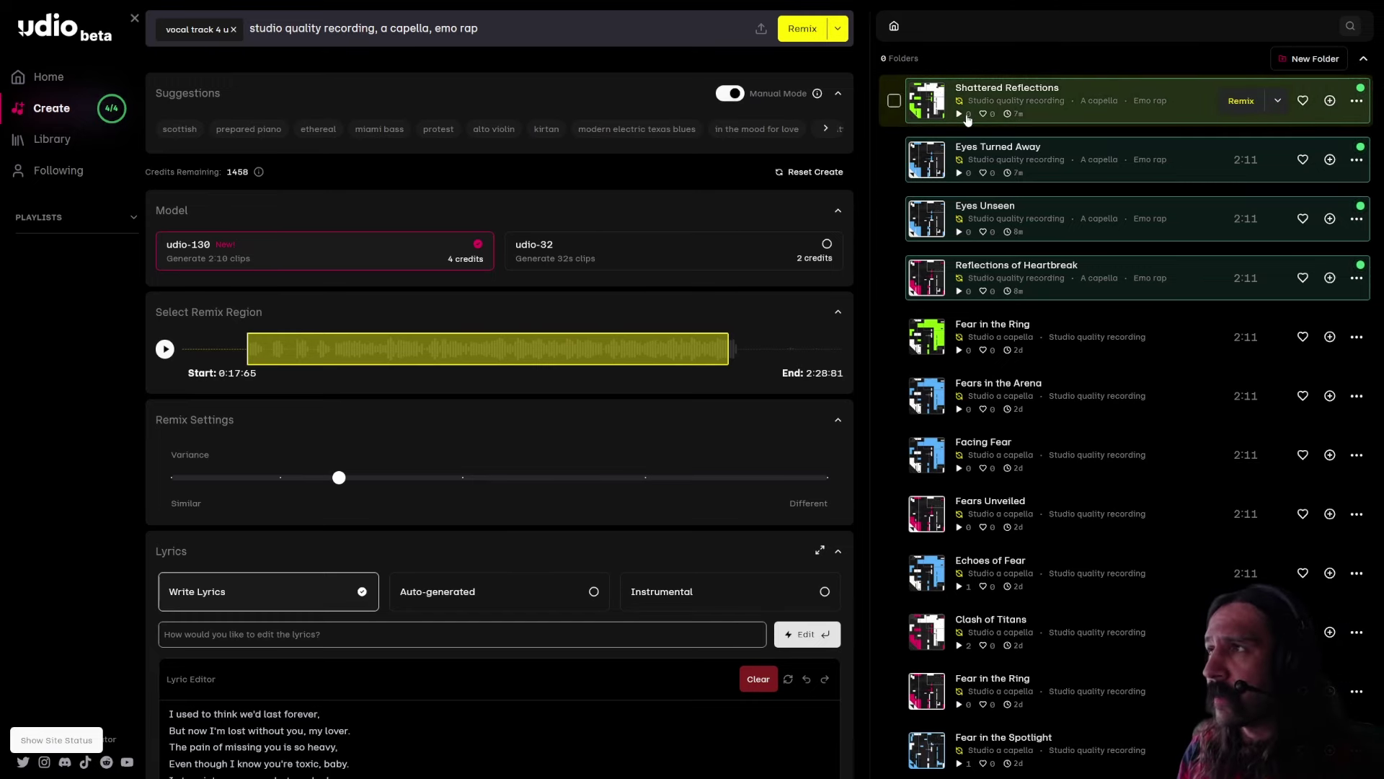
Listen to the openings of Shattered Reflections, Eyes Turned Away, Eyes Unseen and Reflections of Heartbreak to compare the vocals.
{"action": "left_click", "coordinate": [928, 102]}
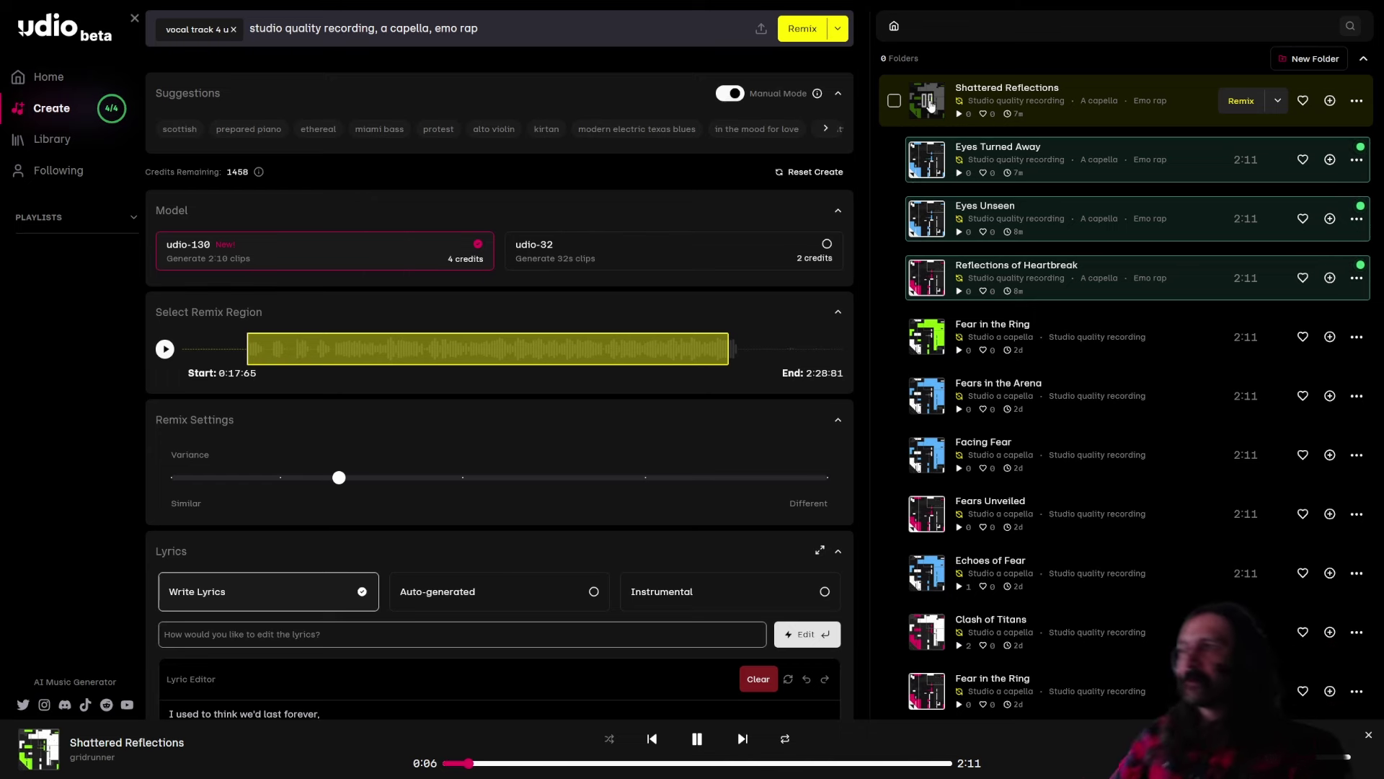
{"action": "left_click", "coordinate": [926, 161]}
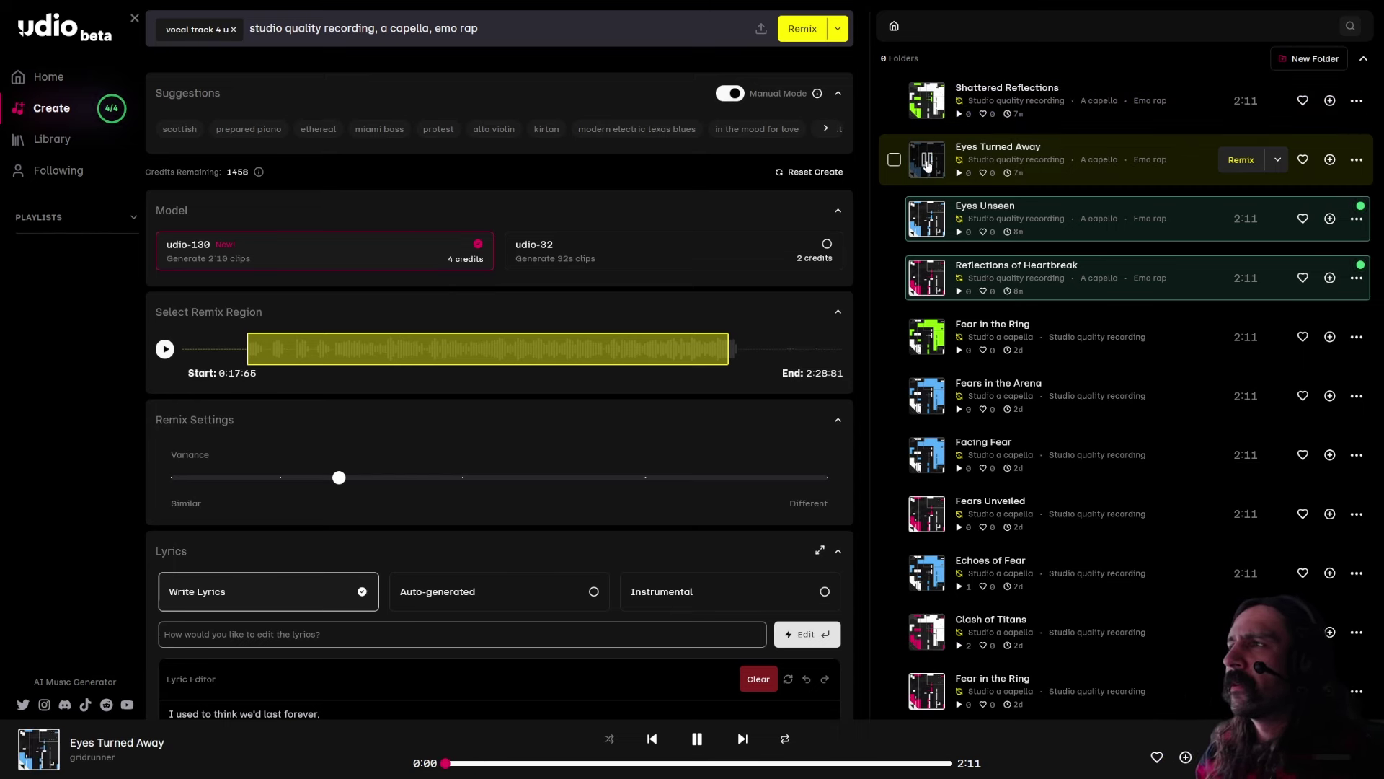
{"action": "left_click", "coordinate": [928, 218]}
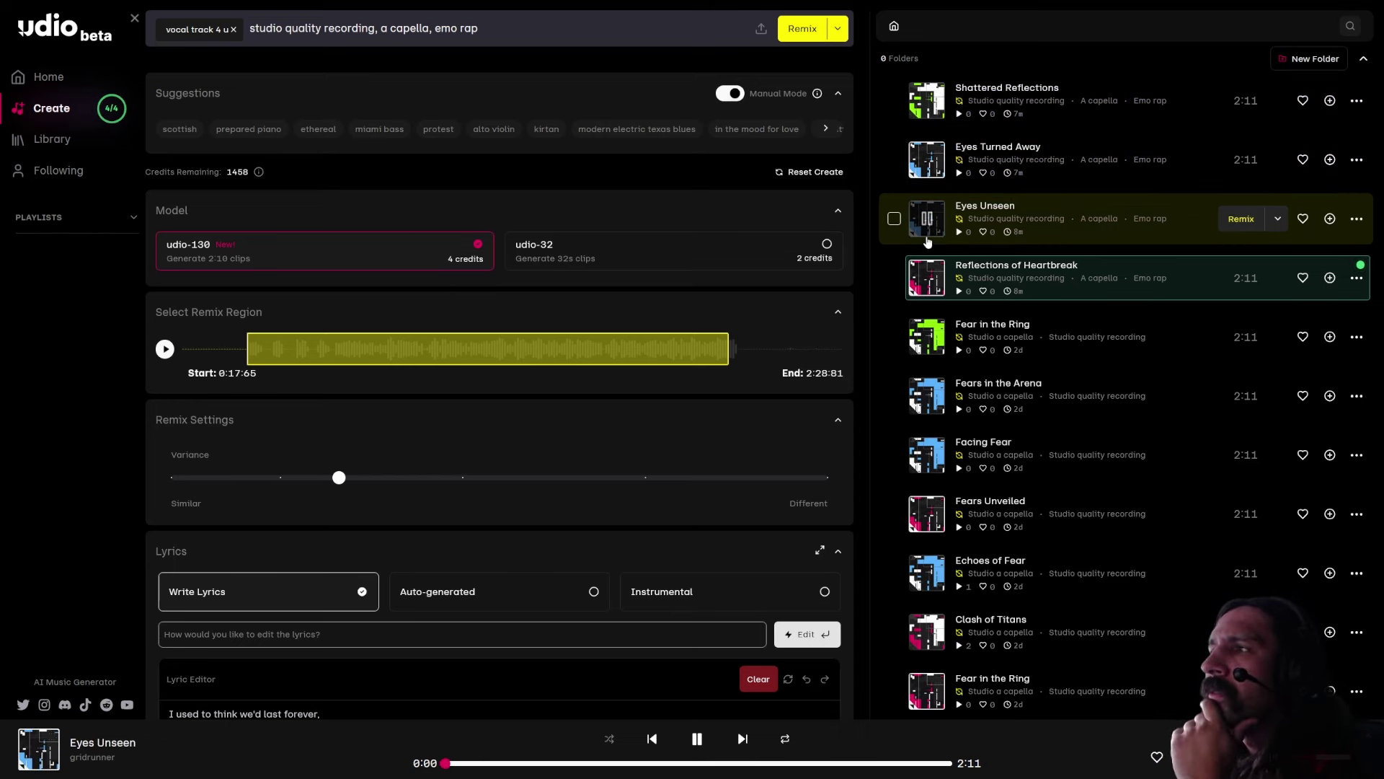
{"action": "left_click", "coordinate": [927, 280]}
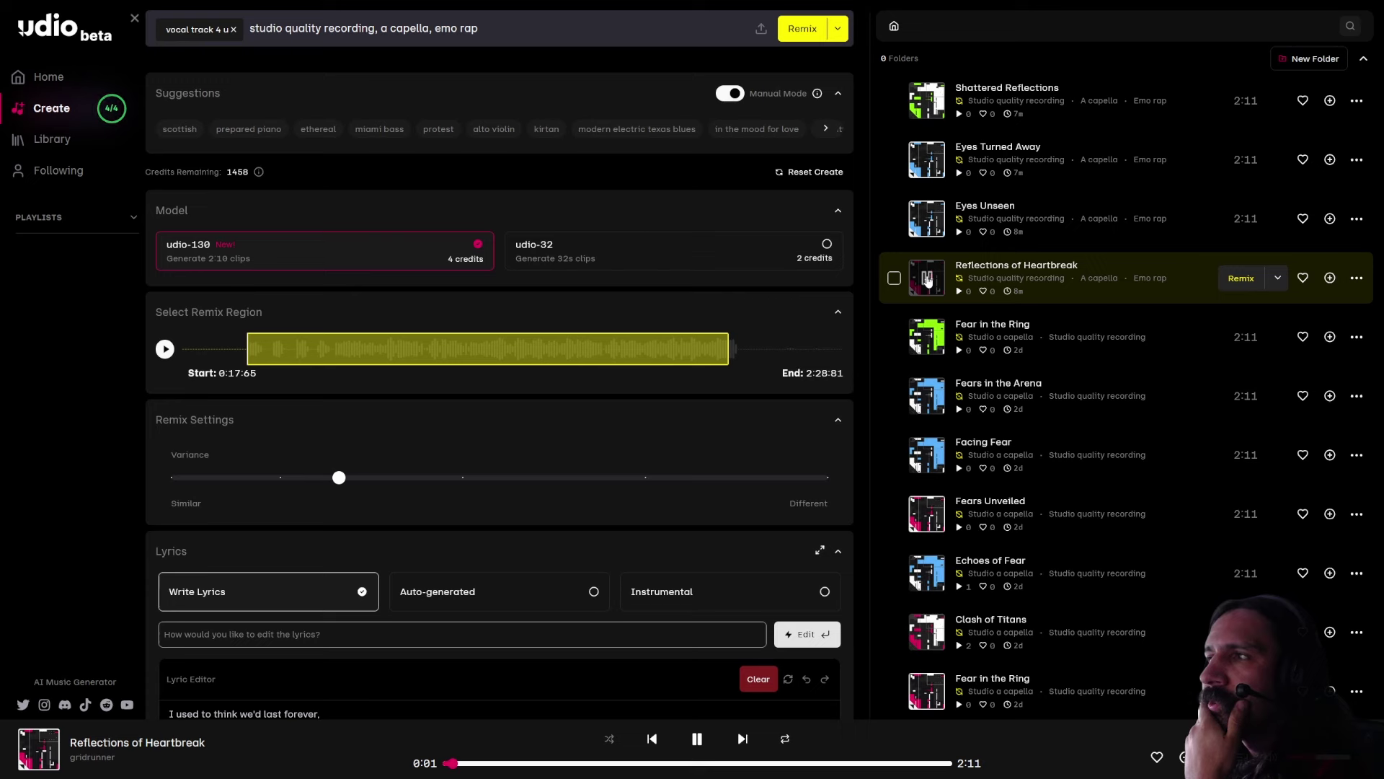
Replay the opening of Shattered Reflections and pause it.
{"action": "left_click", "coordinate": [926, 100]}
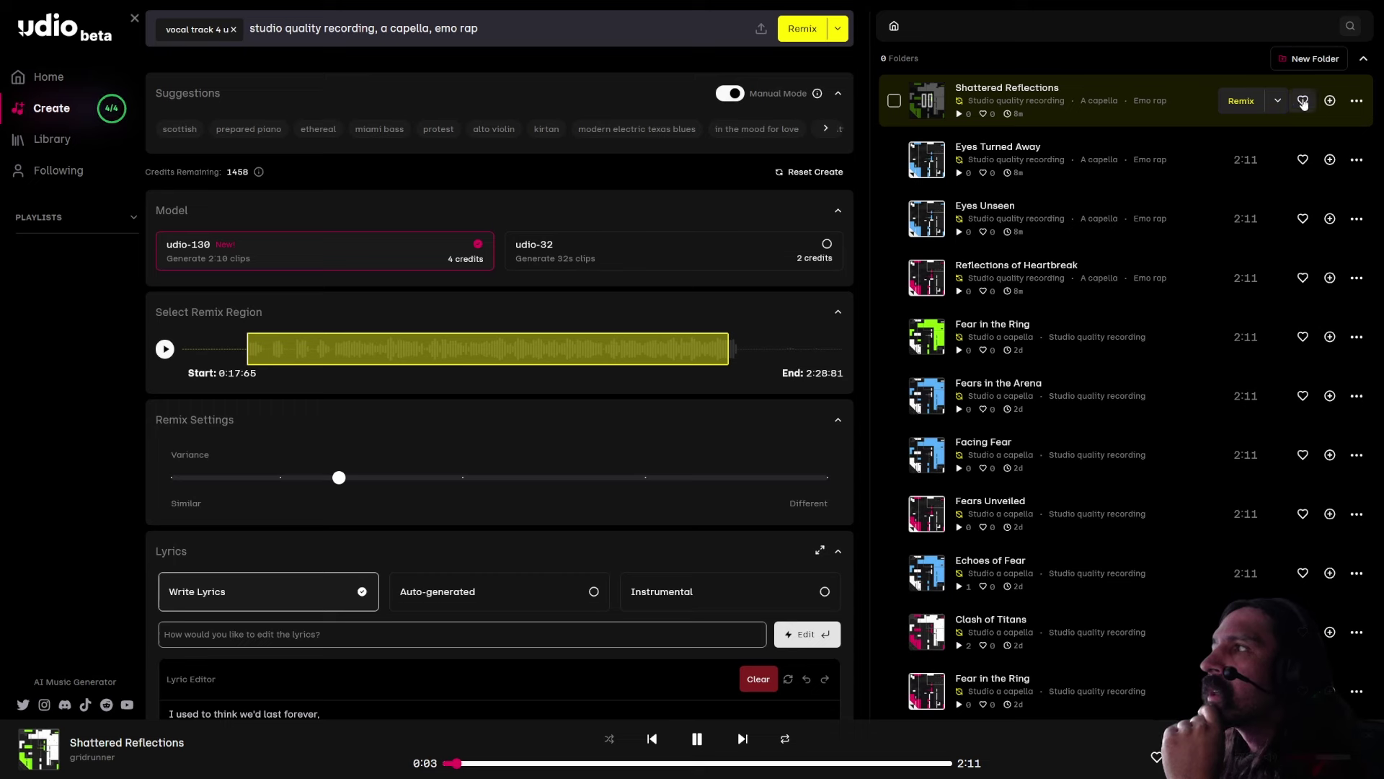
{"action": "left_click", "coordinate": [1358, 104]}
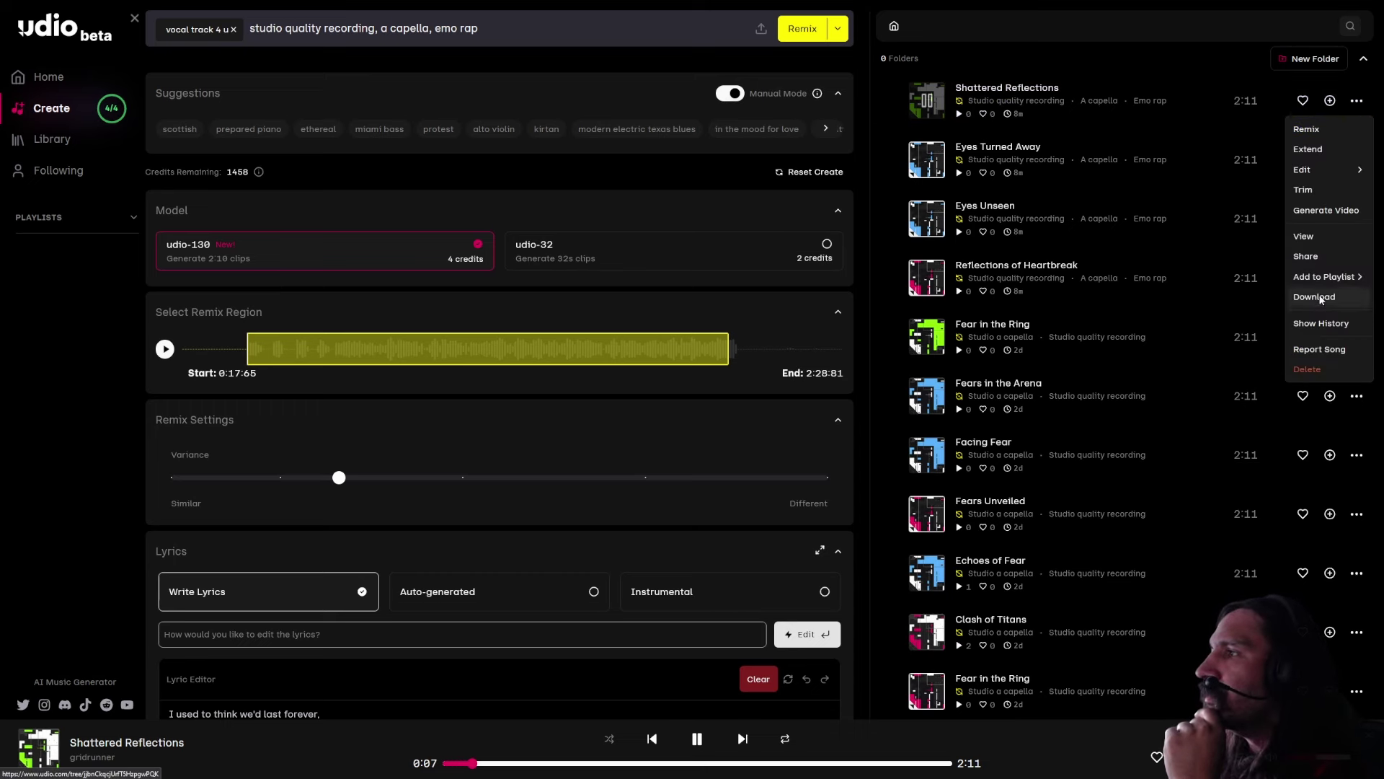
{"action": "left_click", "coordinate": [697, 738]}
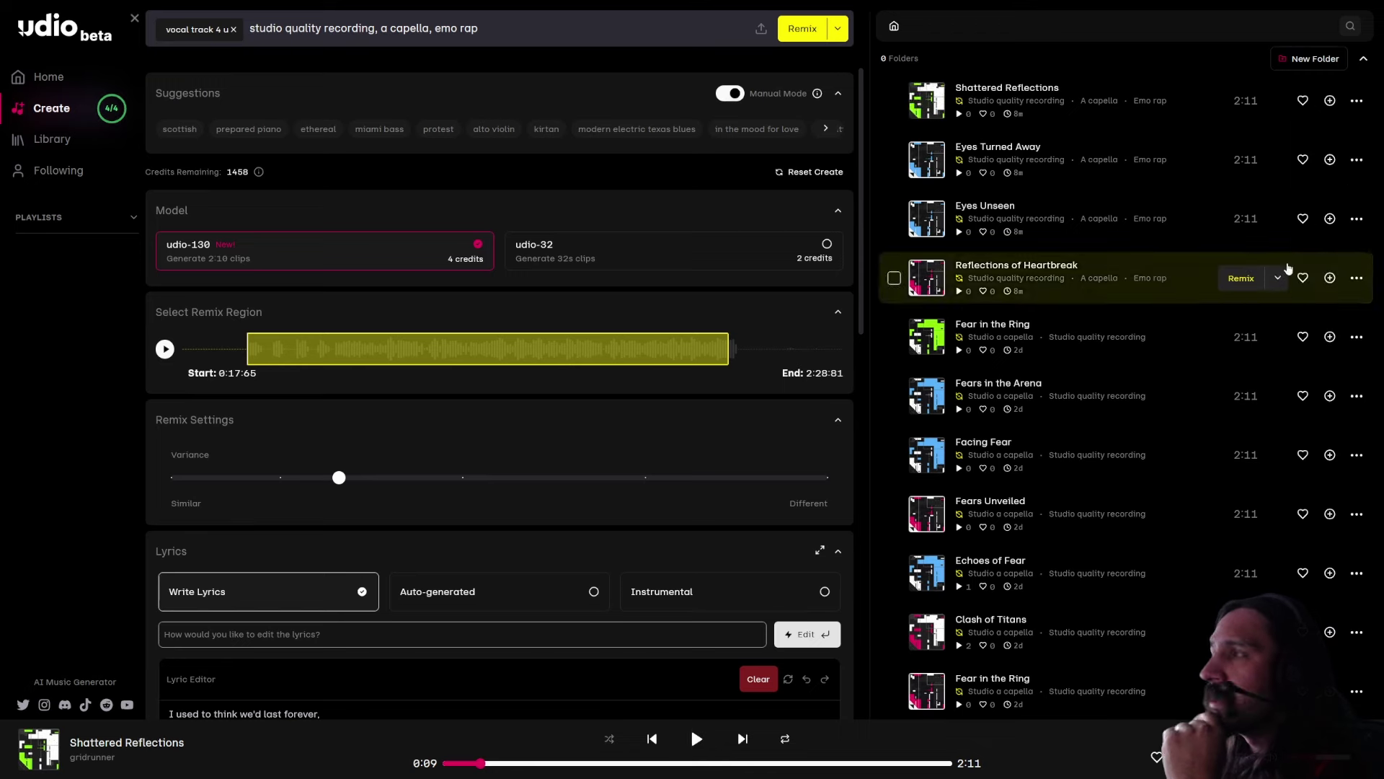
Download the vocals stem of Shattered Reflections as a WAV file.
{"action": "left_click", "coordinate": [1361, 118]}
{"action": "left_click", "coordinate": [1357, 101]}
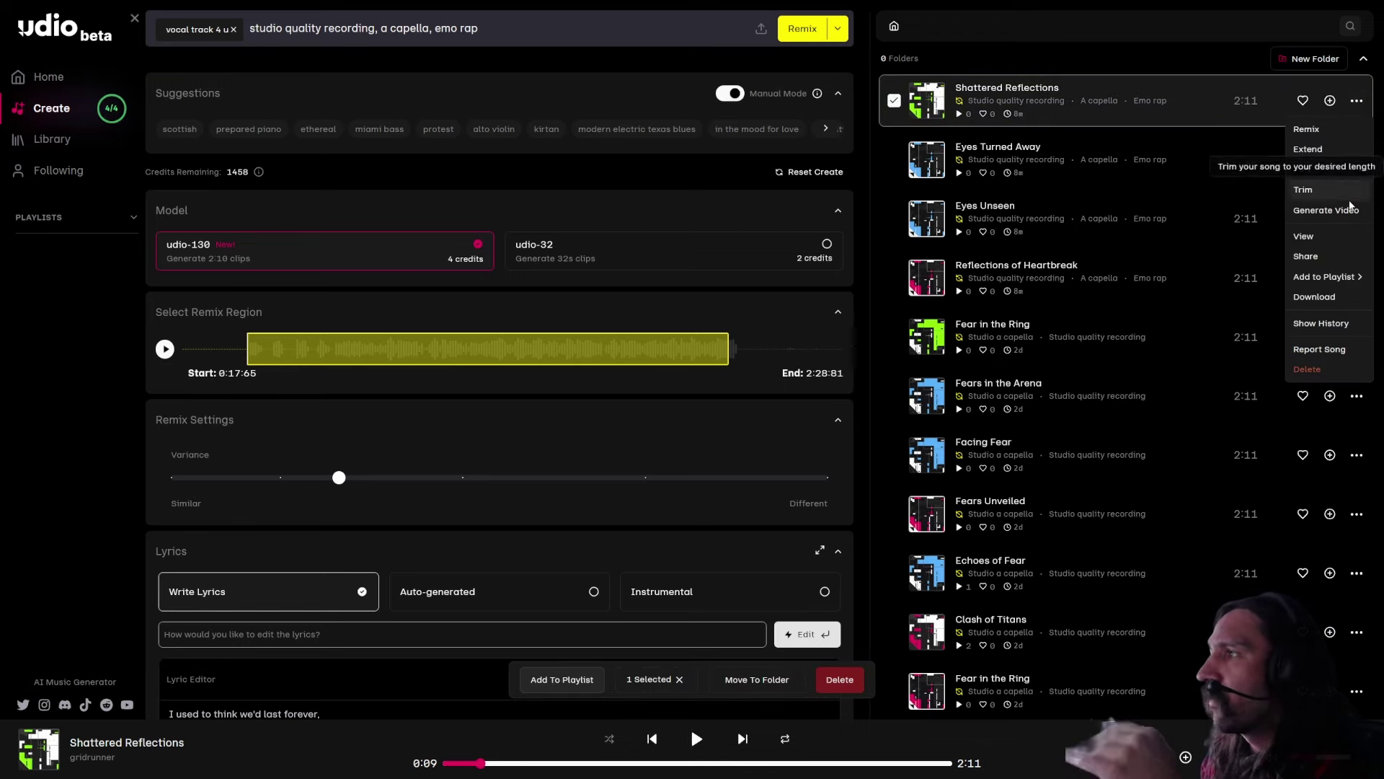
{"action": "left_click", "coordinate": [1315, 297]}
{"action": "left_click", "coordinate": [531, 285]}
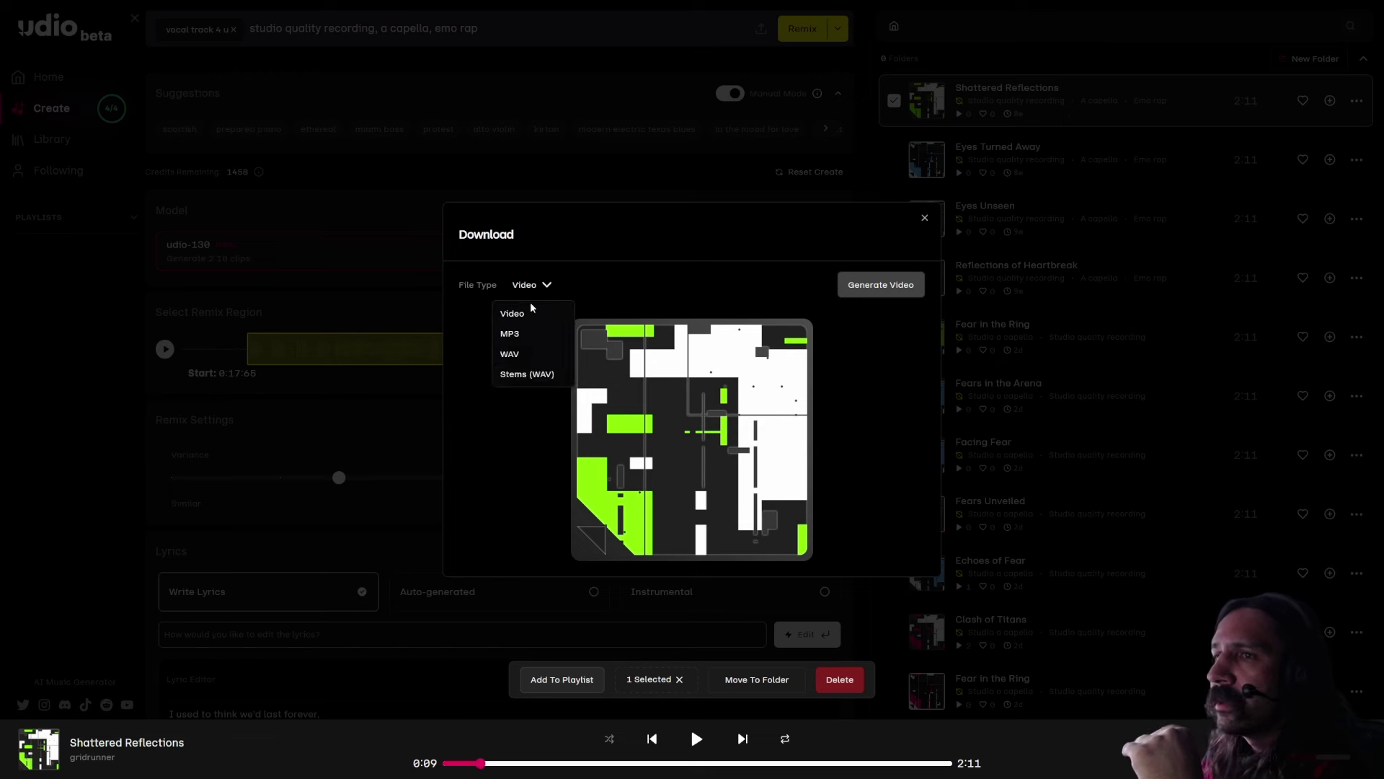
{"action": "left_click", "coordinate": [539, 379]}
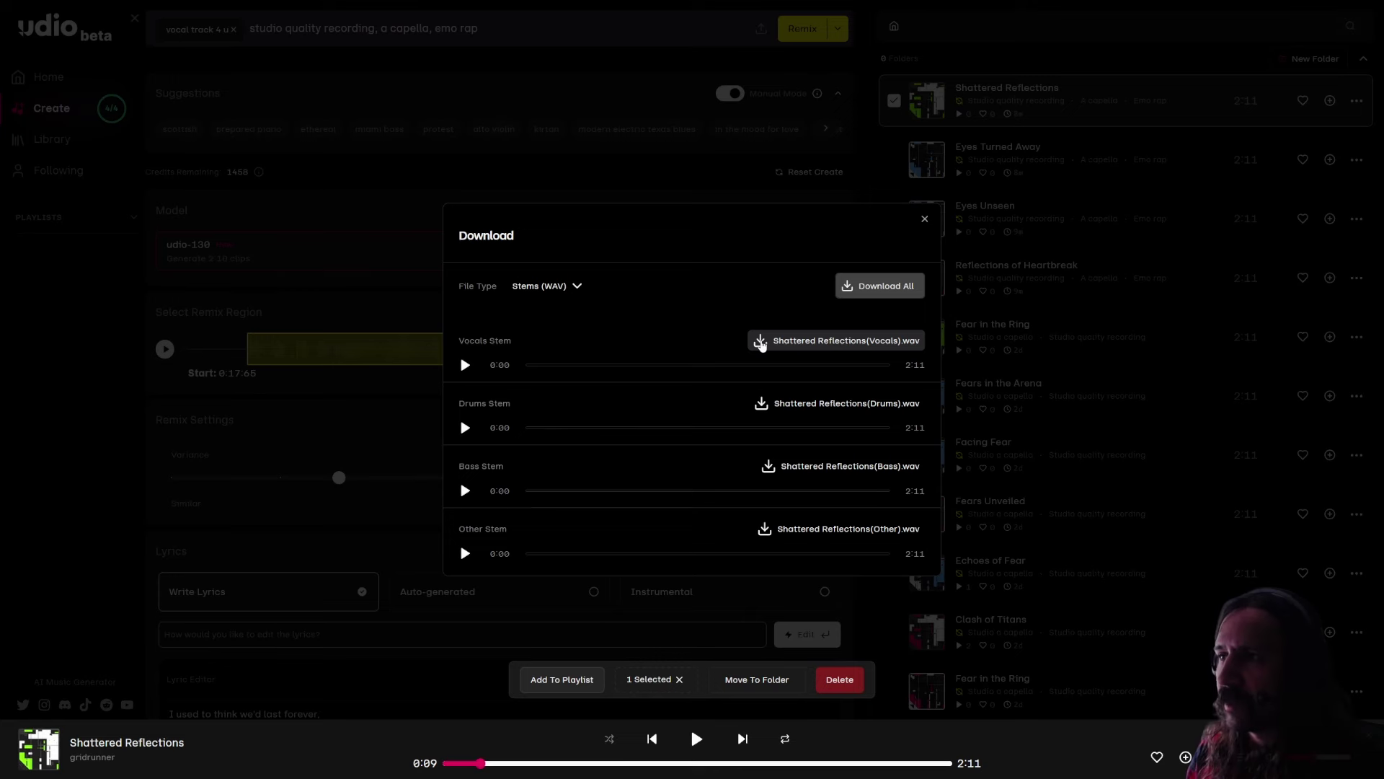
{"action": "left_click", "coordinate": [763, 344]}
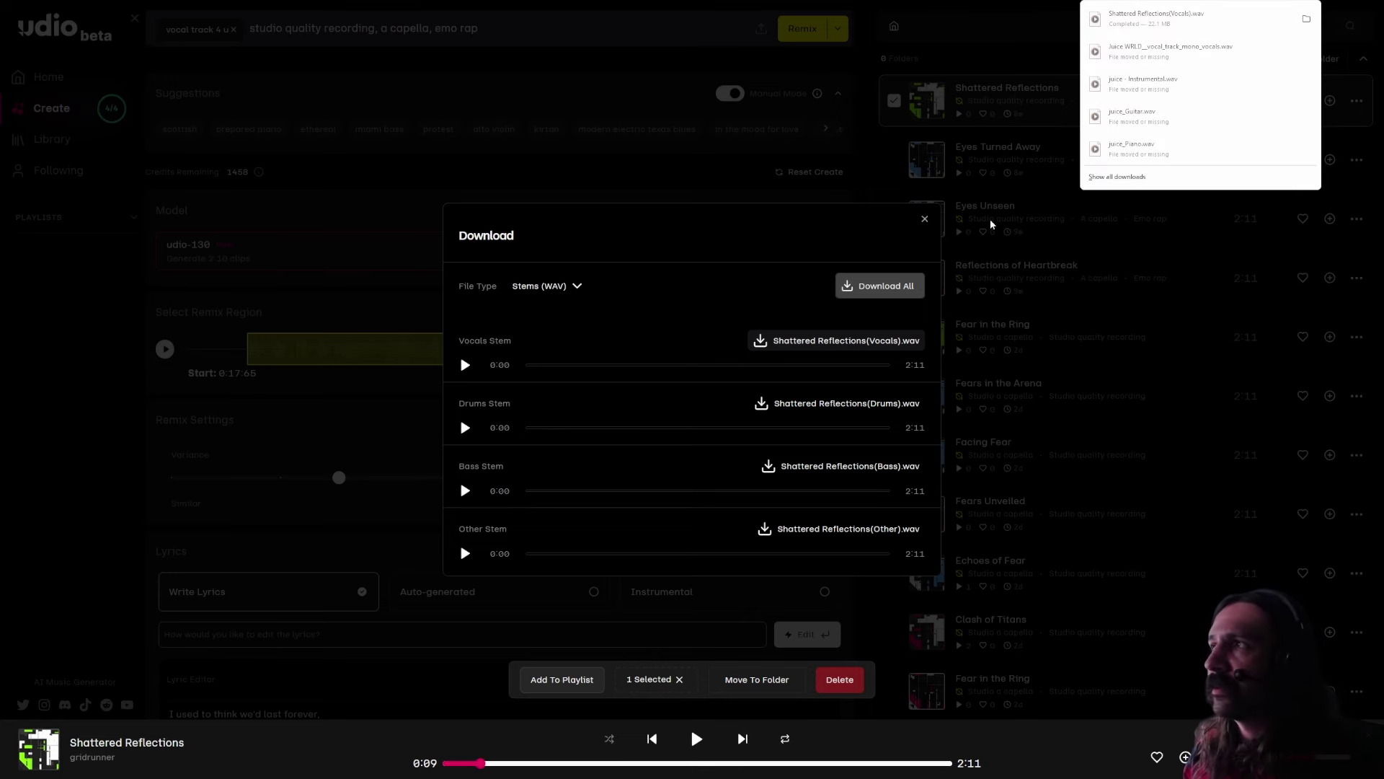
Switch to FL Studio and place Shattered Reflections(Vocals).wav on playlist Track 3, beneath the Juice WRLD vocal clip.
{"action": "left_click_drag", "start_coordinate": [618, 600], "coordinate": [630, 550]}
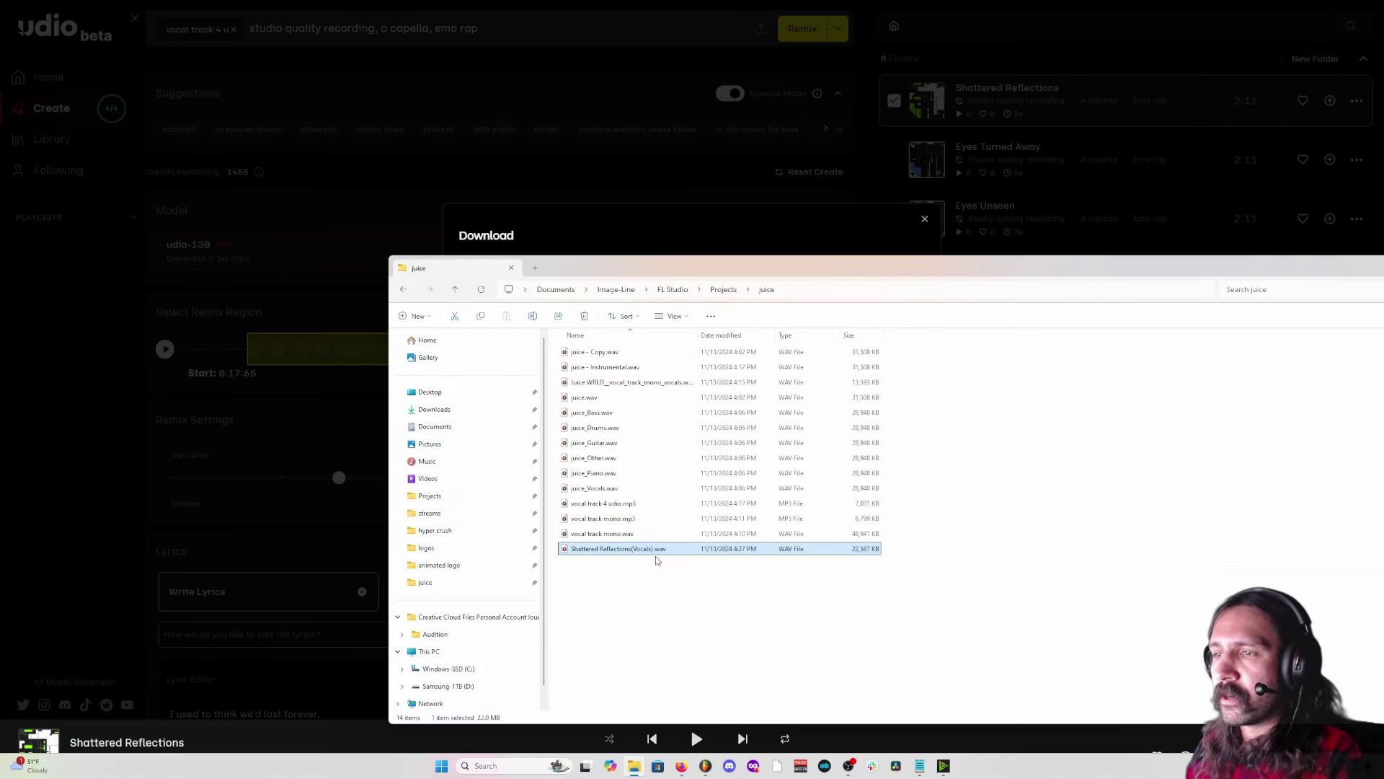
{"action": "key", "text": "alt+Tab"}
{"action": "key", "text": "alt+Tab"}
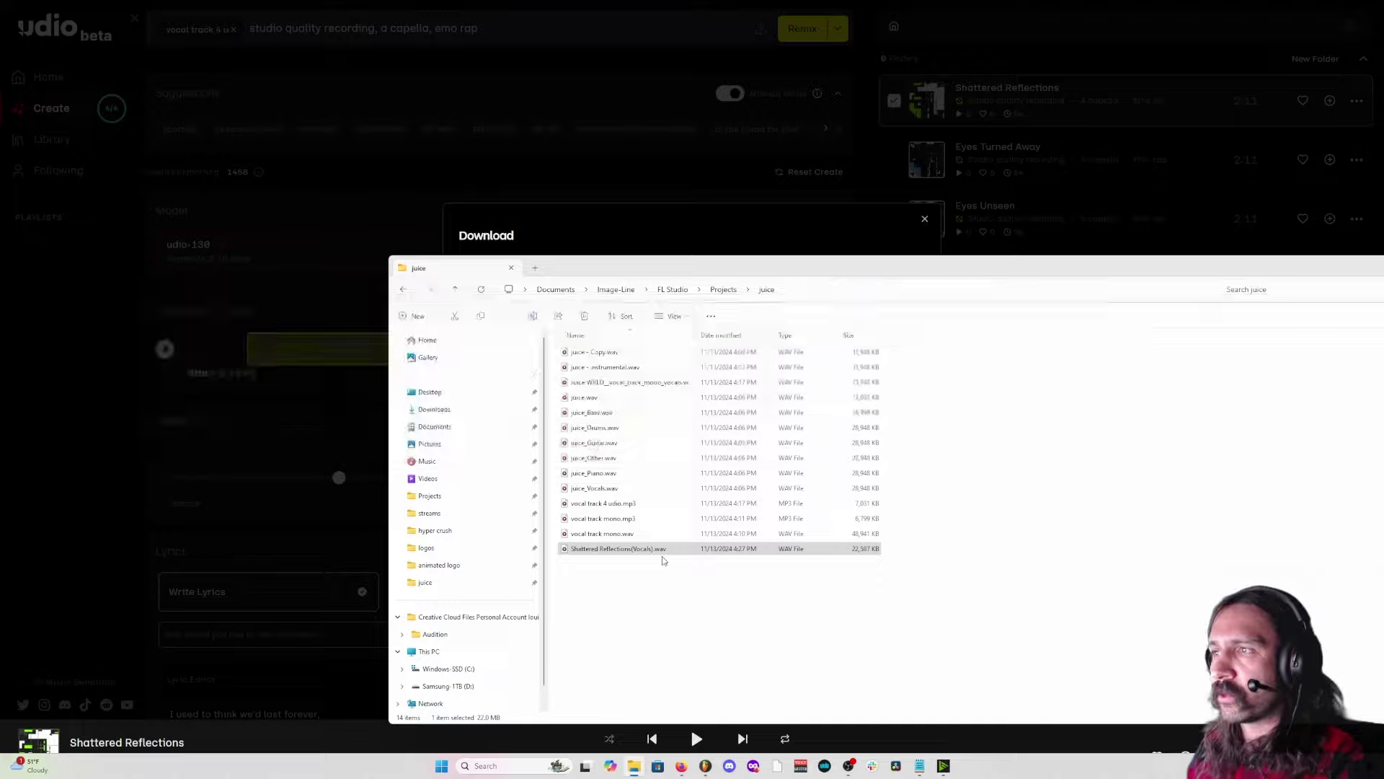
{"action": "scroll", "coordinate": [324, 485], "scroll_direction": "down", "scroll_amount": 10}
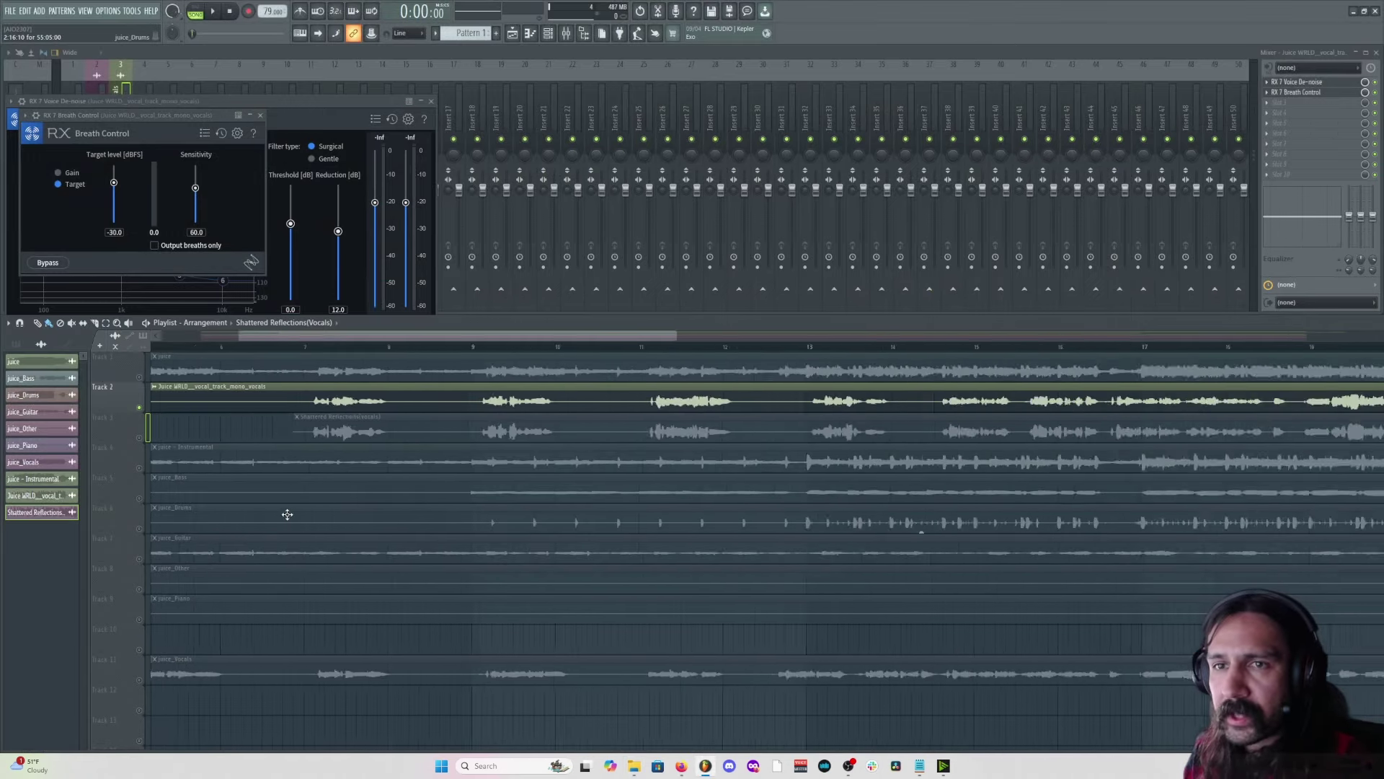
Solo the Shattered Reflections vocals, unmute the instrumental track, and play both together from bar 3.
{"action": "right_click", "coordinate": [140, 440]}
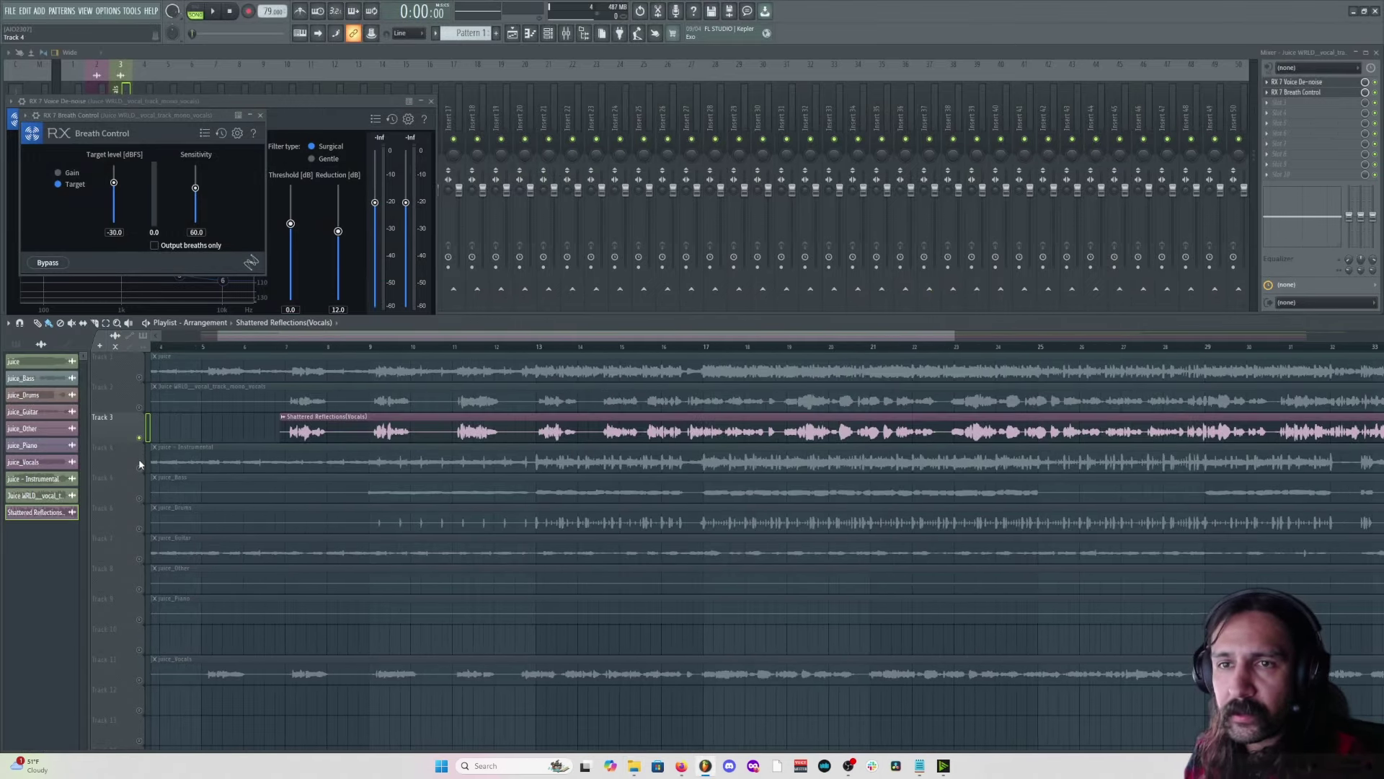
{"action": "left_click", "coordinate": [140, 464]}
{"action": "scroll", "coordinate": [207, 353], "scroll_direction": "down", "scroll_amount": 4}
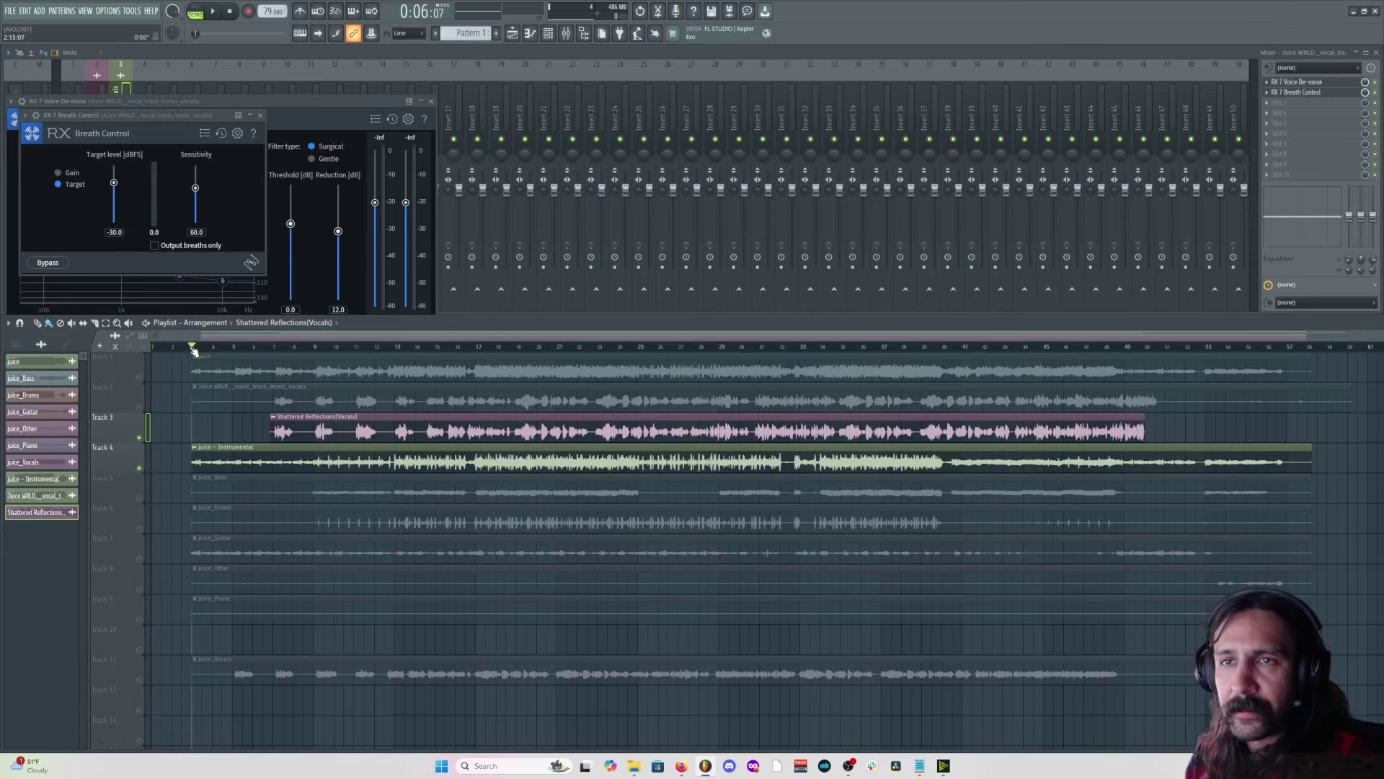
{"action": "key", "text": "space"}
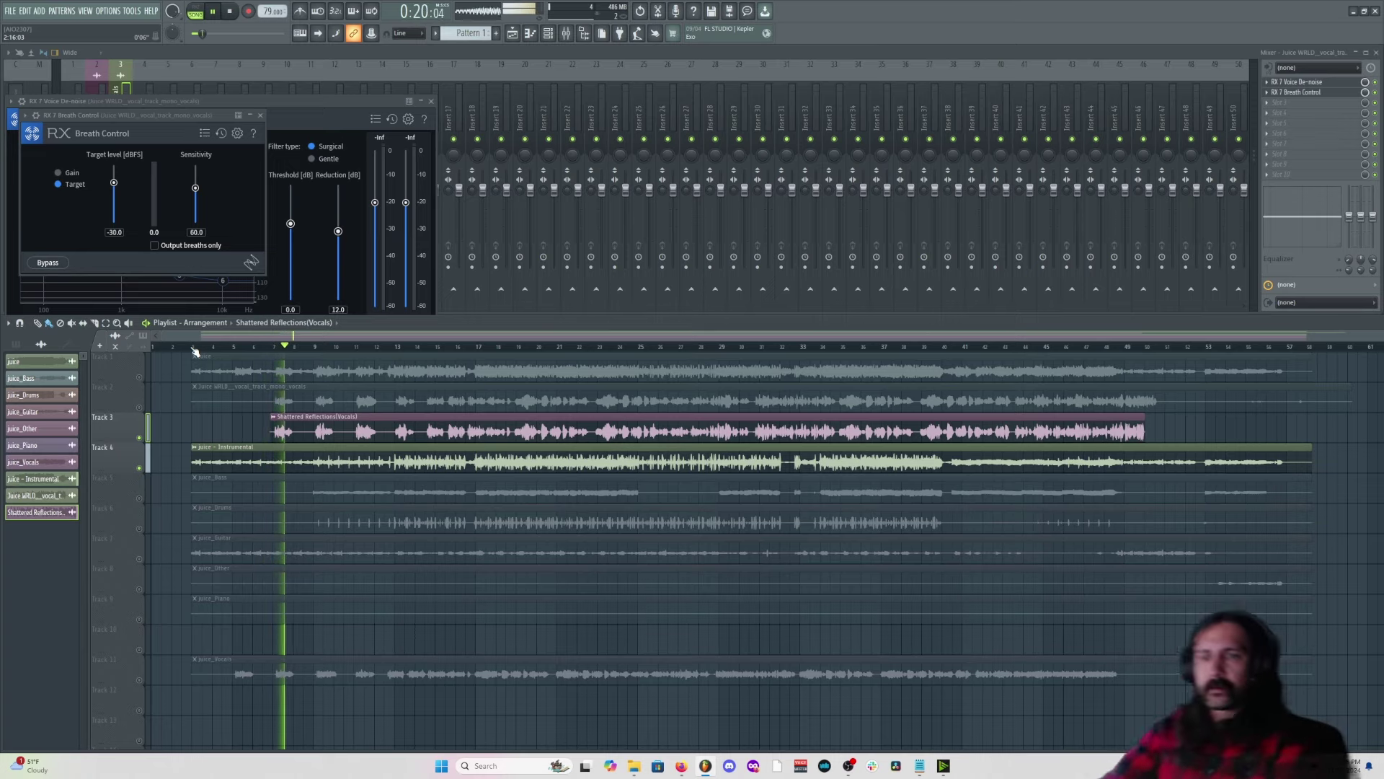
{"action": "key", "text": "space"}
Shift every clip below the original juice clip down by one playlist track.
{"action": "scroll", "coordinate": [216, 635], "scroll_direction": "up", "scroll_amount": 4}
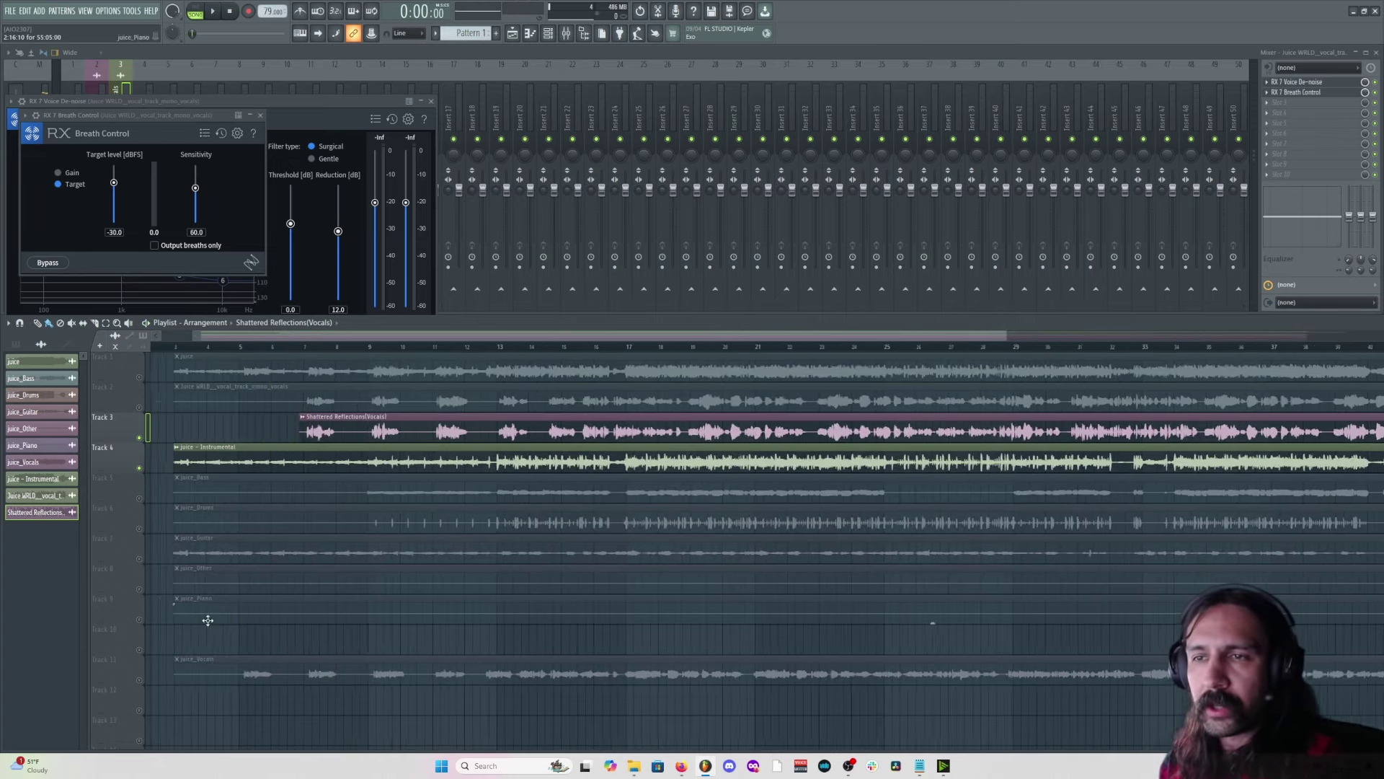
{"action": "scroll", "coordinate": [257, 599], "scroll_direction": "up", "scroll_amount": 2}
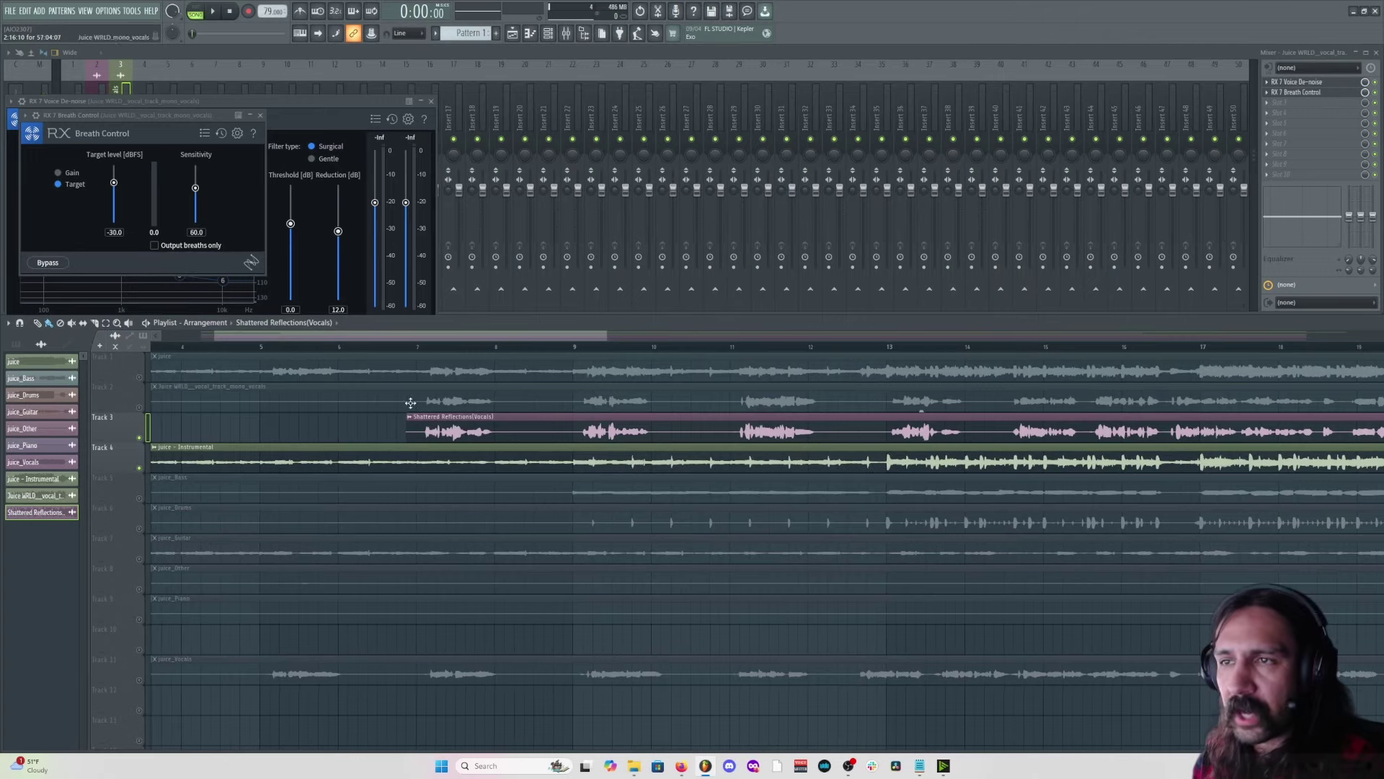
{"action": "scroll", "coordinate": [308, 470], "scroll_direction": "up", "scroll_amount": 1}
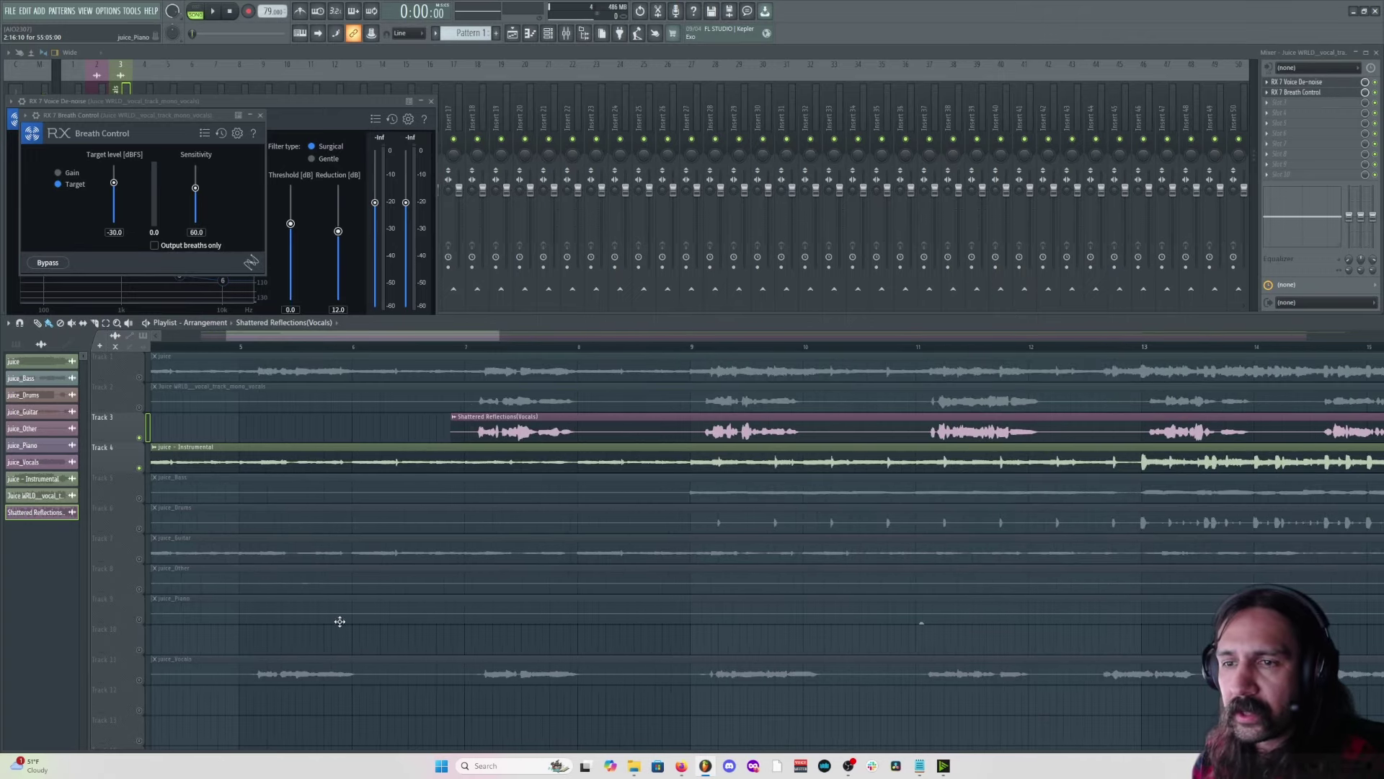
{"action": "scroll", "coordinate": [338, 577], "scroll_direction": "down", "scroll_amount": 3}
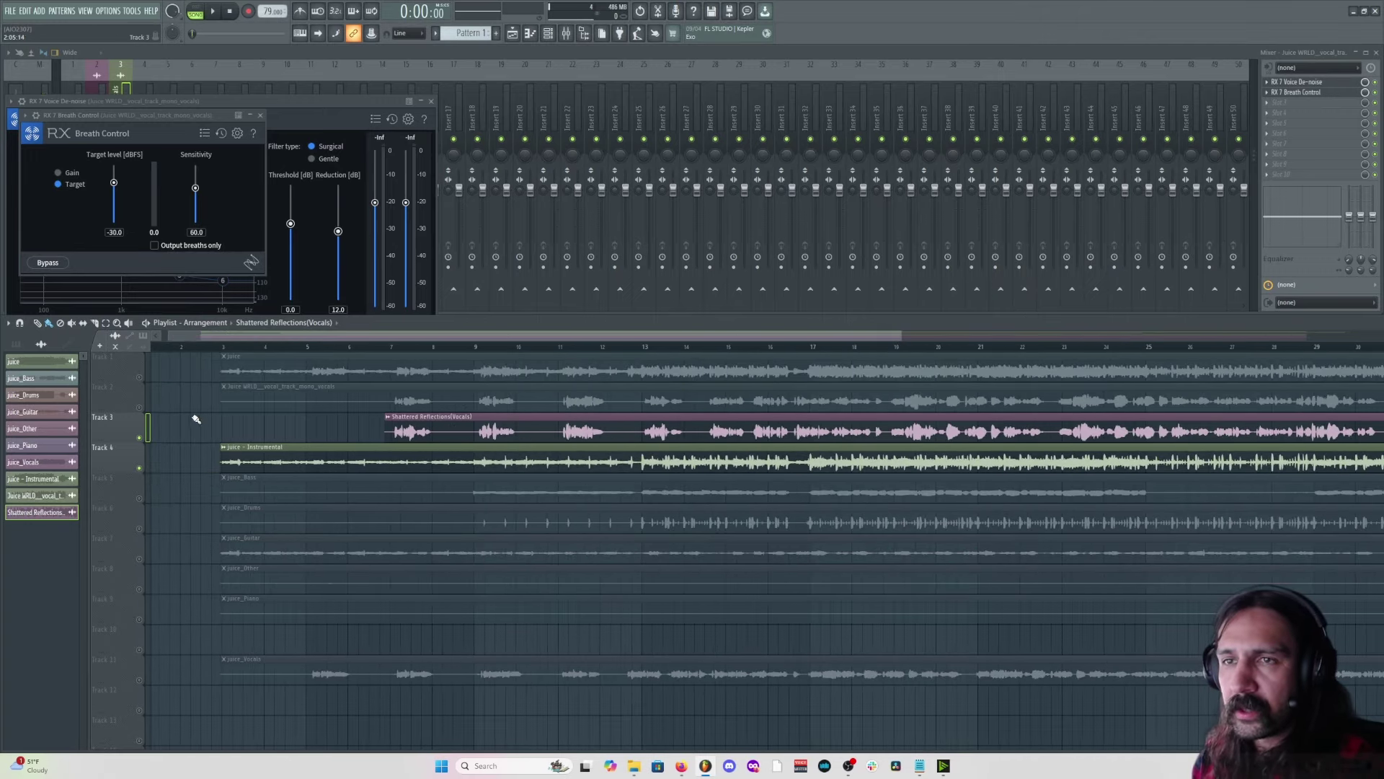
{"action": "left_click_drag", "start_coordinate": [189, 398], "coordinate": [610, 705]}
{"action": "key", "text": "shift+Down"}
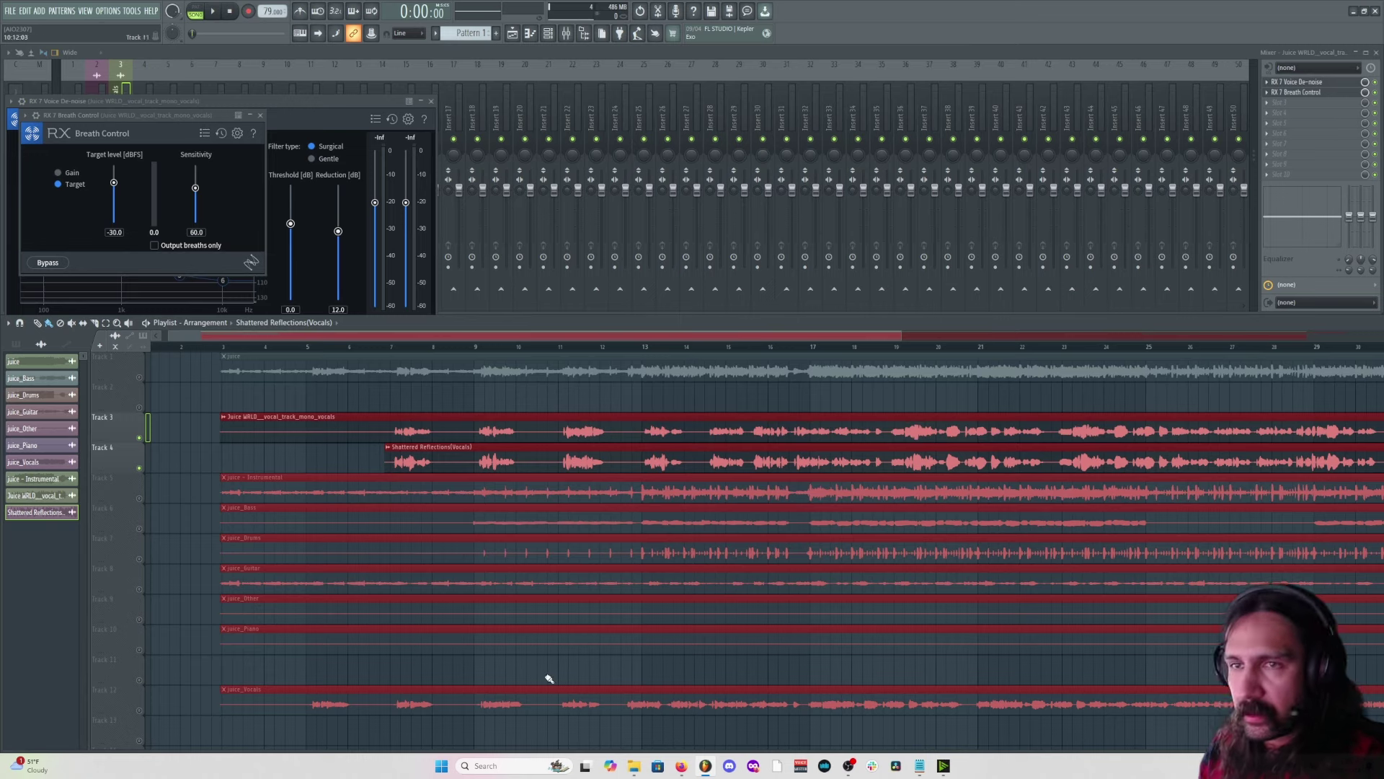
Move the juice_Vocals clip up to Track 2, directly above the Juice WRLD vocal clip.
{"action": "left_click", "coordinate": [201, 539]}
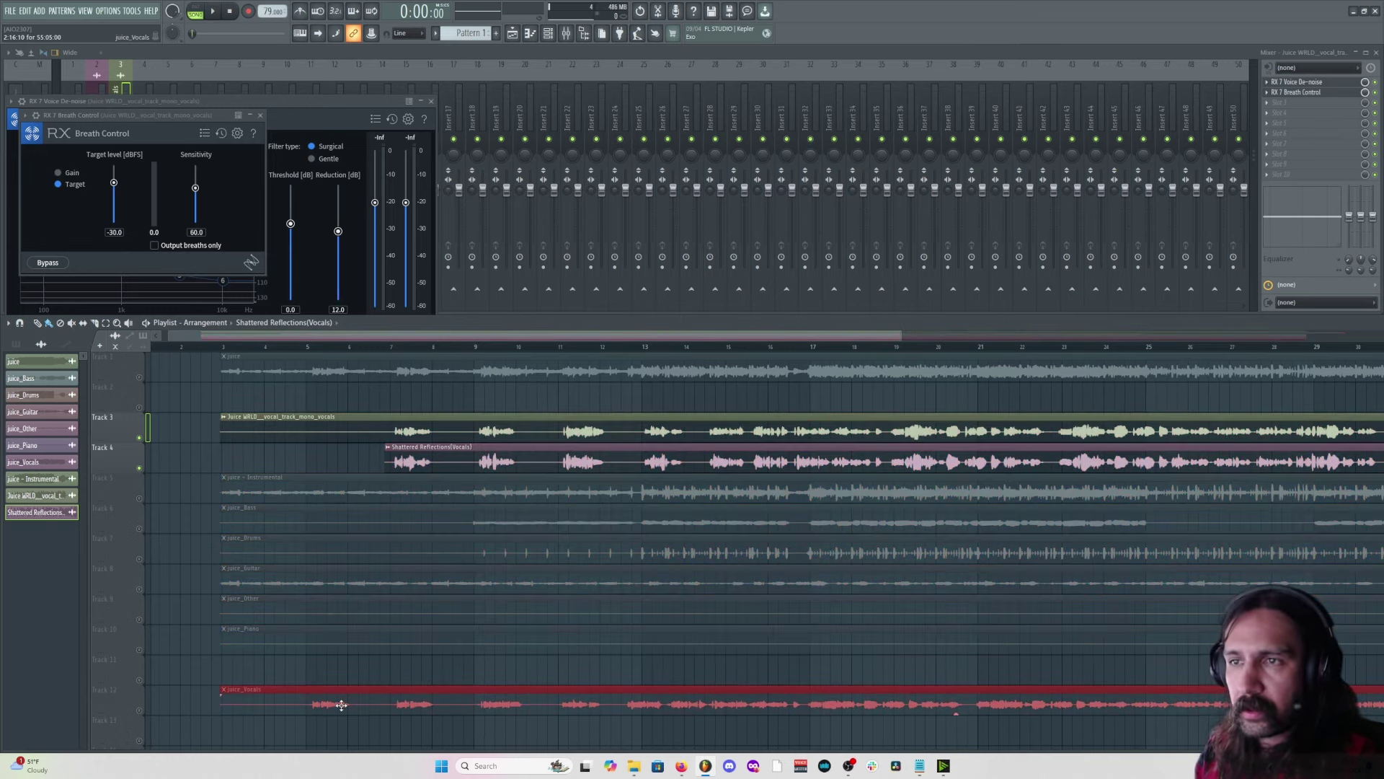
{"action": "key", "text": "shift+Up"}
{"action": "key", "text": "shift+Up"}
{"action": "key", "text": "shift+Up"}
{"action": "key", "text": "shift+Up"}
{"action": "key", "text": "shift+Up"}
{"action": "key", "text": "shift+Up"}
{"action": "key", "text": "shift+Up"}
{"action": "key", "text": "shift+Up"}
{"action": "key", "text": "shift+Up"}
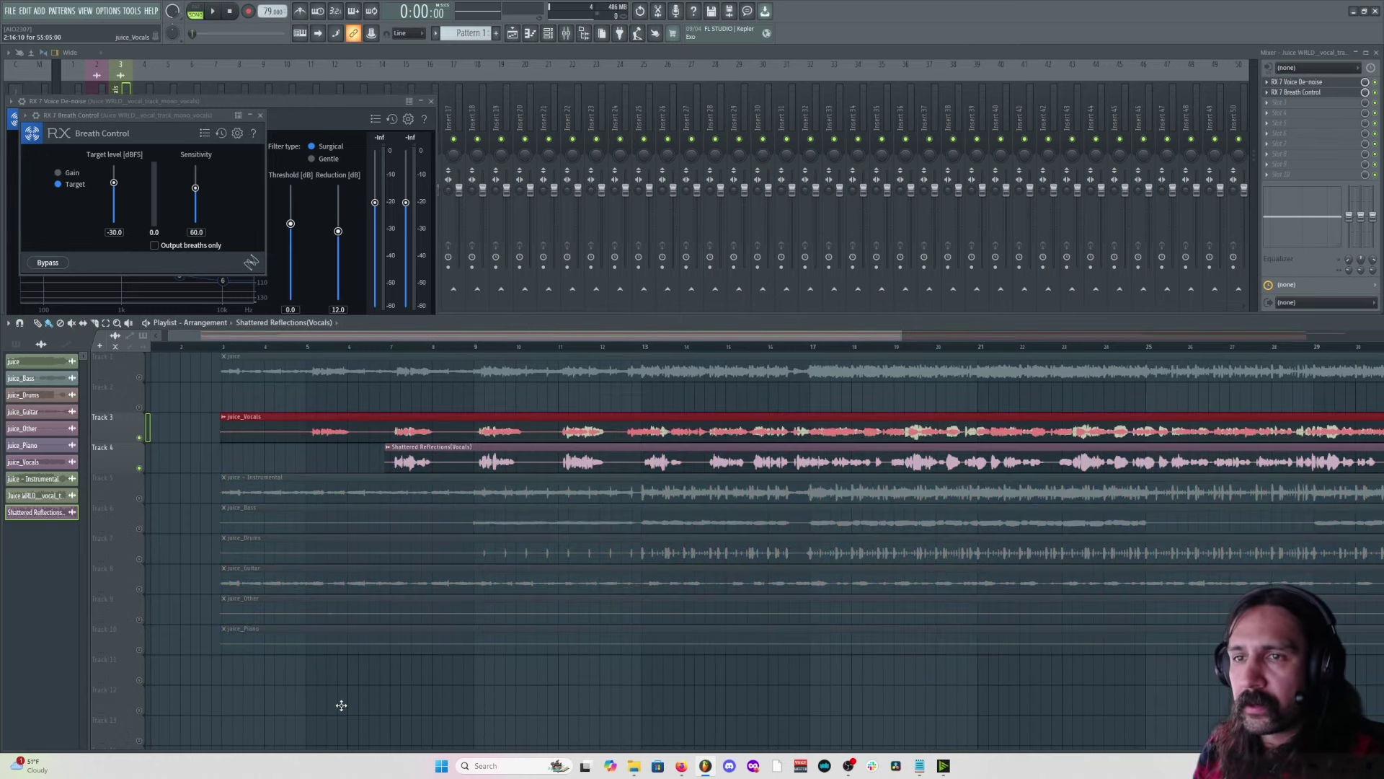
{"action": "key", "text": "shift+Up"}
Shift the Juice WRLD and Shattered Reflections vocal clips earlier together so their first phrase aligns with juice_Vocals just after bar 5.
{"action": "scroll", "coordinate": [306, 490], "scroll_direction": "up", "scroll_amount": 4, "text": "ctrl"}
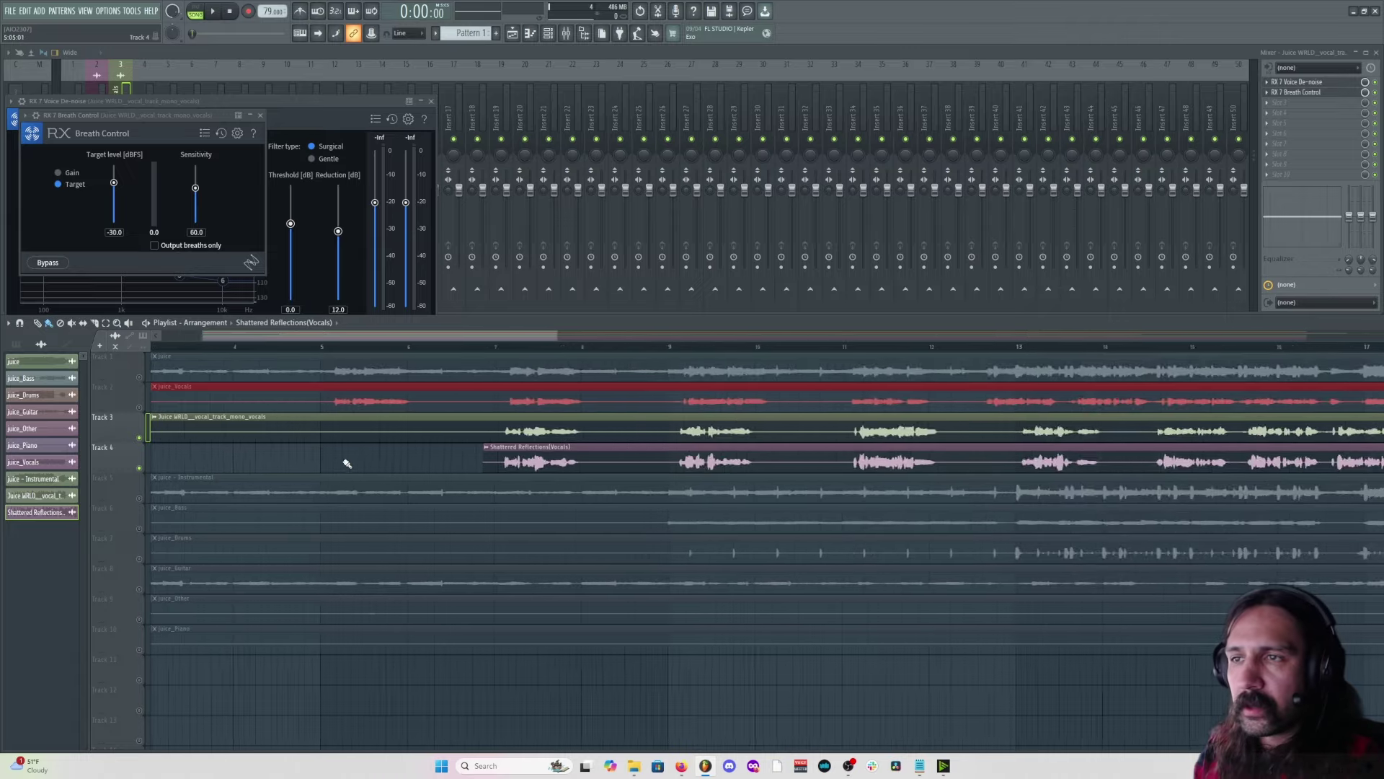
{"action": "left_click_drag", "start_coordinate": [449, 465], "coordinate": [545, 450]}
{"action": "scroll", "coordinate": [399, 416], "scroll_direction": "up", "scroll_amount": 2, "text": "ctrl"}
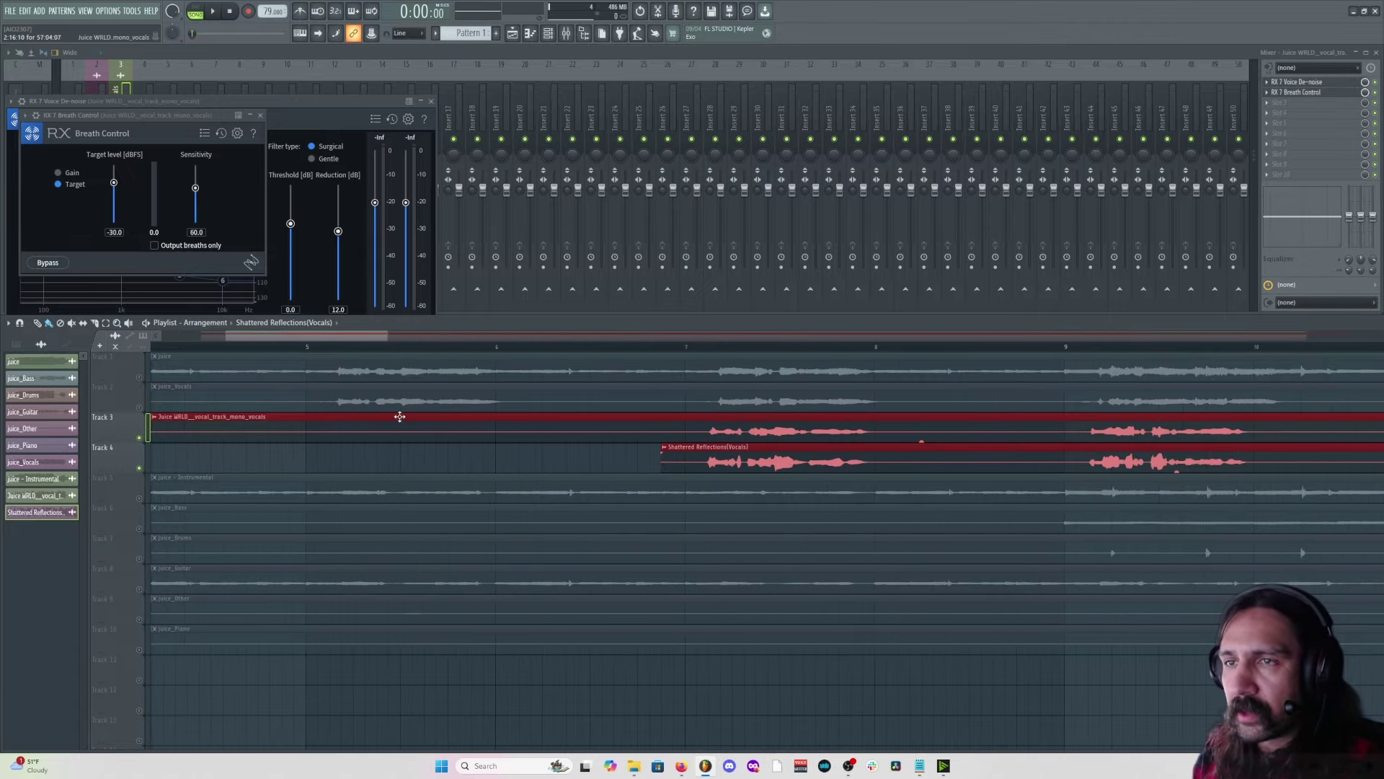
{"action": "scroll", "coordinate": [259, 425], "scroll_direction": "right", "scroll_amount": 3}
{"action": "scroll", "coordinate": [320, 443], "scroll_direction": "up", "scroll_amount": 3, "text": "ctrl"}
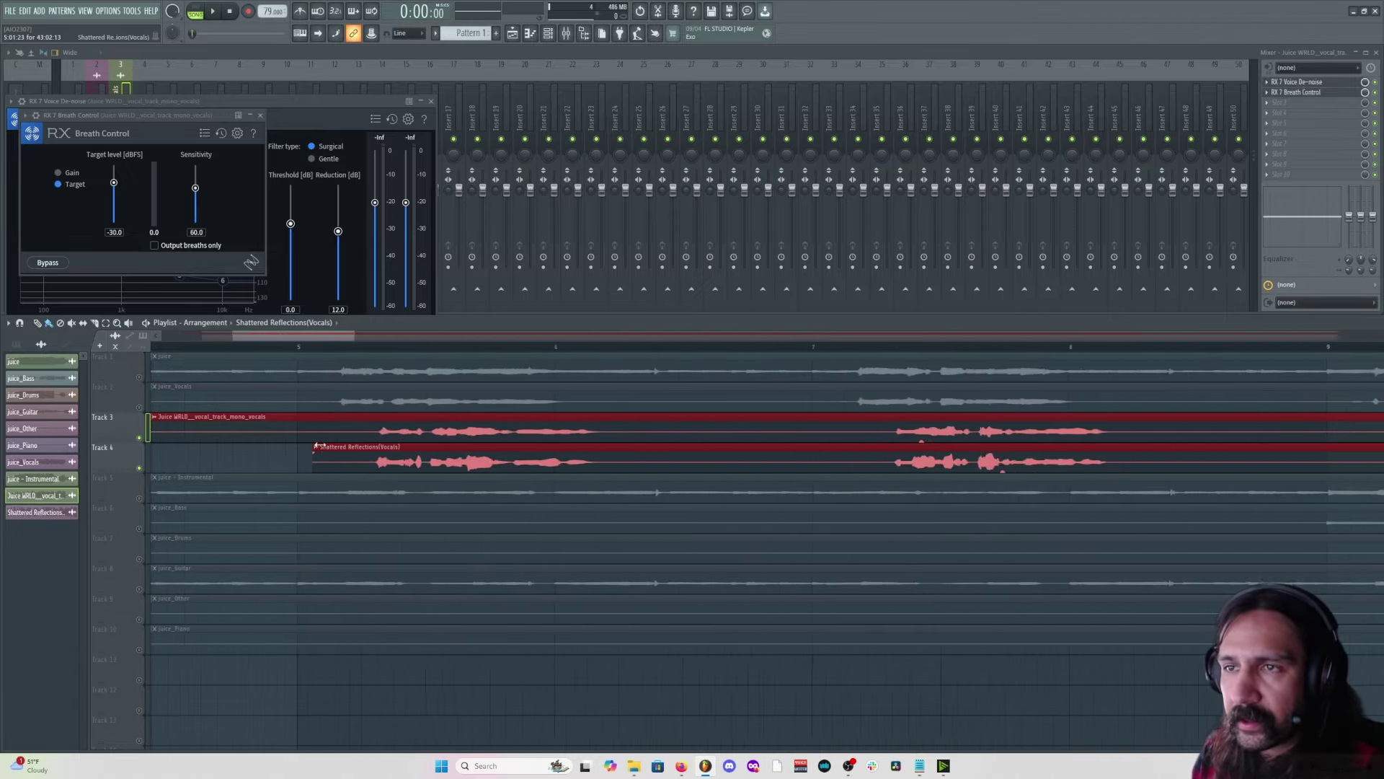
{"action": "scroll", "coordinate": [320, 444], "scroll_direction": "up", "scroll_amount": 1, "text": "ctrl"}
{"action": "left_click_drag", "start_coordinate": [447, 438], "coordinate": [371, 438]}
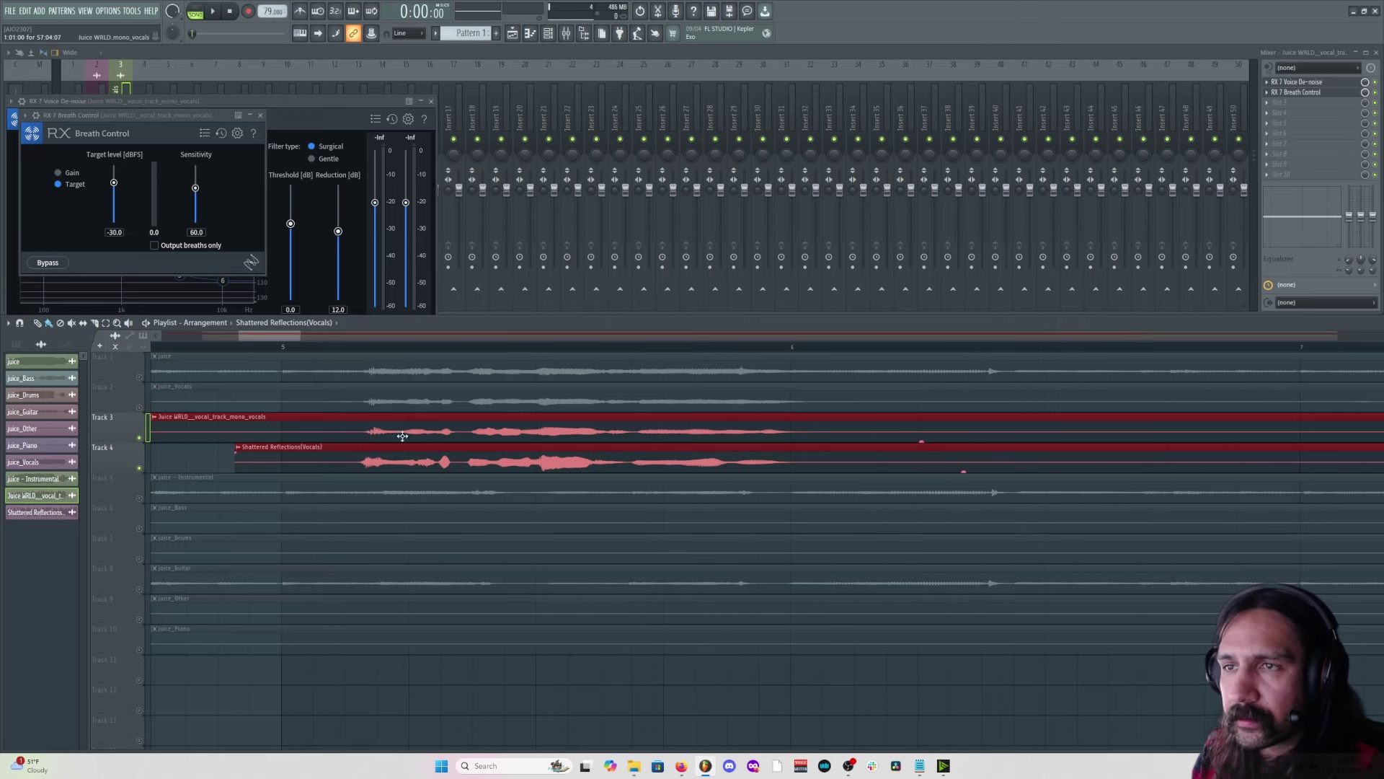
{"action": "scroll", "coordinate": [399, 432], "scroll_direction": "up", "scroll_amount": 2, "text": "ctrl"}
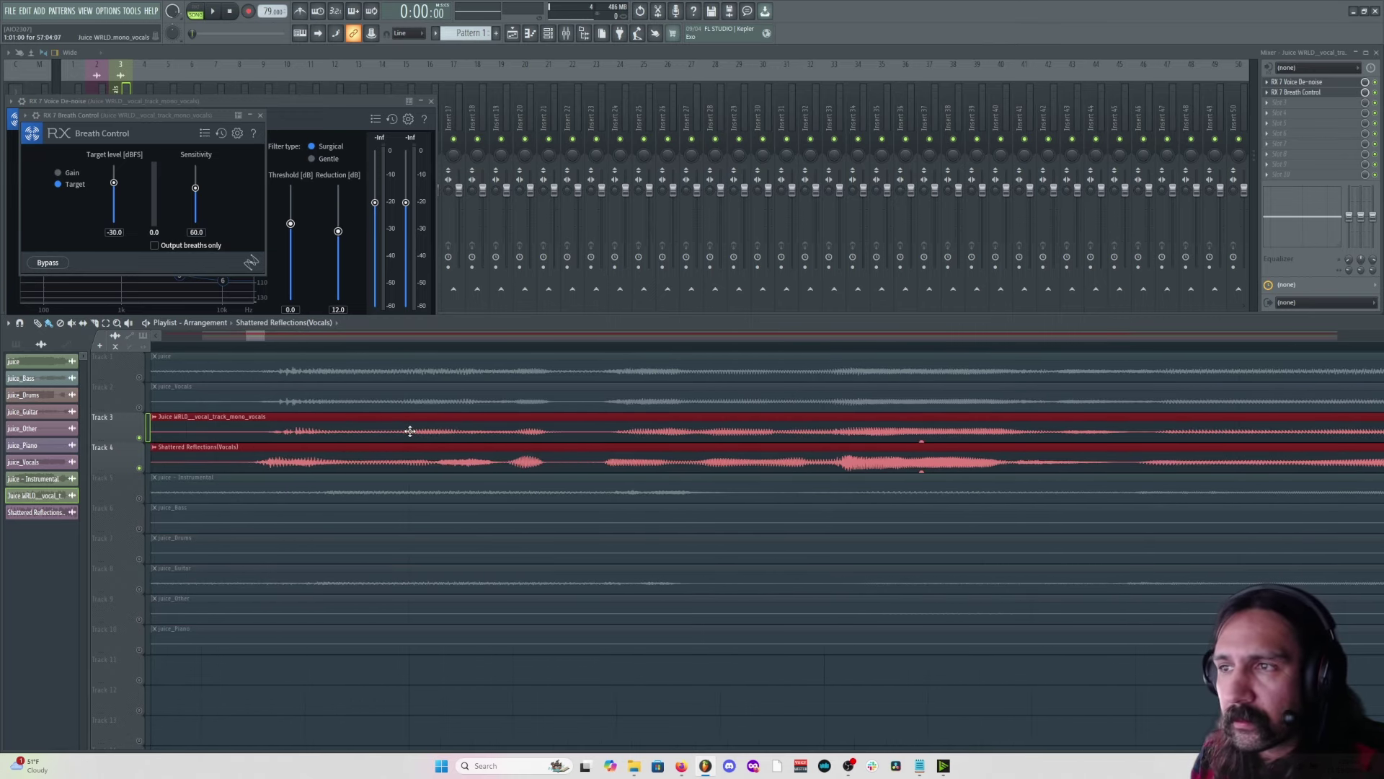
{"action": "left_click", "coordinate": [295, 685]}
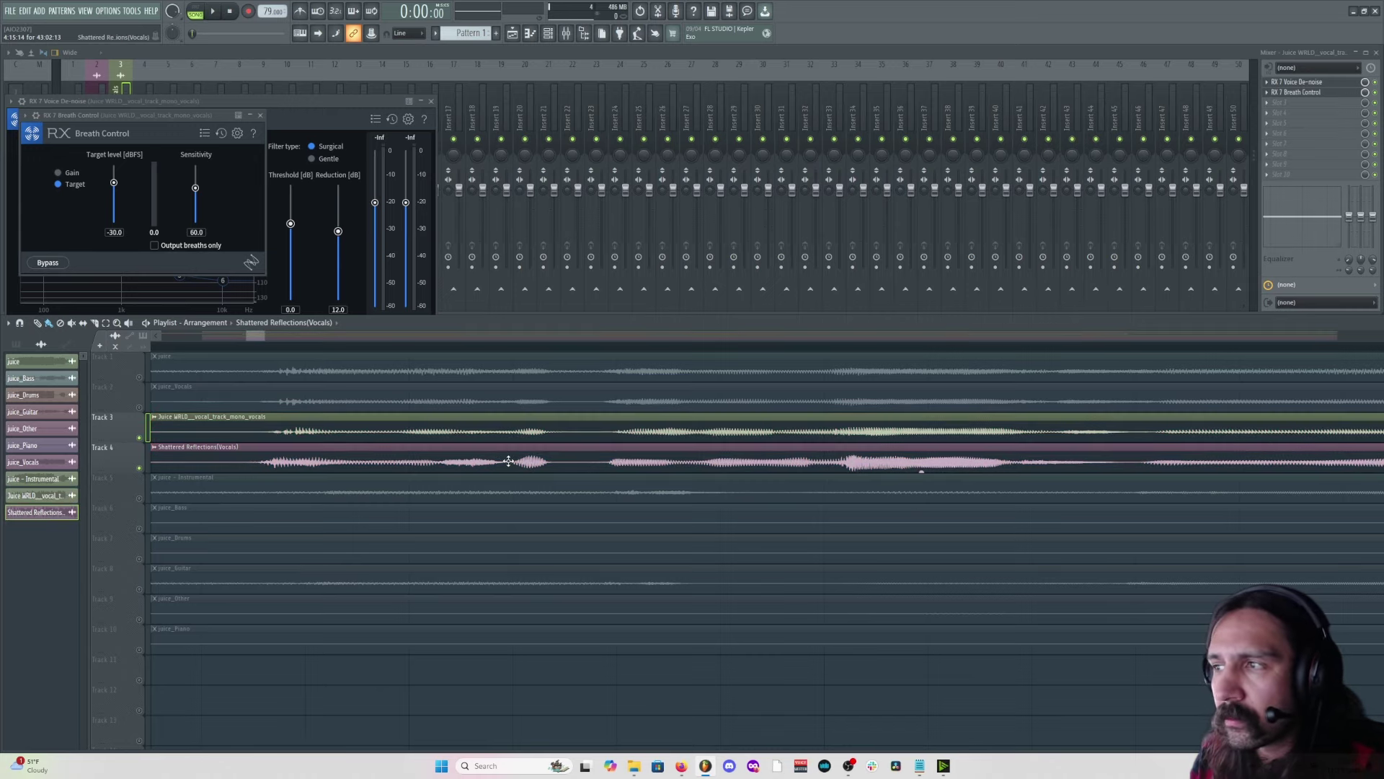
Solo the instrumental on Track 5, unmute the Shattered Reflections vocals, and play the realigned mix from bar 3.
{"action": "scroll", "coordinate": [503, 465], "scroll_direction": "down", "scroll_amount": 2, "text": "ctrl"}
{"action": "scroll", "coordinate": [503, 469], "scroll_direction": "down", "scroll_amount": 6, "text": "ctrl"}
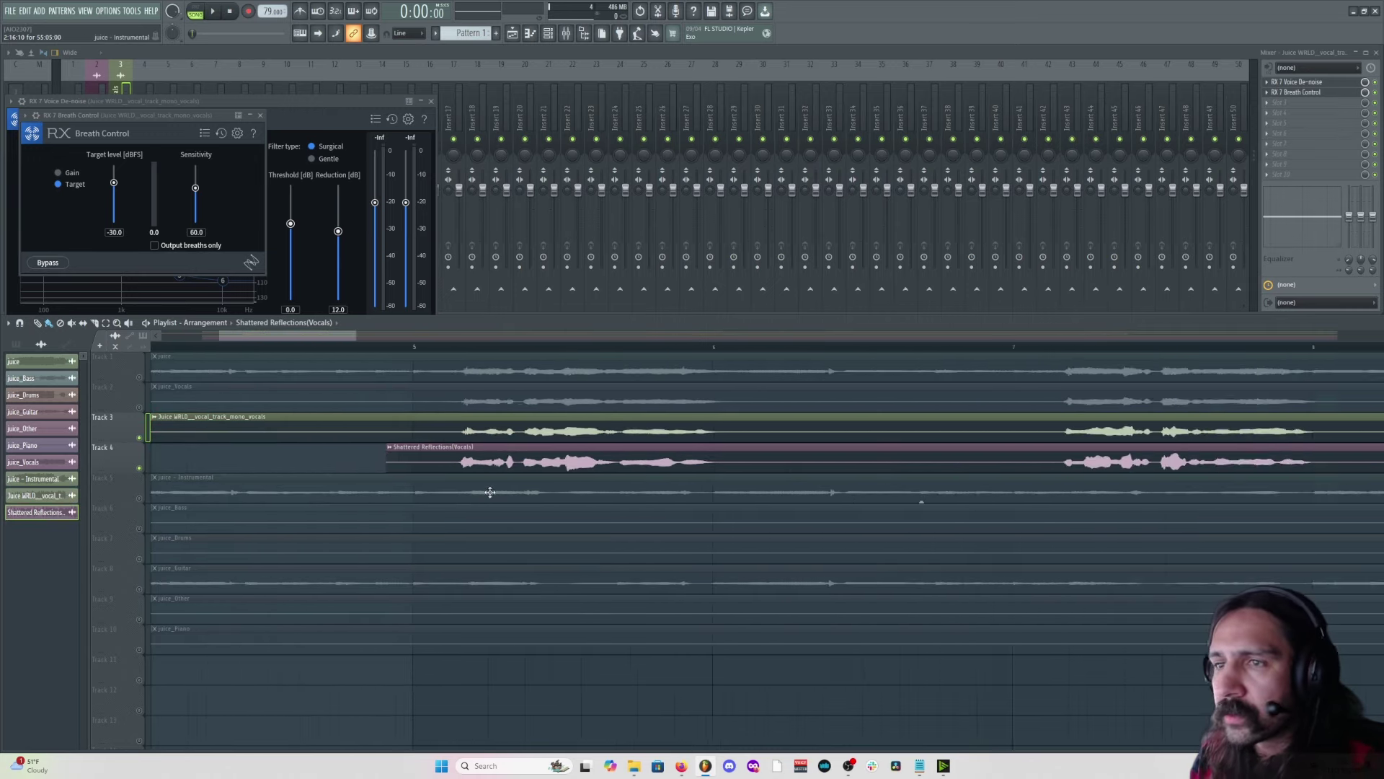
{"action": "right_click", "coordinate": [140, 495]}
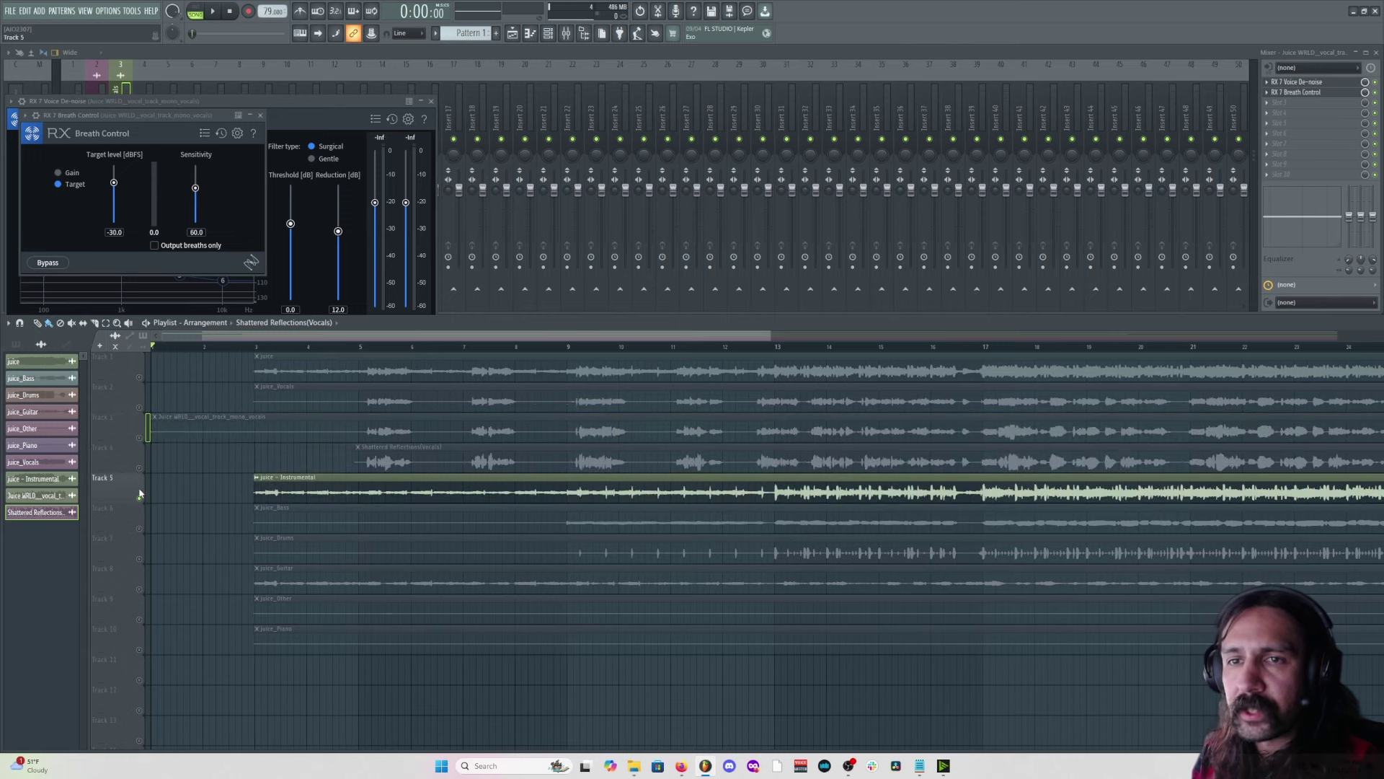
{"action": "left_click", "coordinate": [142, 469]}
{"action": "left_click", "coordinate": [257, 347]}
{"action": "key", "text": "space"}
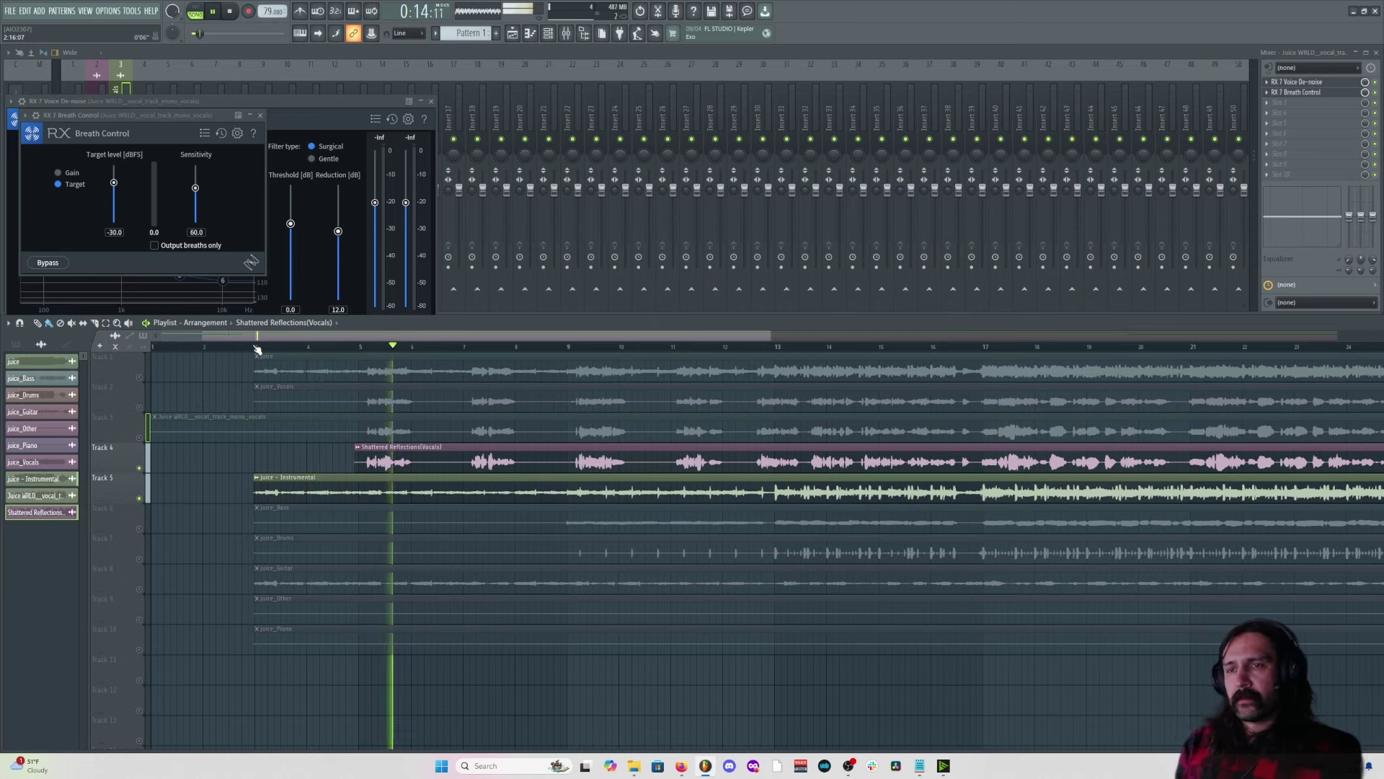
{"action": "scroll", "coordinate": [325, 464], "scroll_direction": "up", "scroll_amount": 8}
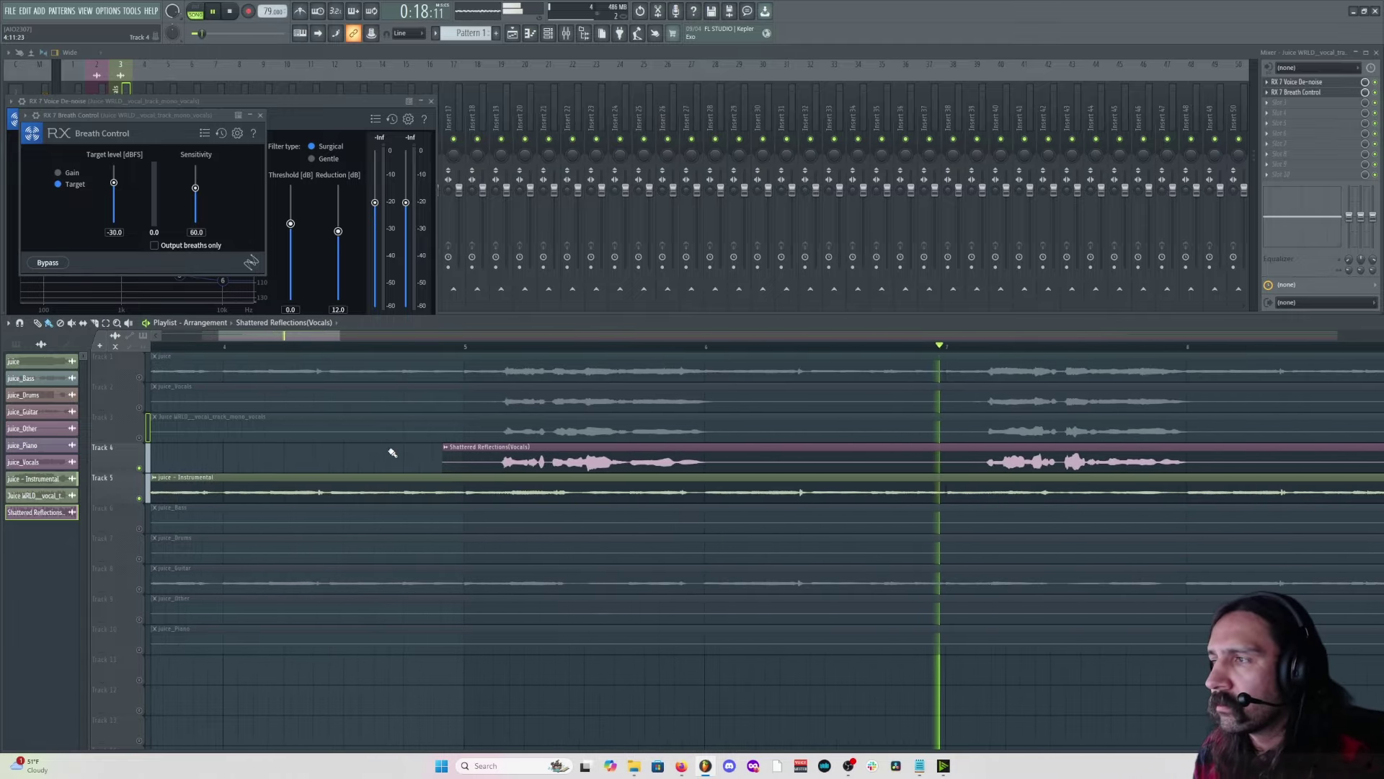
{"action": "scroll", "coordinate": [403, 453], "scroll_direction": "up", "scroll_amount": 2}
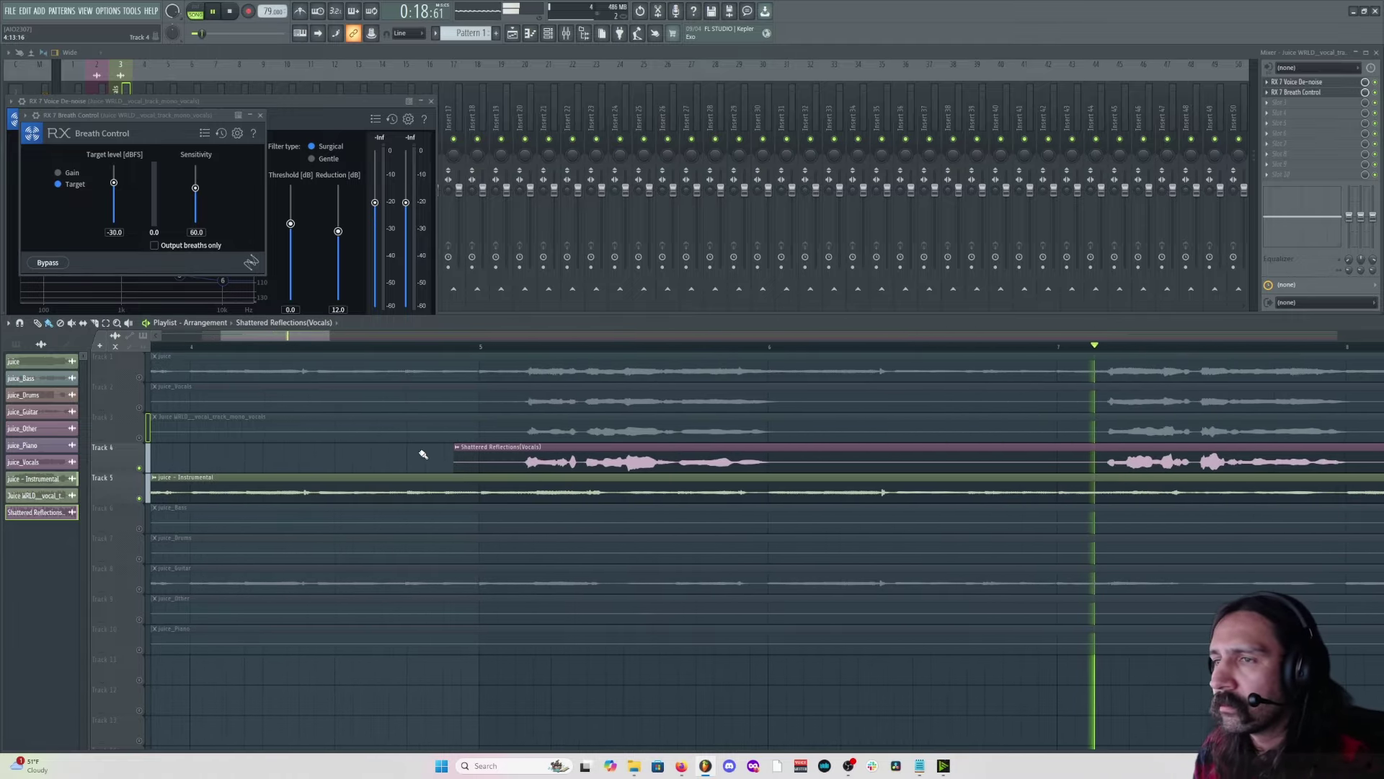
{"action": "scroll", "coordinate": [447, 452], "scroll_direction": "down", "scroll_amount": 7}
Stop playback and route the Shattered Reflections vocal clip to the free mixer track 4.
{"action": "double_click", "coordinate": [462, 447]}
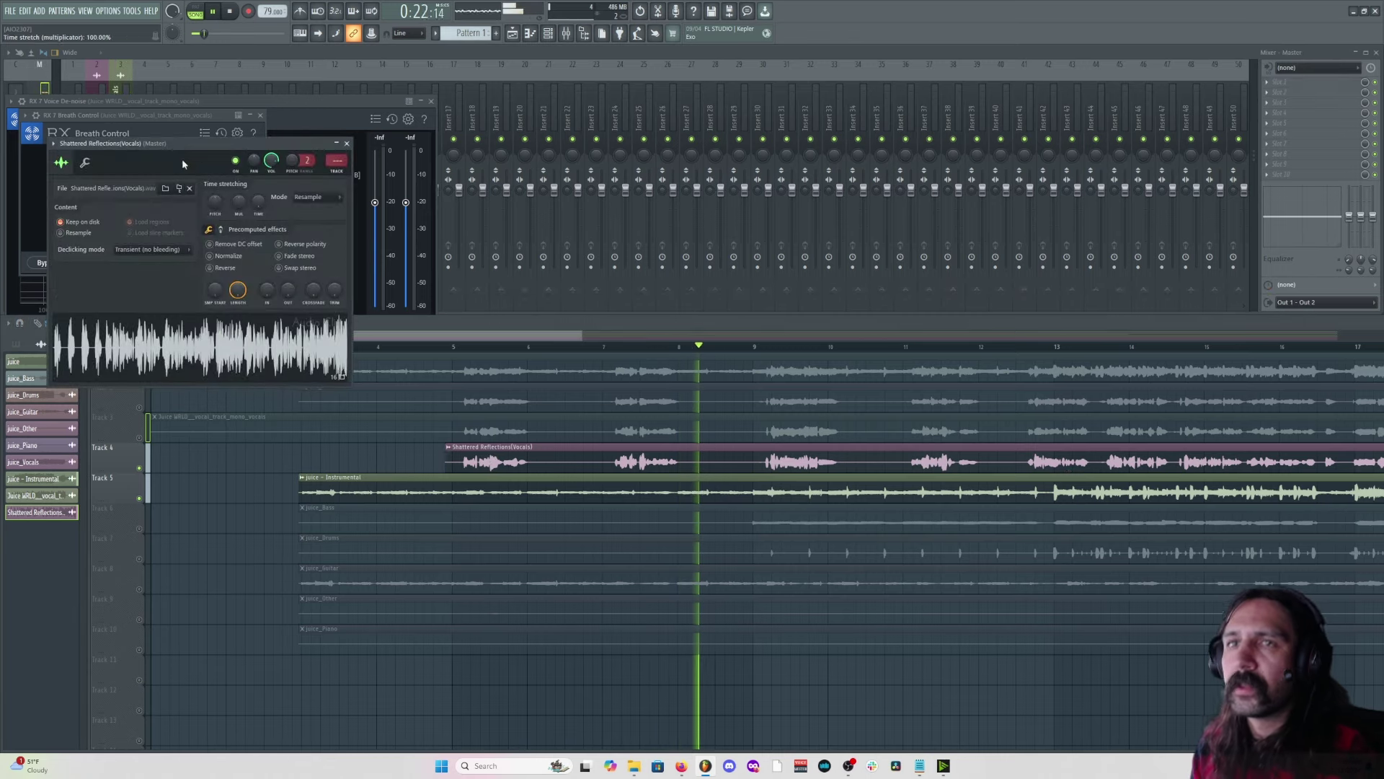
{"action": "key", "text": "space"}
{"action": "left_click", "coordinate": [54, 144]}
{"action": "left_click", "coordinate": [203, 180]}
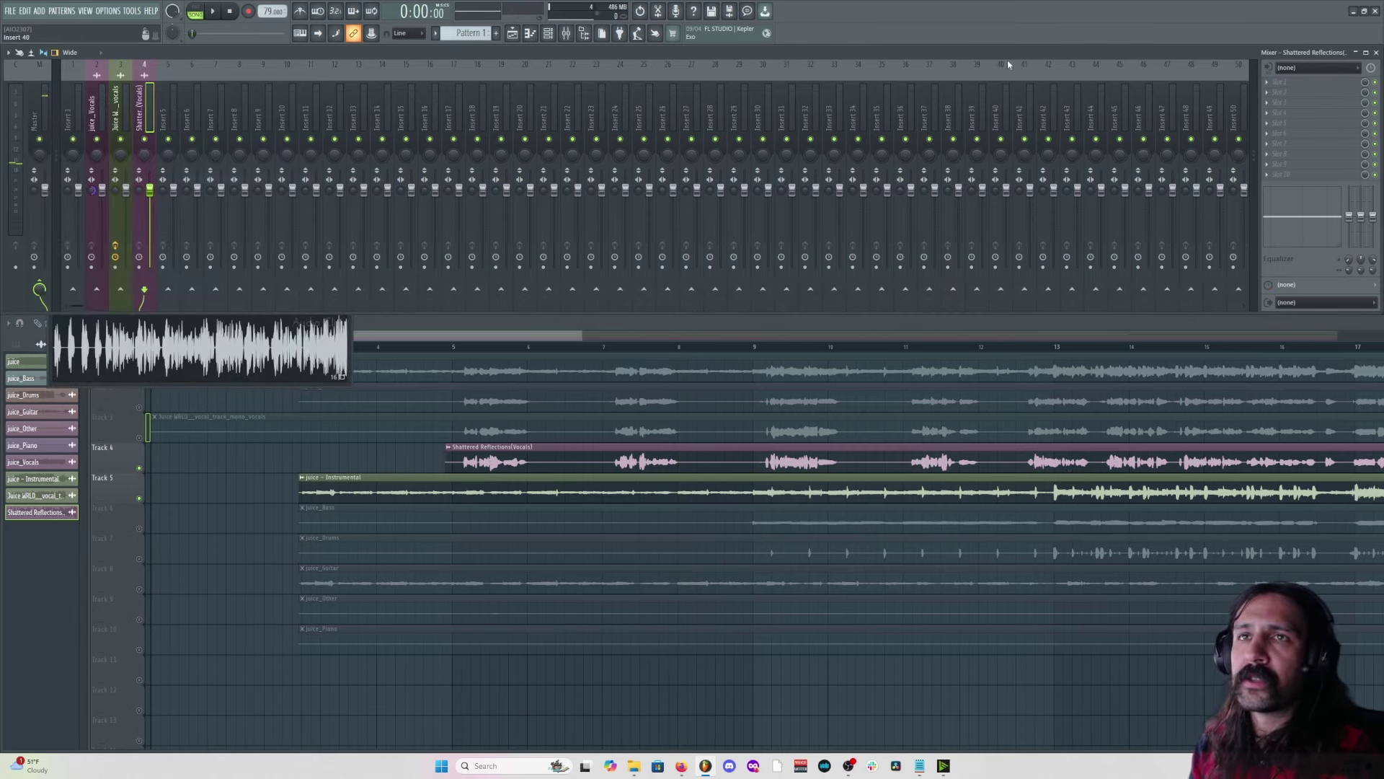
Add Fruity Limiter to the first effect slot of the Shattered Reflections mixer track and set the playback position to bar 5.
{"action": "left_click", "coordinate": [1270, 83]}
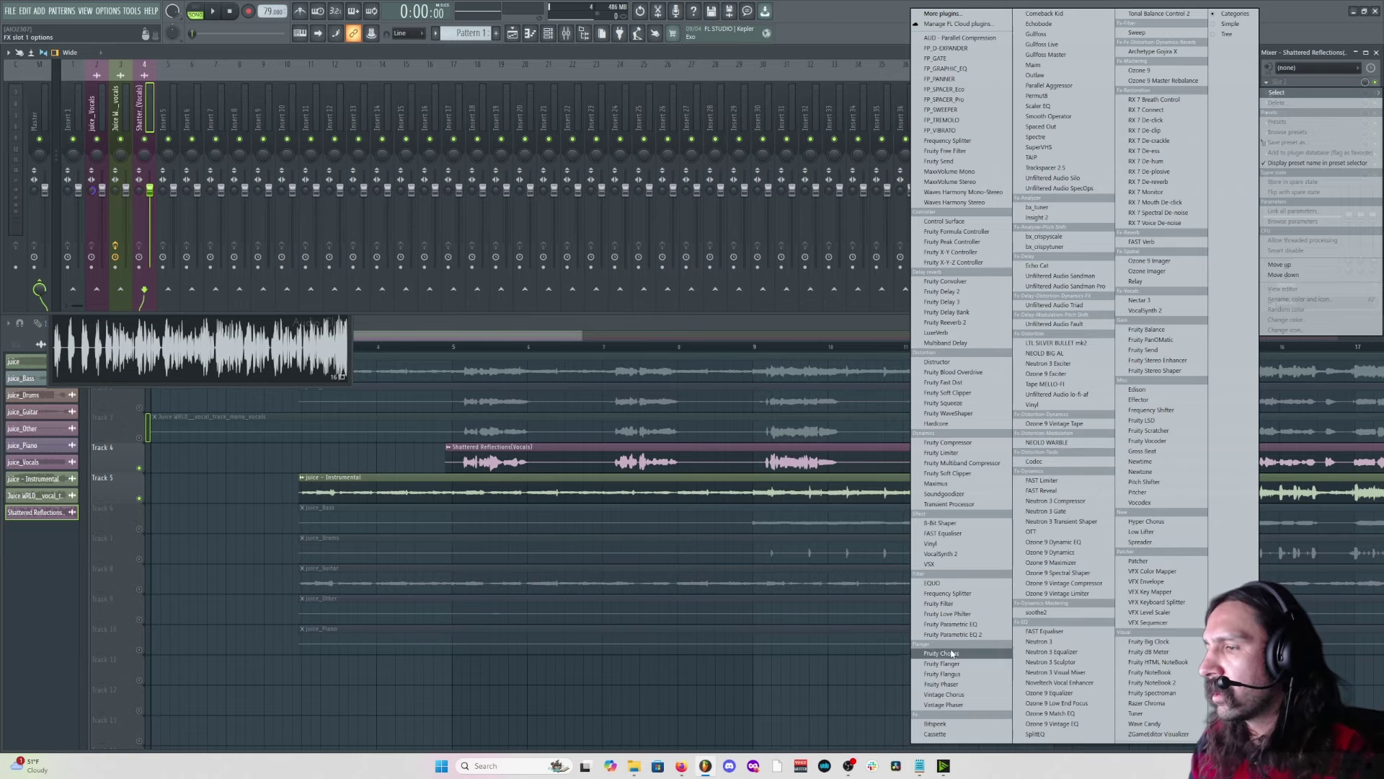
{"action": "left_click", "coordinate": [951, 453]}
{"action": "left_click", "coordinate": [453, 347]}
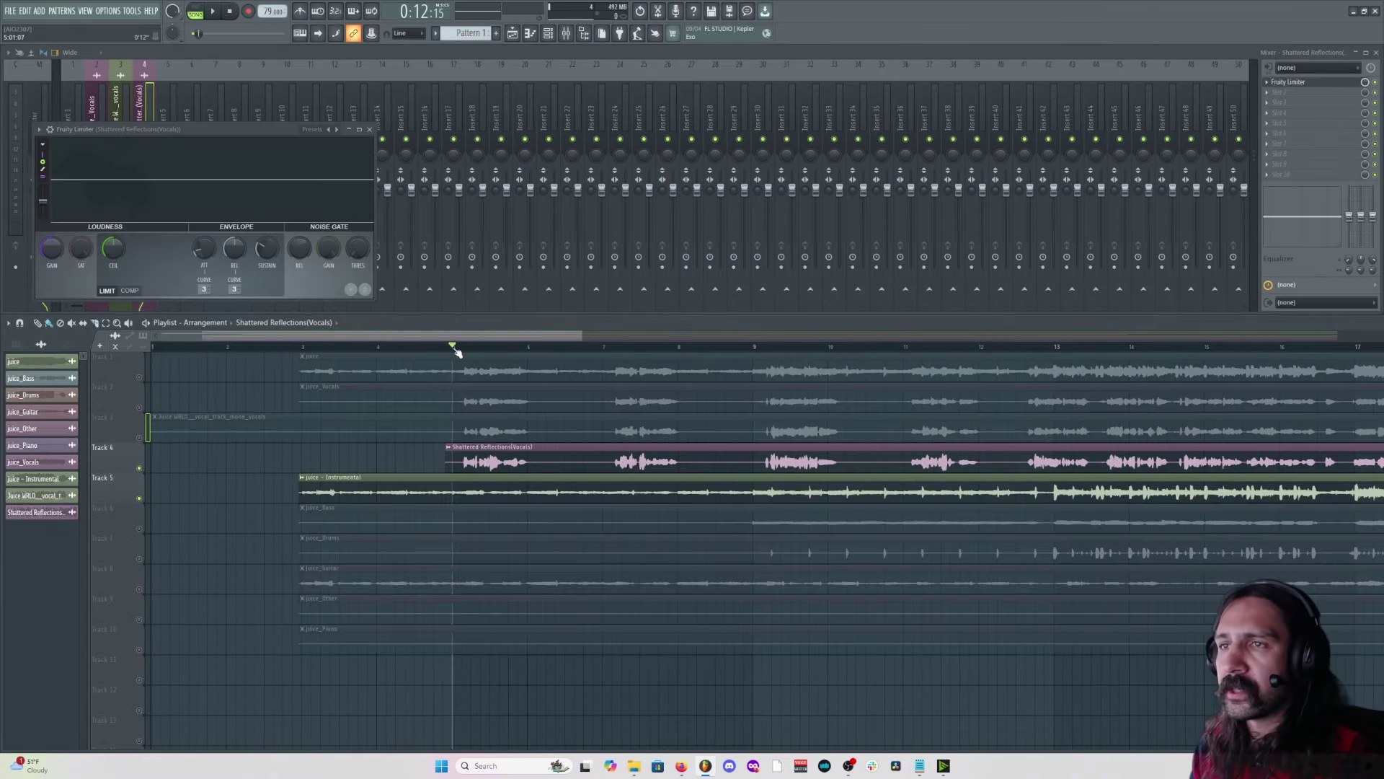
During playback, switch Fruity Limiter to compressor mode, lower its threshold to about -16.5 dB and raise the compression ratio.
{"action": "key", "text": "space"}
{"action": "left_click", "coordinate": [130, 290]}
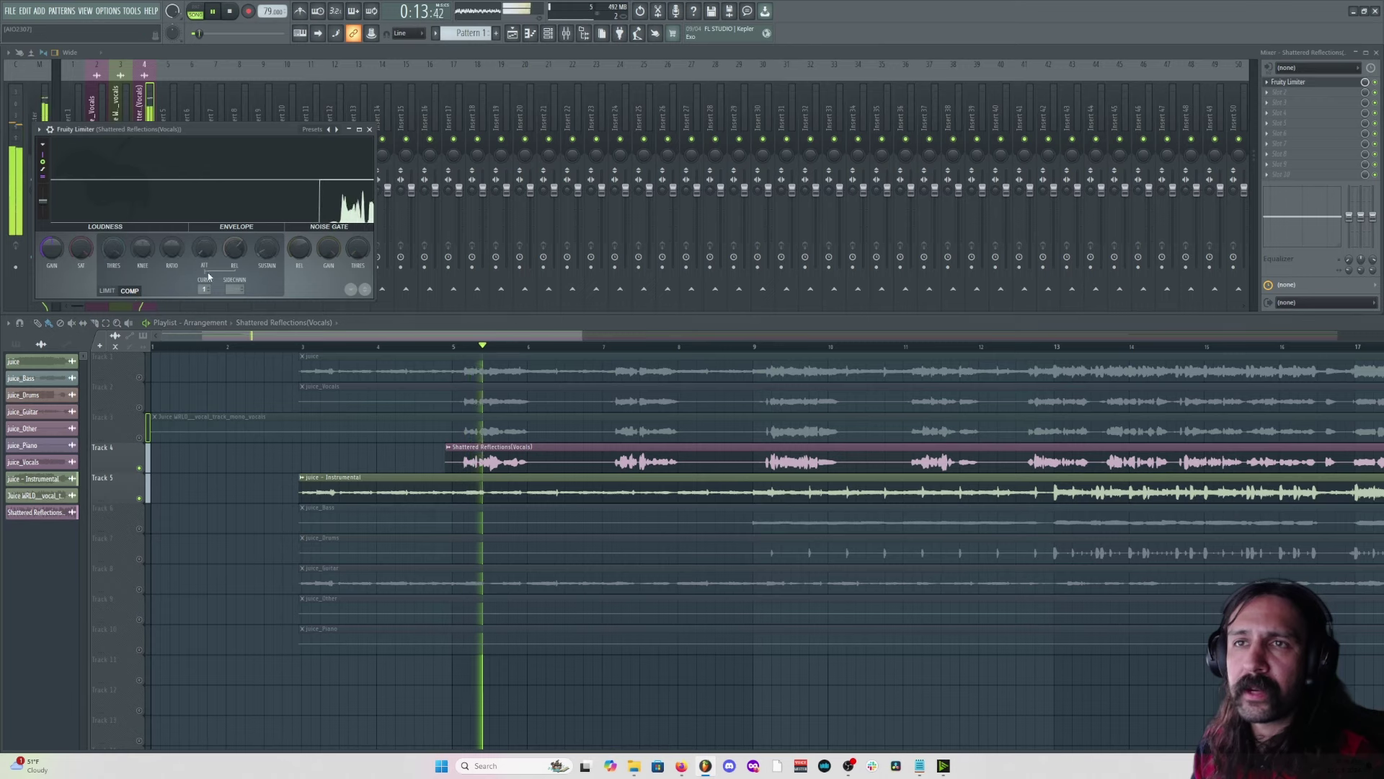
{"action": "left_click_drag", "start_coordinate": [113, 248], "coordinate": [113, 290]}
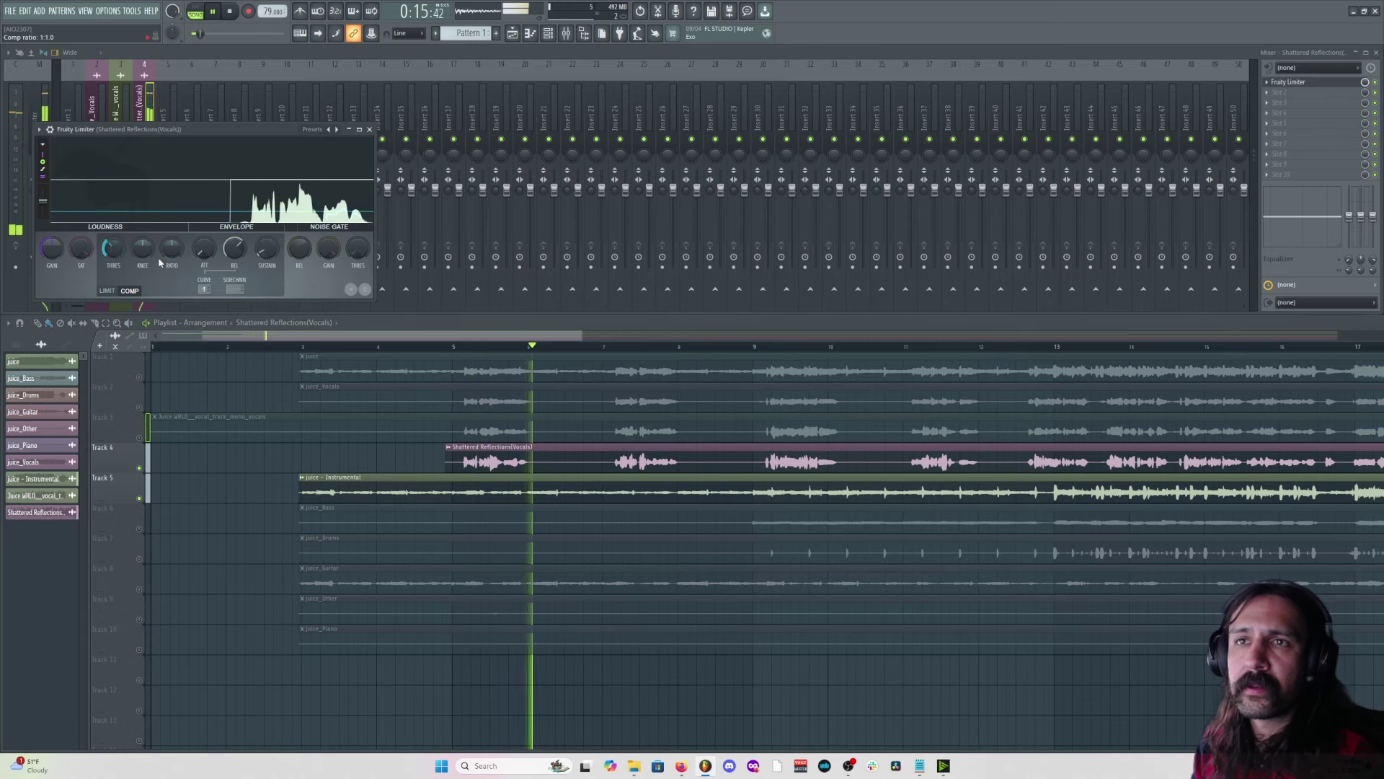
{"action": "left_click_drag", "start_coordinate": [171, 248], "coordinate": [109, 256]}
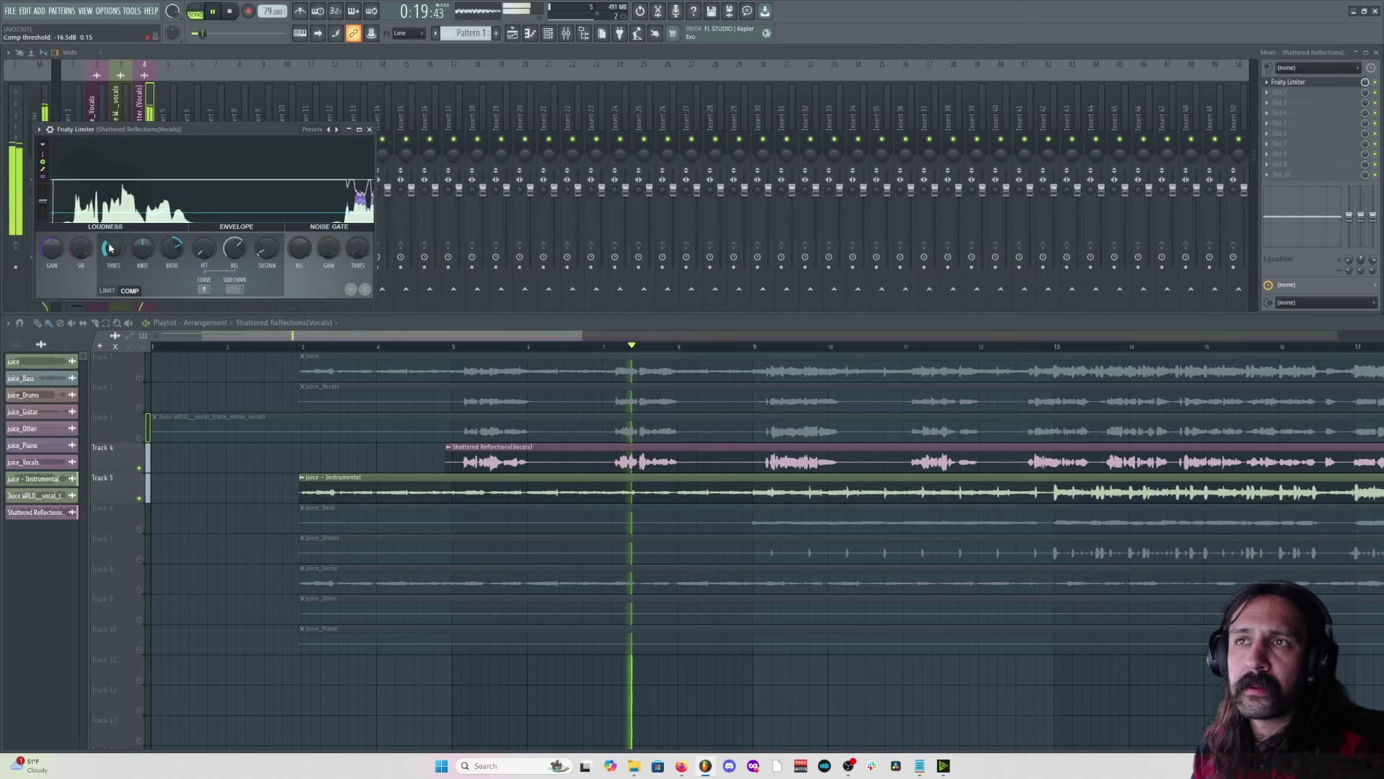
{"action": "left_click_drag", "start_coordinate": [166, 250], "coordinate": [166, 247]}
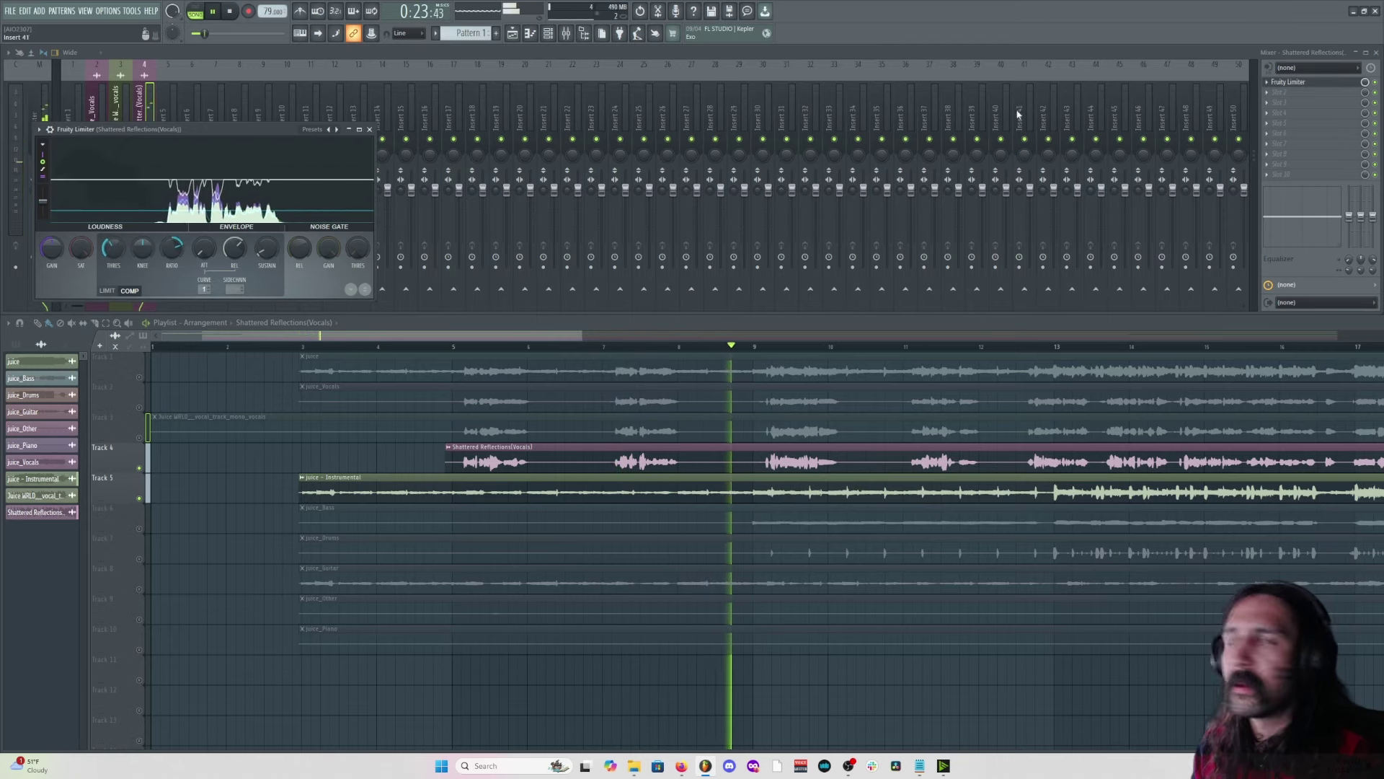
Add FAST Equaliser to the second effect slot, choose the Vocal Low profile and let it learn from the playing vocals.
{"action": "left_click", "coordinate": [1270, 98]}
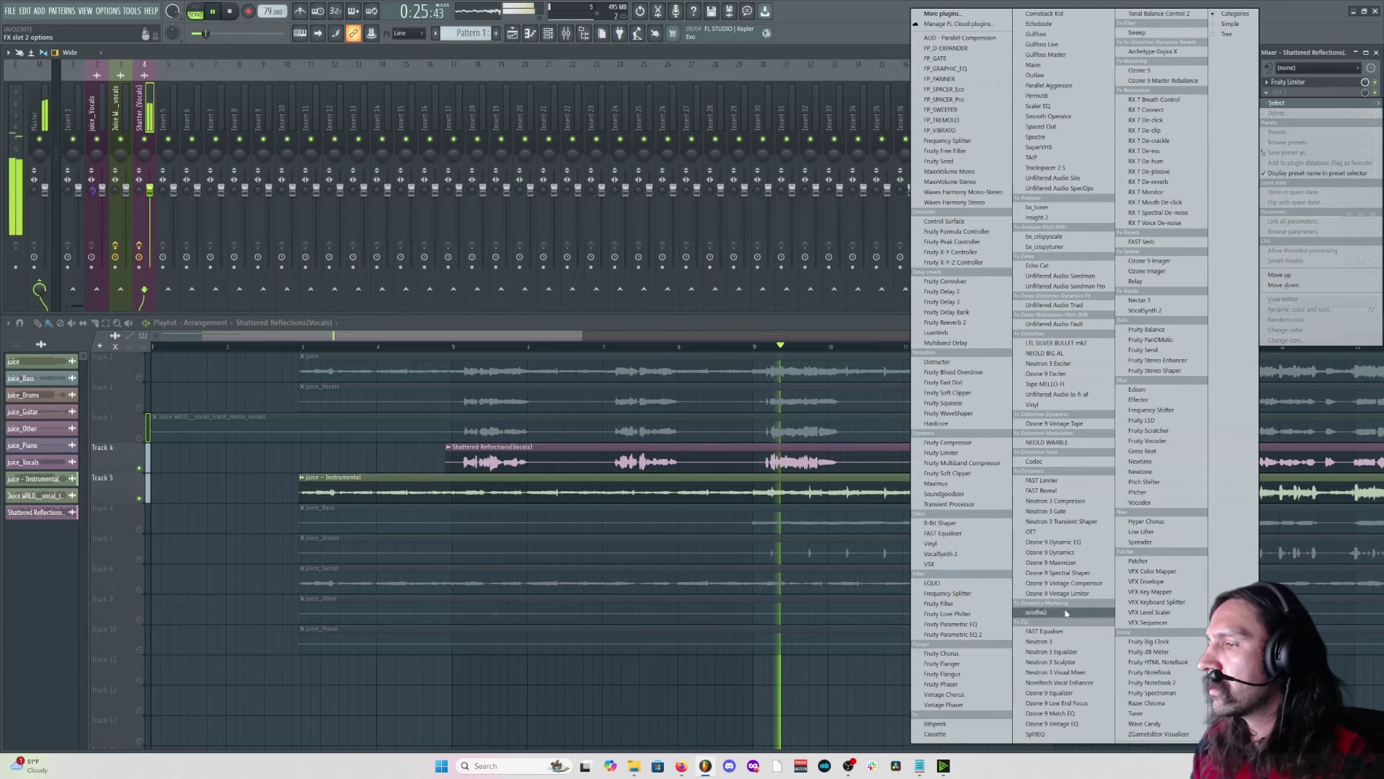
{"action": "left_click", "coordinate": [1063, 632]}
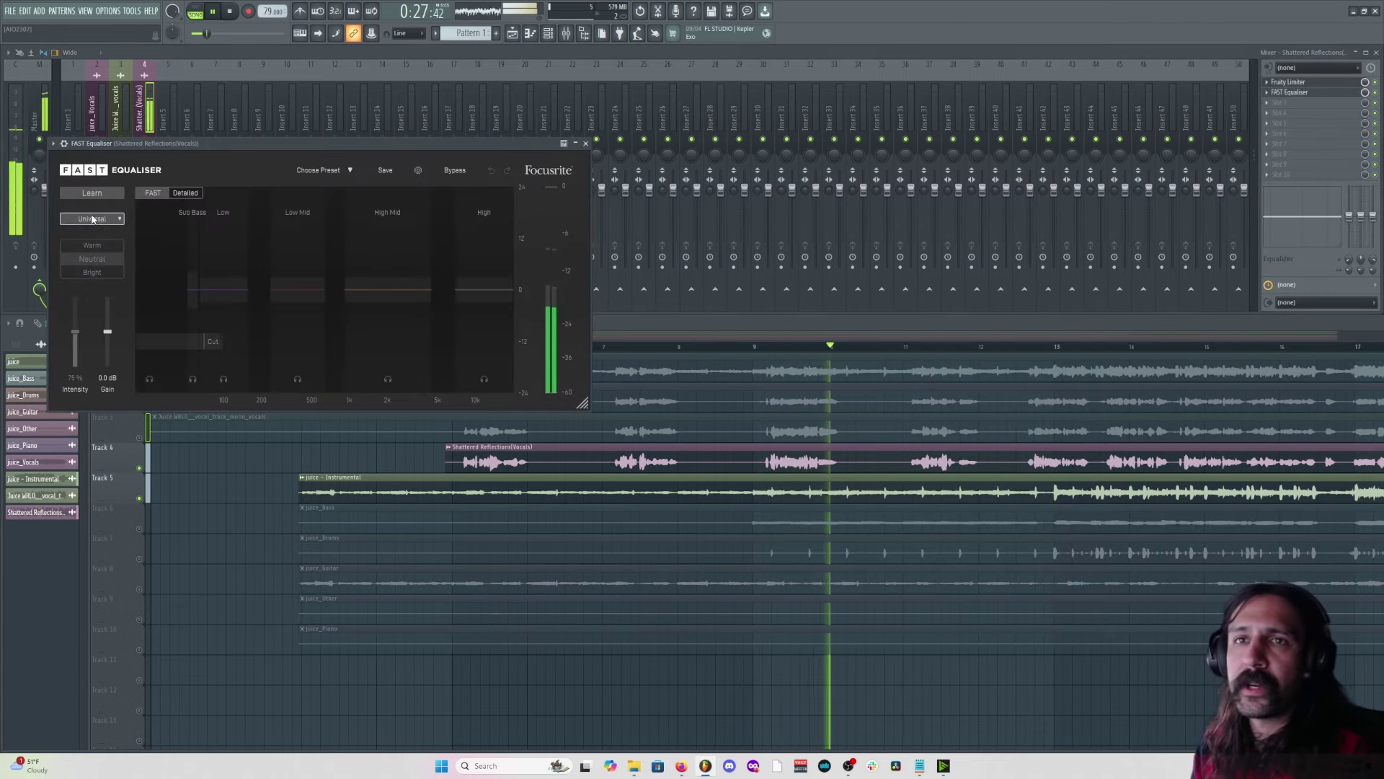
{"action": "left_click", "coordinate": [92, 218]}
{"action": "left_click", "coordinate": [93, 246]}
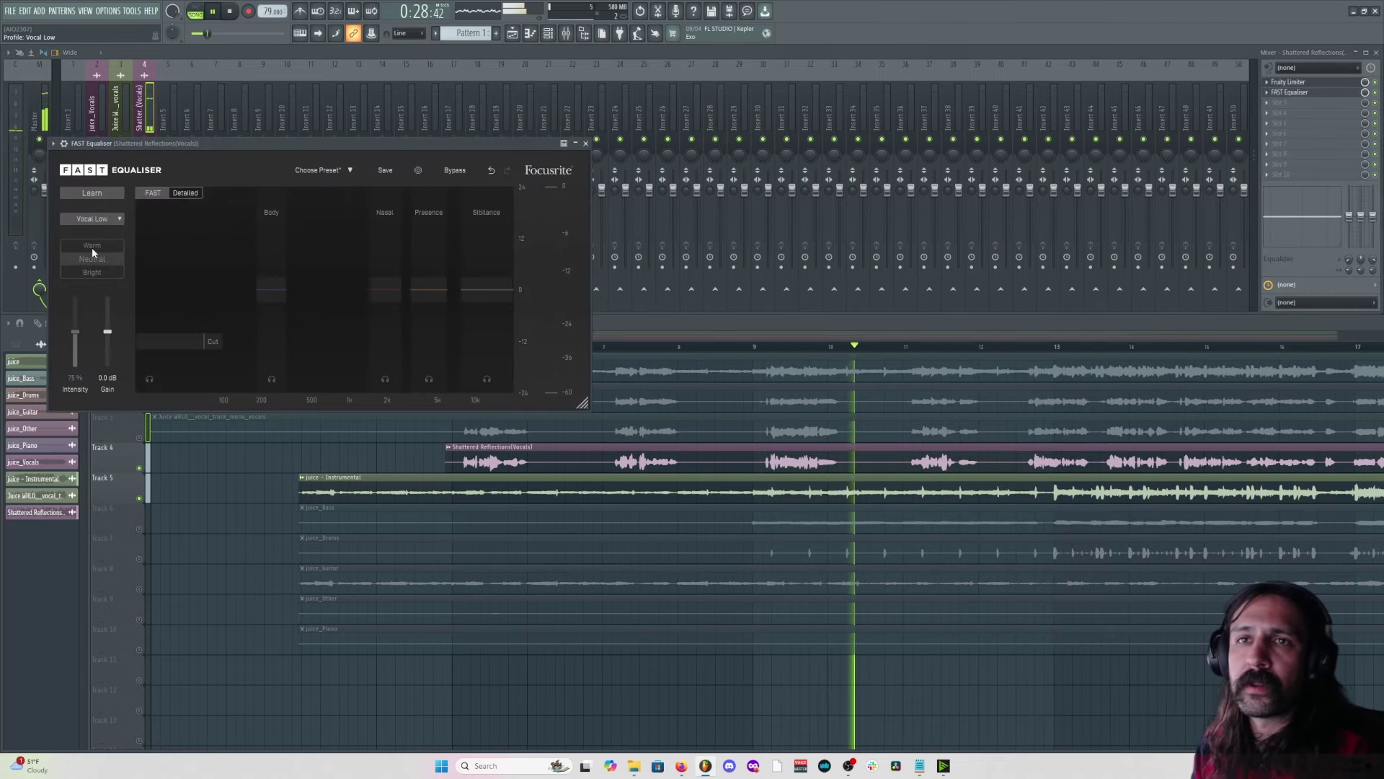
{"action": "left_click", "coordinate": [91, 193]}
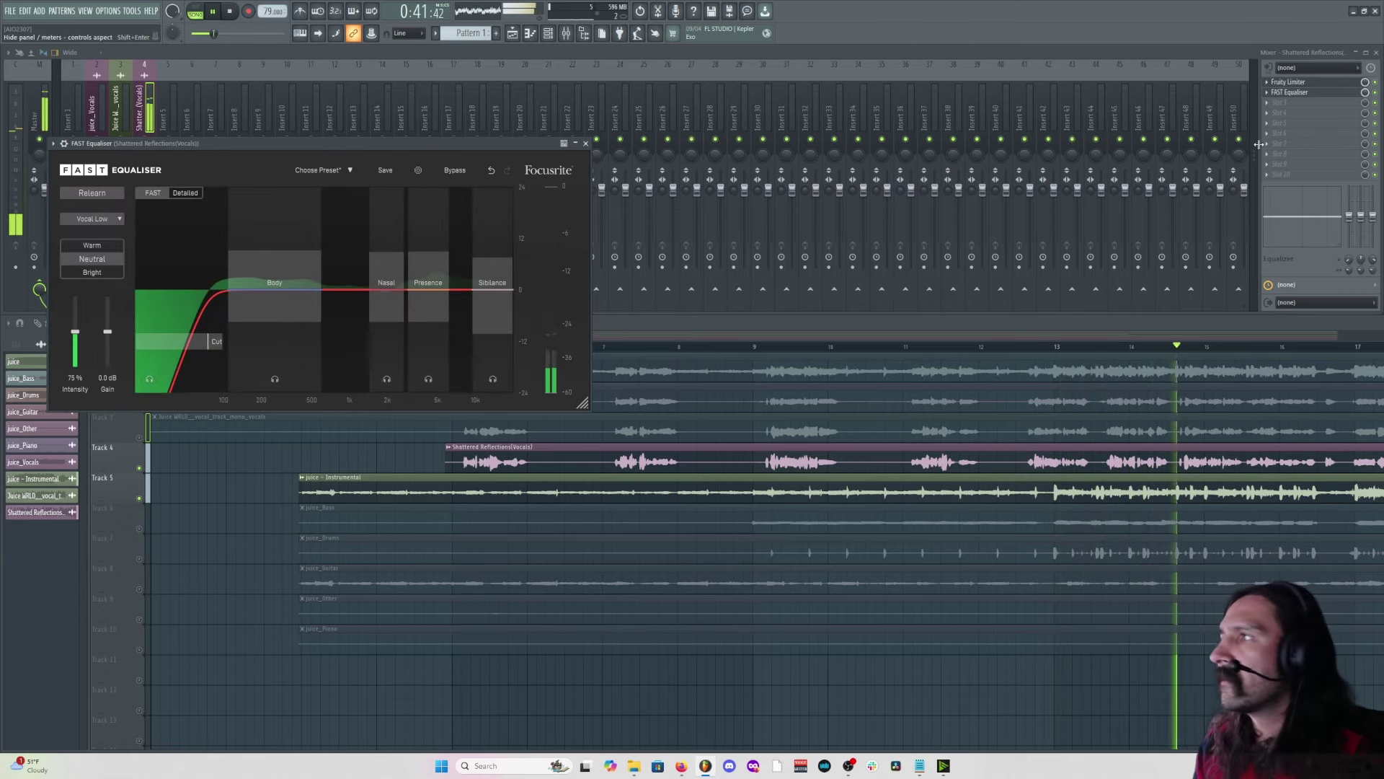
Add Ozone 9 Exciter to the third effect slot, using Tape mode with amount 4.8 and mix 35.3%.
{"action": "left_click", "coordinate": [1269, 106]}
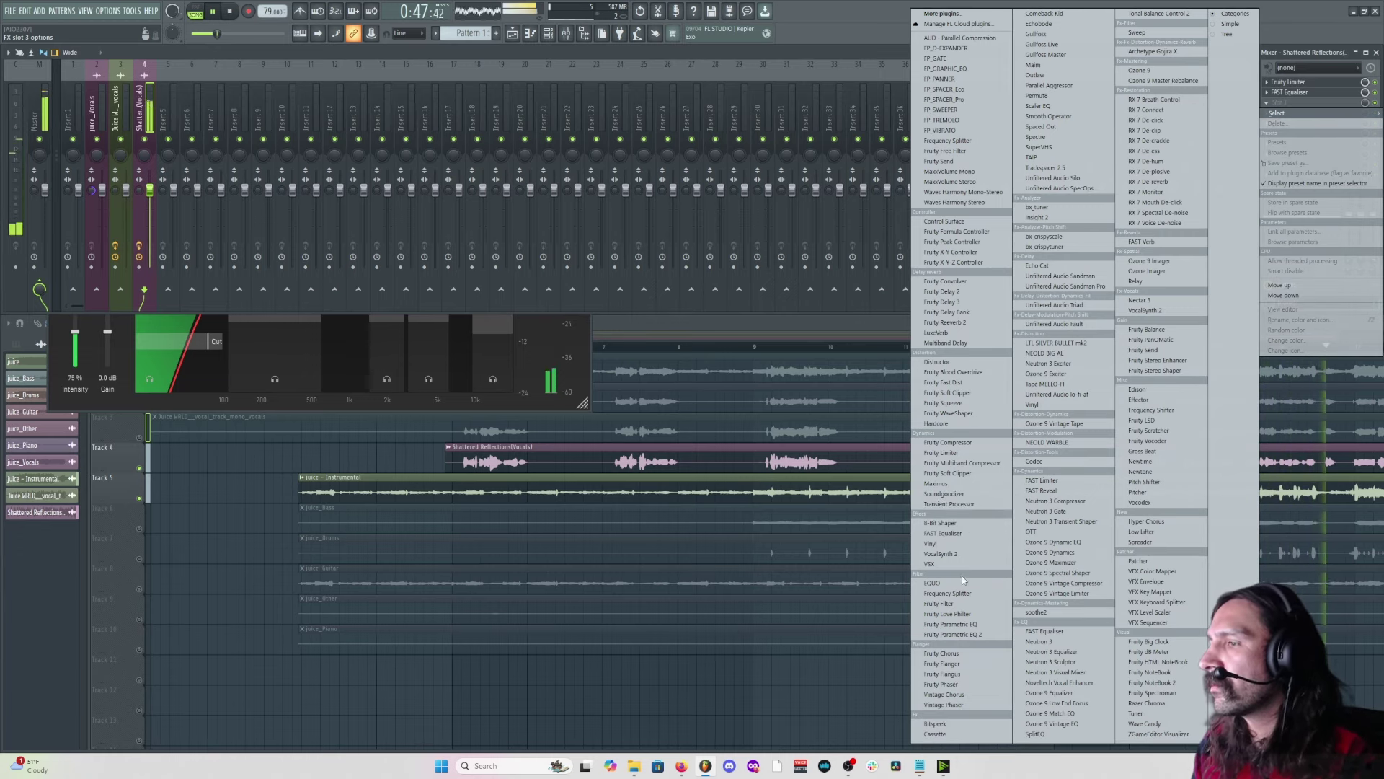
{"action": "left_click", "coordinate": [1047, 373]}
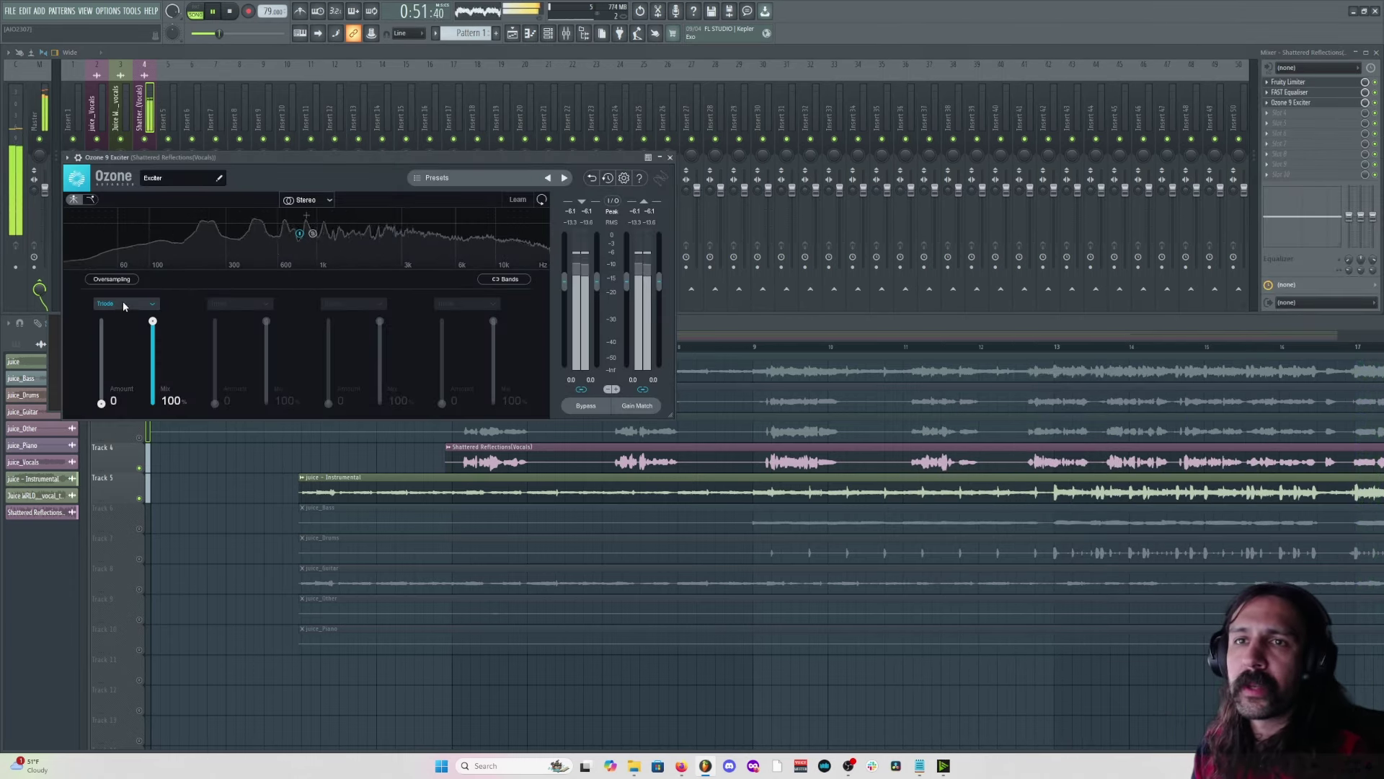
{"action": "left_click", "coordinate": [124, 303]}
{"action": "left_click", "coordinate": [104, 342]}
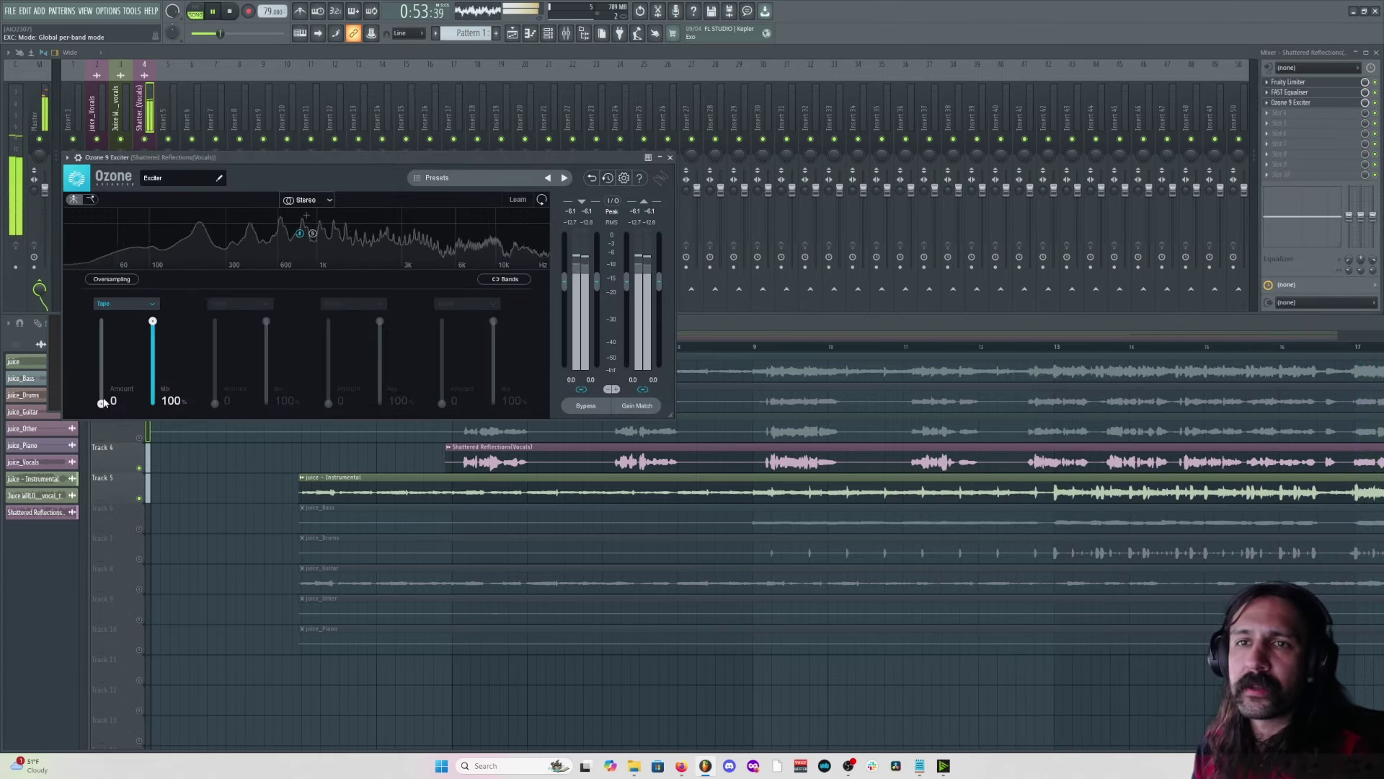
{"action": "left_click_drag", "start_coordinate": [102, 401], "coordinate": [104, 376]}
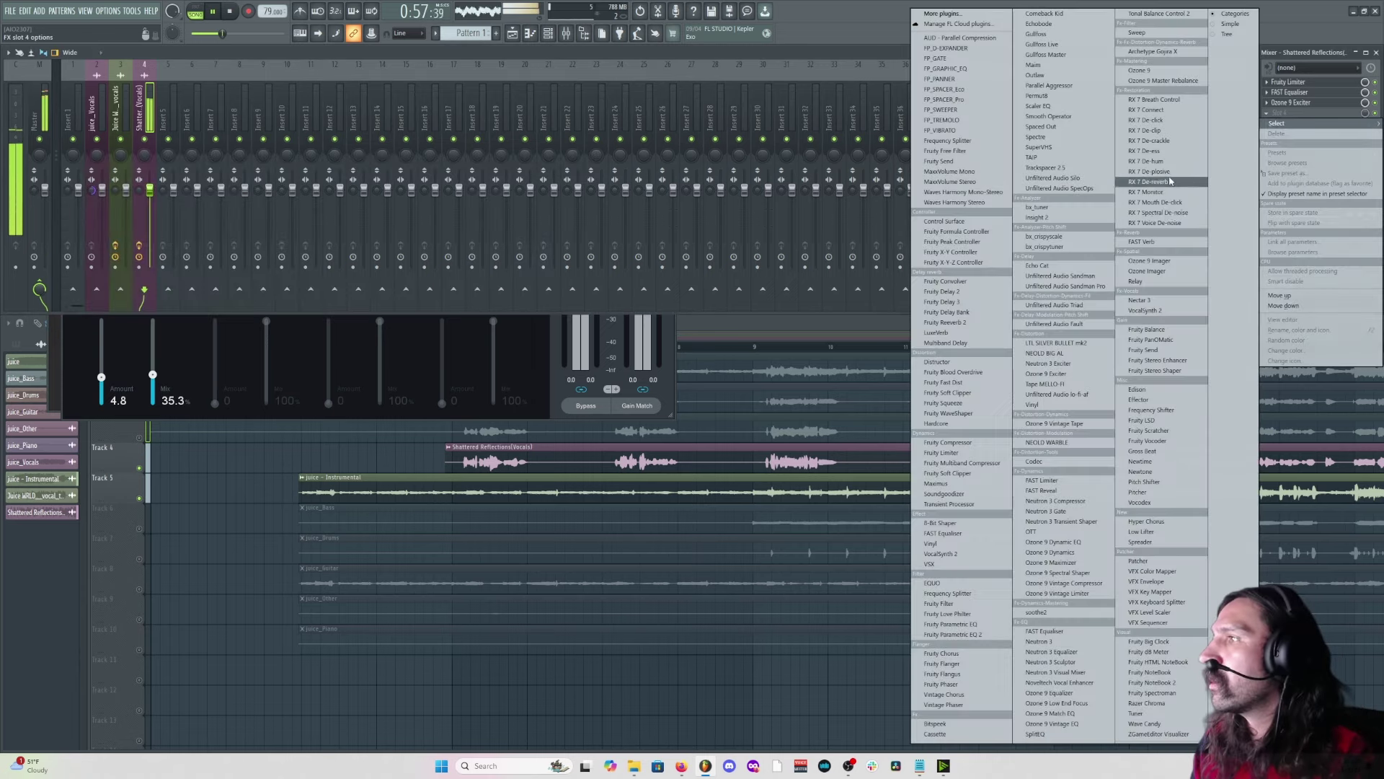
Add Ozone 9 Imager to the fourth slot, split it near 100 Hz, widen band 2 to 40.5 and enable Stereoize at 4.9 ms.
{"action": "left_click", "coordinate": [1151, 272]}
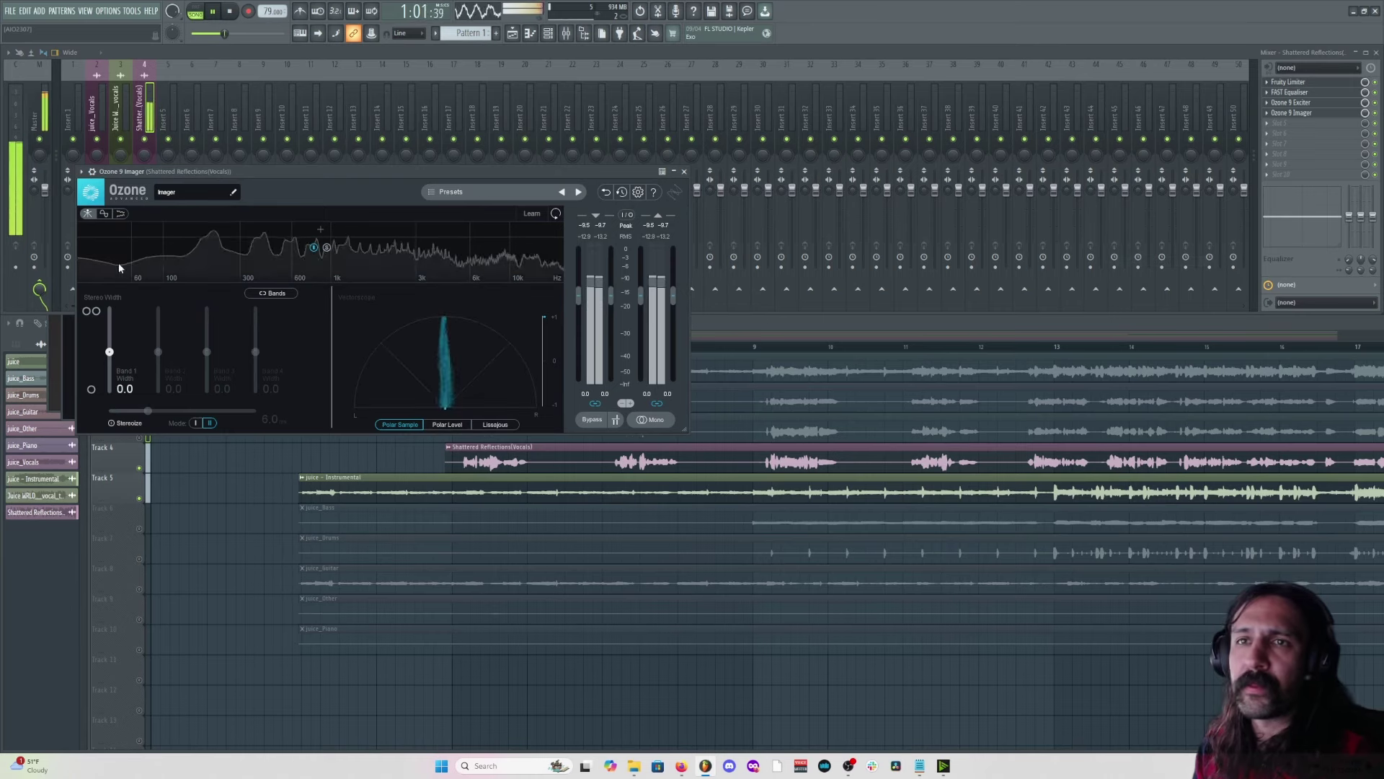
{"action": "left_click", "coordinate": [162, 239]}
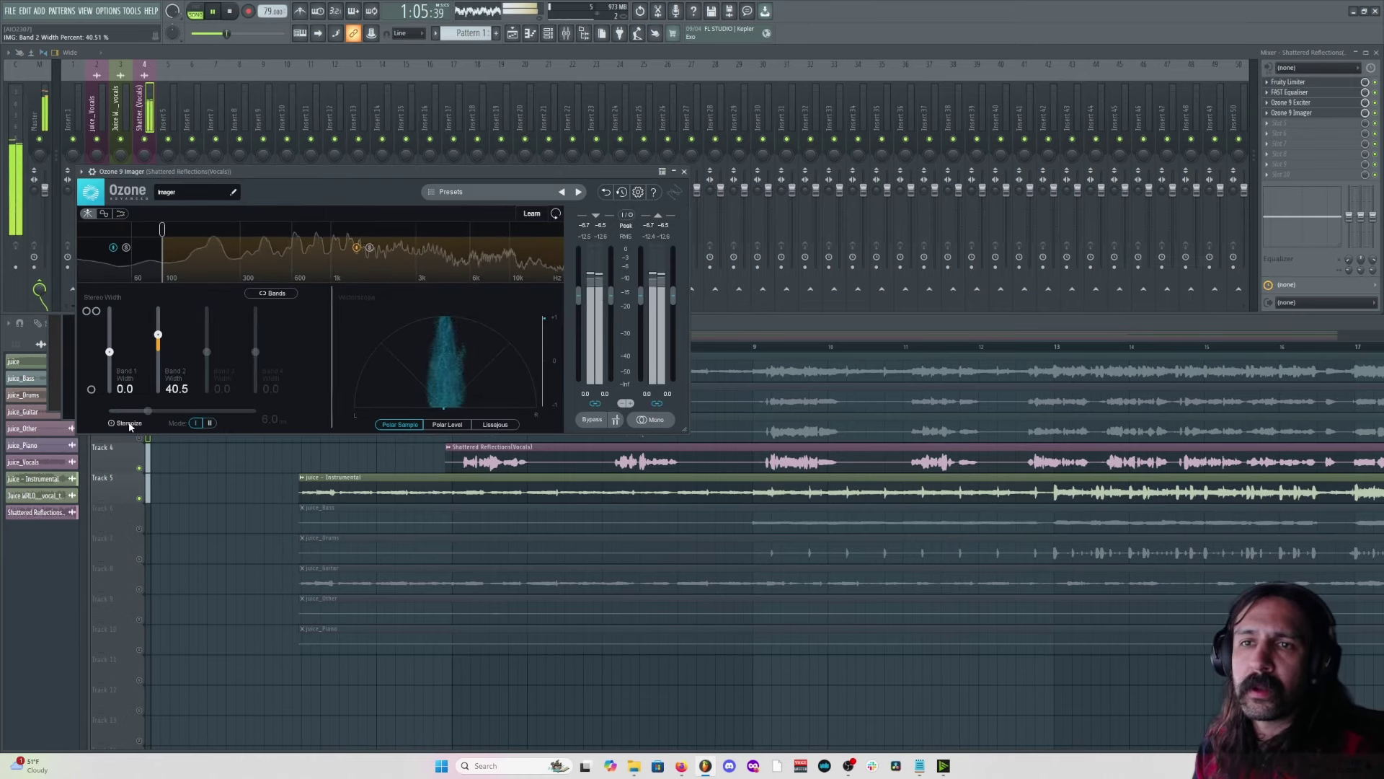
{"action": "left_click", "coordinate": [151, 418]}
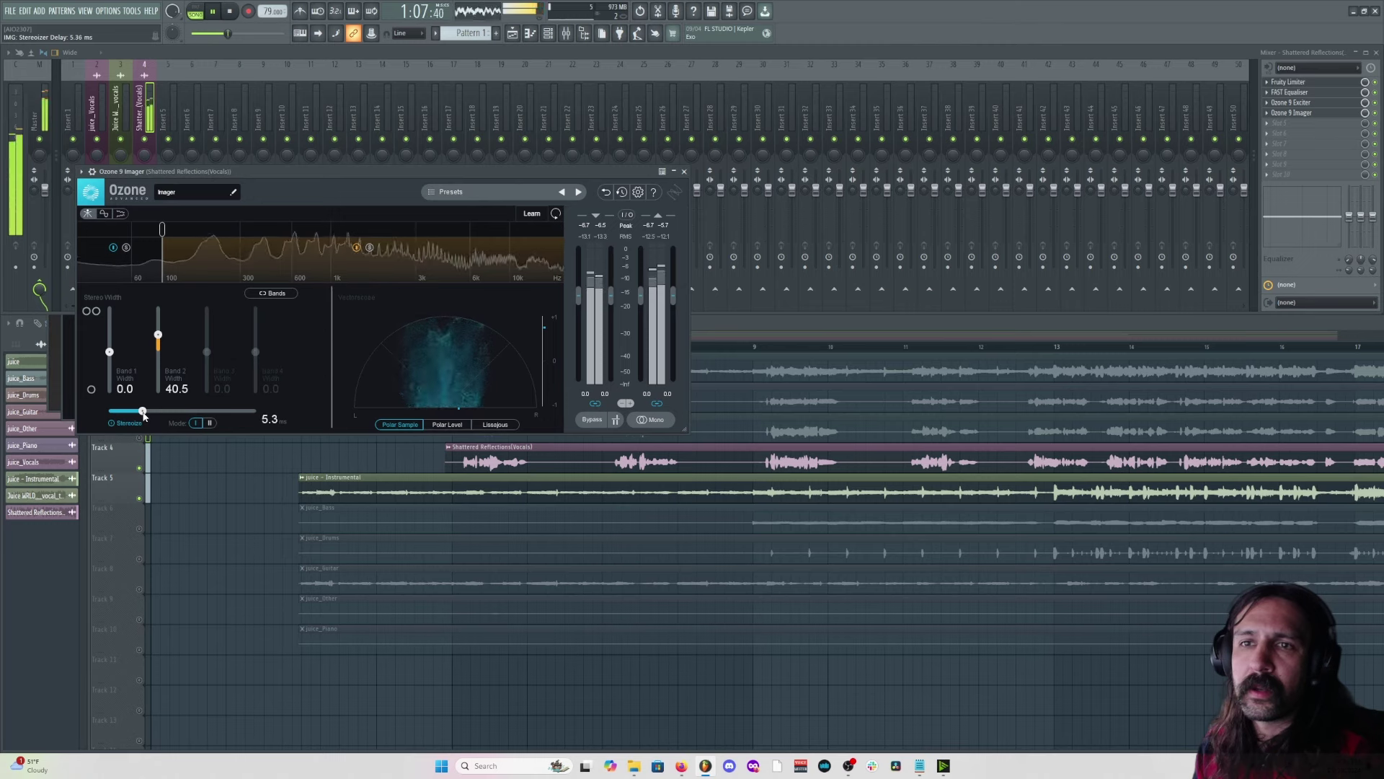
{"action": "left_click_drag", "start_coordinate": [143, 416], "coordinate": [141, 416]}
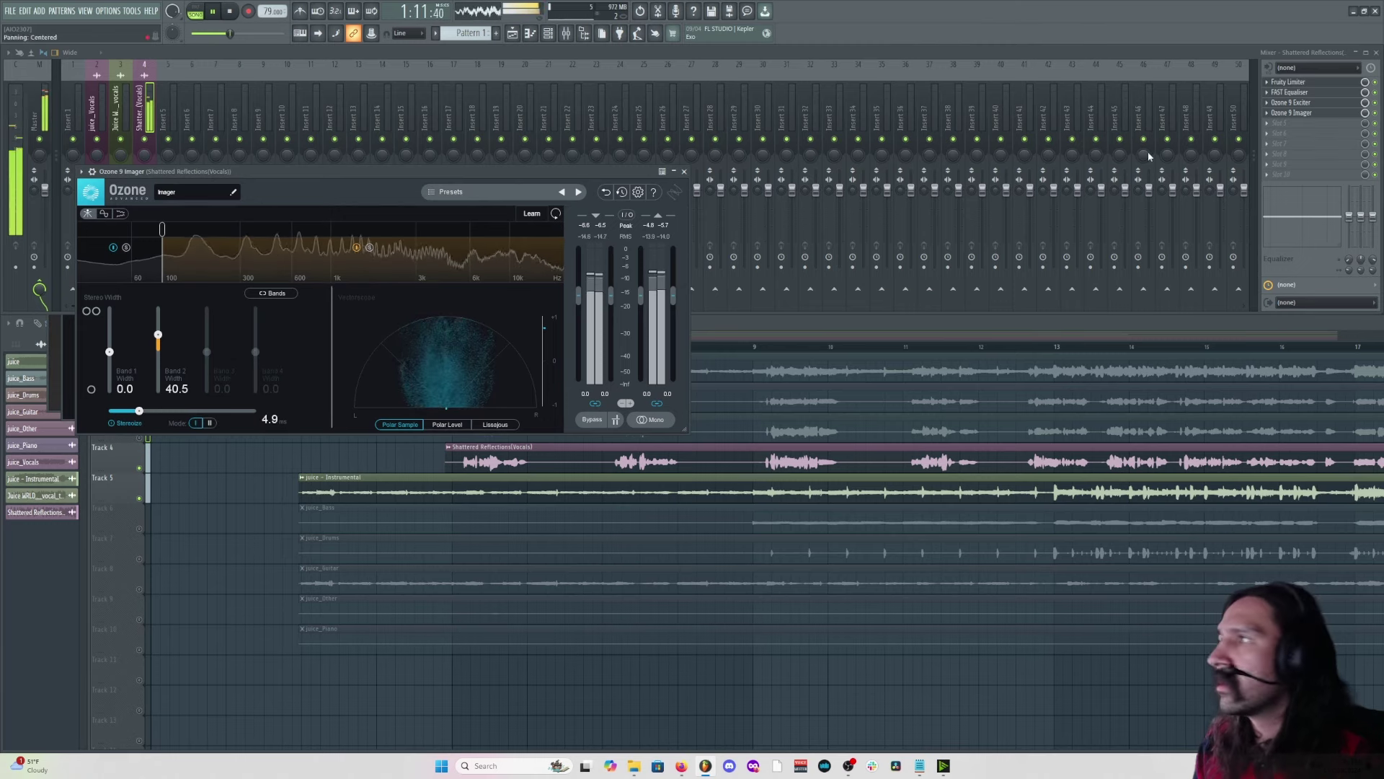
Add LuxeVerb to the fifth effect slot, load the vocal 70 preset and shorten its decay to about 0.87 s.
{"action": "left_click", "coordinate": [1270, 127]}
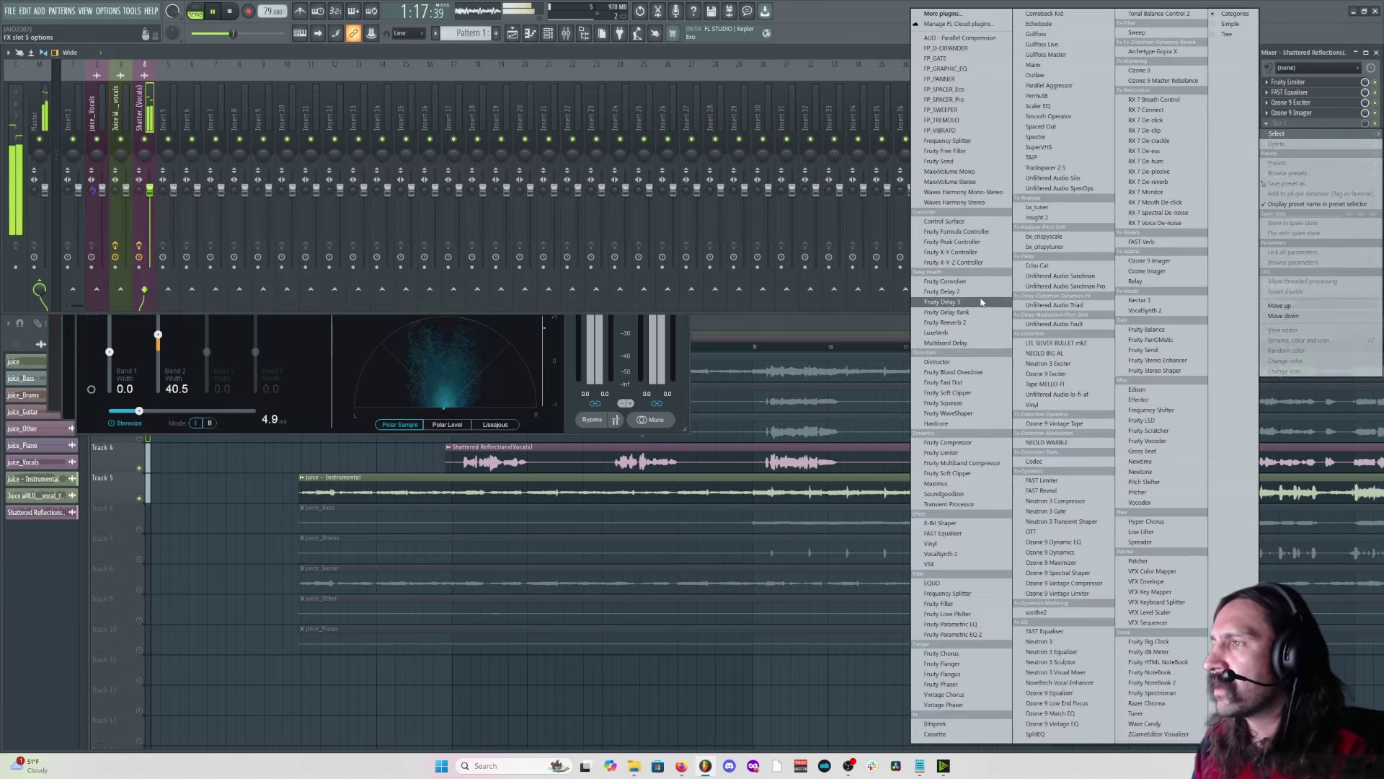
{"action": "left_click", "coordinate": [966, 334]}
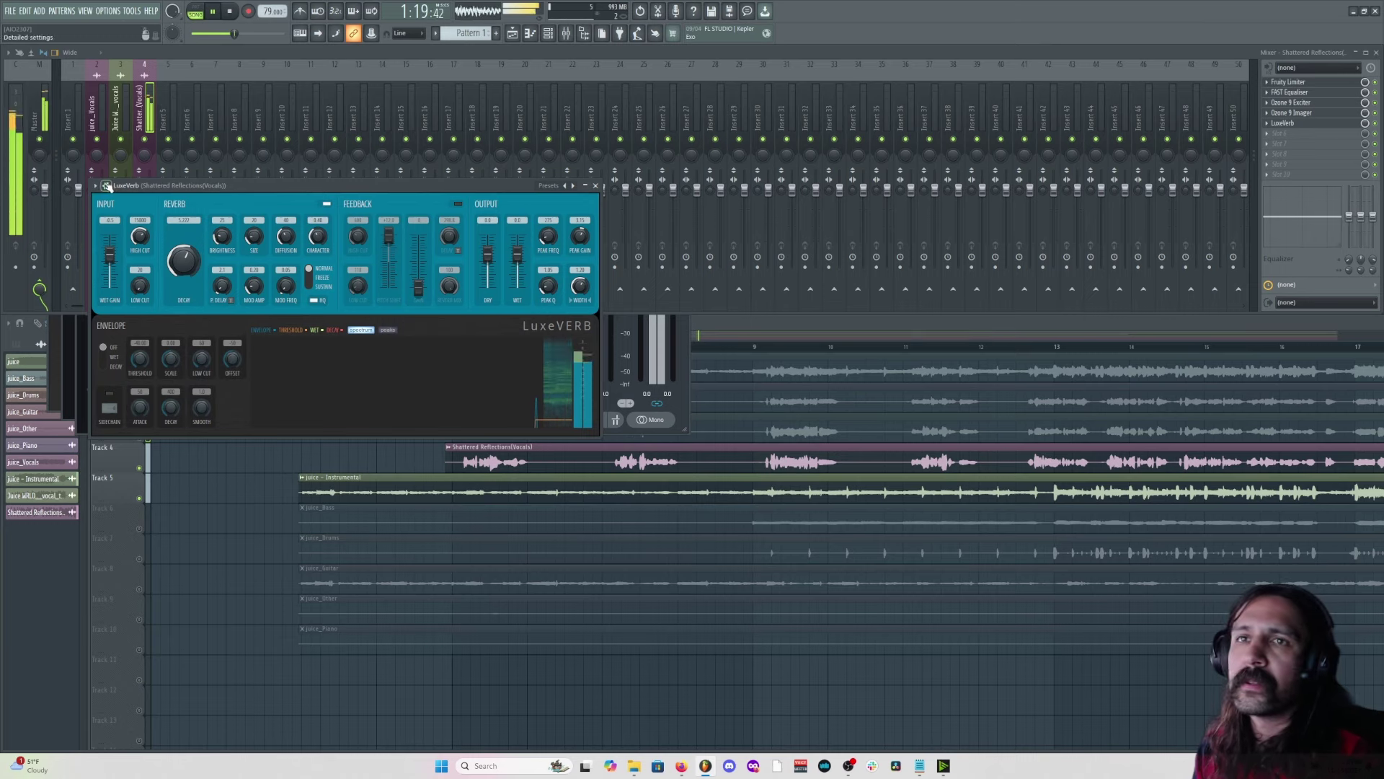
{"action": "left_click", "coordinate": [95, 185]}
{"action": "mouse_move", "coordinate": [124, 228]}
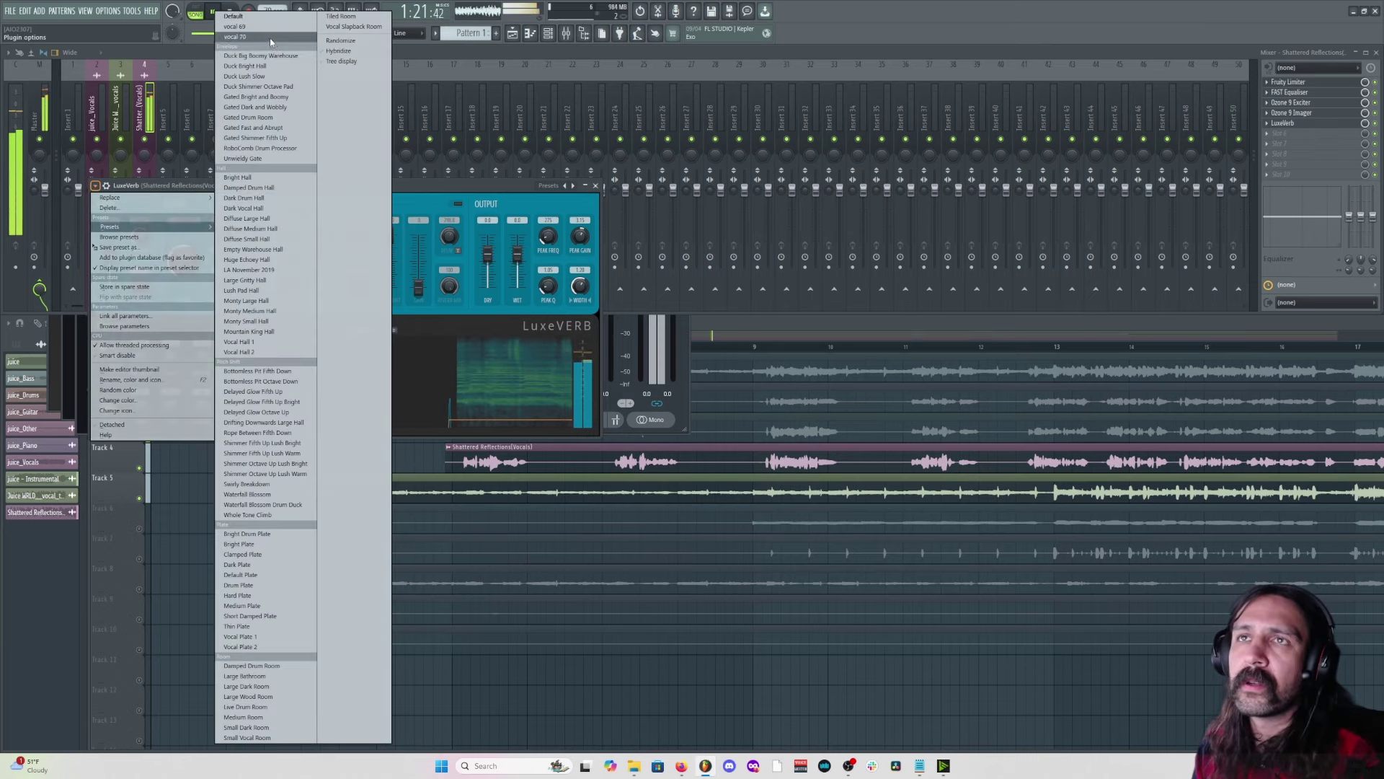
{"action": "left_click", "coordinate": [228, 214]}
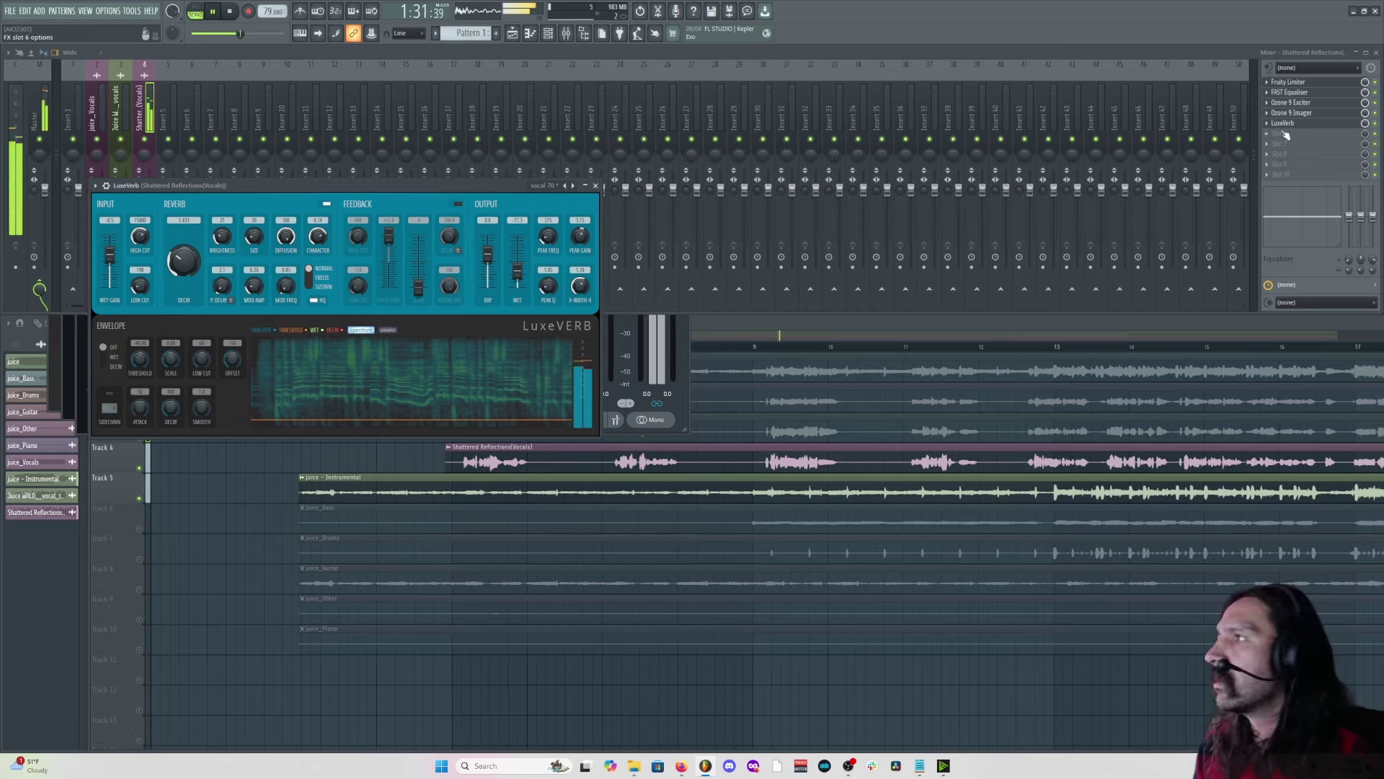
{"action": "left_click", "coordinate": [1268, 136]}
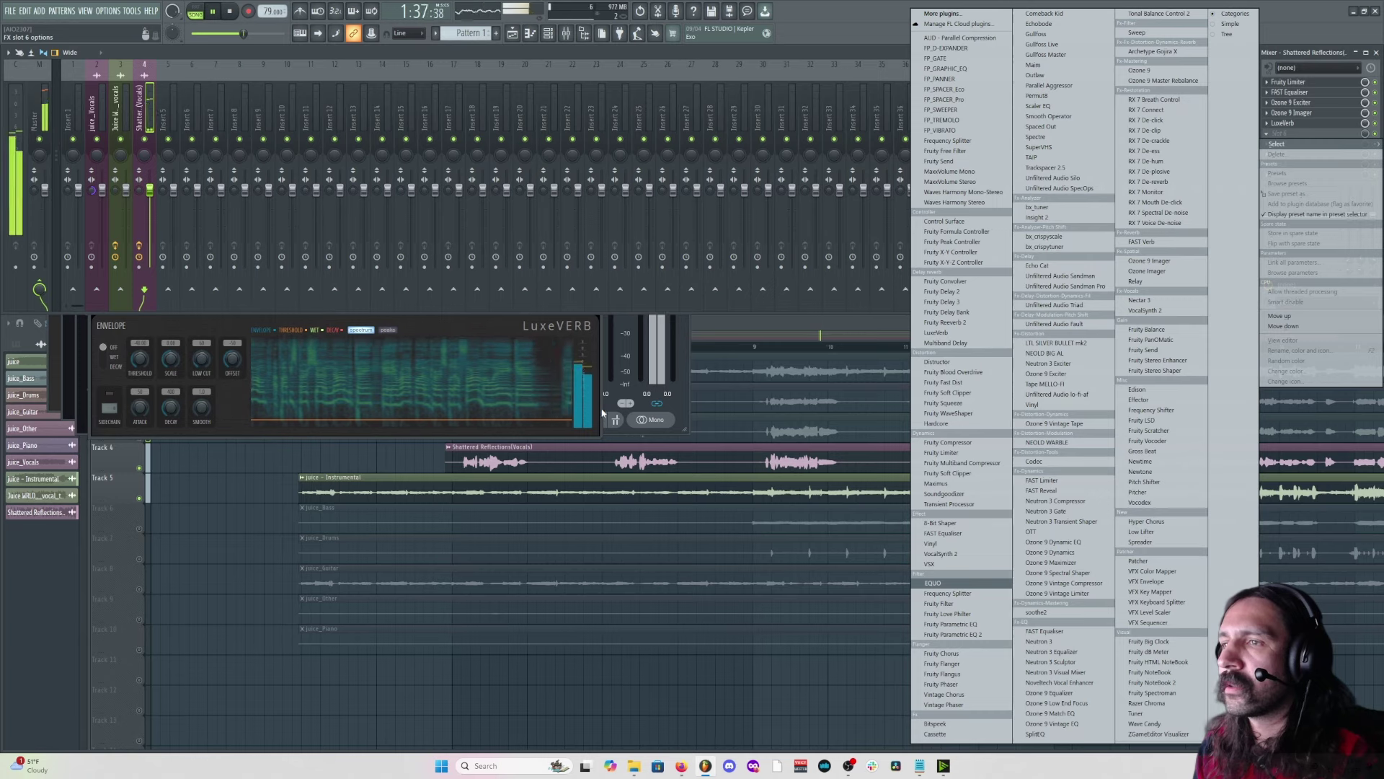
{"action": "left_click", "coordinate": [548, 373]}
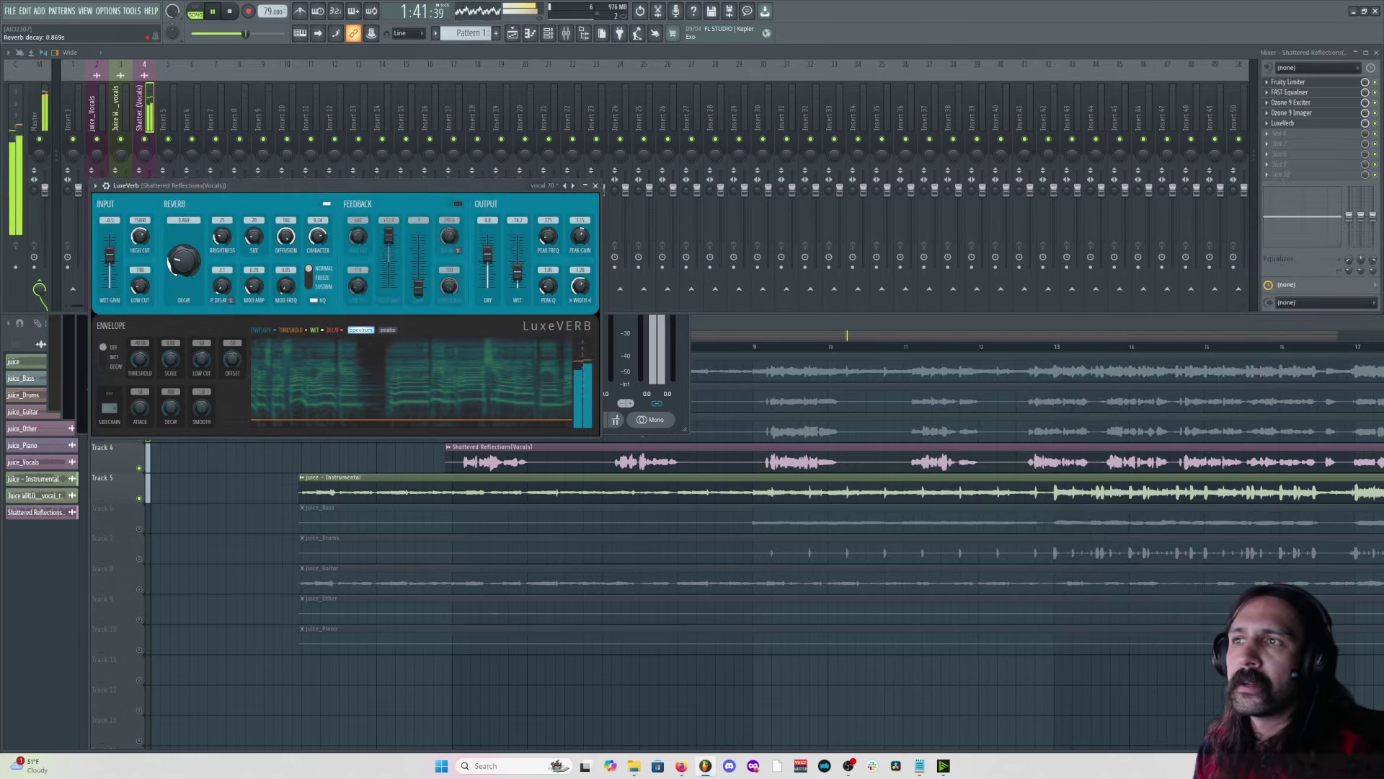
Delete the unused stem and vocal clips from Tracks 2, 3 and 6 to 10, keeping juice, Shattered Reflections vocals and instrumental.
{"action": "left_click", "coordinate": [933, 712]}
{"action": "scroll", "coordinate": [930, 707], "scroll_direction": "down", "scroll_amount": 6}
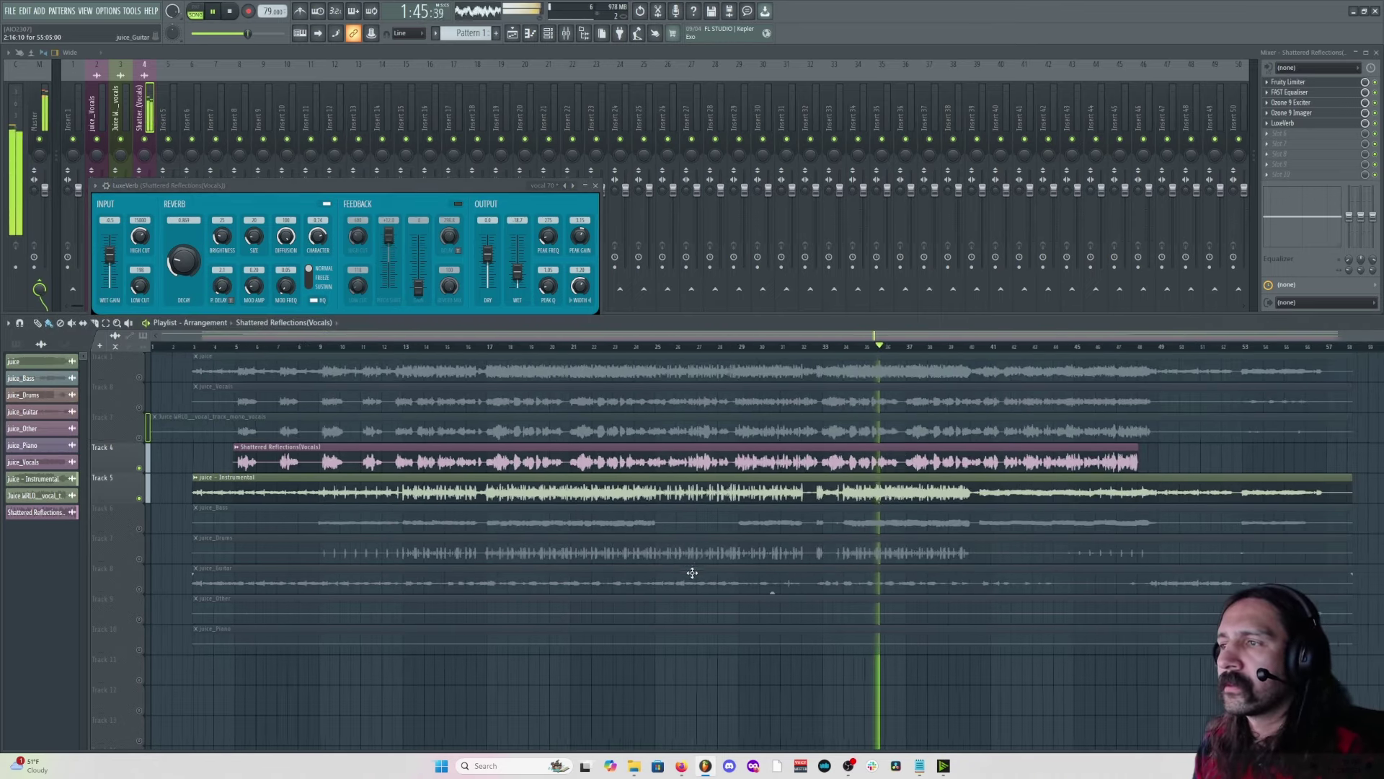
{"action": "right_click", "coordinate": [465, 522]}
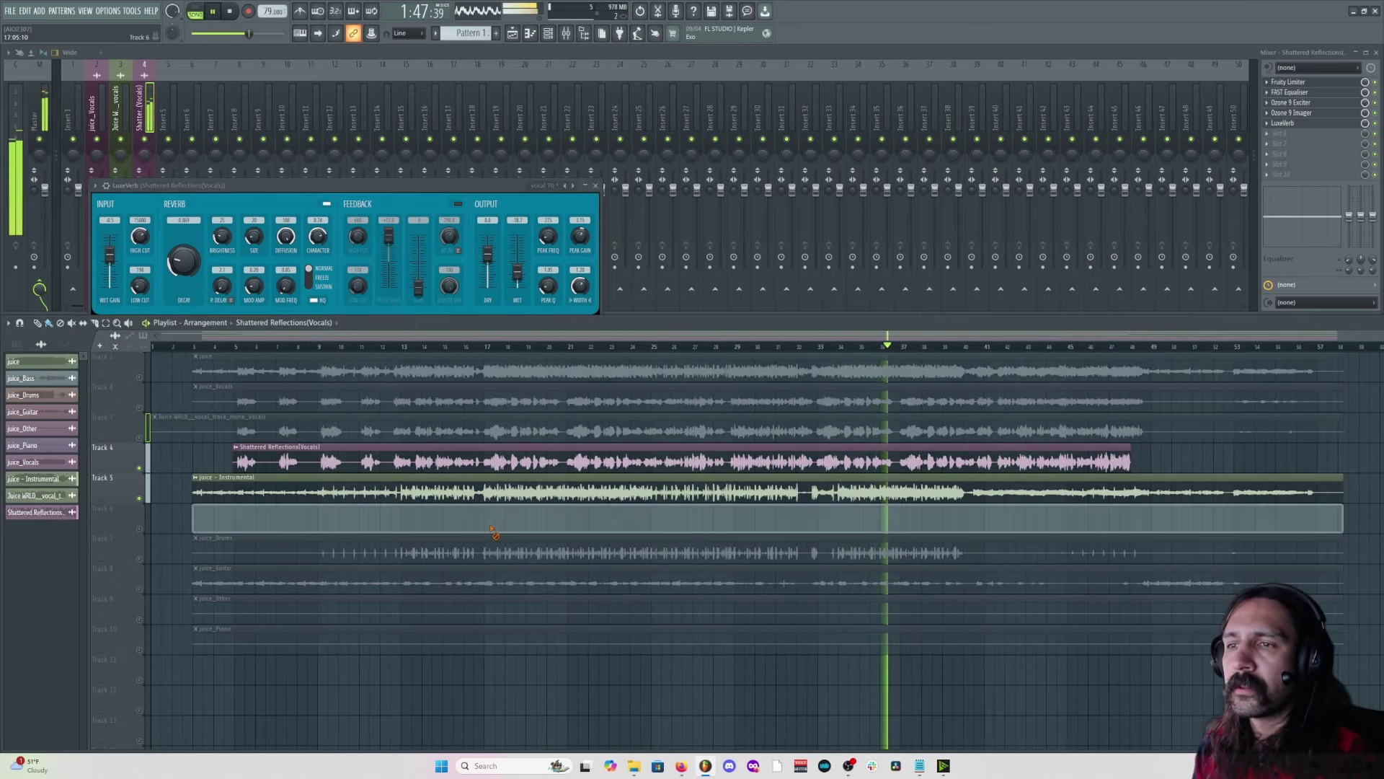
{"action": "right_click", "coordinate": [530, 432]}
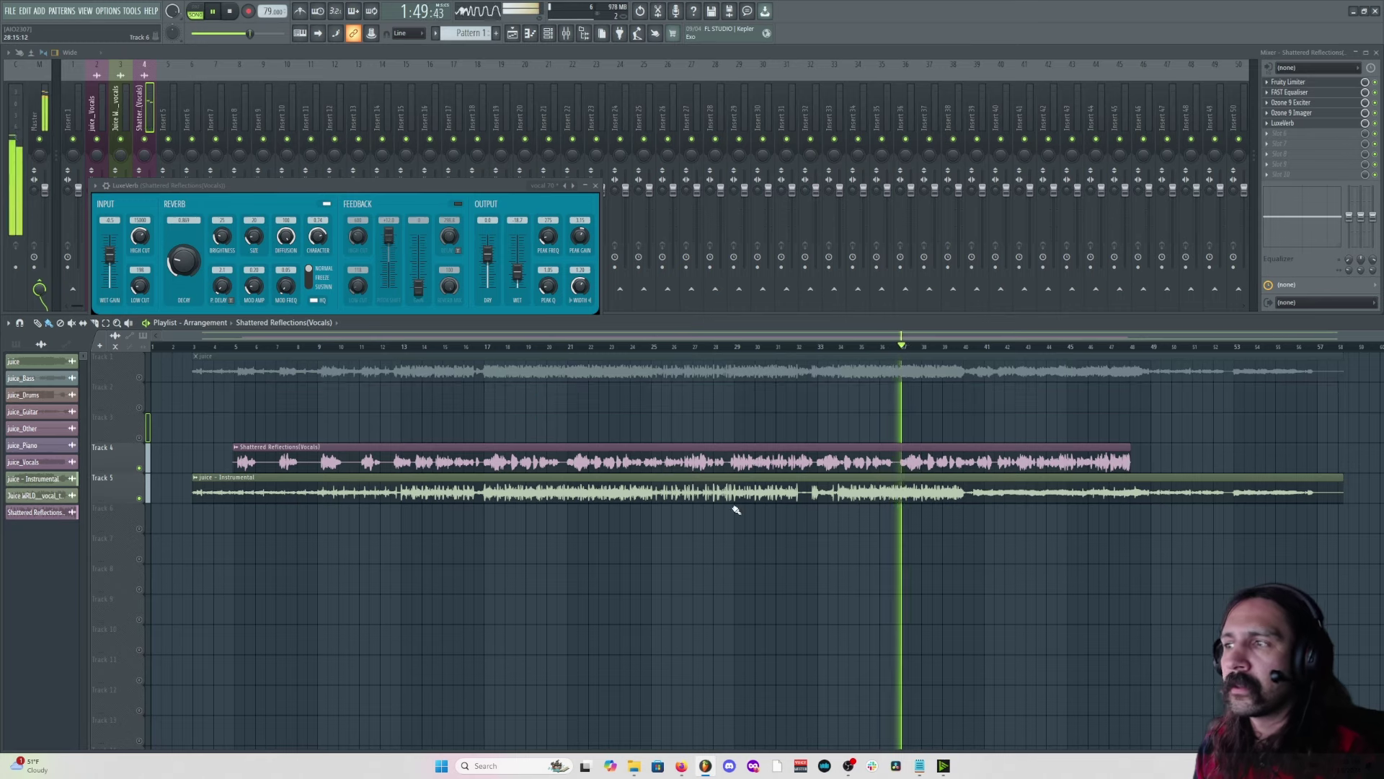
Compare the original juice song with the new vocal mix by soloing Track 1 and restoring the mix, then repeat from bar 5.
{"action": "right_click", "coordinate": [145, 379]}
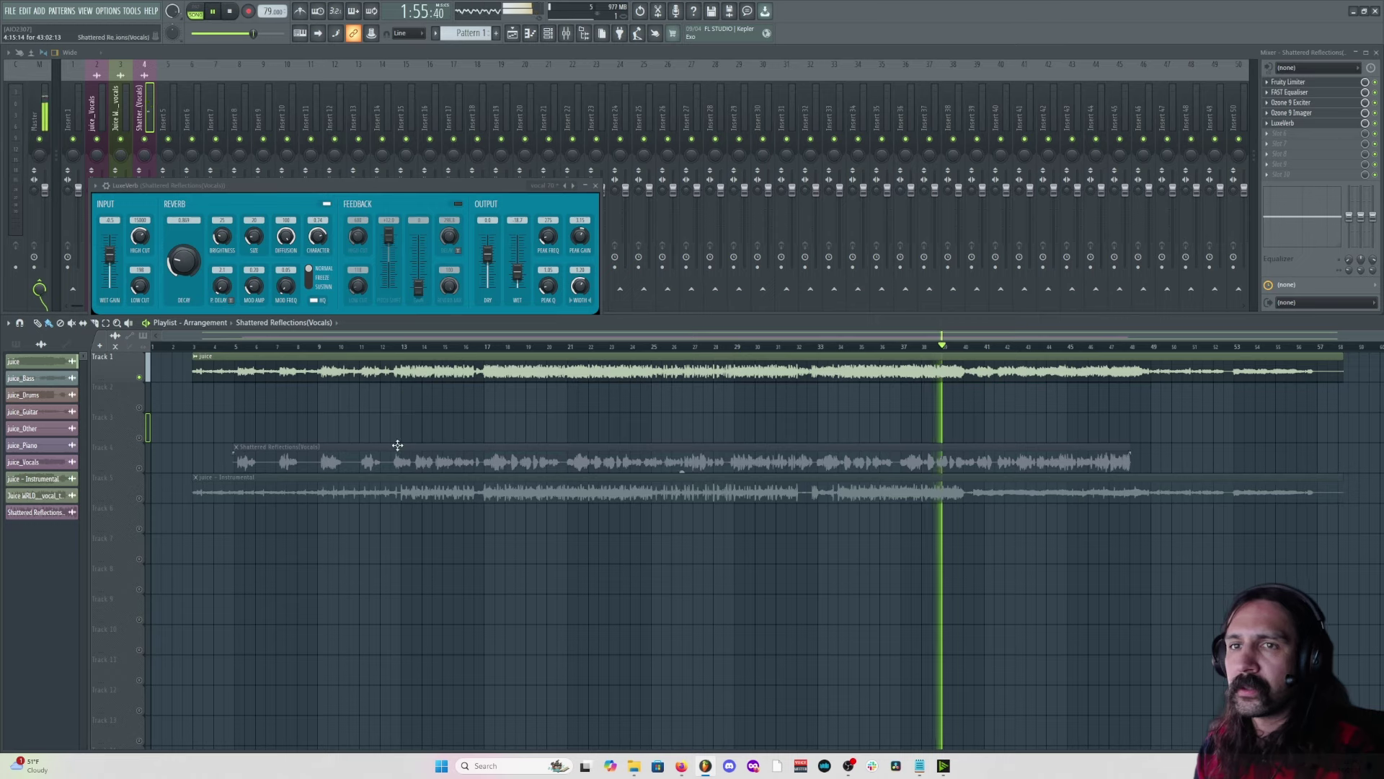
{"action": "key", "text": "ctrl+z"}
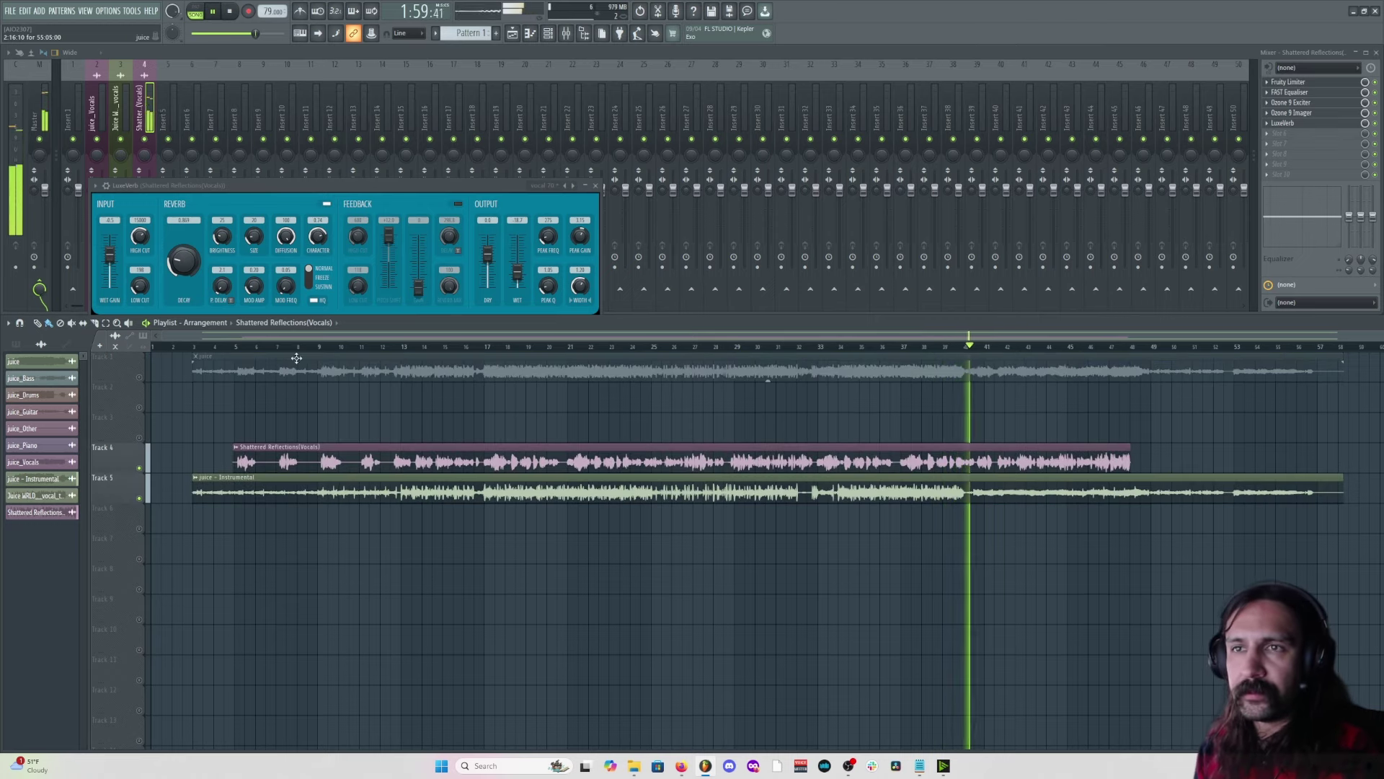
{"action": "key", "text": "space"}
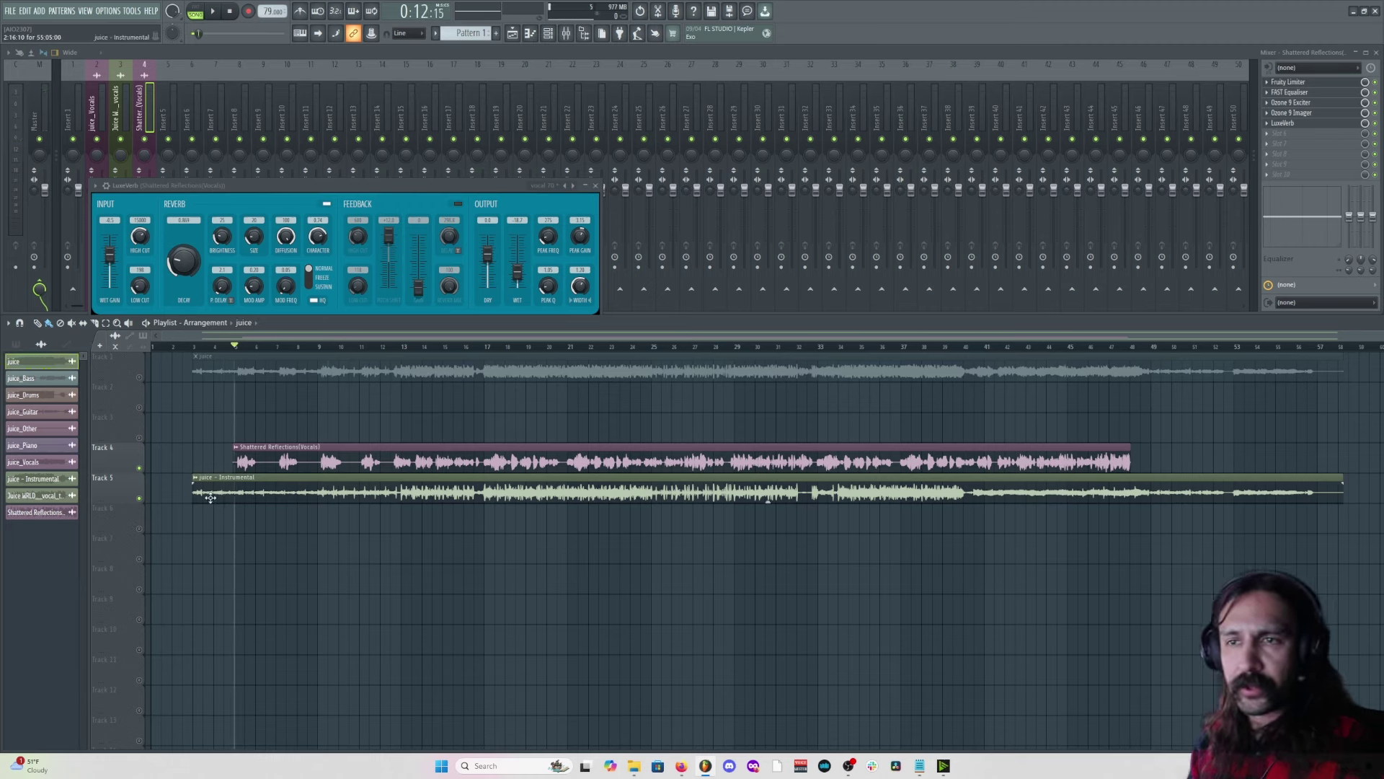
{"action": "key", "text": "space"}
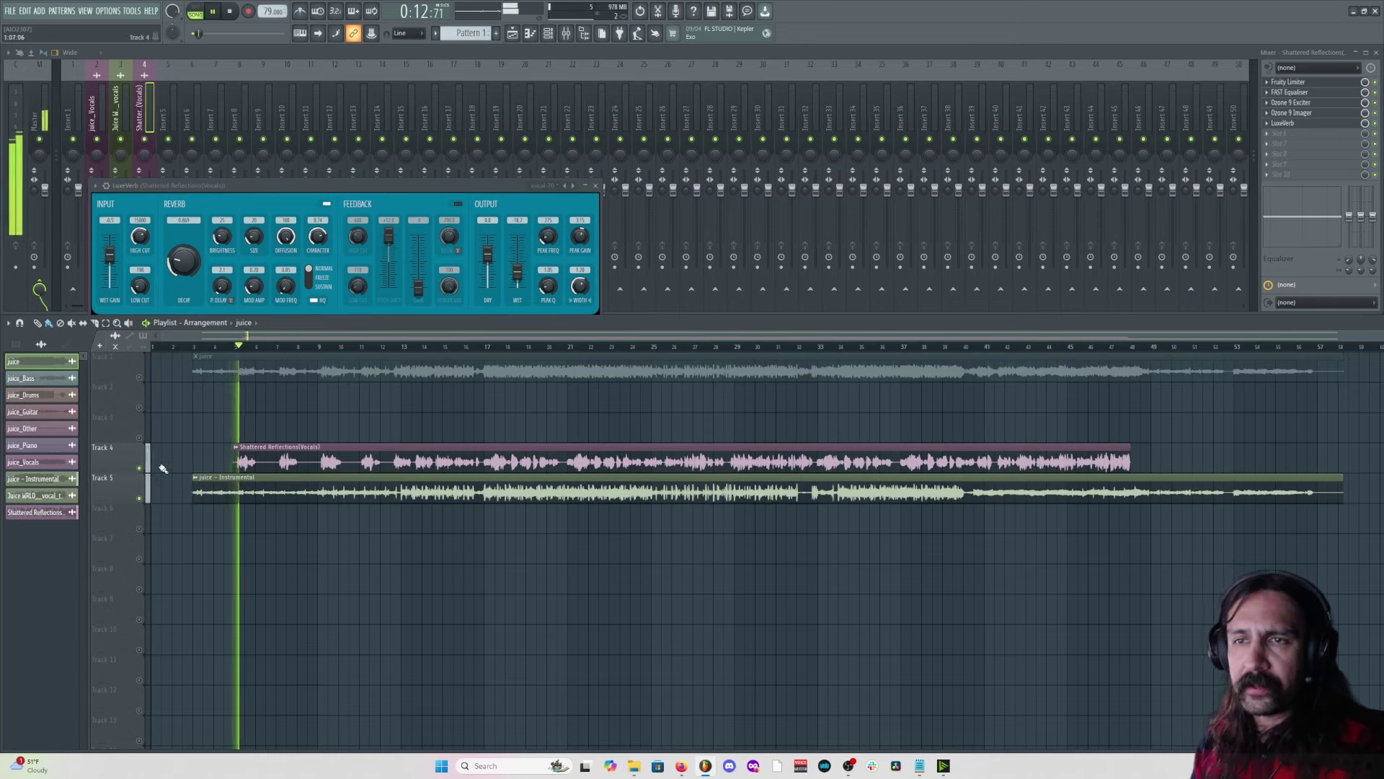
{"action": "right_click", "coordinate": [141, 378]}
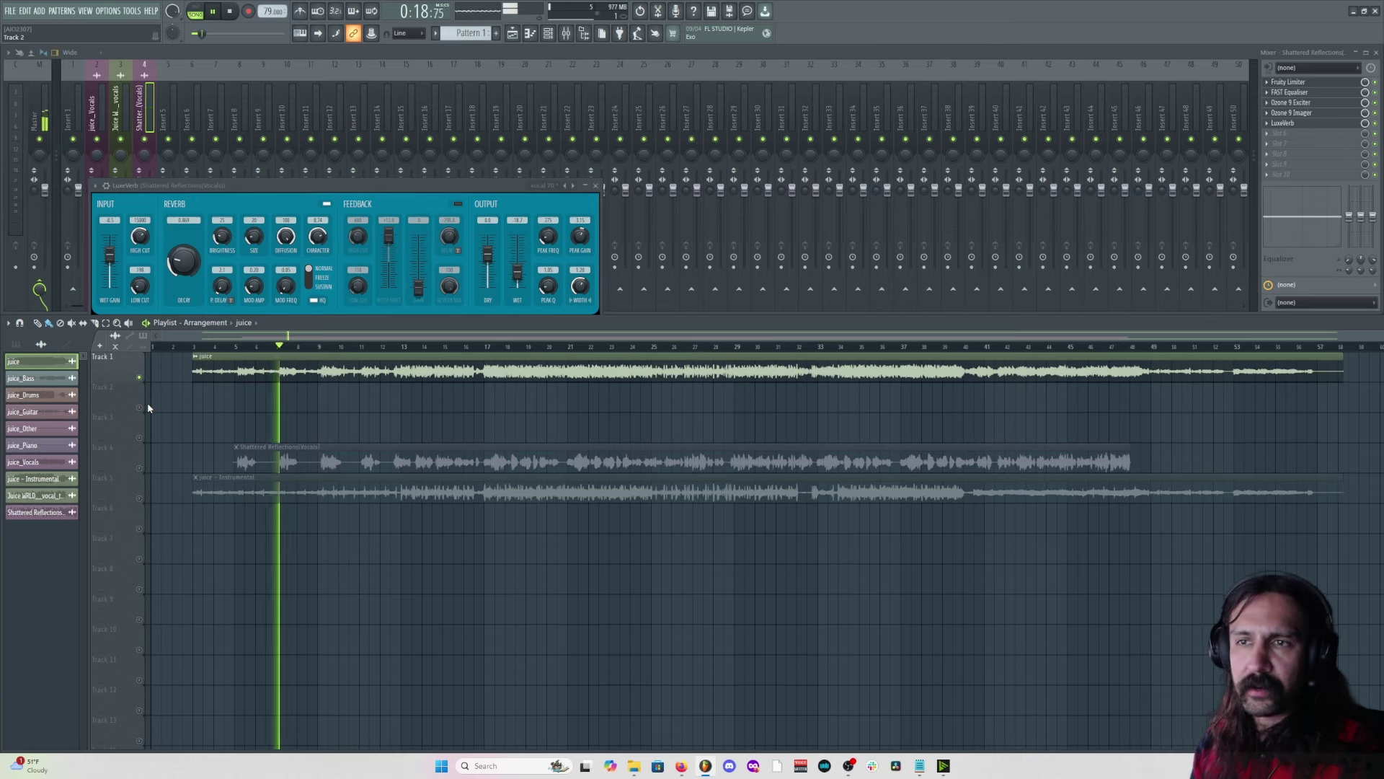
{"action": "right_click", "coordinate": [145, 472]}
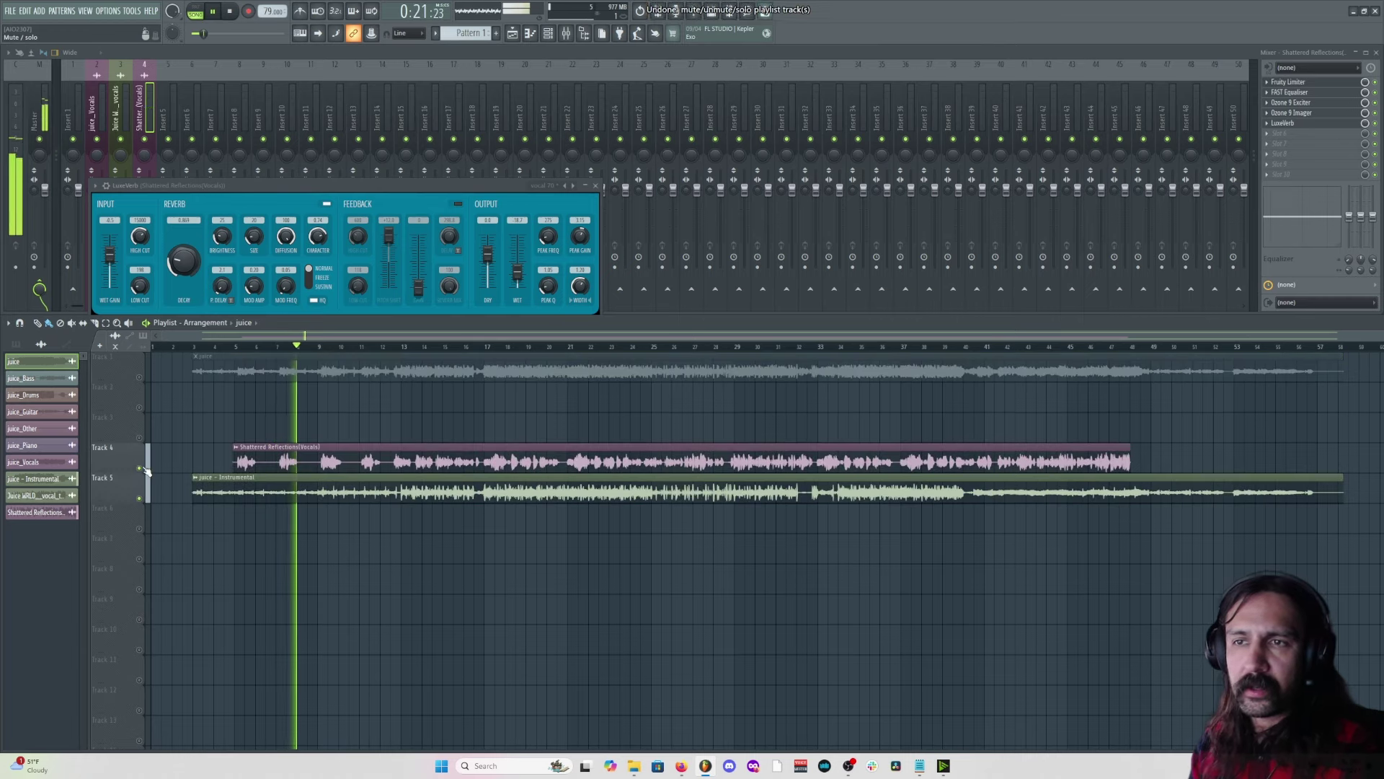
Jump to just before bar 13 and compare the soloed original on Track 1 with the new vocal and instrumental mix.
{"action": "left_click", "coordinate": [390, 347]}
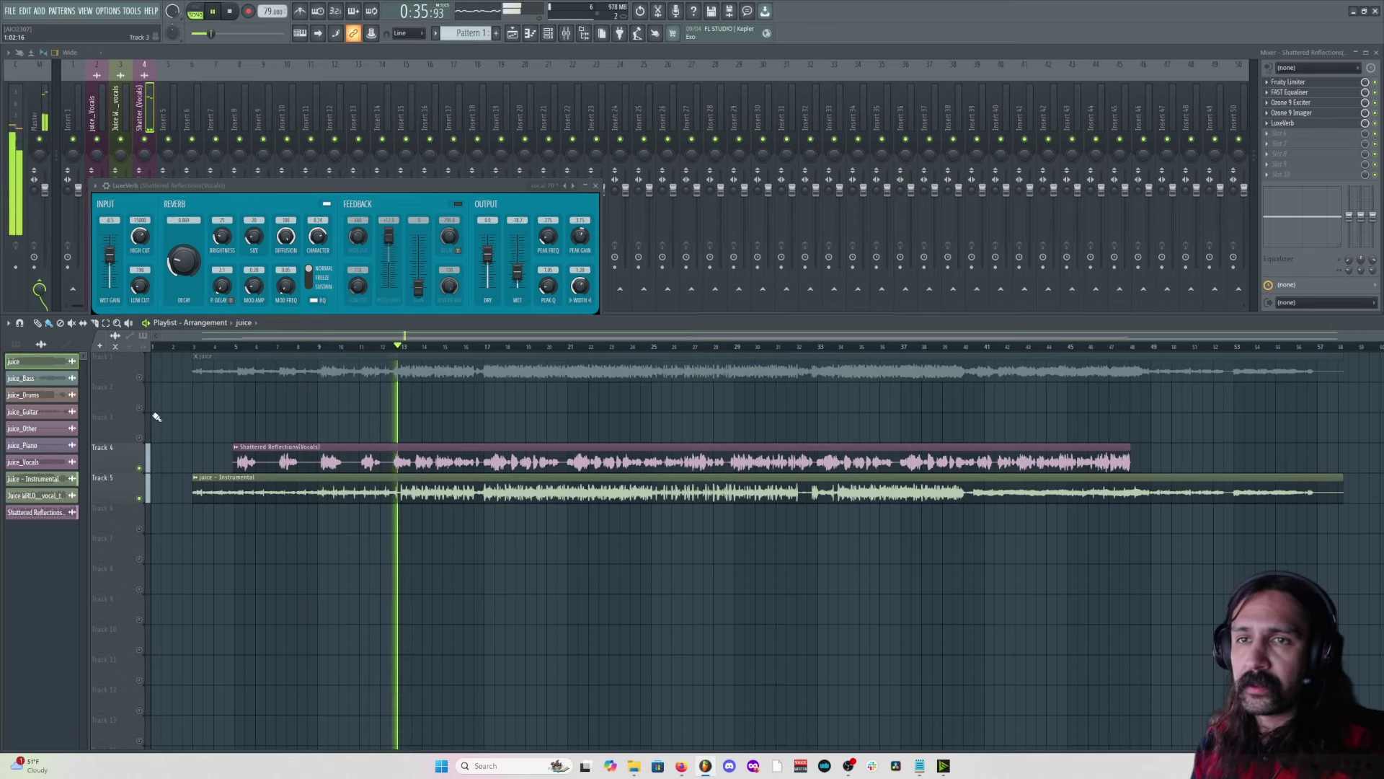
{"action": "right_click", "coordinate": [141, 378]}
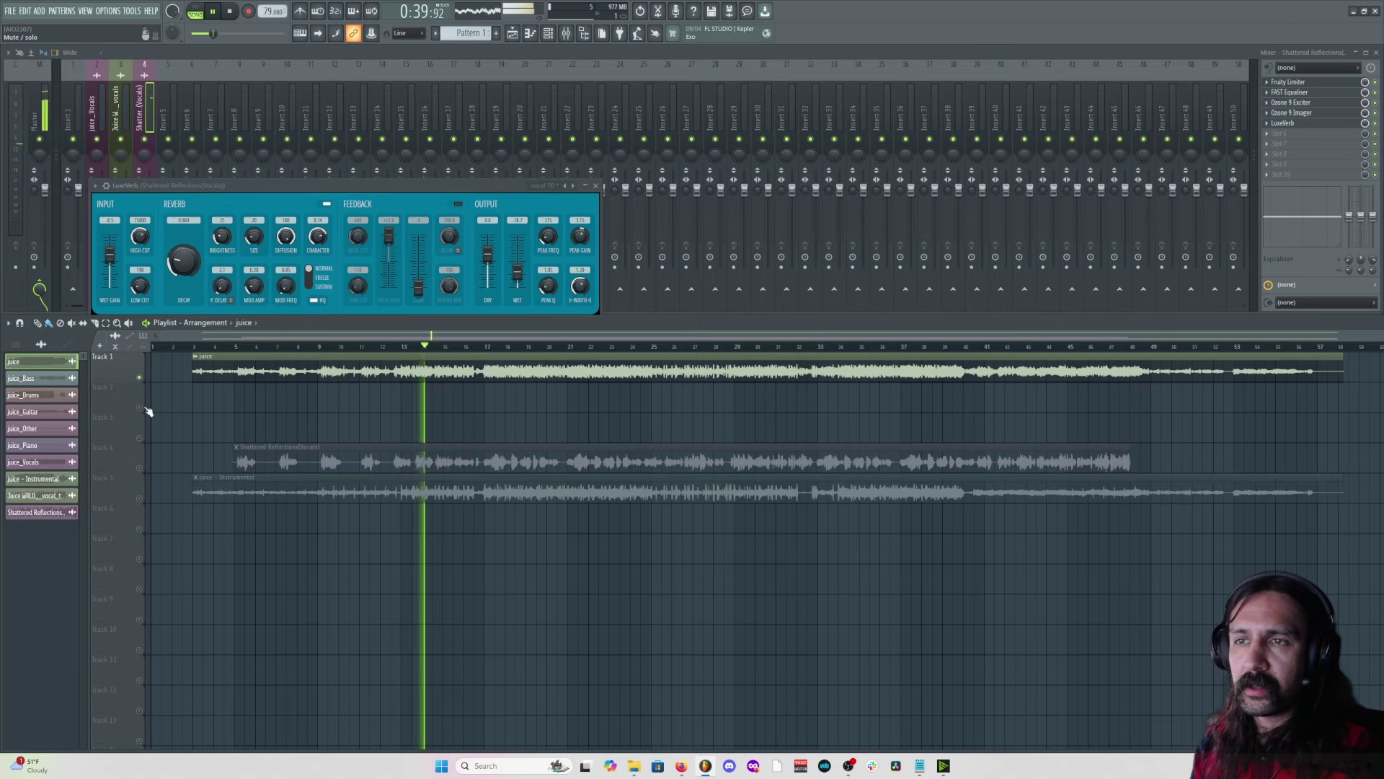
{"action": "right_click", "coordinate": [145, 409]}
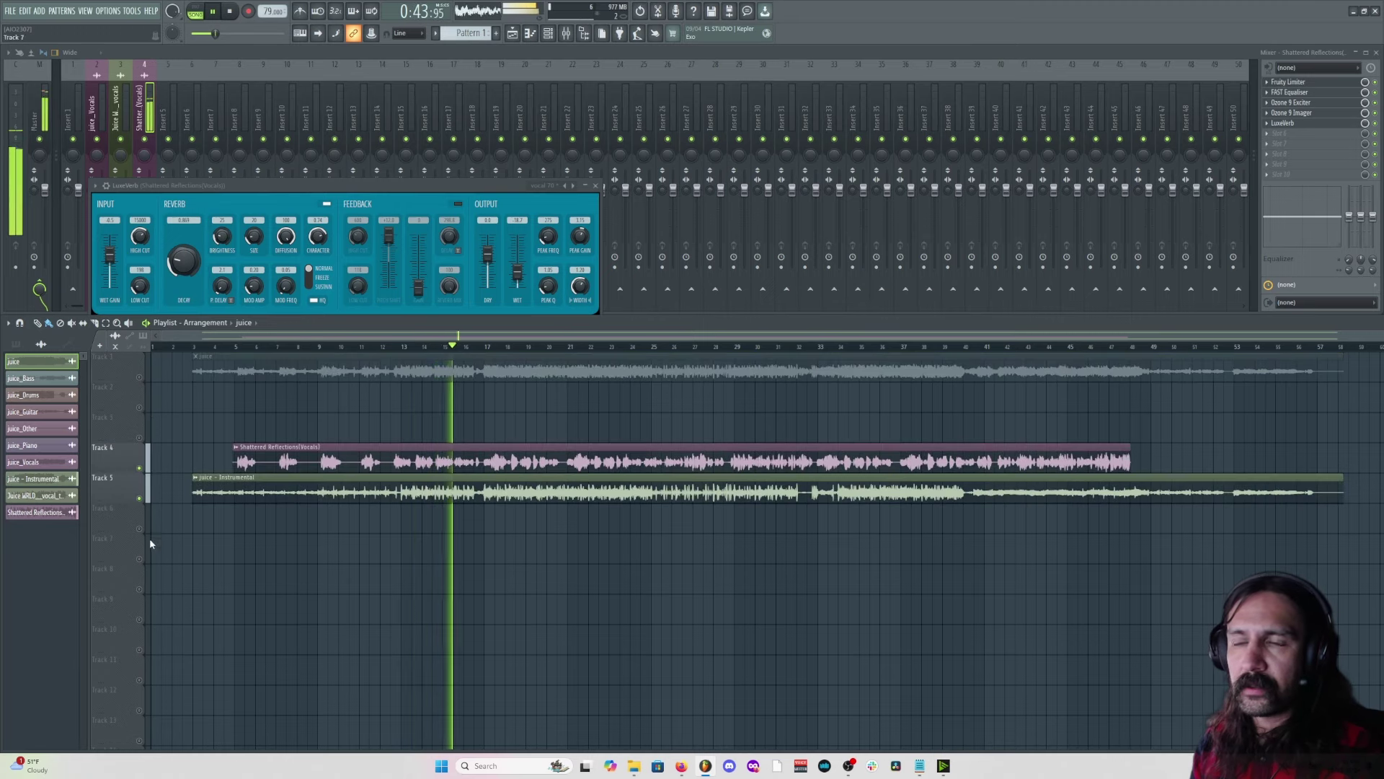
Stop playback and mute the Shattered Reflections vocals on Track 4, leaving only the instrumental active.
{"action": "key", "text": "space"}
{"action": "left_click", "coordinate": [141, 469]}
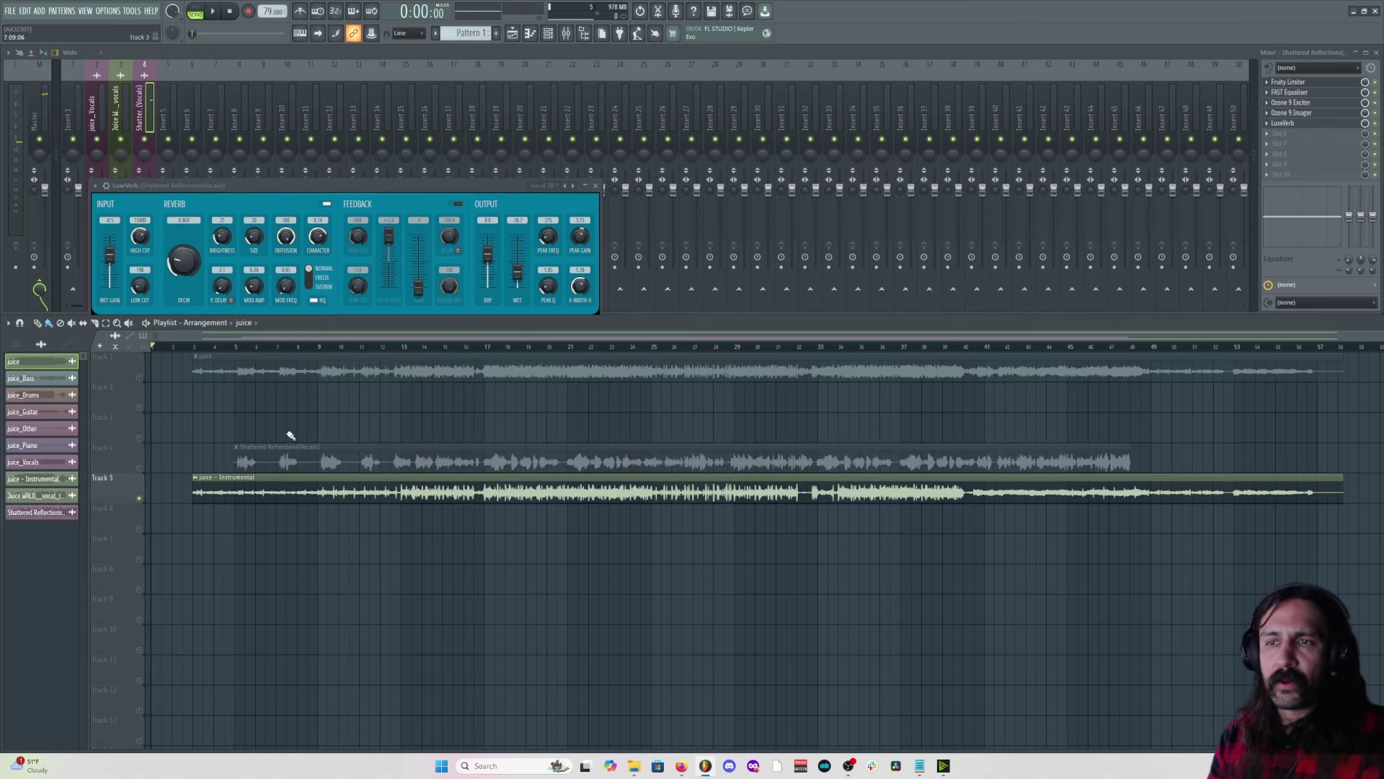
Play the instrumental on its own from just before bar 9, stop it after bar 12 and return to the full arrangement view.
{"action": "scroll", "coordinate": [321, 487], "scroll_direction": "up", "scroll_amount": 6}
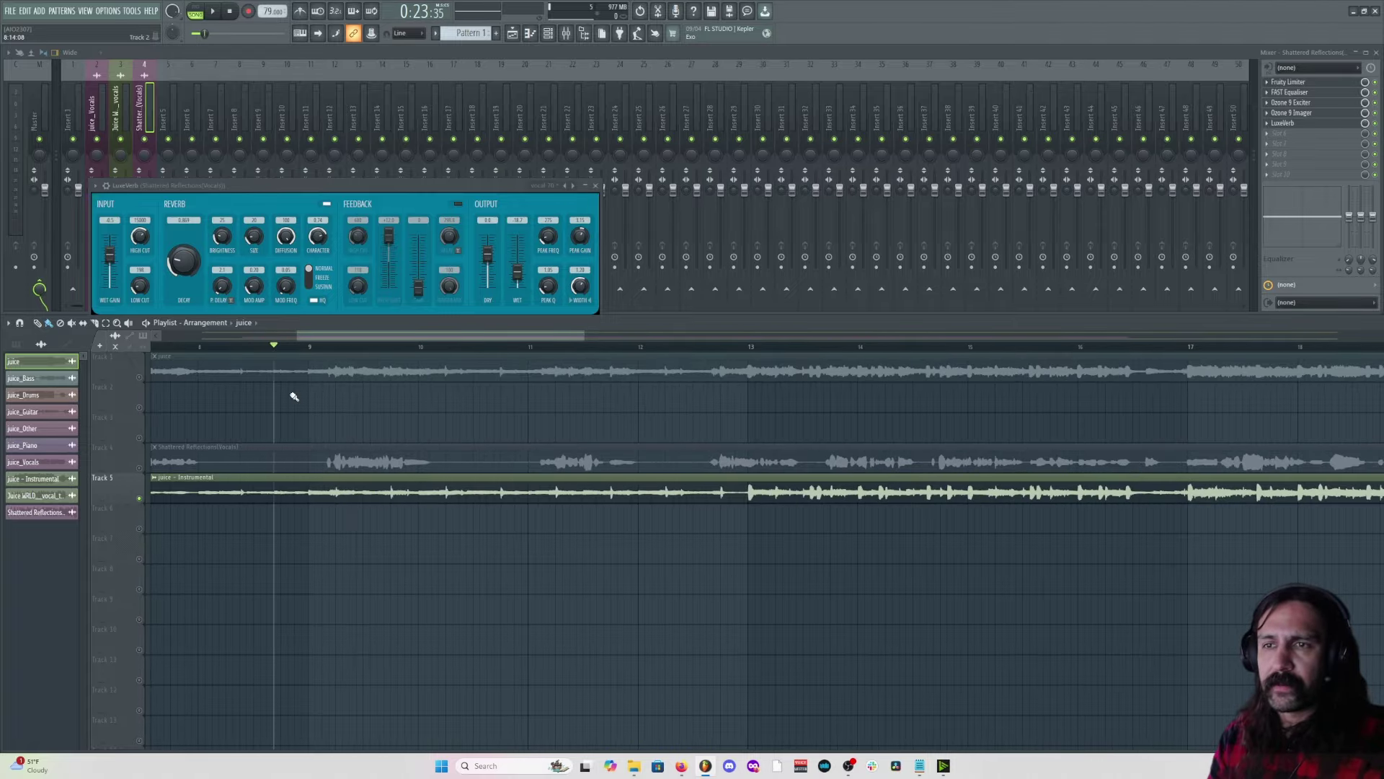
{"action": "key", "text": "space"}
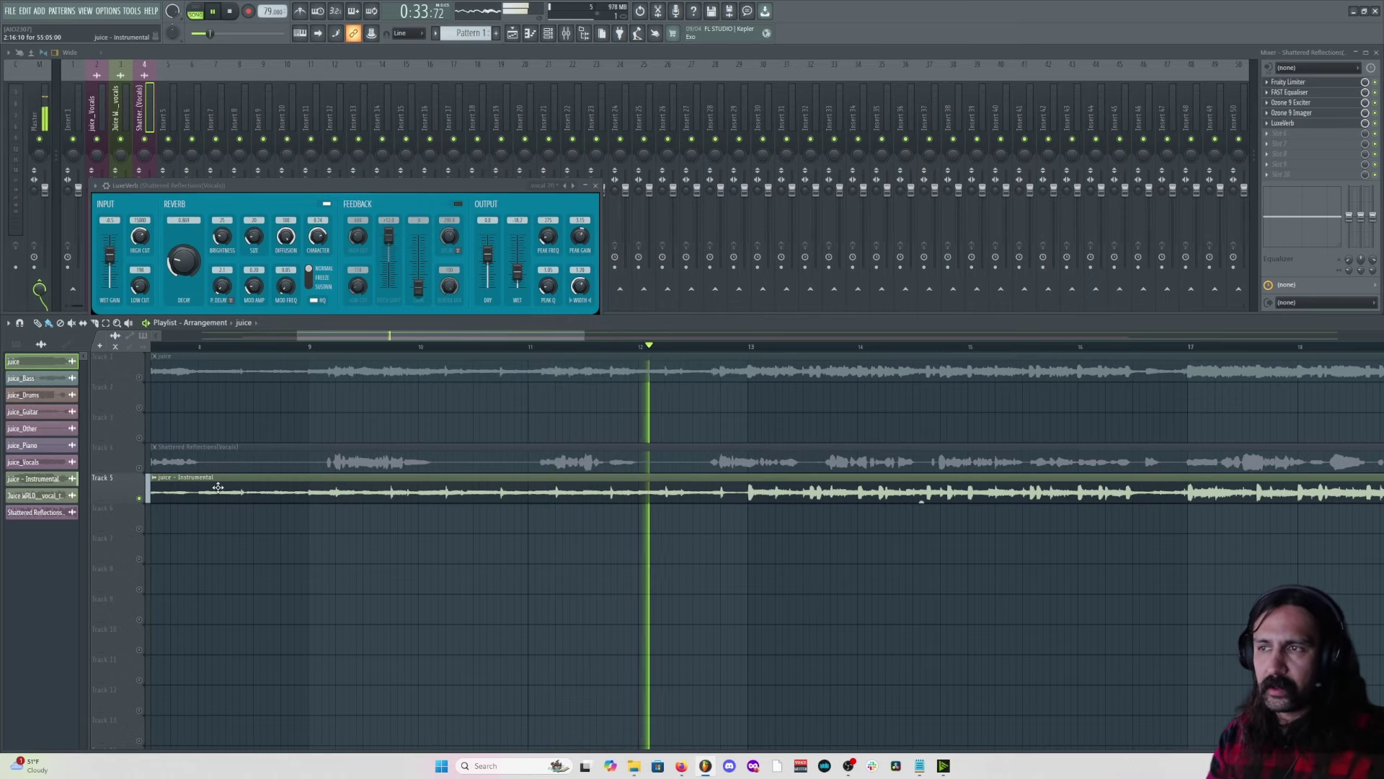
{"action": "key", "text": "space"}
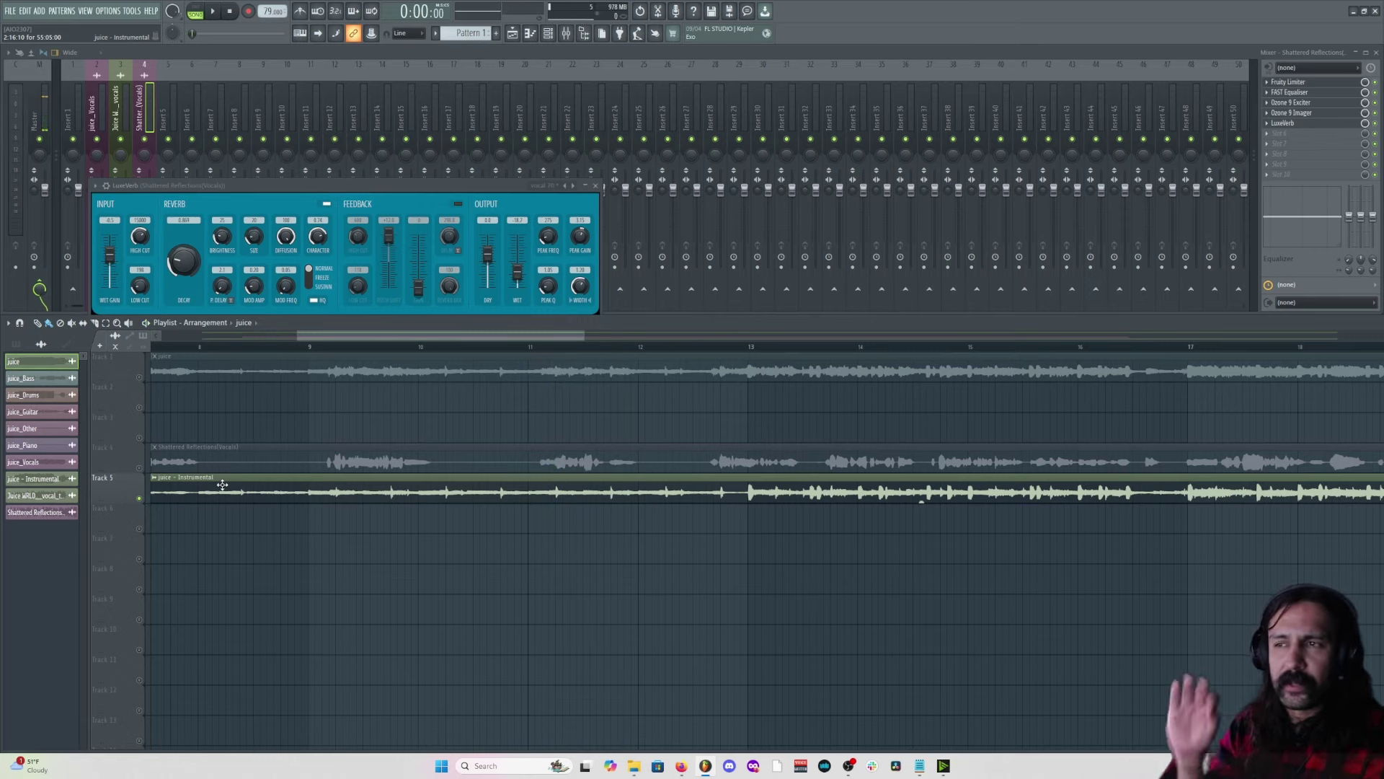
{"action": "scroll", "coordinate": [496, 612], "scroll_direction": "down", "scroll_amount": 5}
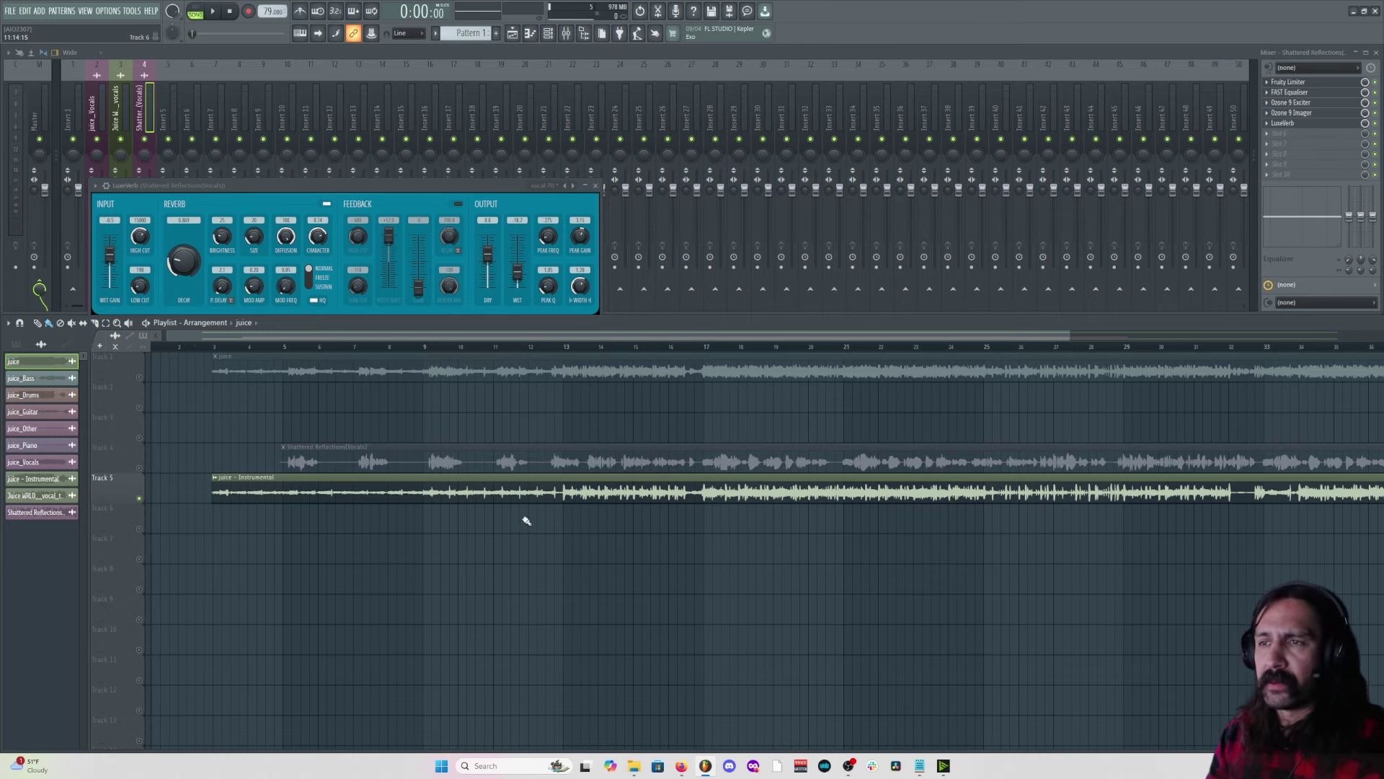
{"action": "scroll", "coordinate": [510, 510], "scroll_direction": "down", "scroll_amount": 3}
{"action": "scroll", "coordinate": [430, 550], "scroll_direction": "up", "scroll_amount": 4}
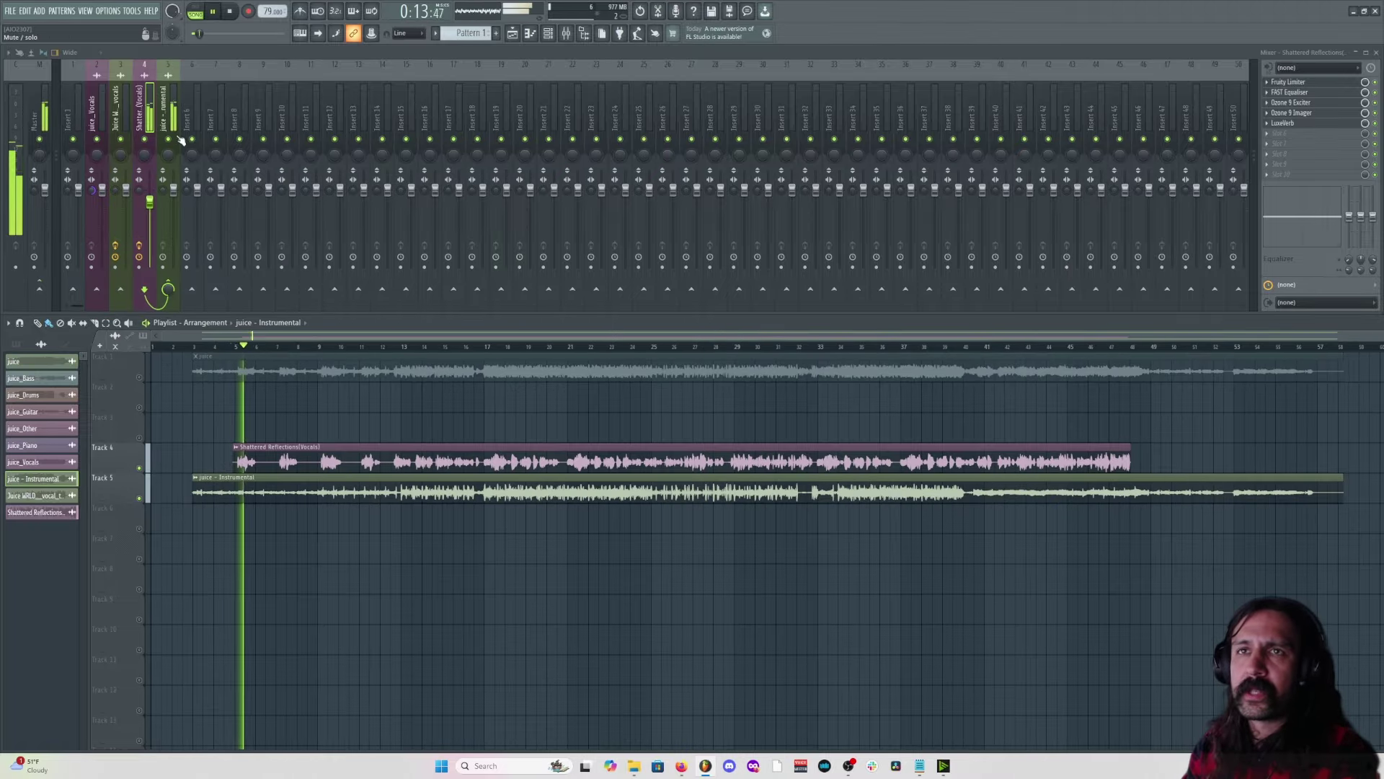
Load FAST Reveal into the first effect slot of the juice - Instrumental mixer track.
{"action": "left_click", "coordinate": [164, 108]}
{"action": "left_click", "coordinate": [1271, 84]}
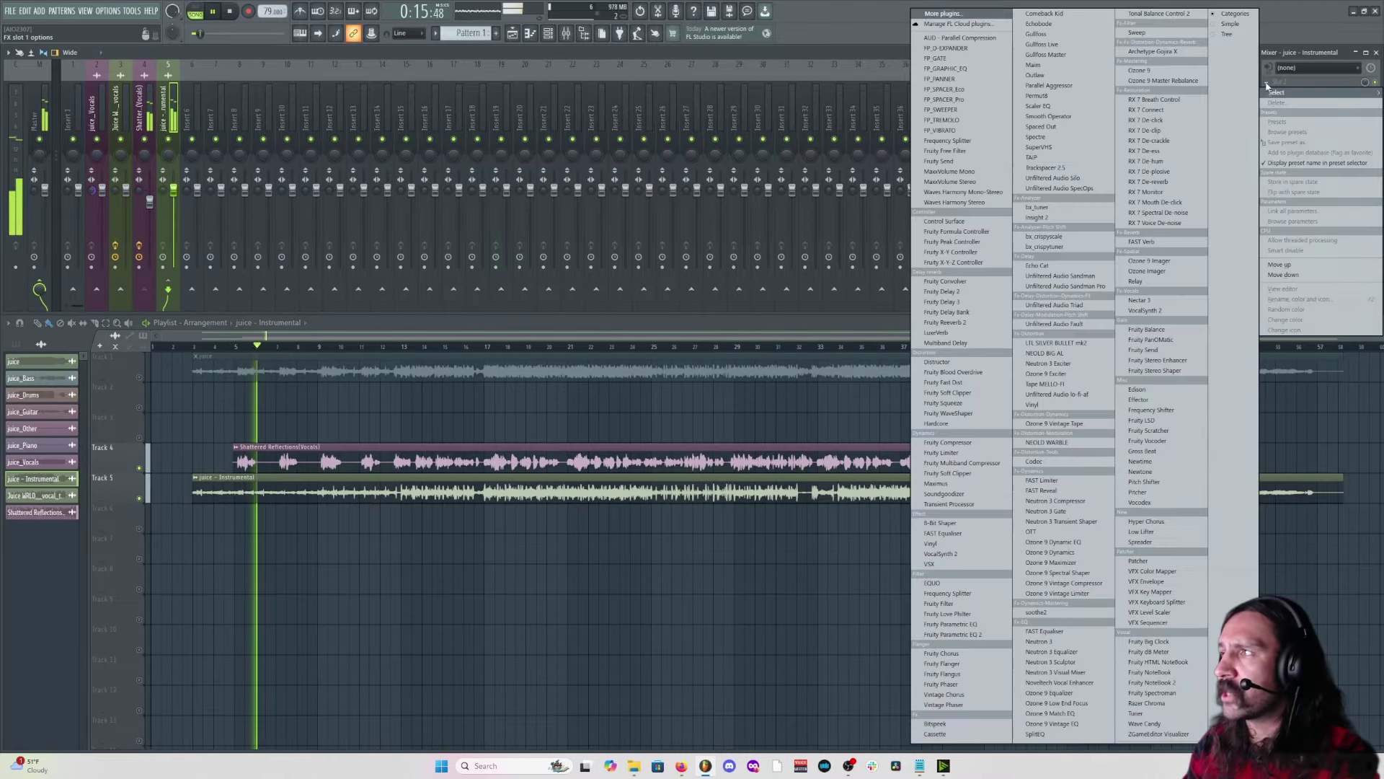
{"action": "left_click", "coordinate": [1057, 494]}
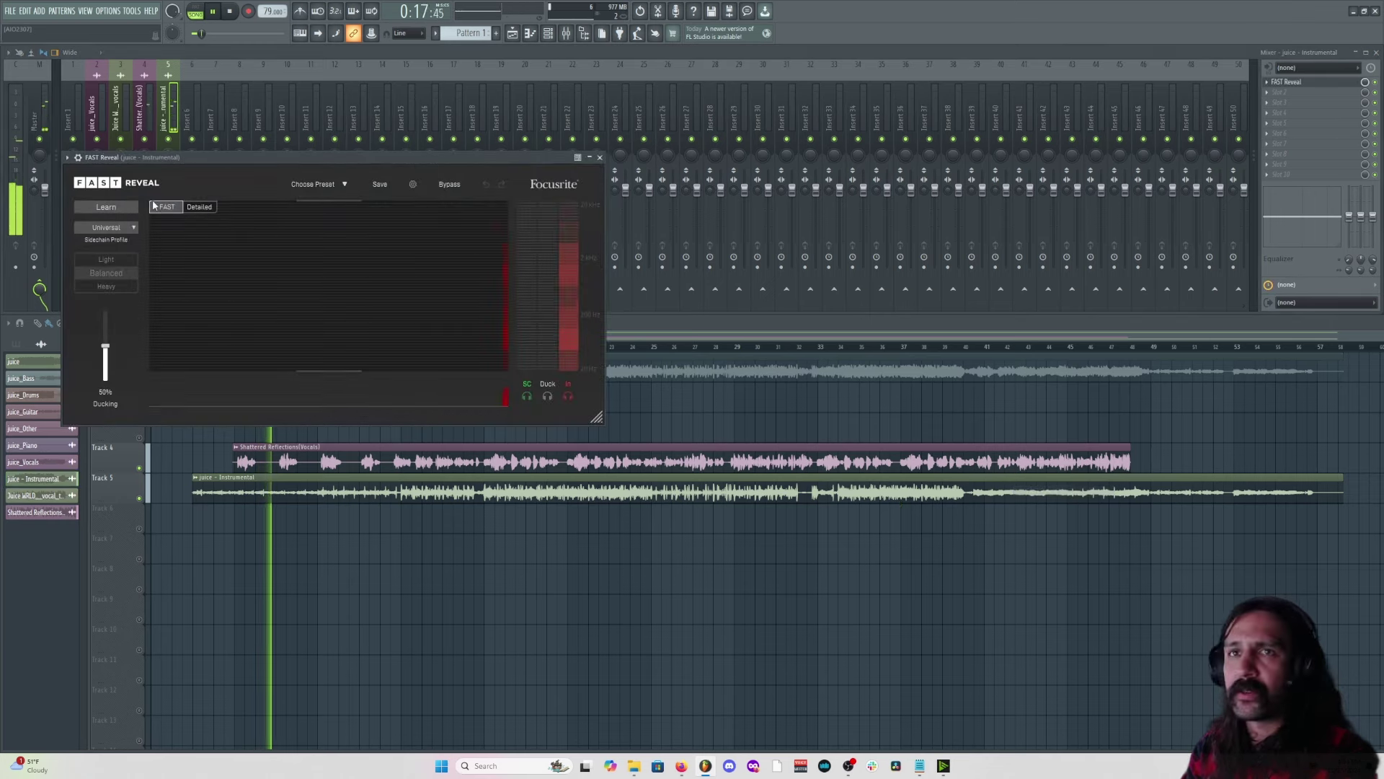
Map FAST Reveal's sidechain input to the vocal signal in its processing connections and return to the plugin's main view.
{"action": "left_click", "coordinate": [99, 177]}
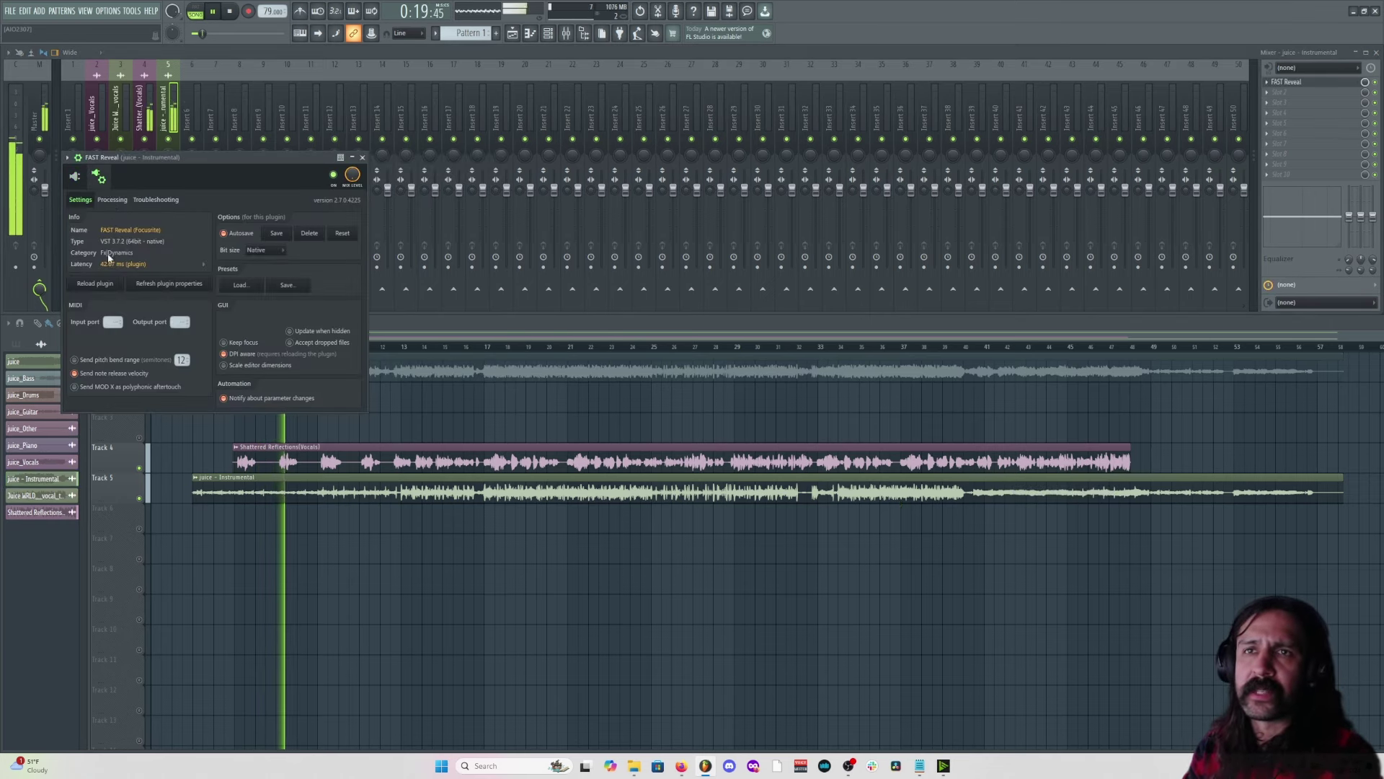
{"action": "left_click", "coordinate": [111, 200]}
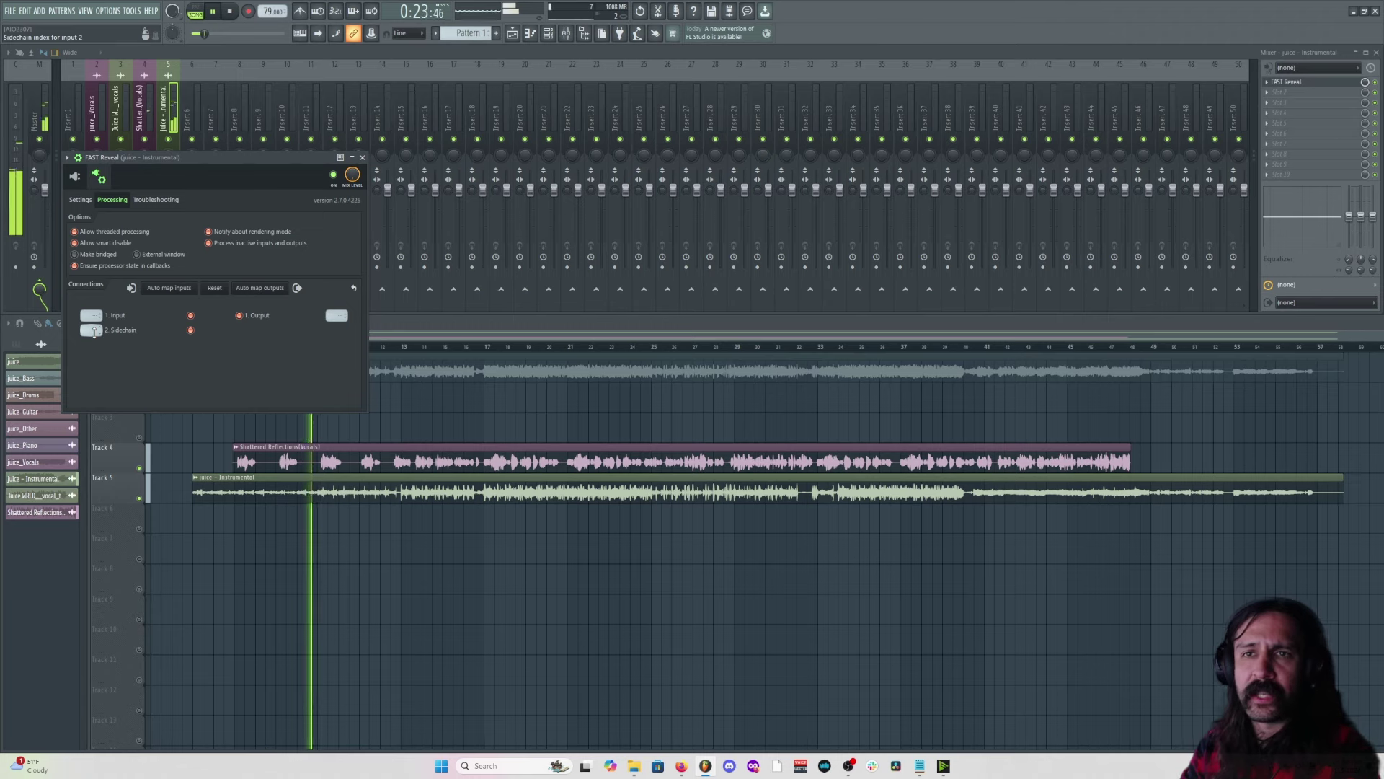
{"action": "left_click_drag", "start_coordinate": [95, 332], "coordinate": [94, 325]}
{"action": "left_click", "coordinate": [75, 176]}
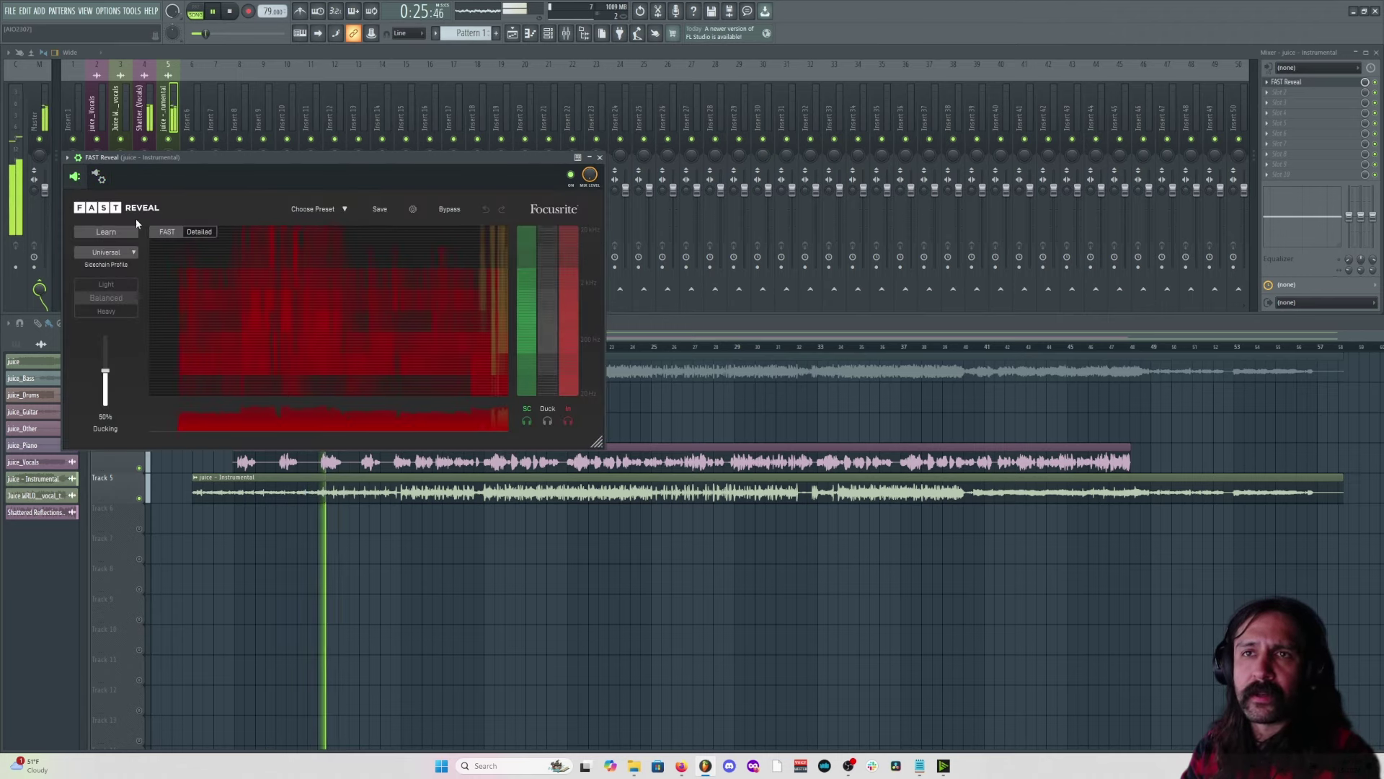
Set FAST Reveal's sidechain profile to Vocals, let it learn from the playing mix and return to the playlist.
{"action": "left_click", "coordinate": [106, 252]}
{"action": "left_click", "coordinate": [108, 290]}
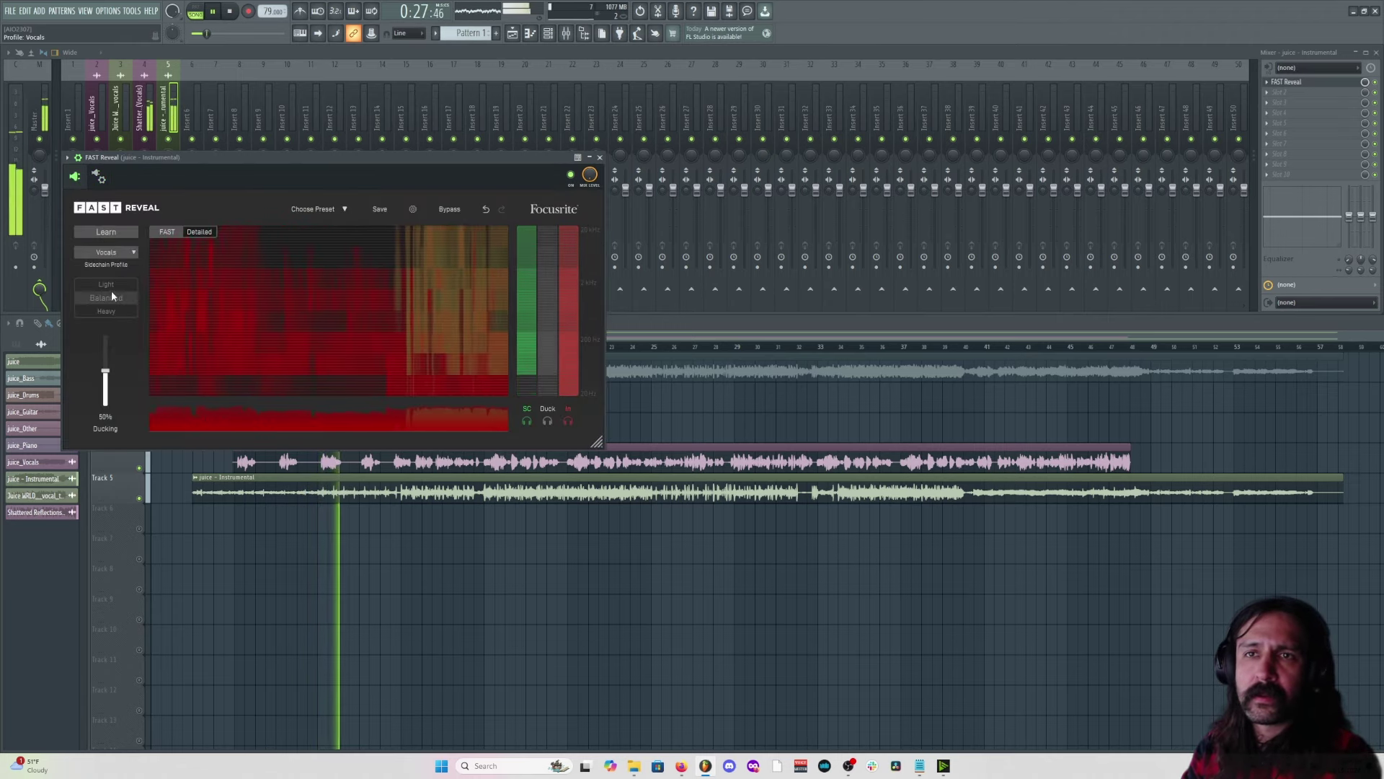
{"action": "left_click", "coordinate": [106, 232]}
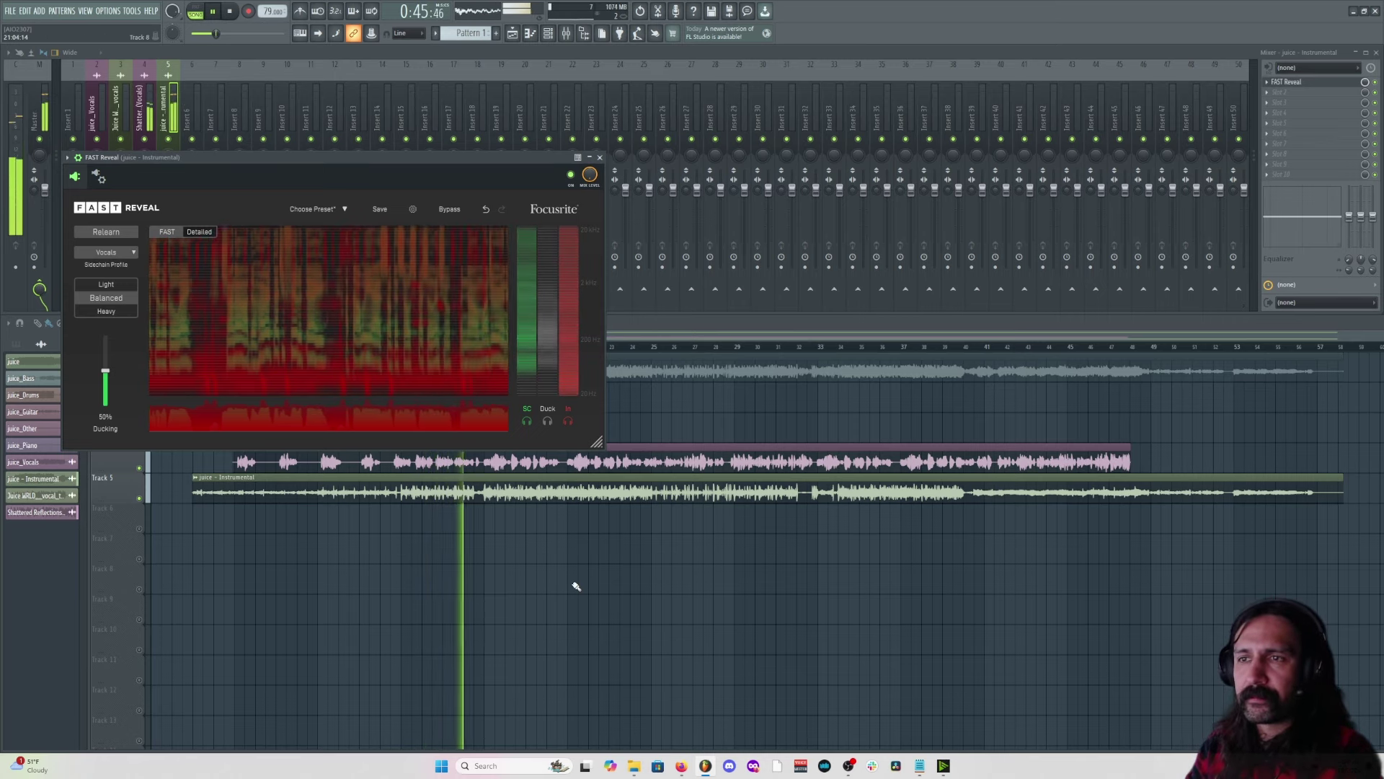
{"action": "left_click", "coordinate": [590, 544]}
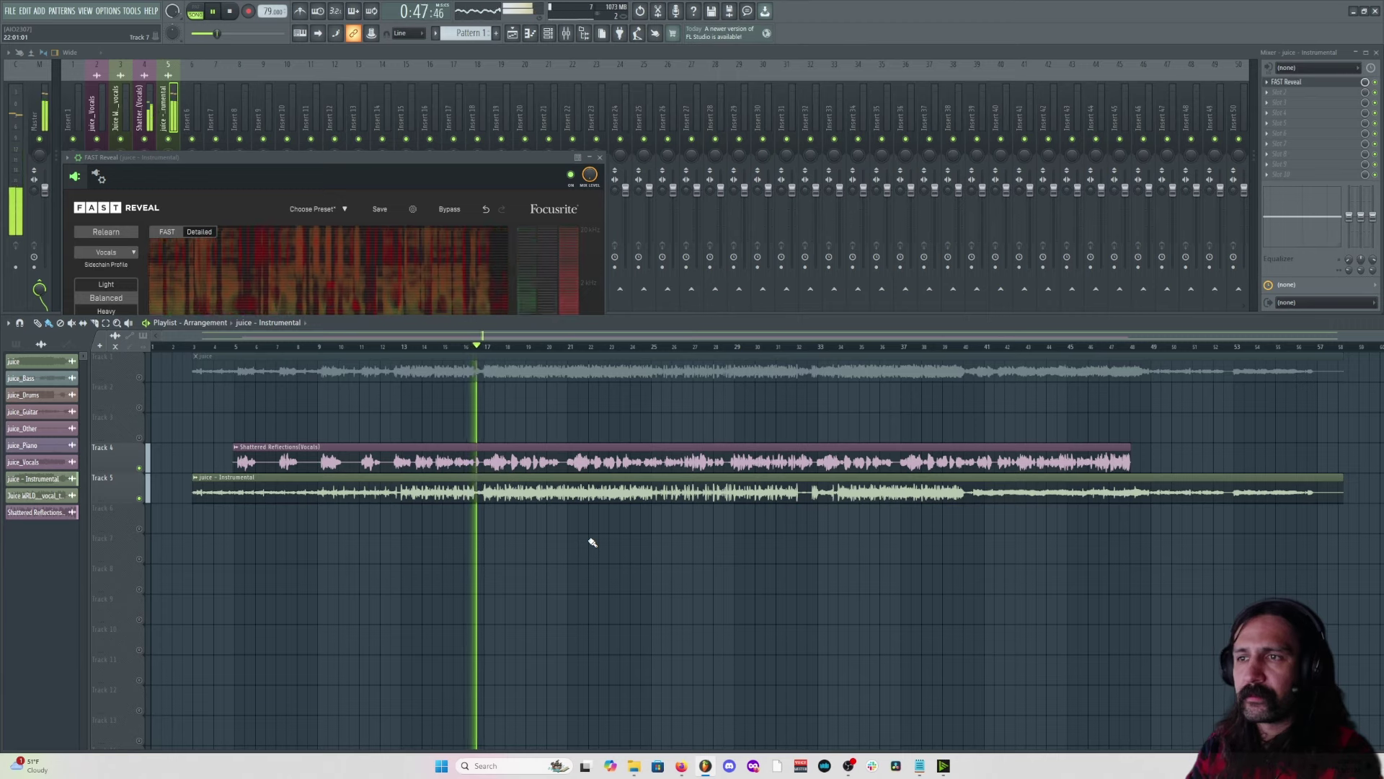